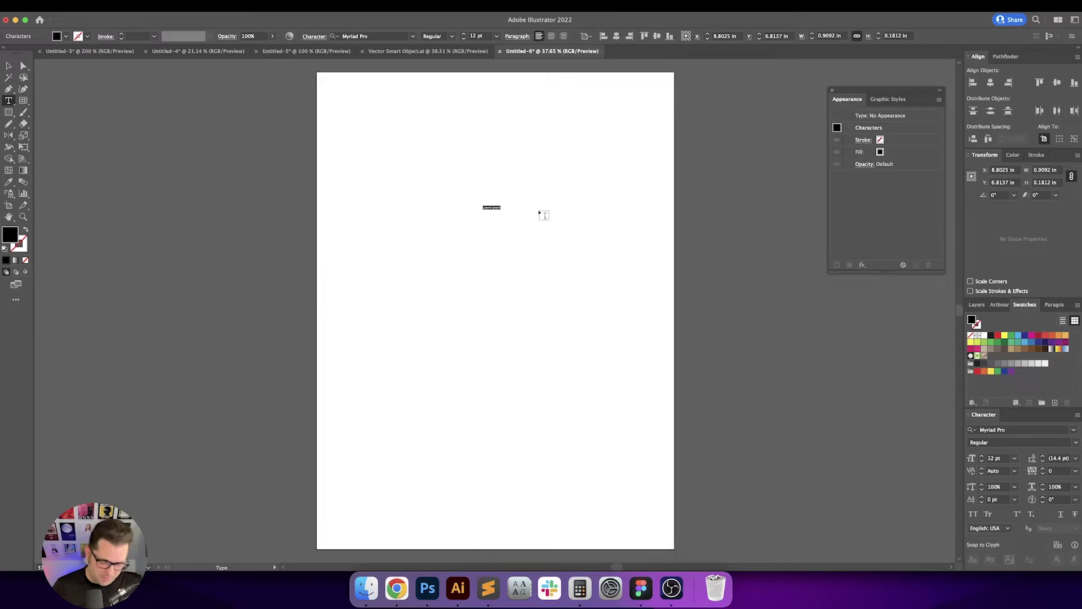
Enter the word "Hobo" as the placeholder text and enlarge it to about 129 pt.
type("Text")
key("Escape")
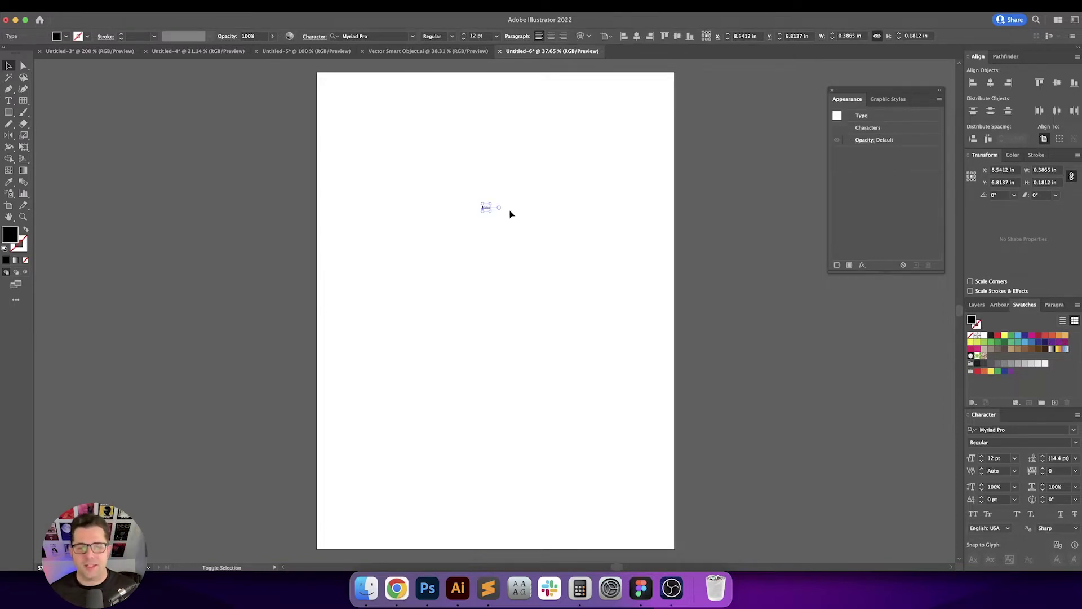
left_click_drag(490, 212, 558, 249)
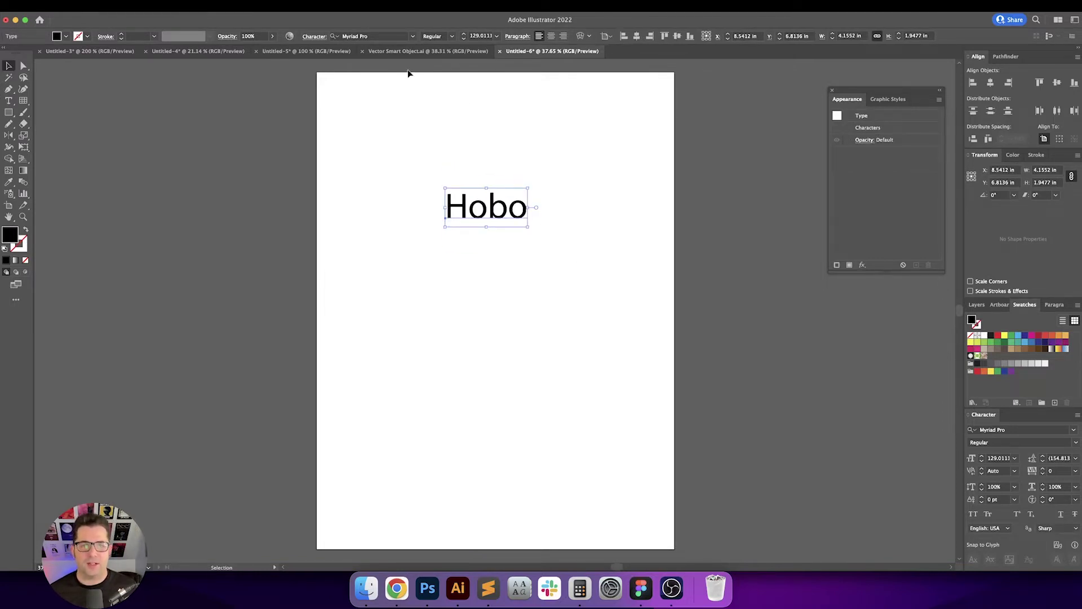
Set the text's font to Hobo Std Medium and enlarge it to about 280 pt.
left_click(393, 36)
type("hobo")
key("Return")
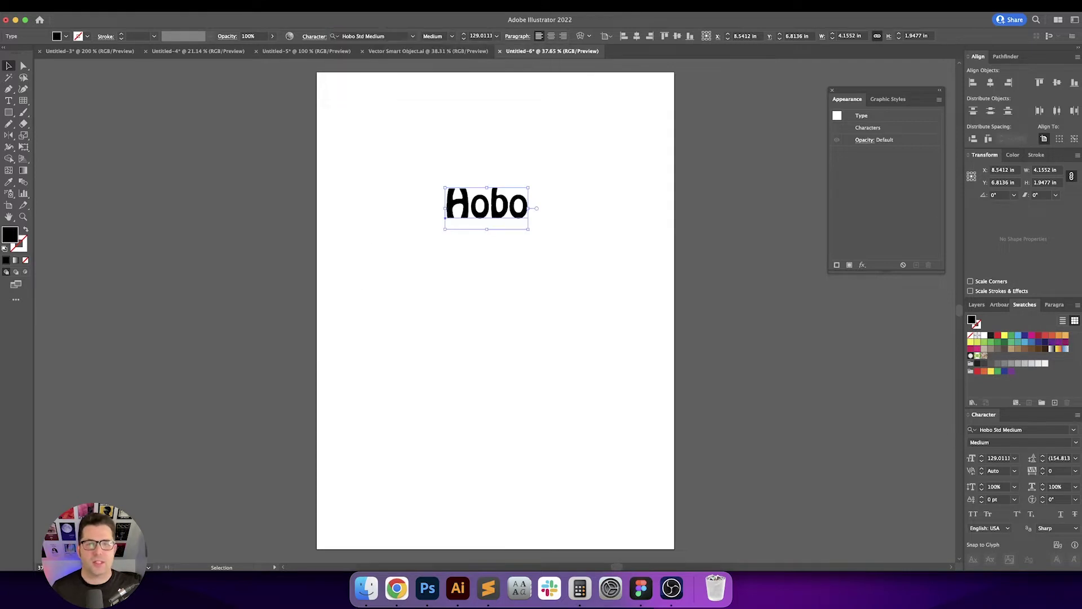
left_click(558, 169)
left_click(524, 220)
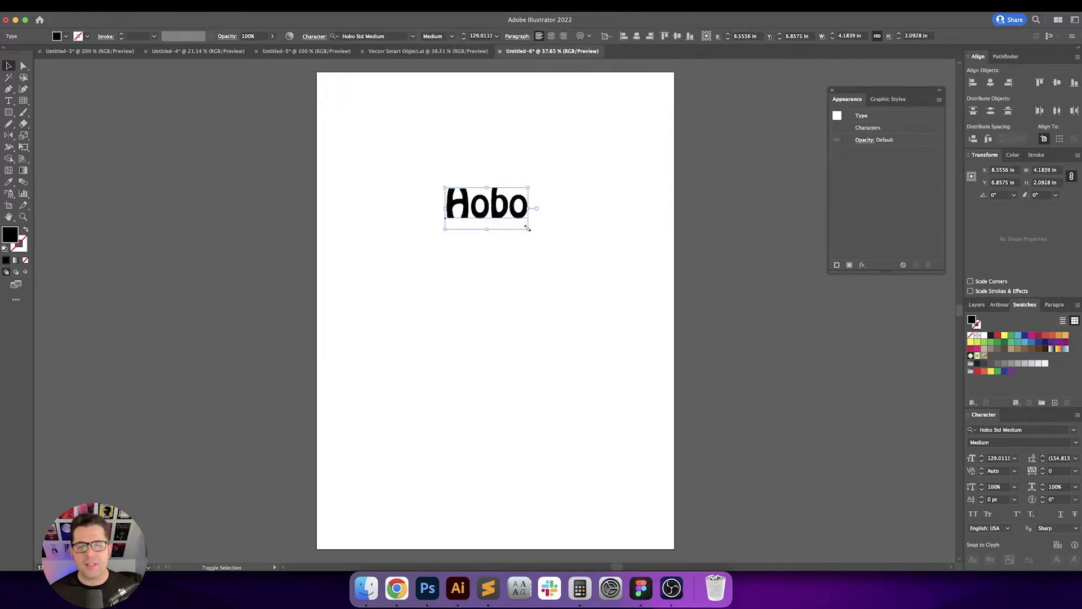
left_click_drag(528, 228, 574, 251)
left_click(584, 275)
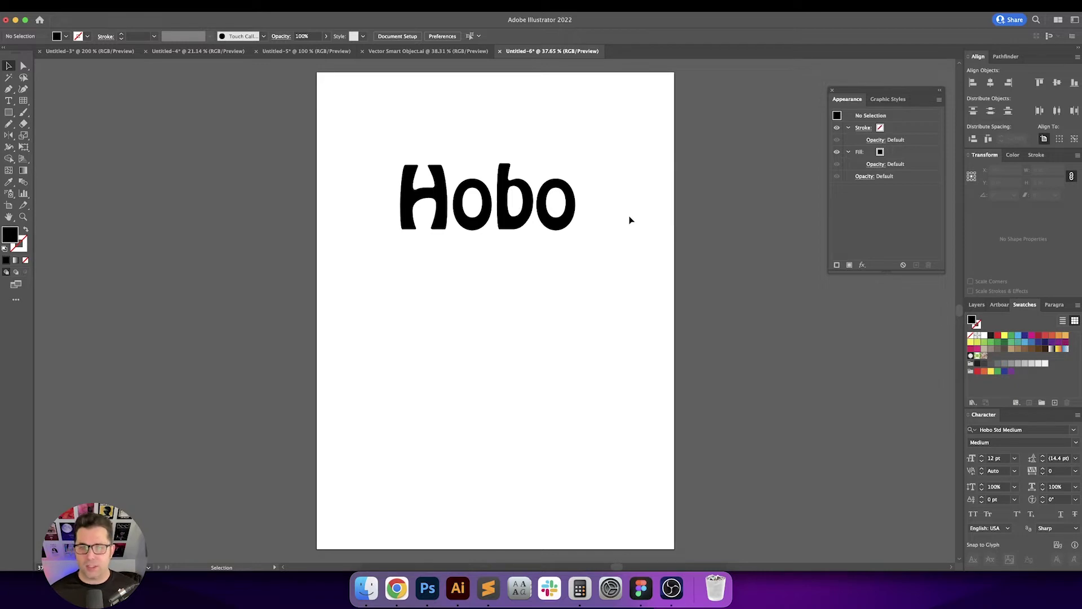
Replace the word "Hobo" with "Opryland".
scroll(626, 225, "left", 1)
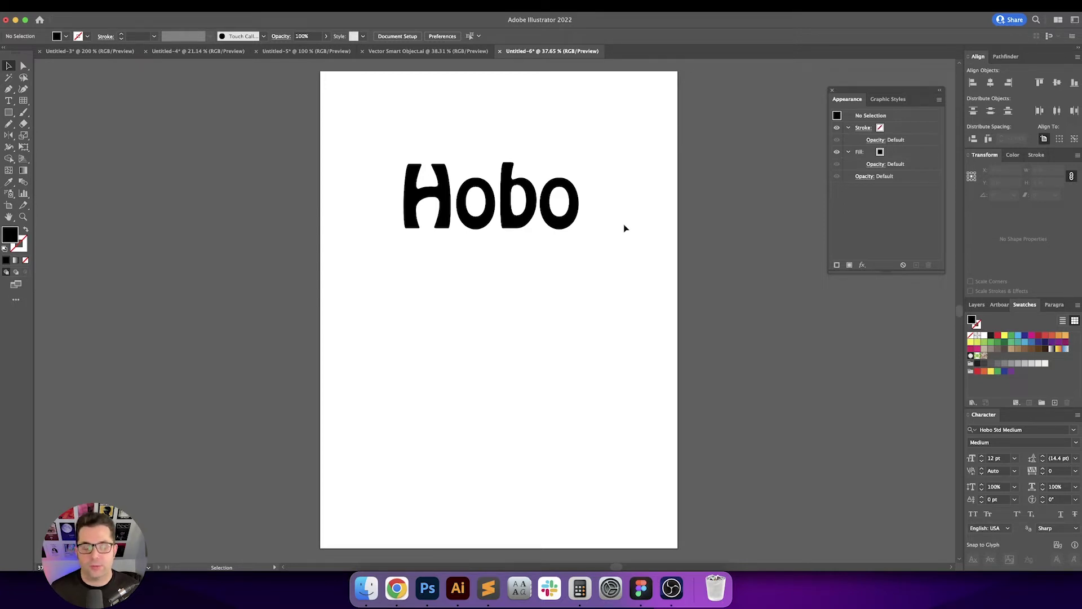
left_click(536, 218)
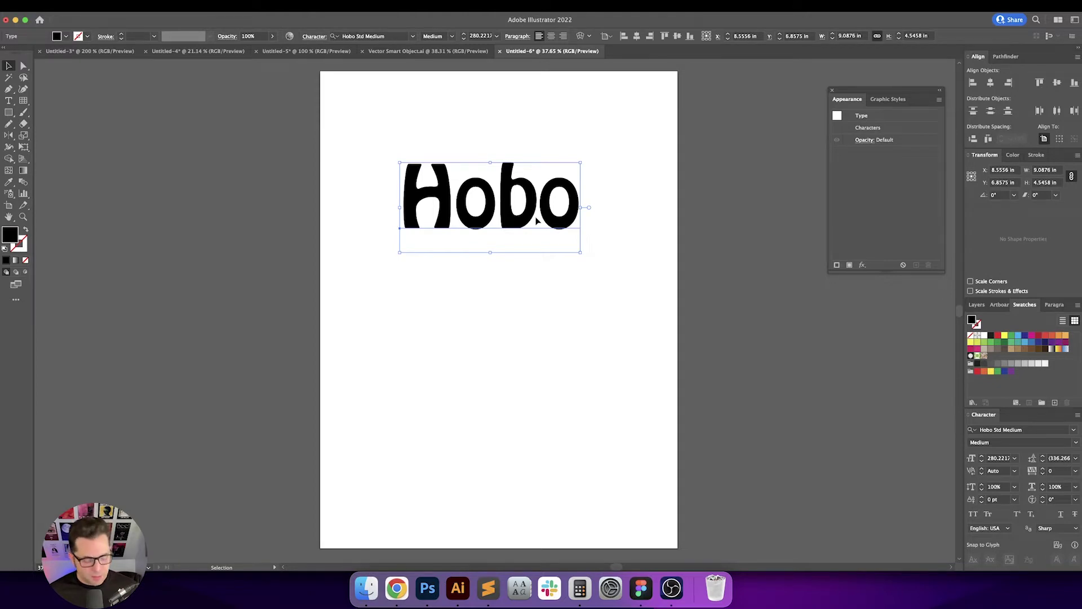
double_click(527, 211)
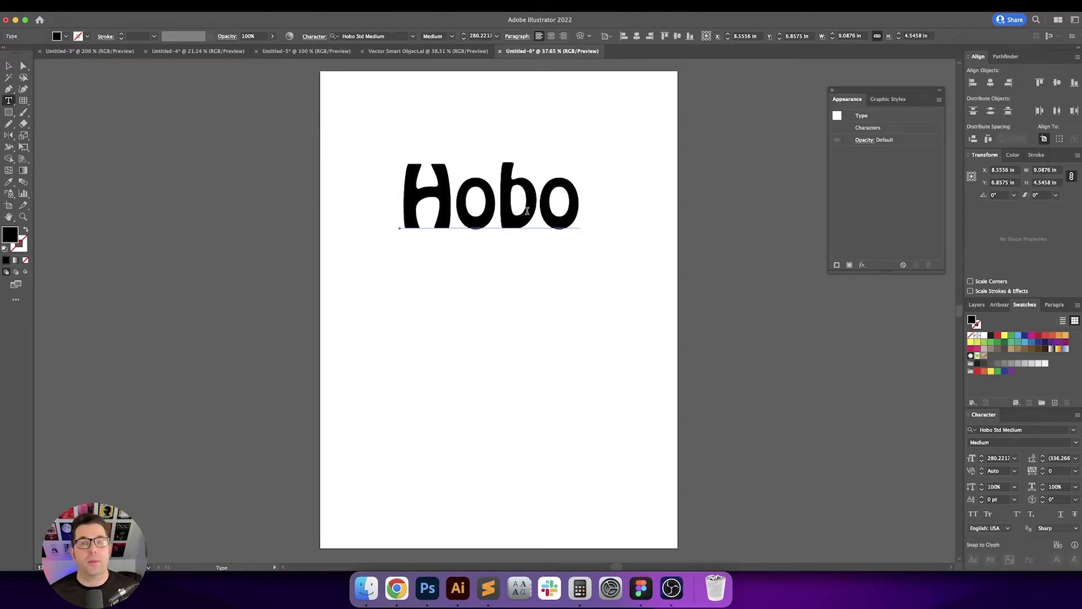
double_click(527, 211)
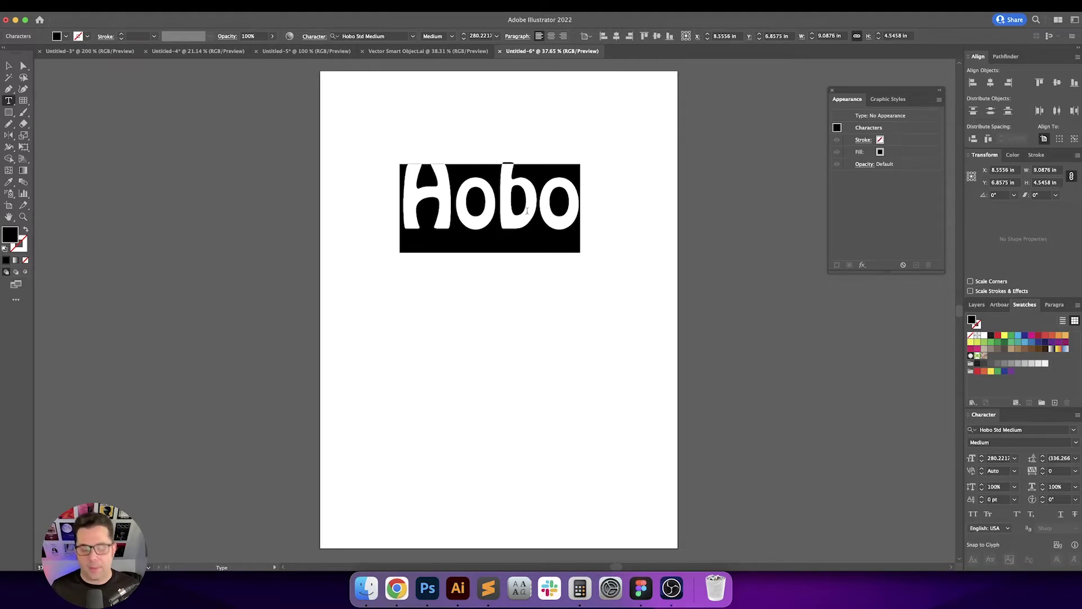
key("Escape")
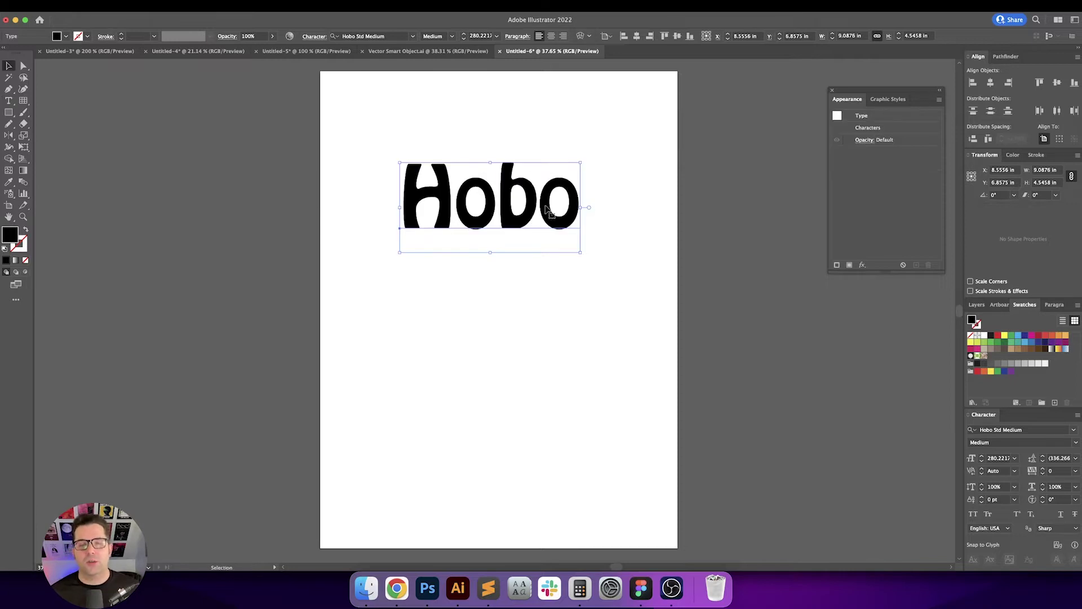
left_click(539, 205)
double_click(540, 205)
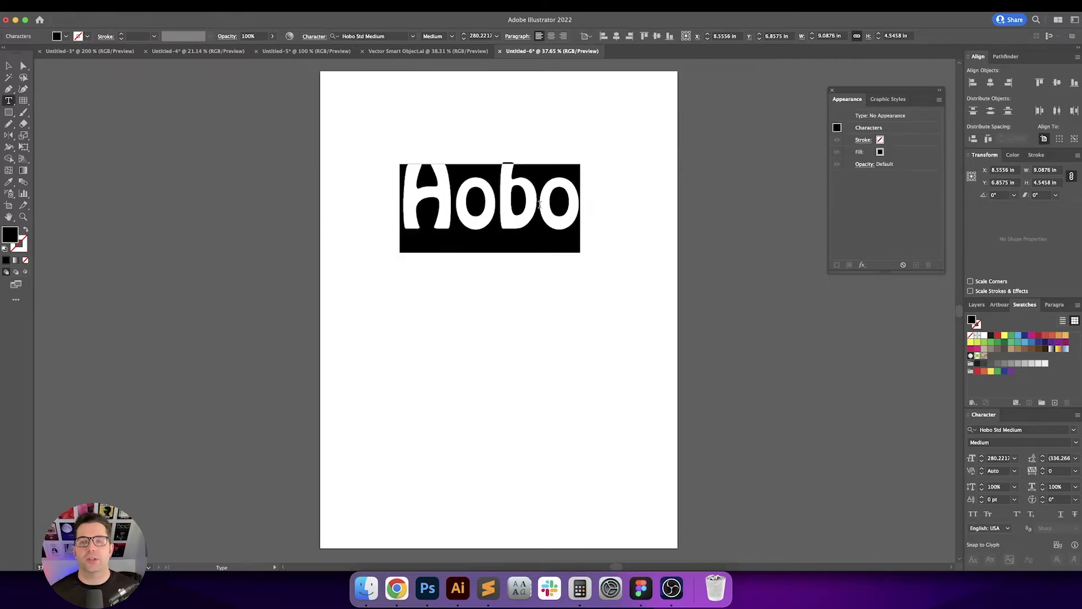
type("Opryal")
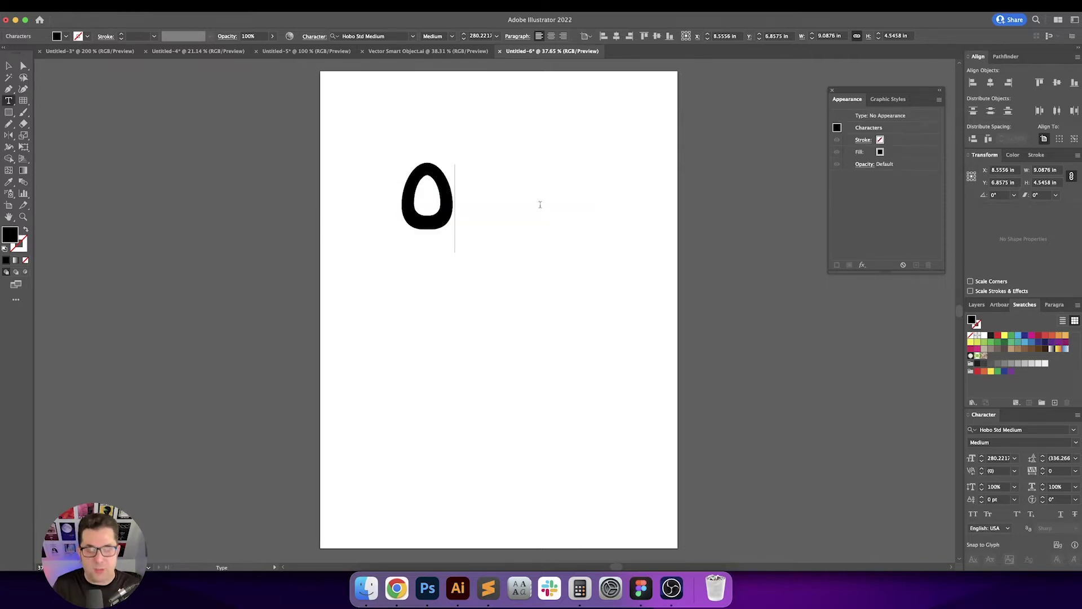
key("BackSpace")
key("BackSpace")
type("land")
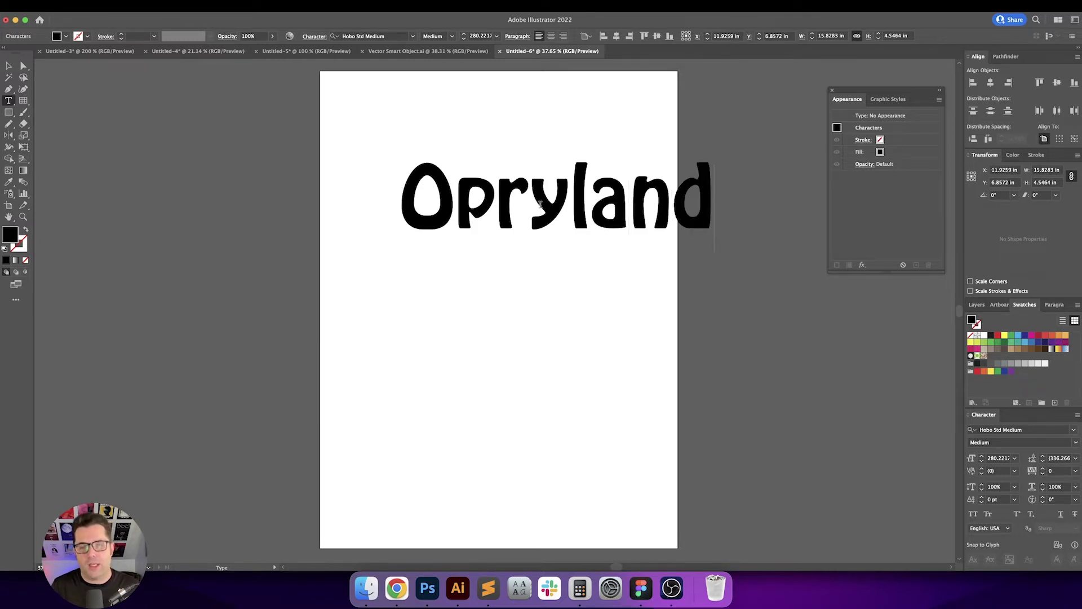
key("Escape")
Center the Opryland text's paragraph alignment and center the text horizontally on the artboard.
left_click(611, 135)
key("super+z")
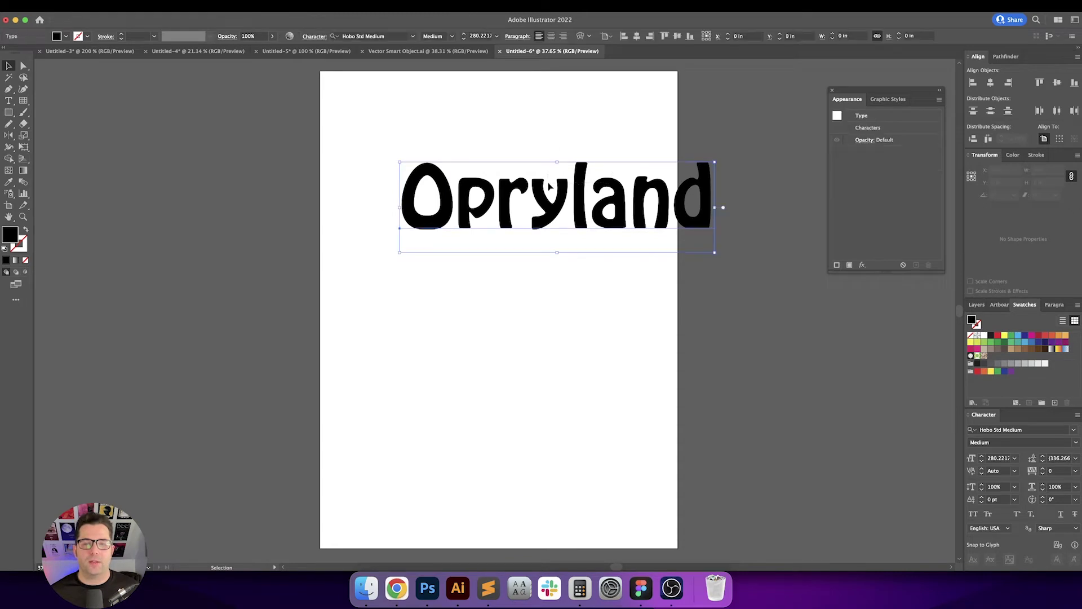
left_click(551, 36)
left_click(636, 35)
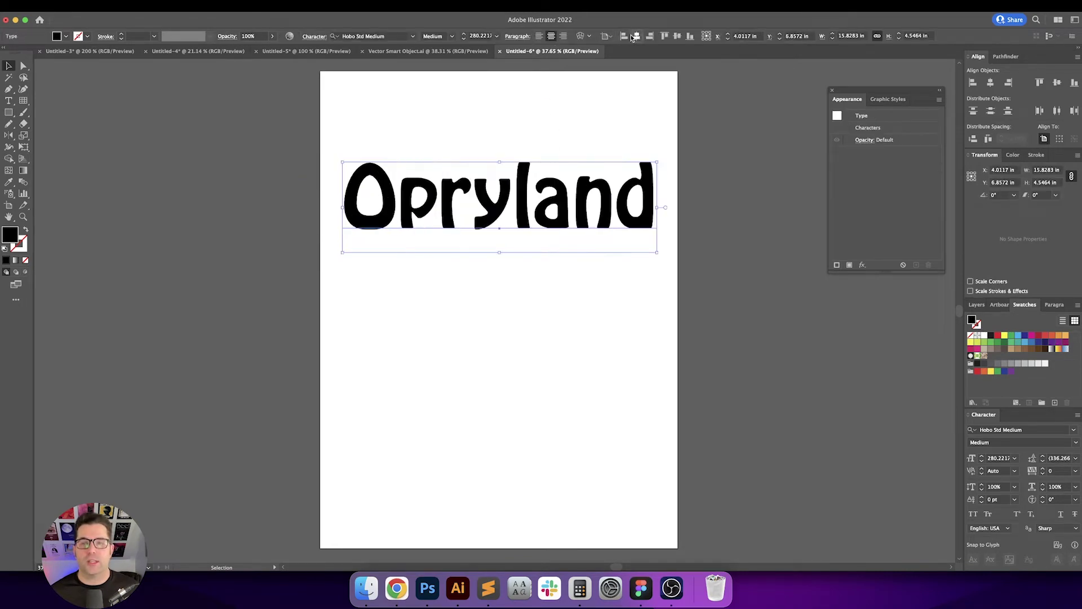
left_click(665, 110)
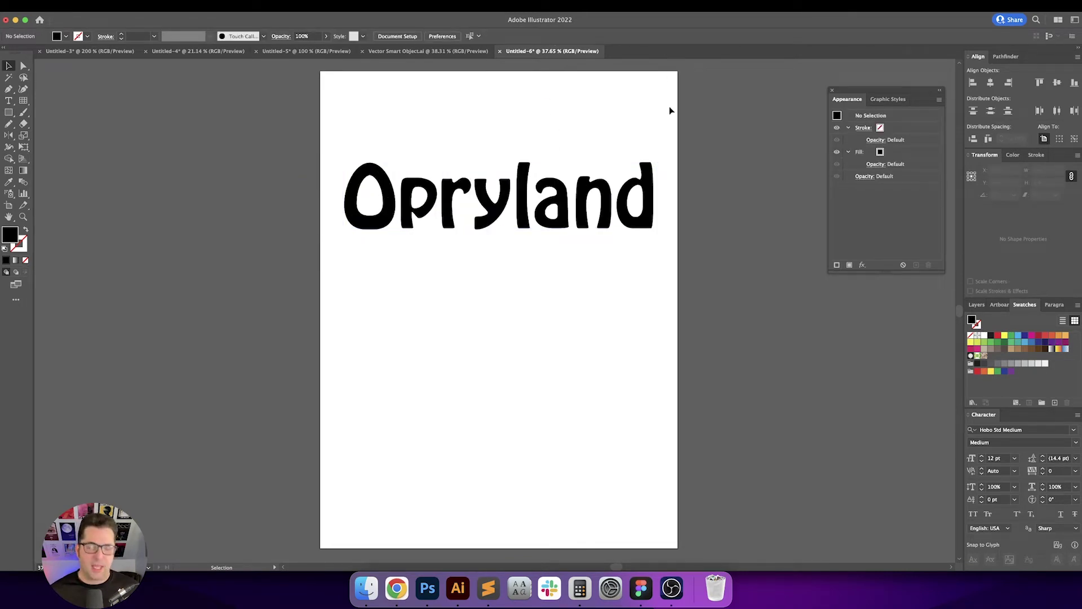
Switch to Chrome and search Google Images for "opryland usa theme park".
scroll(670, 110, "right", 2)
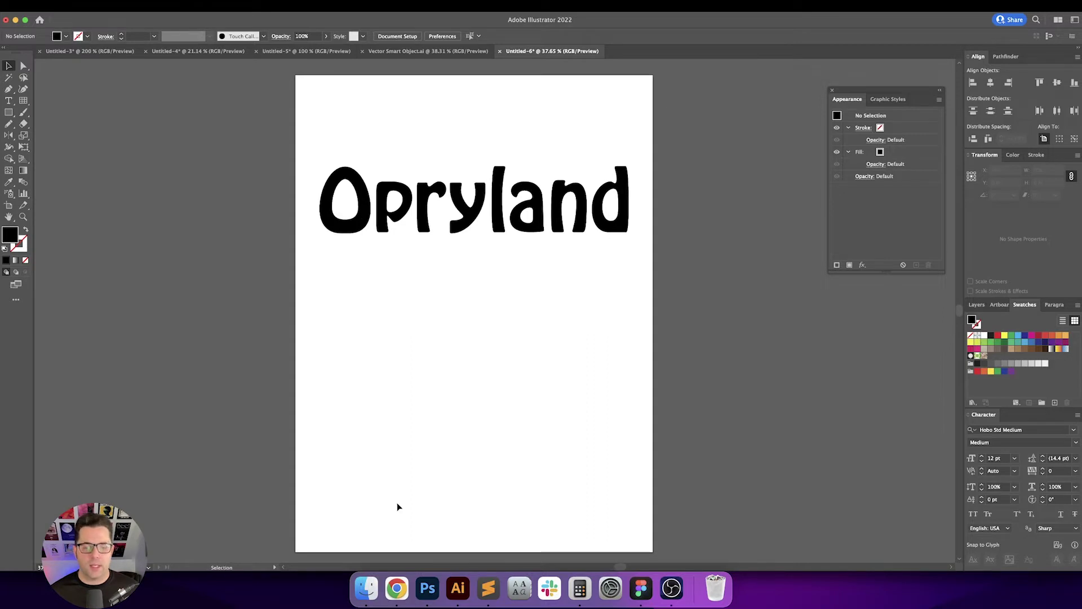
left_click(398, 588)
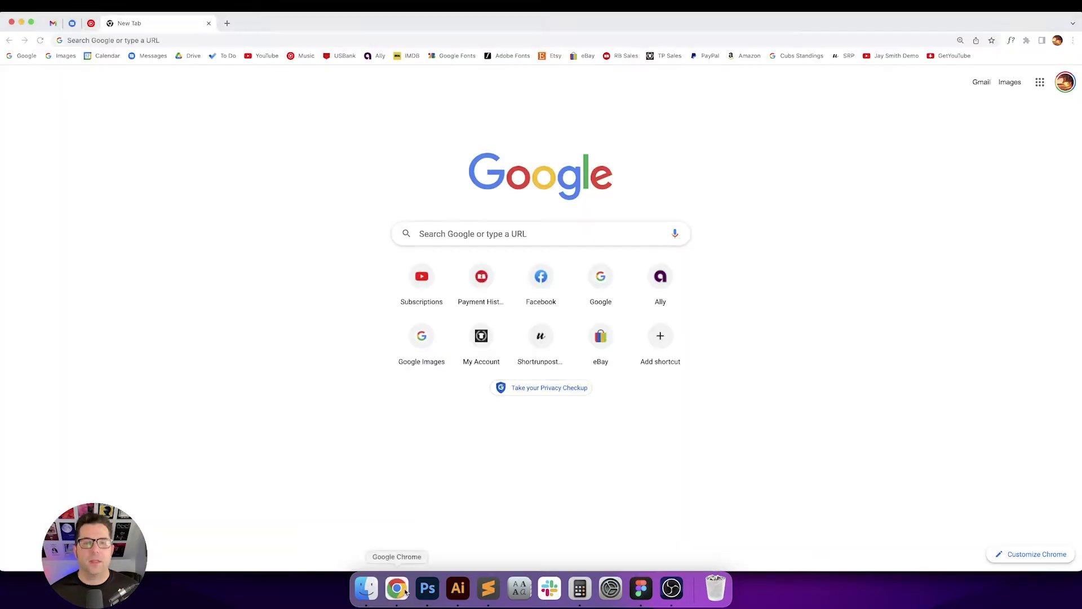
left_click(66, 56)
type("opryland usa")
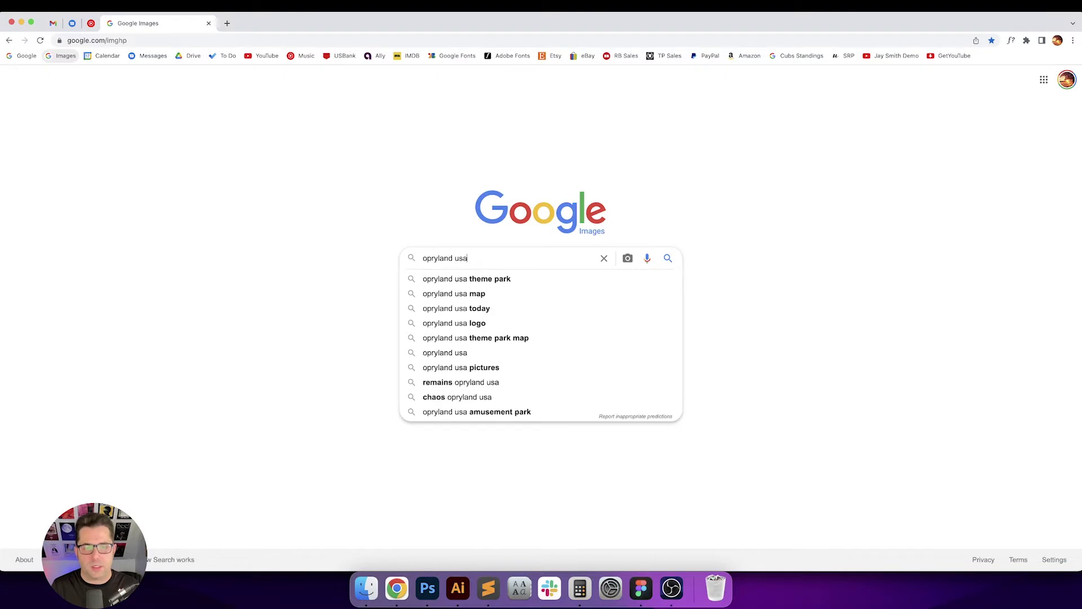
key("Down")
key("Return")
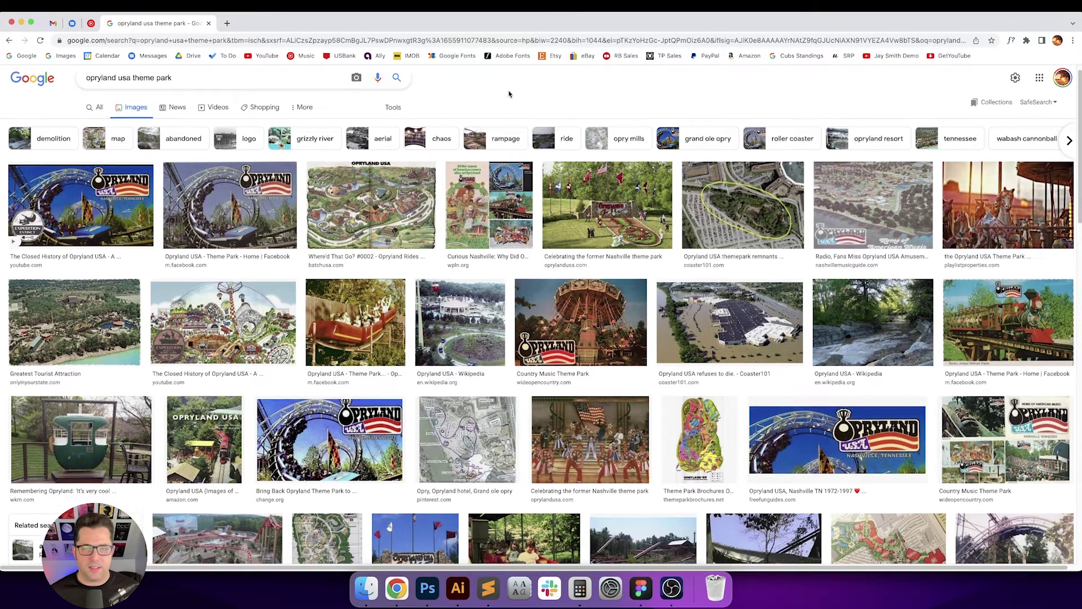
Refine the image search to "opryland usa theme park logo".
scroll(395, 225, "down", 2)
left_click(287, 75)
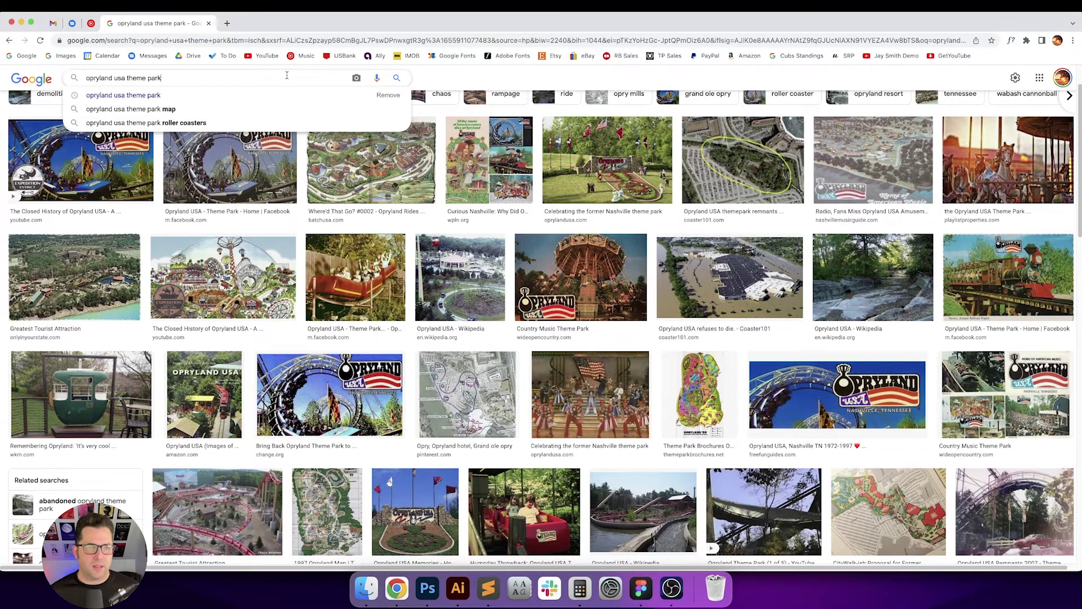
type("logo")
key("Return")
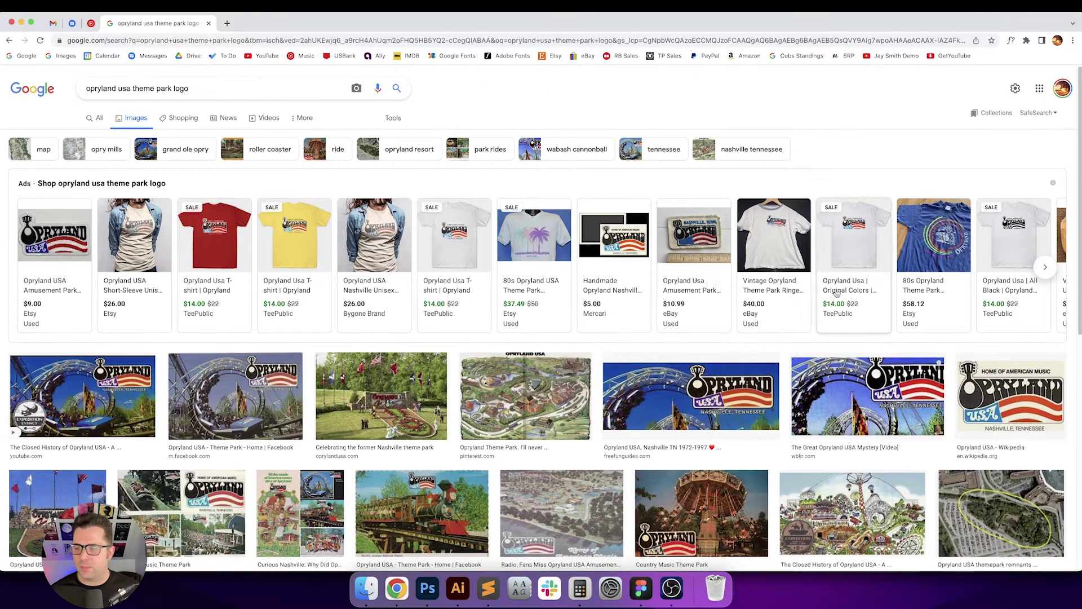
Open the Wikipedia result for the Opryland USA logo and copy its image.
left_click(1000, 376)
right_click(888, 200)
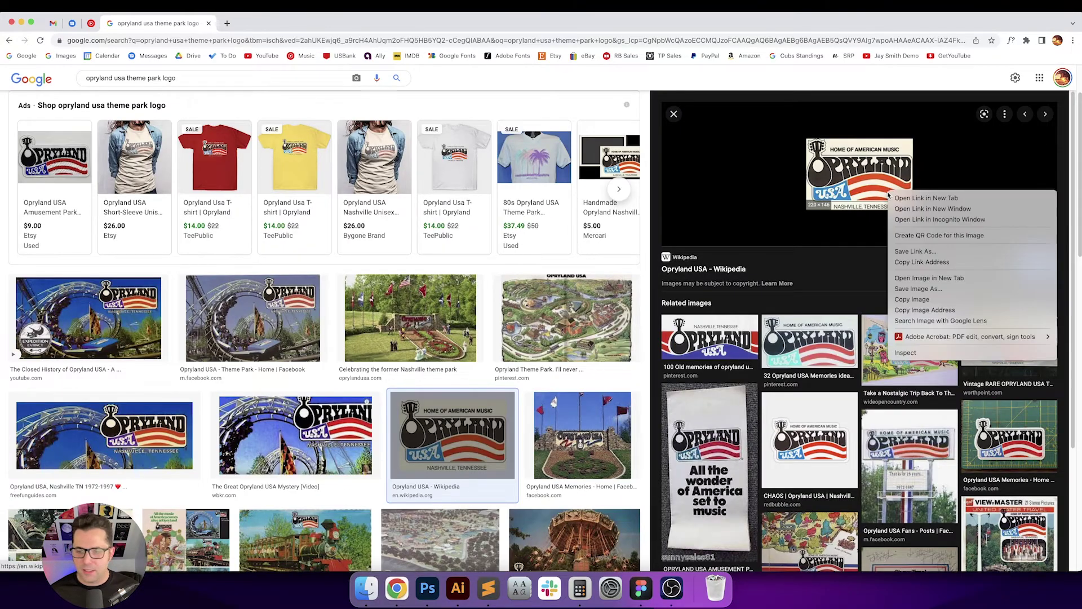
left_click(766, 273)
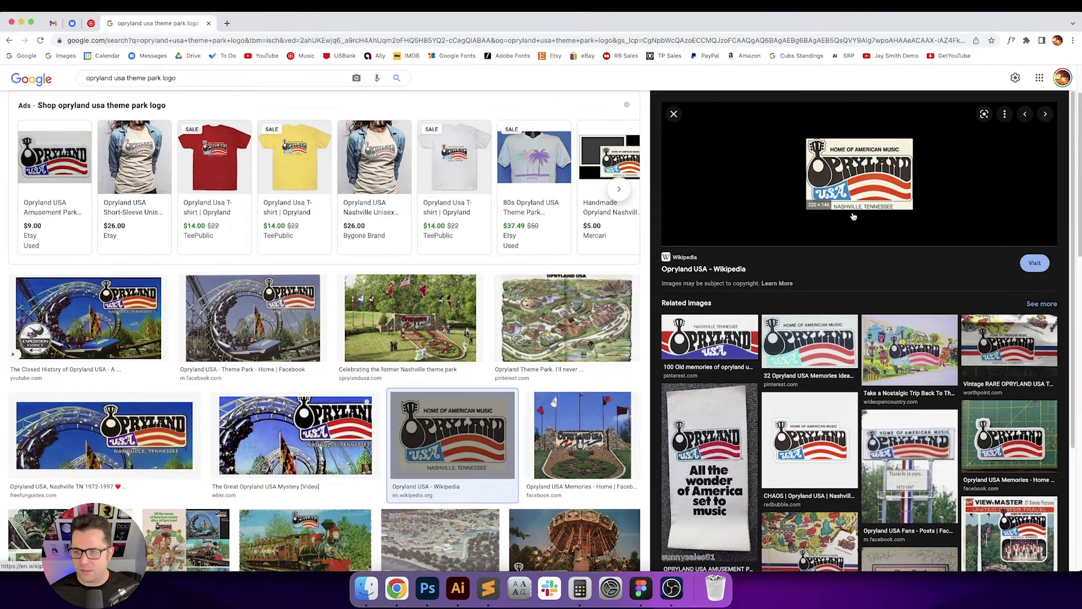
right_click(848, 196)
left_click(891, 303)
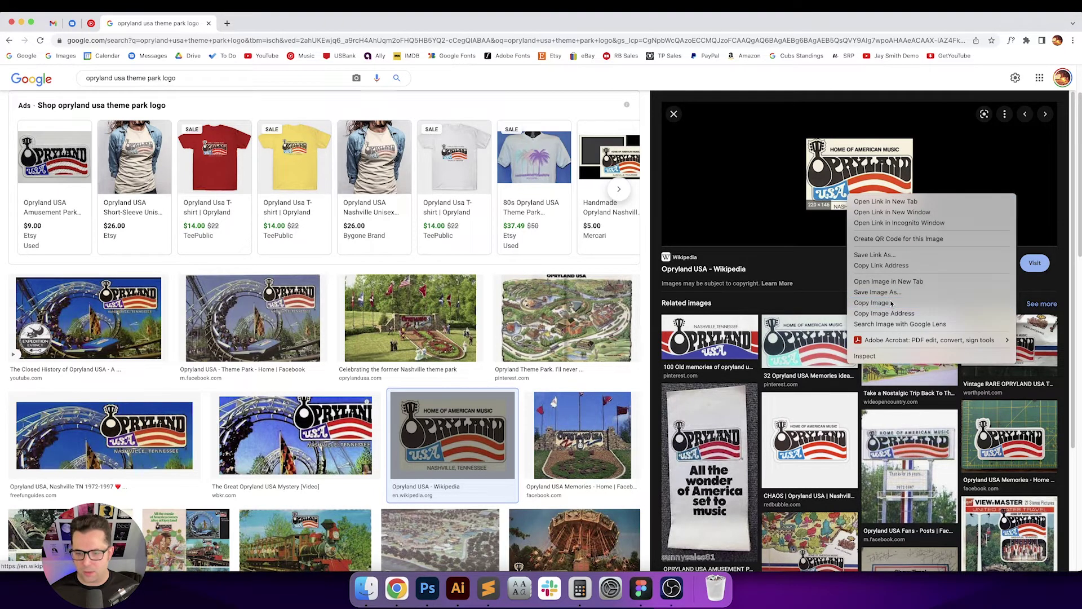
Switch to Illustrator, paste the copied logo, and place it beside the artboard's right edge, enlarged to about 13.17 in wide.
left_click(458, 588)
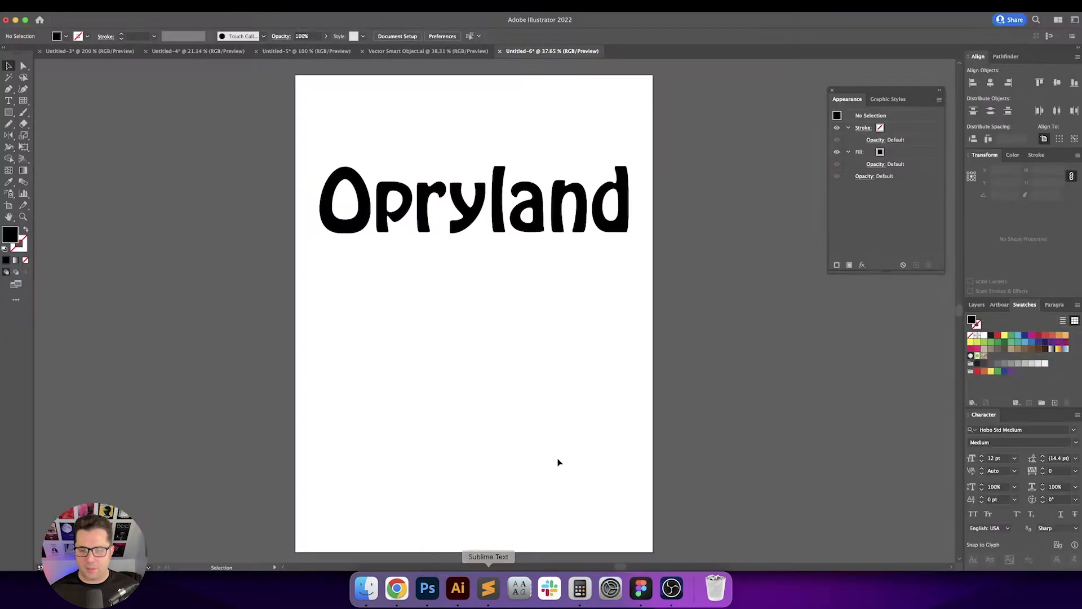
scroll(609, 381, "right", 5)
key("super+v")
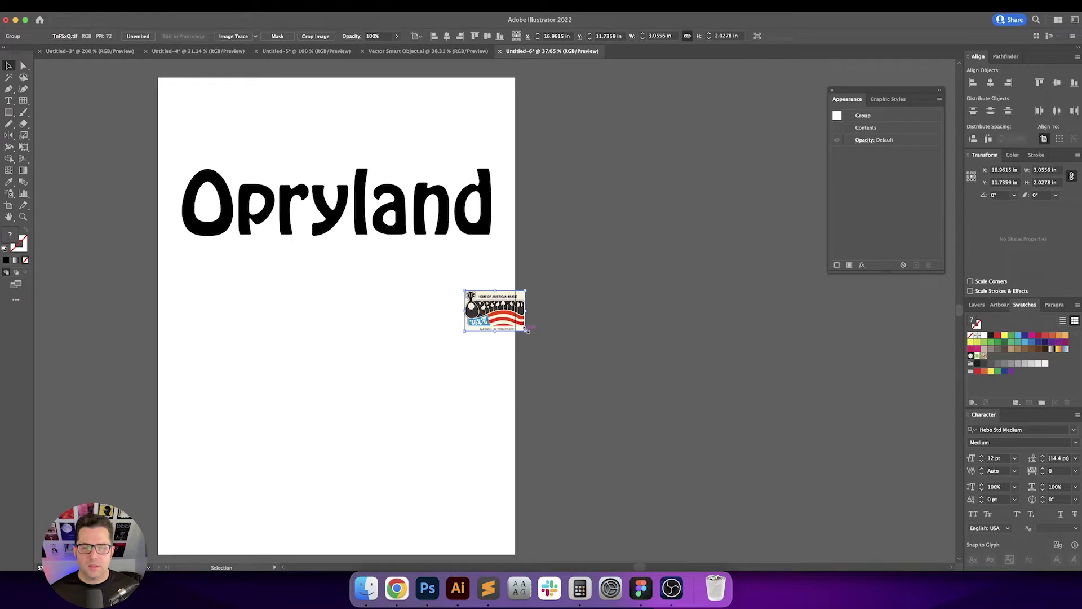
left_click_drag(526, 331, 724, 463)
left_click_drag(596, 431, 672, 371)
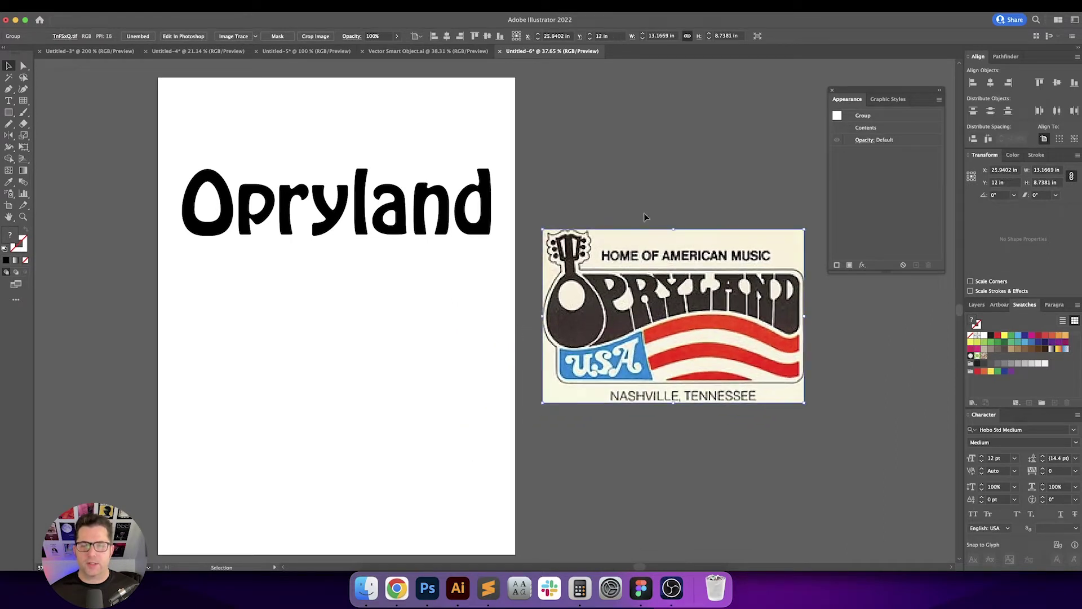
left_click(644, 212)
scroll(620, 204, "right", 2)
scroll(620, 191, "left", 2)
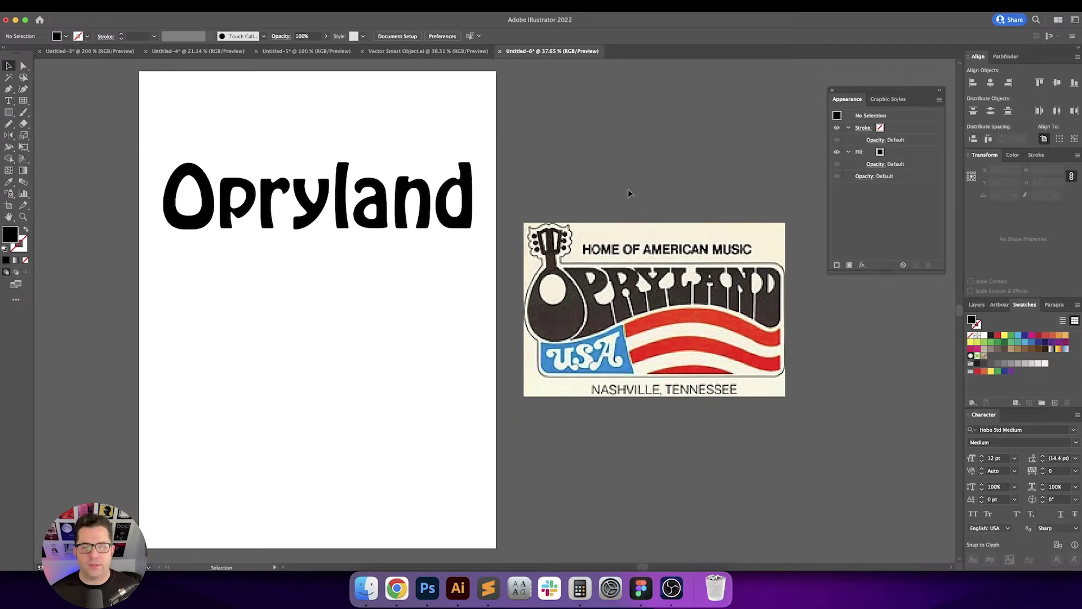
Tighten the kerning between the O and the p of the Opryland text.
double_click(216, 197)
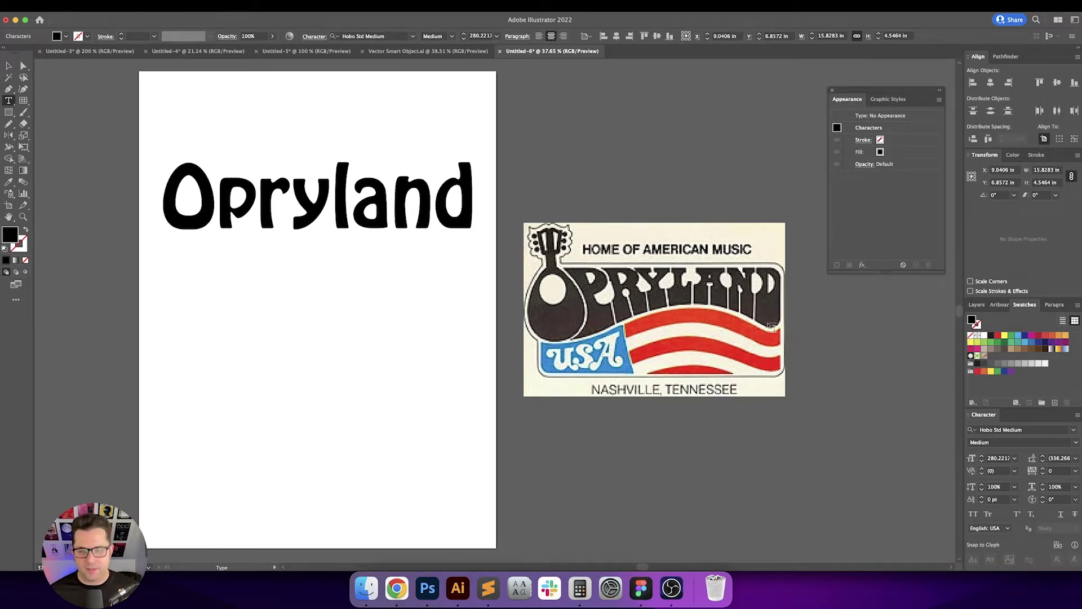
left_click(1008, 470)
type("-20")
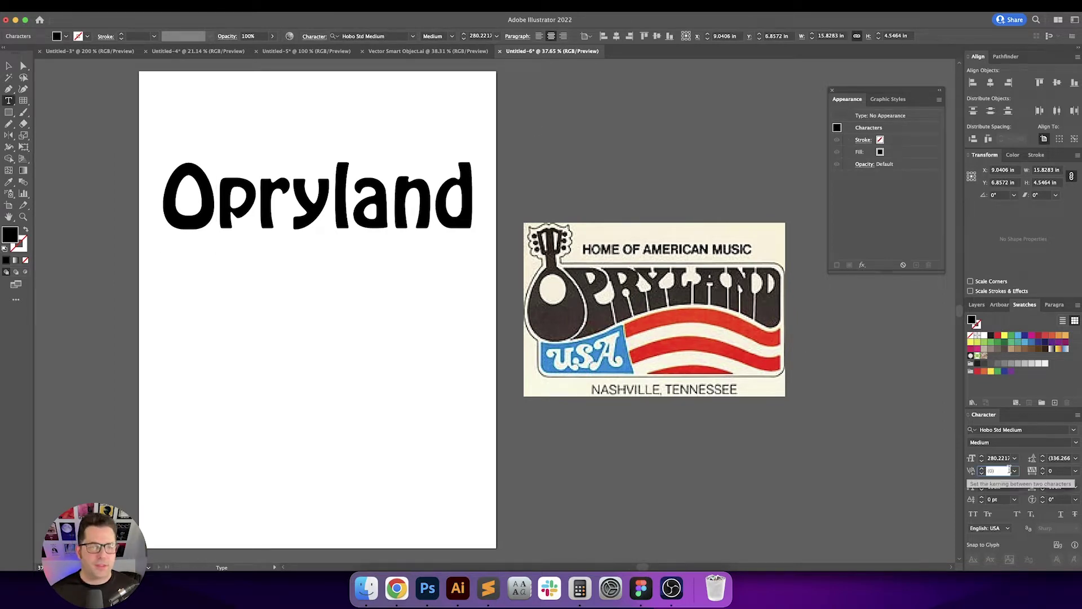
key("Return")
key("Escape")
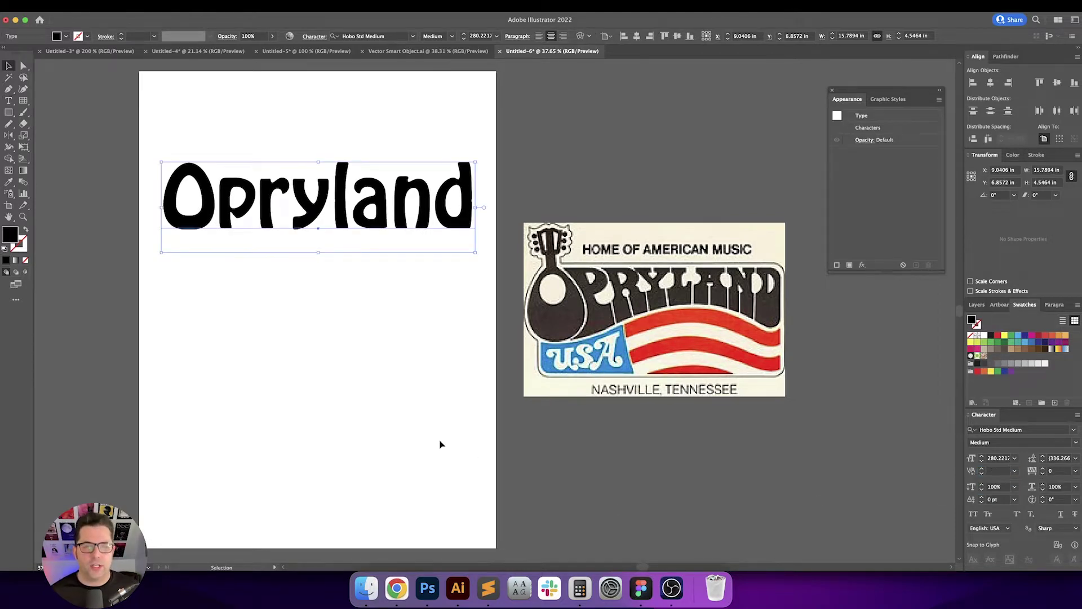
left_click(440, 442)
left_click_drag(440, 442, 512, 437)
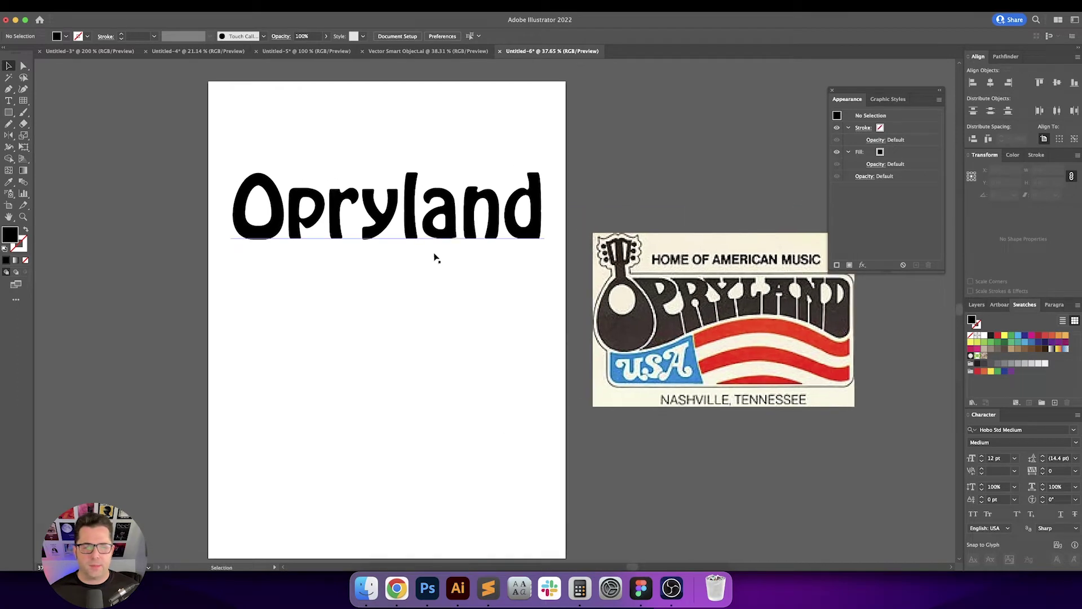
left_click(461, 234)
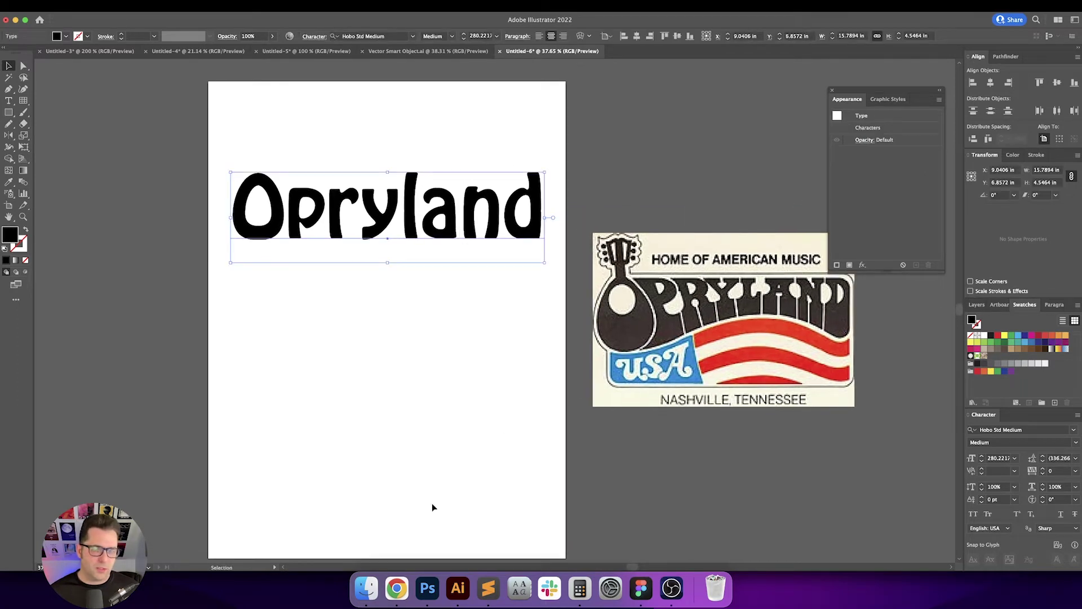
Switch to Chrome and open the related brochure image showing the slogan "All the wonder of America set to music".
left_click(397, 588)
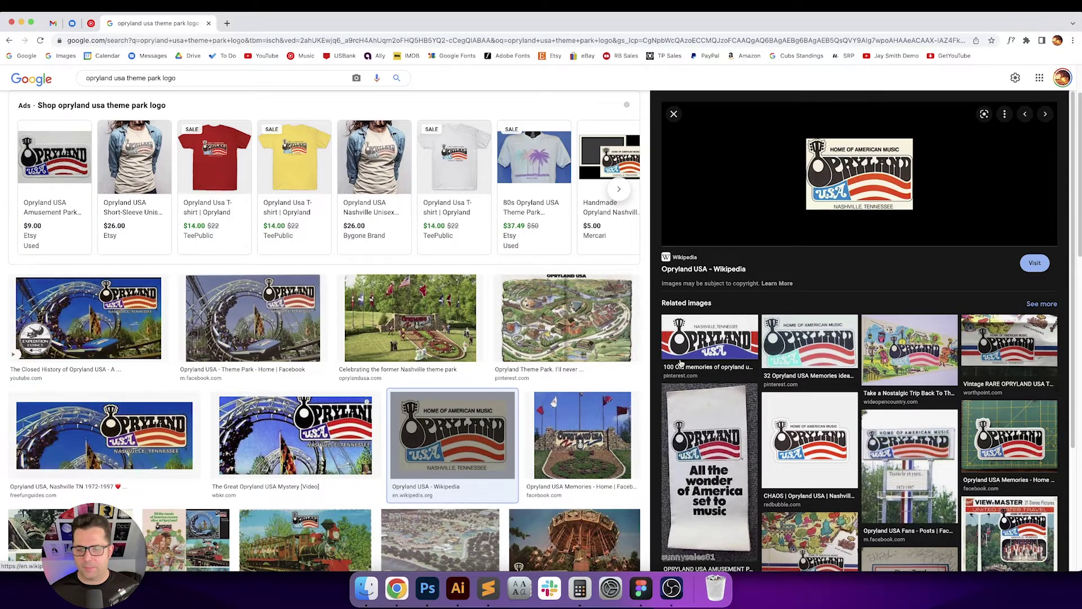
scroll(688, 363, "down", 3)
left_click(722, 385)
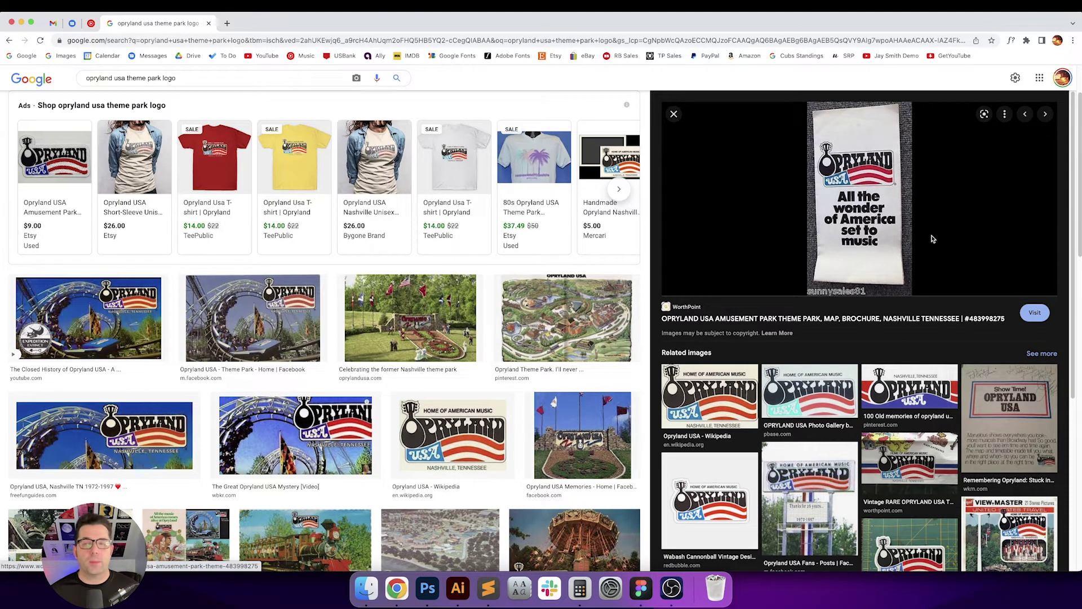
Switch back to Illustrator, delete the Opryland text, and move the reference logo farther away from the artboard.
left_click(456, 589)
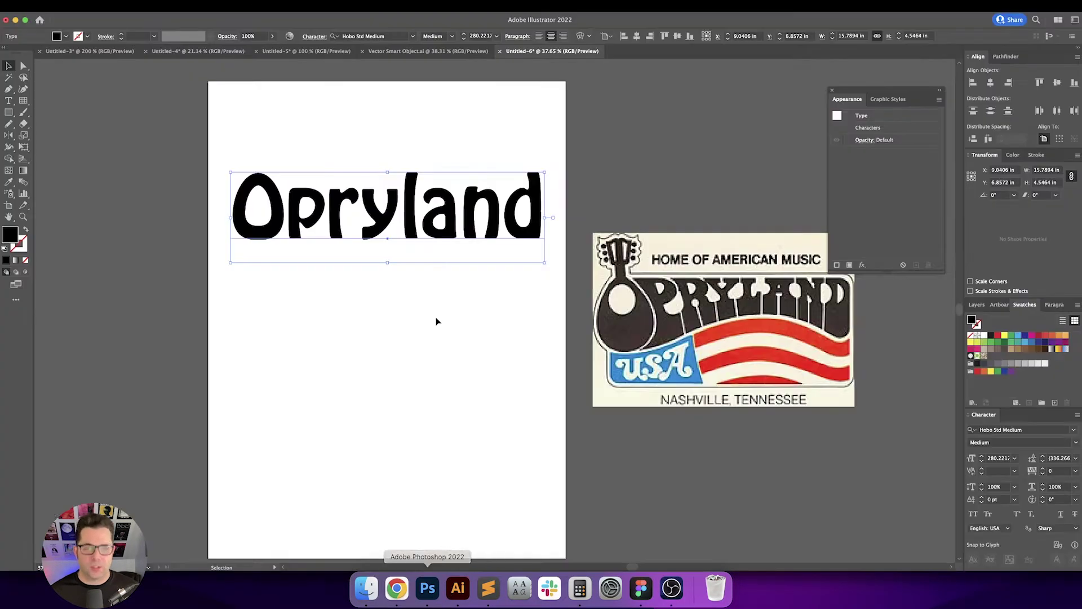
key("super+a")
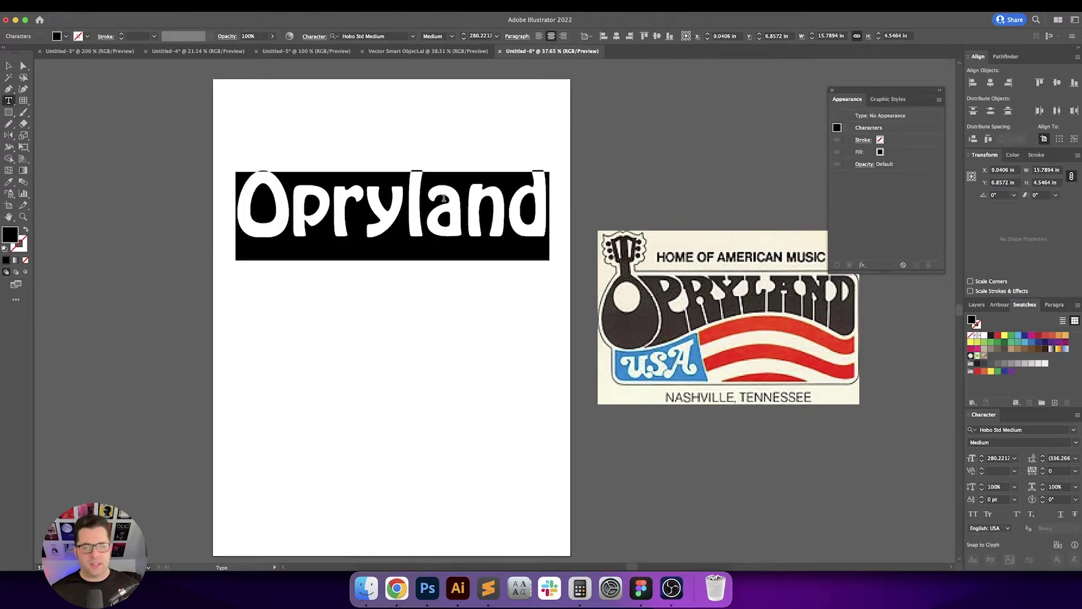
key("Escape")
key("Delete")
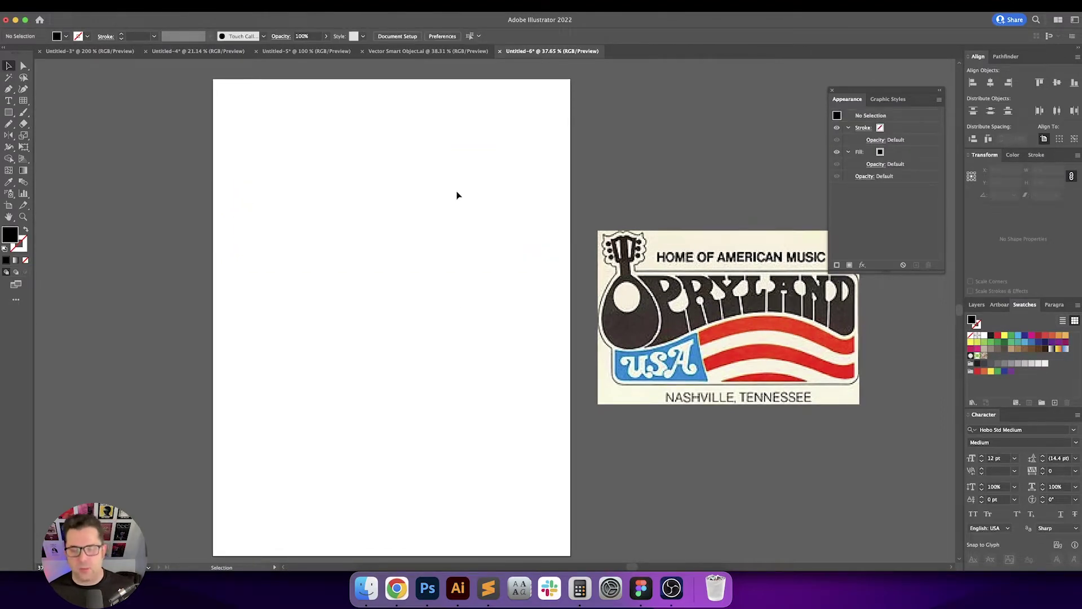
left_click_drag(648, 316, 707, 313)
left_click(604, 282)
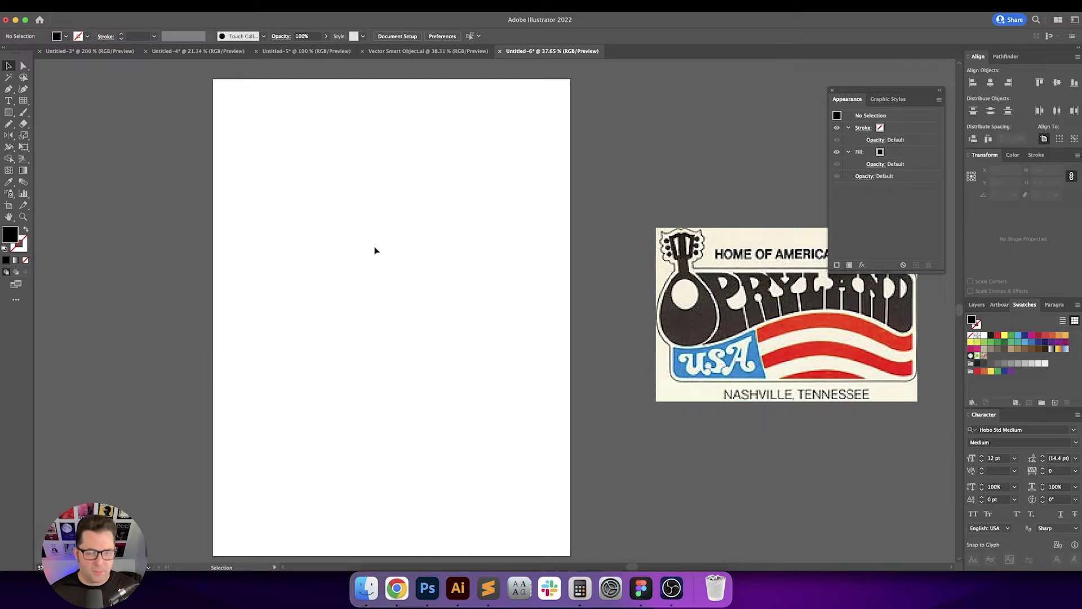
Draw a black rectangle about 13.38 by 13.16 in and align it to the artboard's top-left corner.
key("m")
left_click_drag(247, 151, 509, 410)
left_click(418, 36)
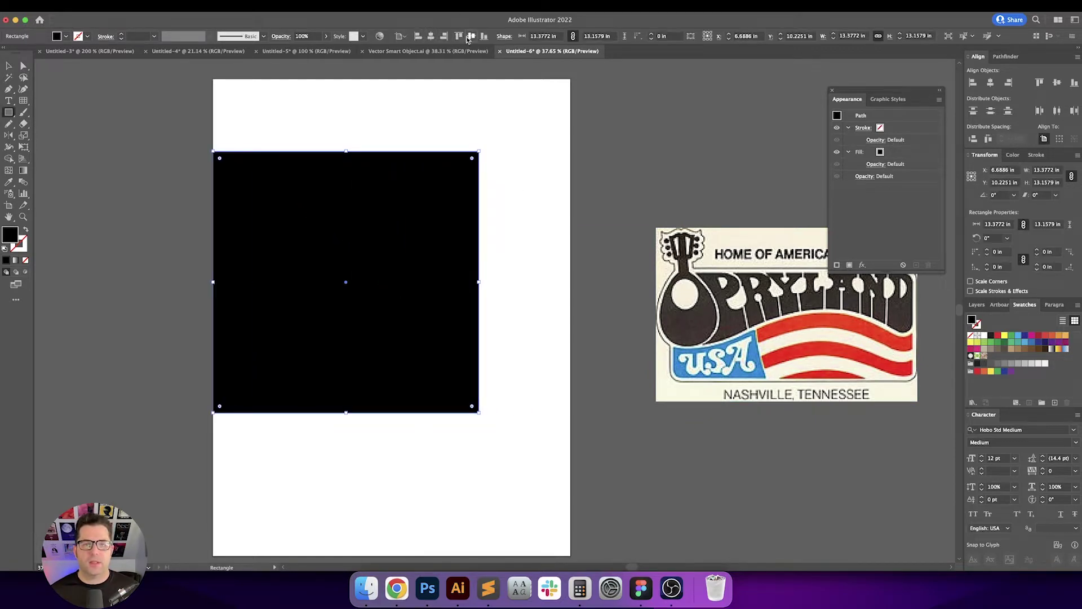
left_click(472, 36)
left_click(459, 36)
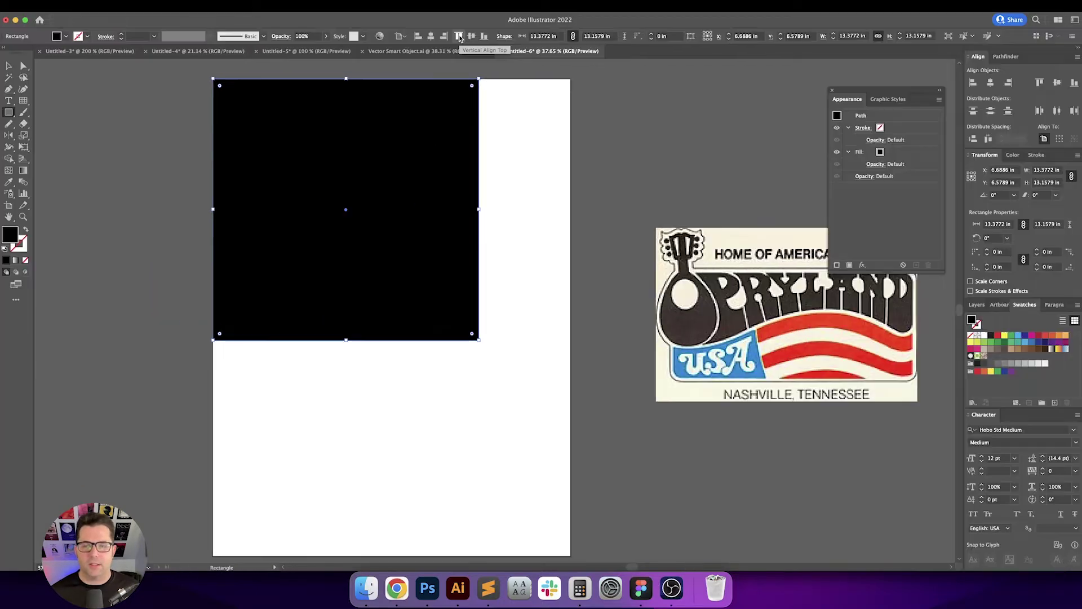
Move the rectangle 2 in horizontally and 2 in vertically away from the artboard's corner.
key("v")
key("Return")
type("2")
key("Tab")
type("2")
key("Tab")
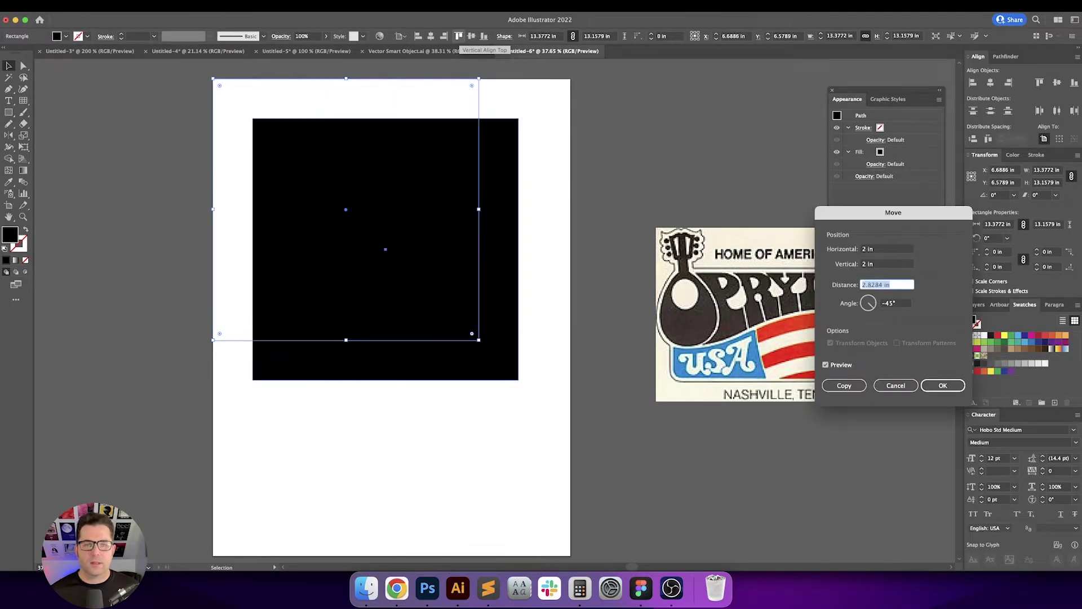
key("Return")
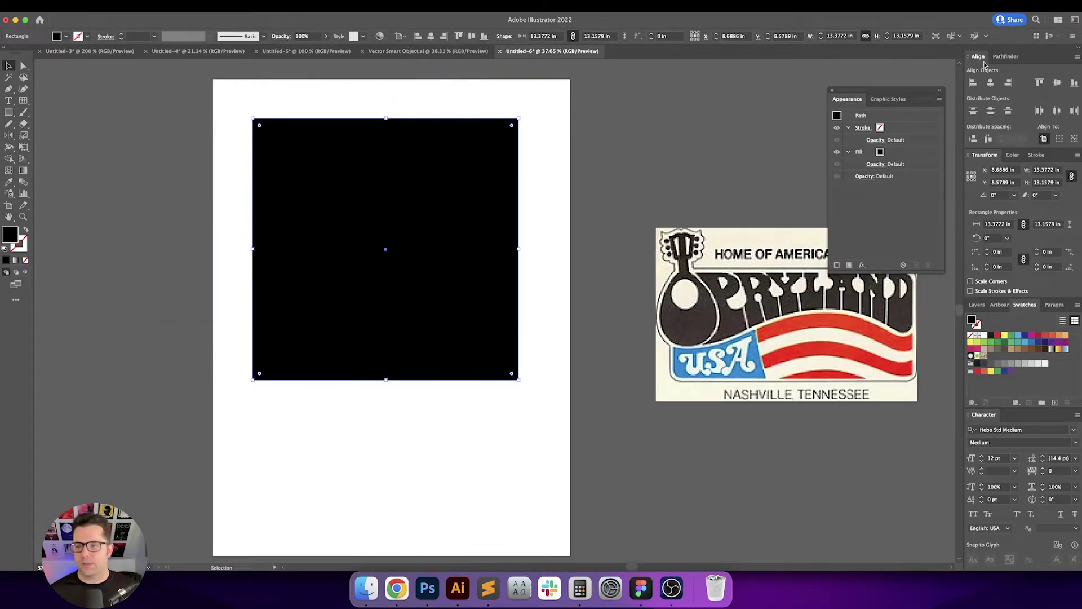
Set the rectangle's reference point to its top-left corner, resize it to 14 by 14 in, and deselect it.
left_click(971, 176)
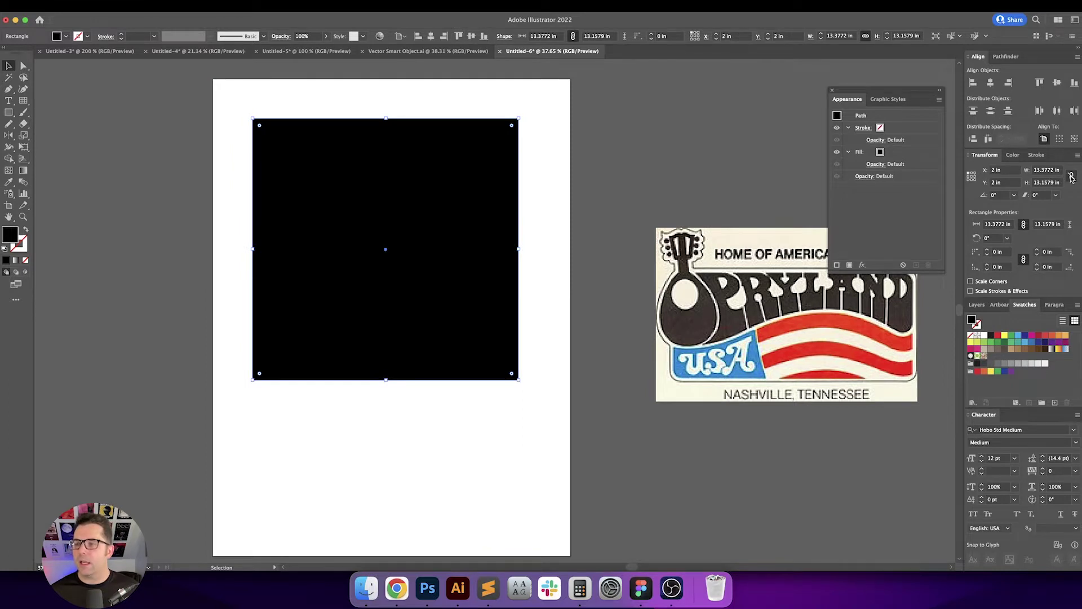
left_click(1047, 170)
type("14")
key("Return")
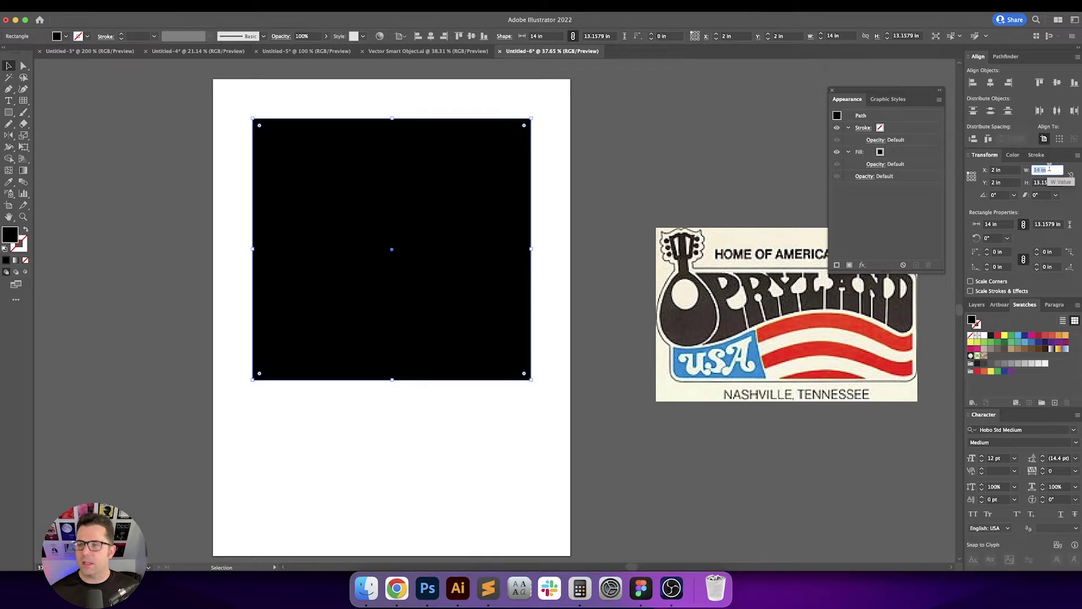
key("Tab")
type("13")
key("Return")
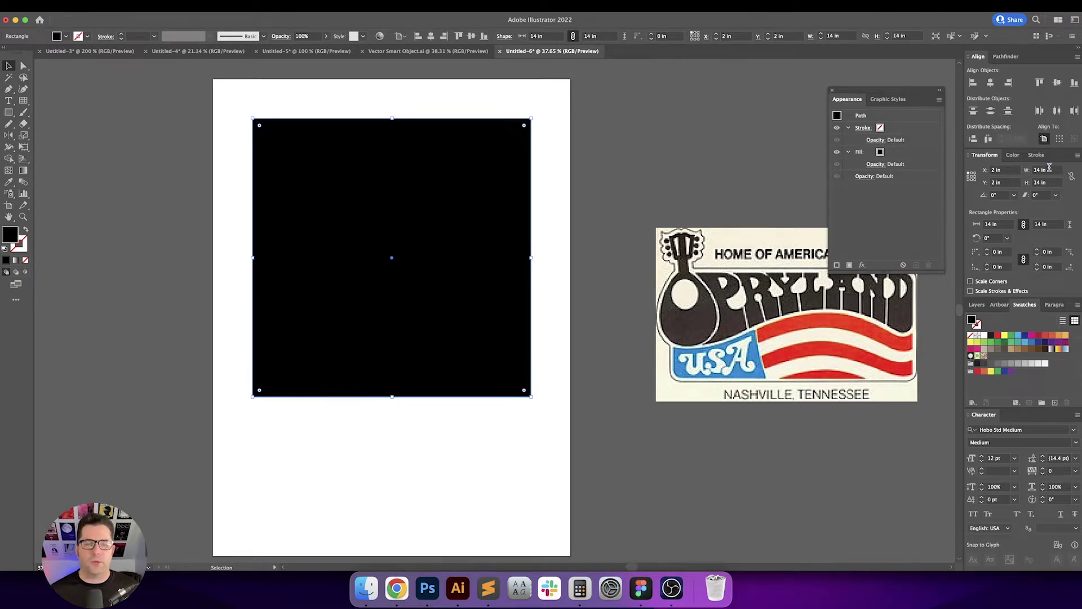
left_click(633, 172)
Convert the black square into an area type frame with placeholder text and set its vertical alignment to Center.
scroll(394, 282, "left", 2)
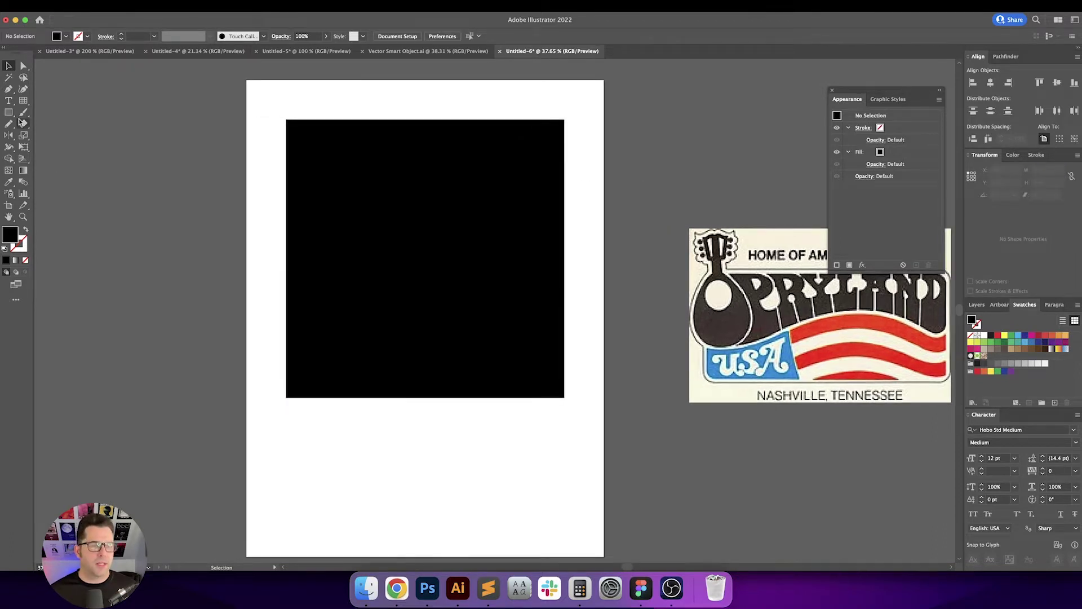
left_click_drag(8, 100, 84, 116)
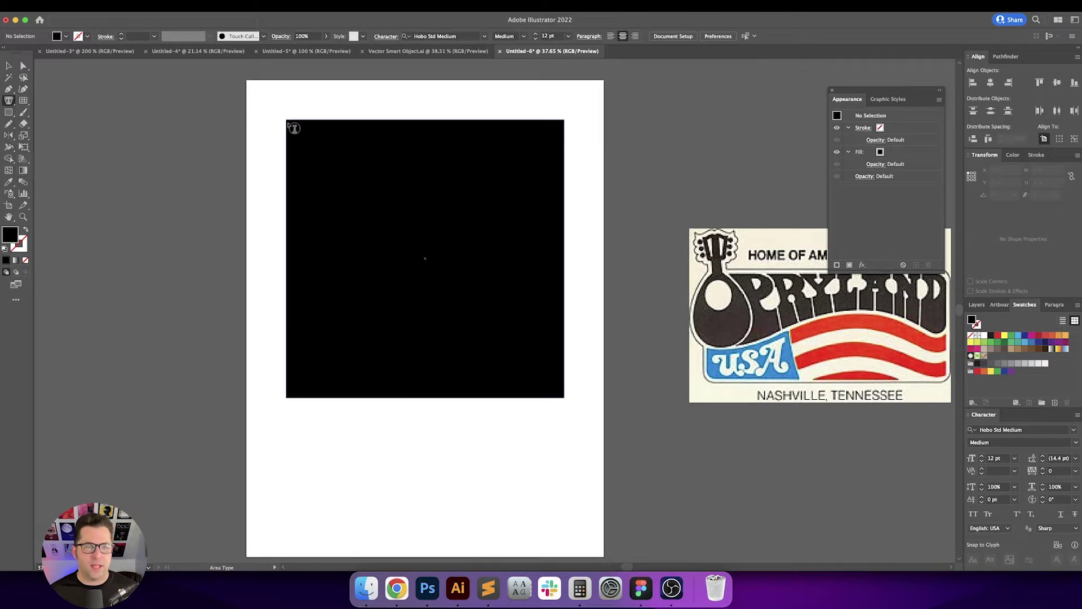
left_click(289, 122)
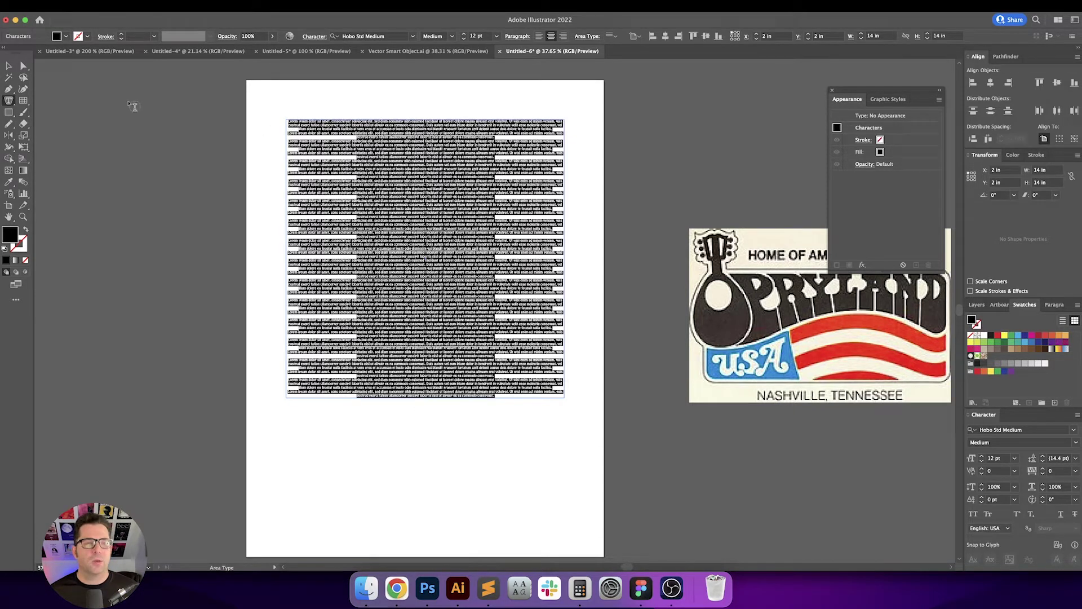
left_click(609, 37)
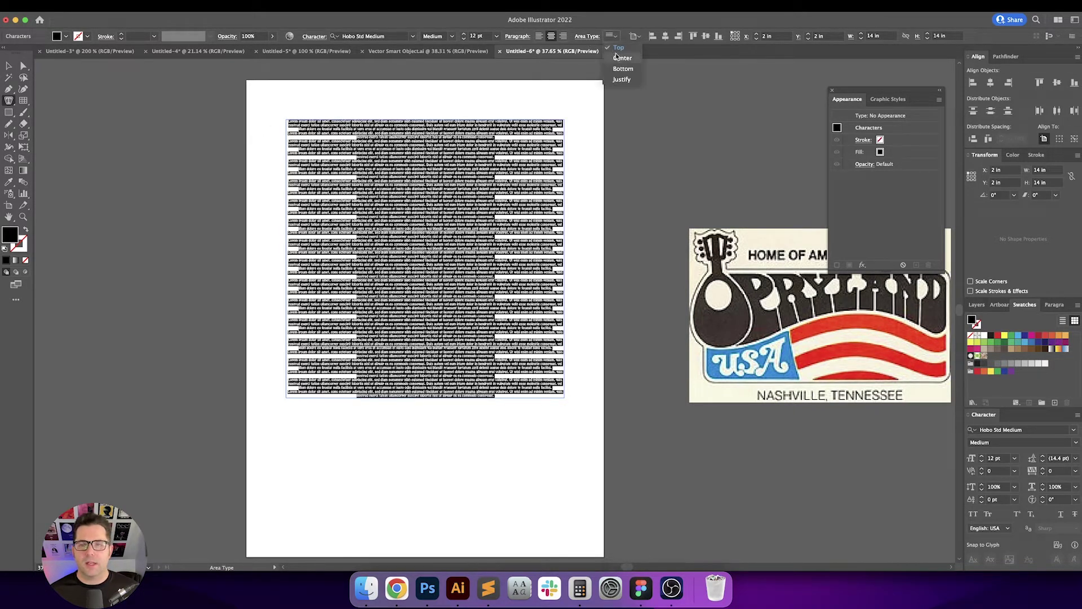
left_click(619, 59)
key("super+a")
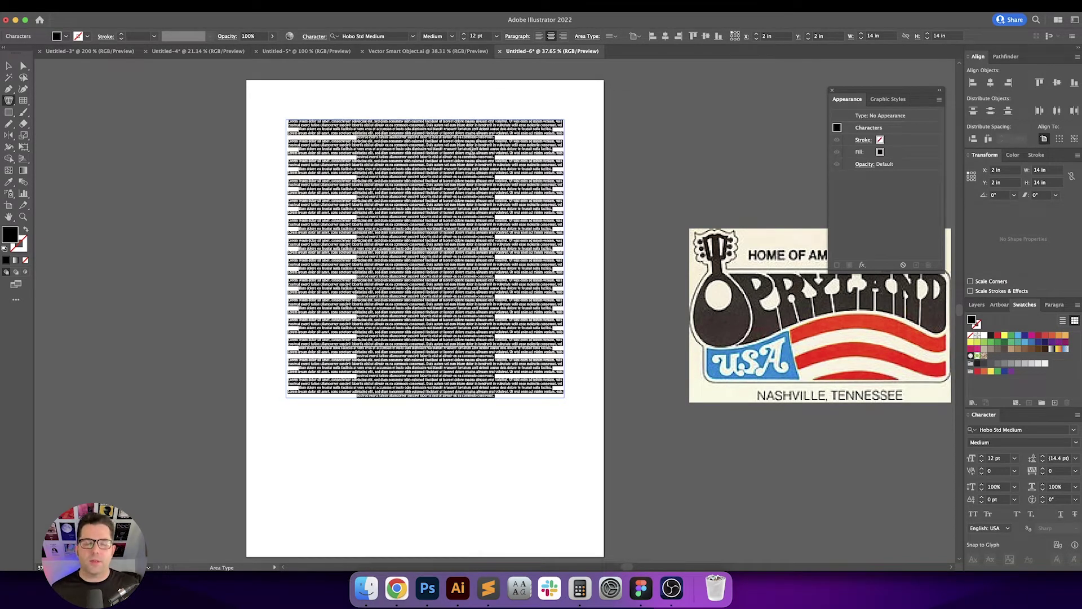
Check the slogan in Chrome and replace the placeholder text in Illustrator with "All the wonder of America set to music.".
key("Escape")
left_click(459, 458)
left_click(398, 586)
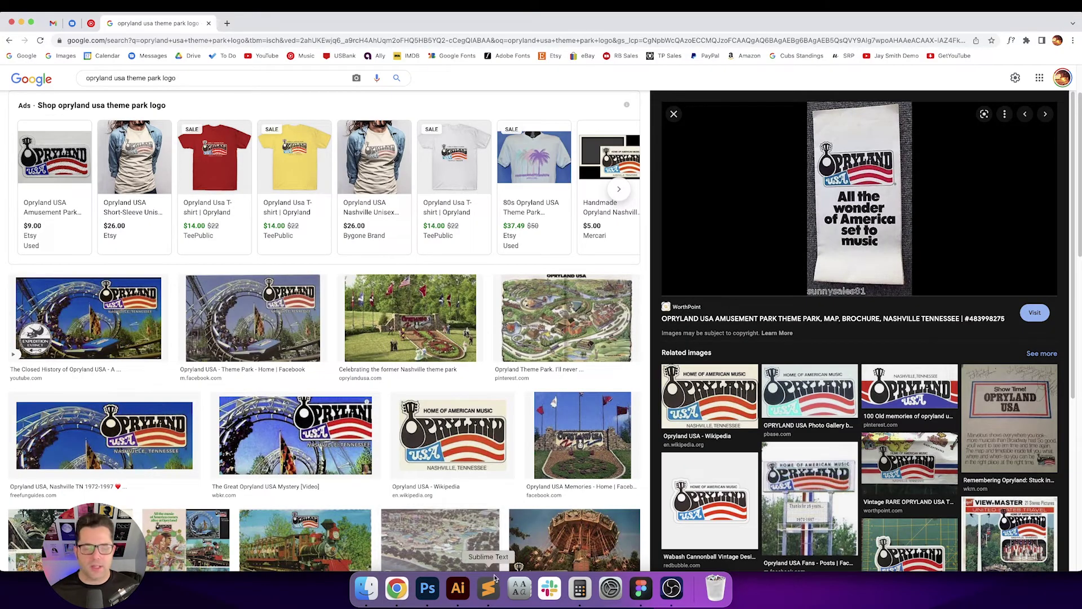
left_click(458, 588)
key("super+a")
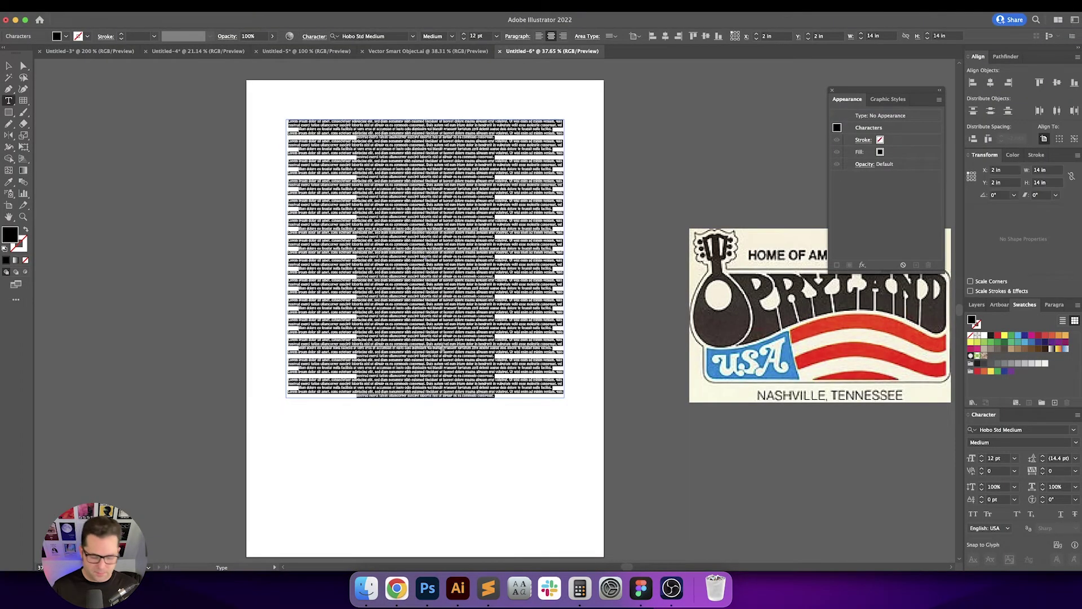
type("All the way")
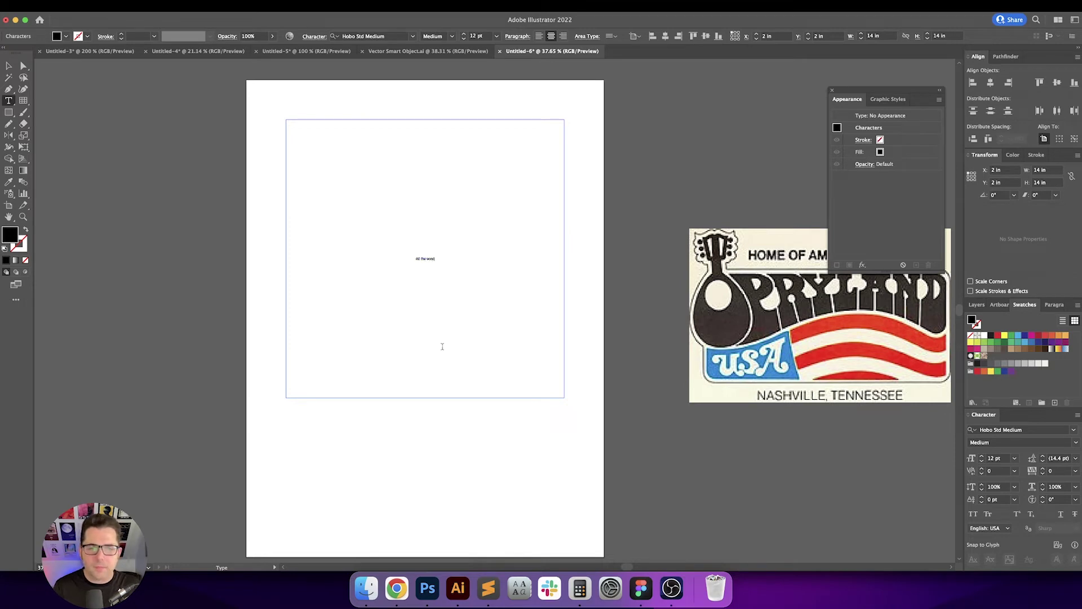
type("er of America set to music")
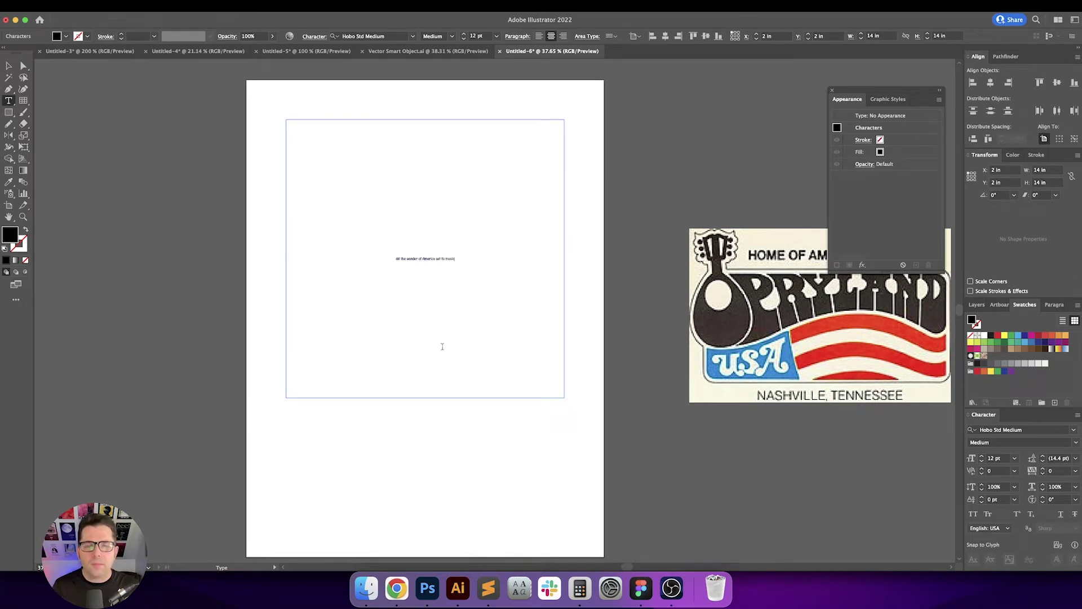
key("Escape")
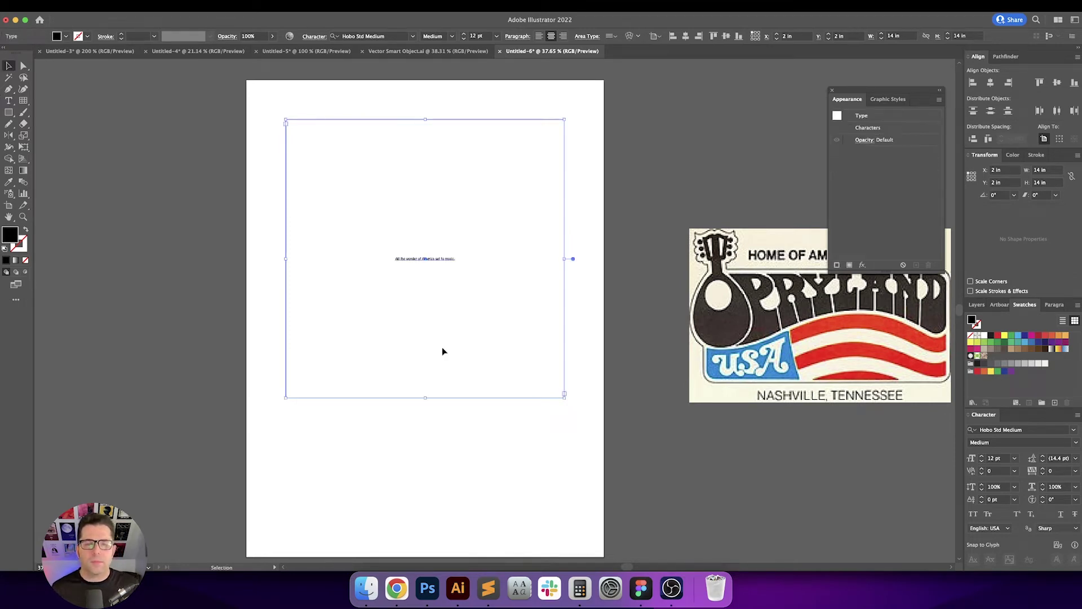
Set the slogan's font size to 20 pt, enlarge it in 10 pt increments to 190 pt, and bring it back to 180 pt.
left_click(476, 36)
type("20")
key("Return")
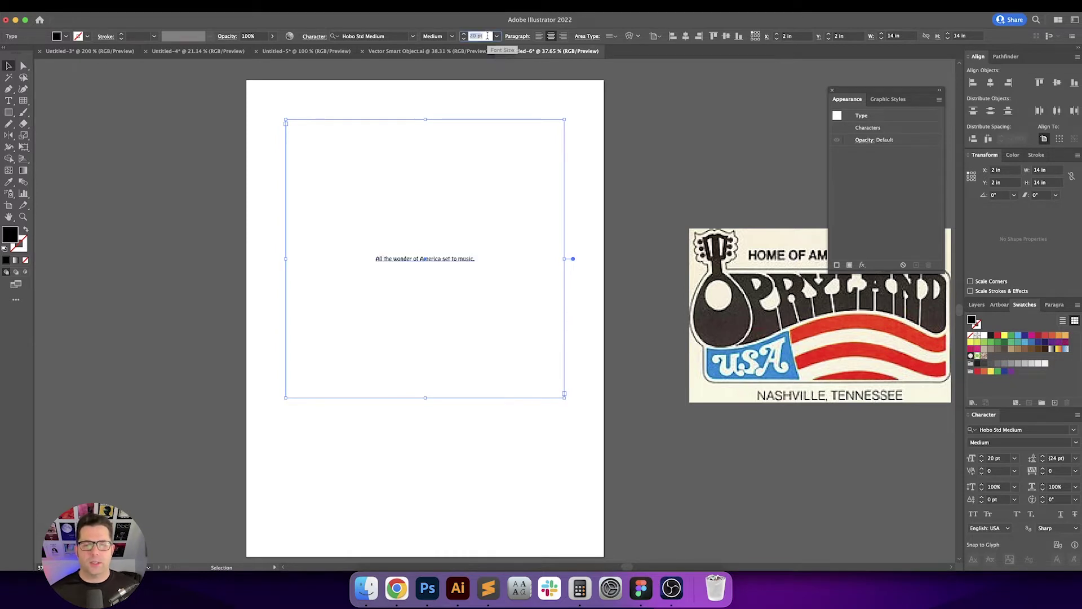
key("shift+Up")
key("shift+Up")
key("shift+Up")
key("shift+Up")
key("shift+Up")
key("shift+Up")
key("shift+Up")
key("shift+Up")
key("shift+Up")
key("shift+Up")
key("shift+Up")
key("shift+Up")
key("shift+Up")
key("shift+Up")
key("shift+Up")
key("shift+Up")
key("shift+Up")
key("shift+Up")
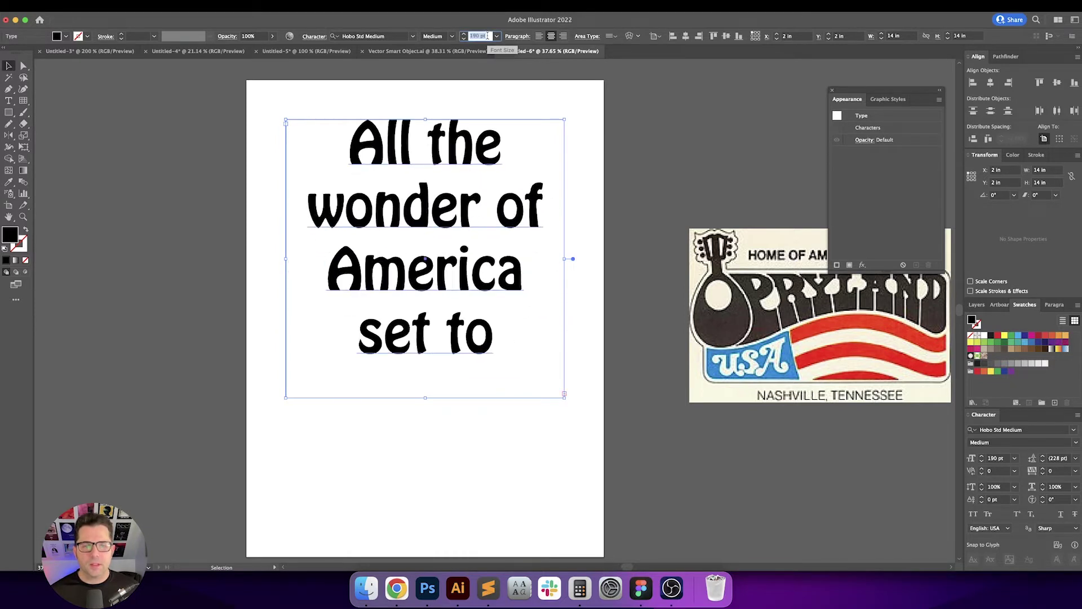
key("shift+Down")
key("shift+Down")
key("shift+Down")
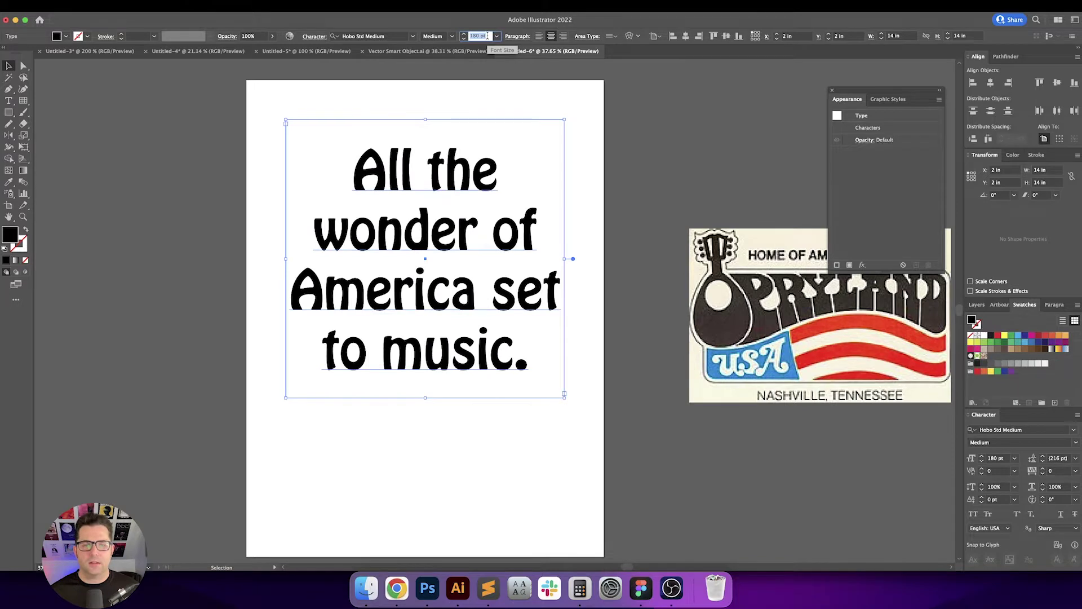
Try slogan font sizes of 190, 180 and 160 pt in 10 pt increments to compare how the lines break.
key("shift+Up")
key("shift+Down")
key("shift+Up")
key("shift+Down")
key("shift+Up")
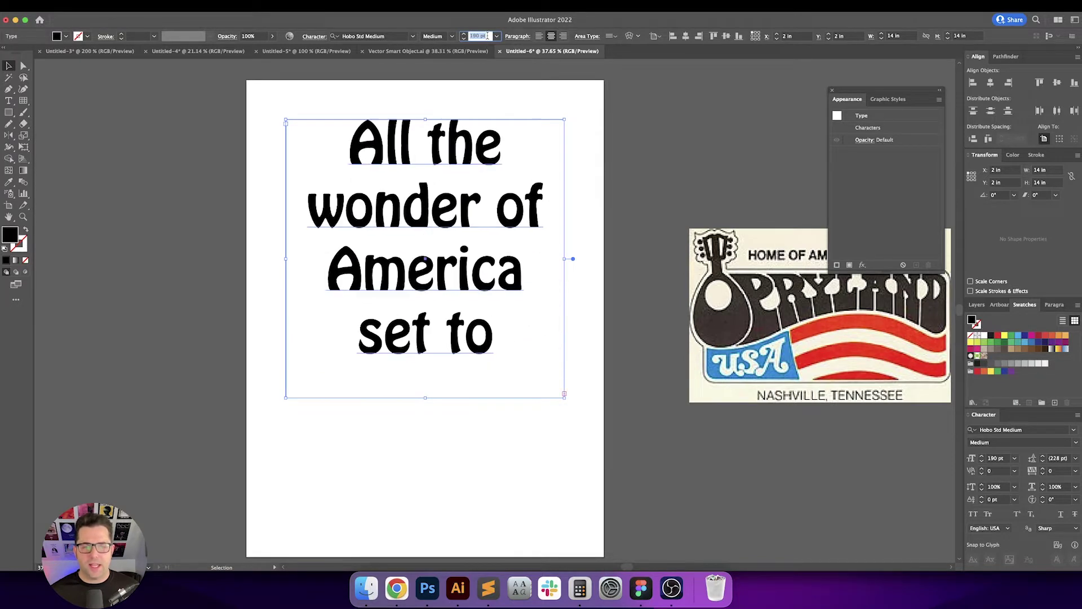
key("shift+Down")
key("shift+Down")
key("shift+Down")
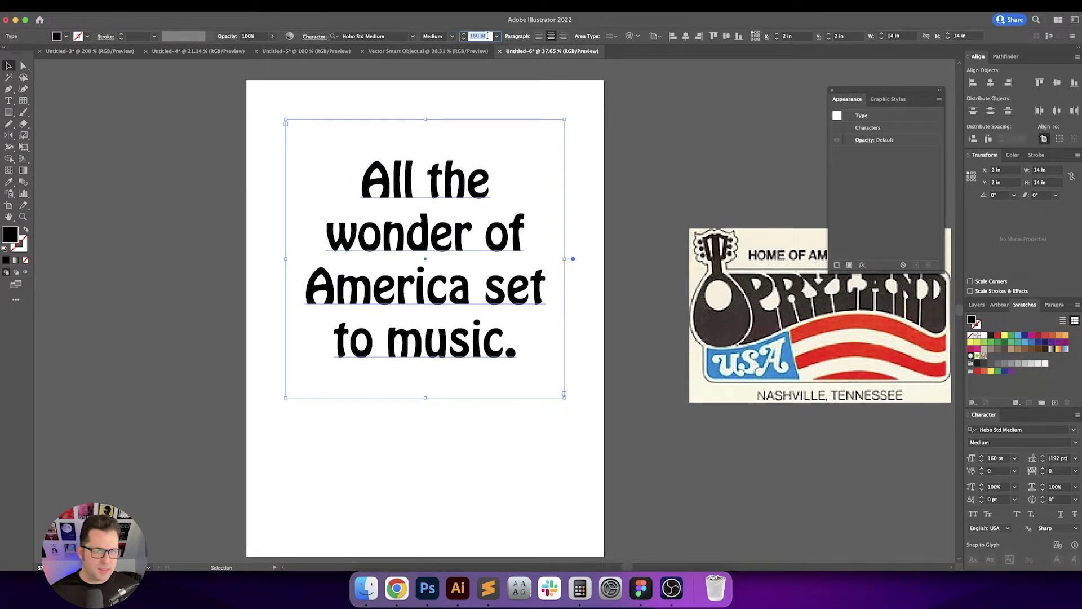
key("shift+Down")
key("shift+Up")
key("shift+Down")
Fine-tune the slogan's font size in 1 pt increments to 184 pt so that all the text fits the frame.
key("Up")
key("Up")
key("Up")
key("Up")
key("Up")
key("Up")
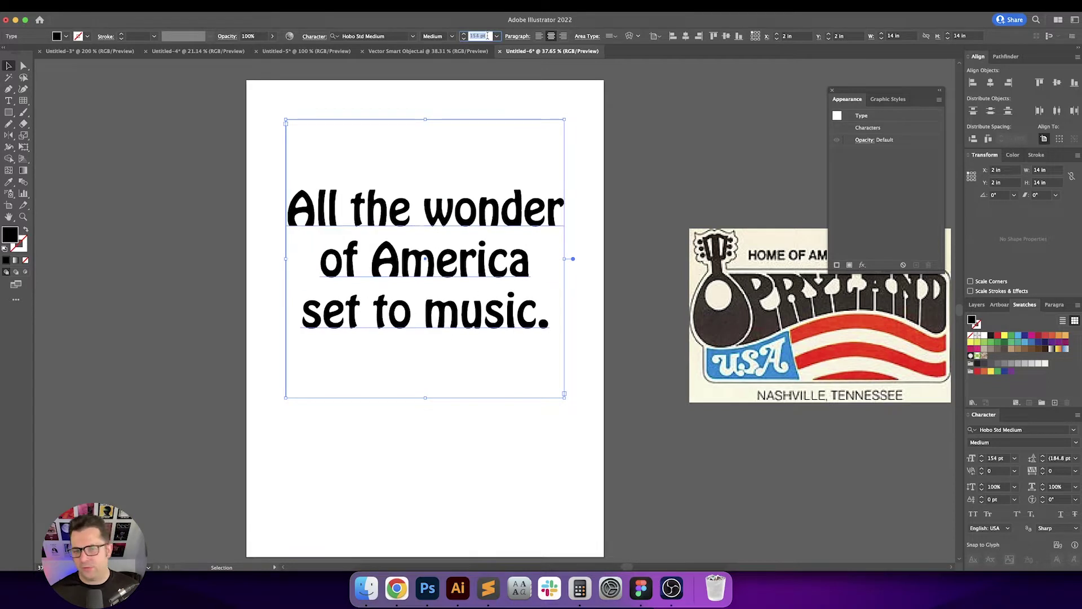
key("Up")
key("Up")
key("Up")
key("Up")
key("Up")
key("Up")
key("Up")
key("Up")
key("Up")
key("Up")
key("Up")
key("Up")
key("Up")
key("Up")
key("Up")
key("Up")
key("Up")
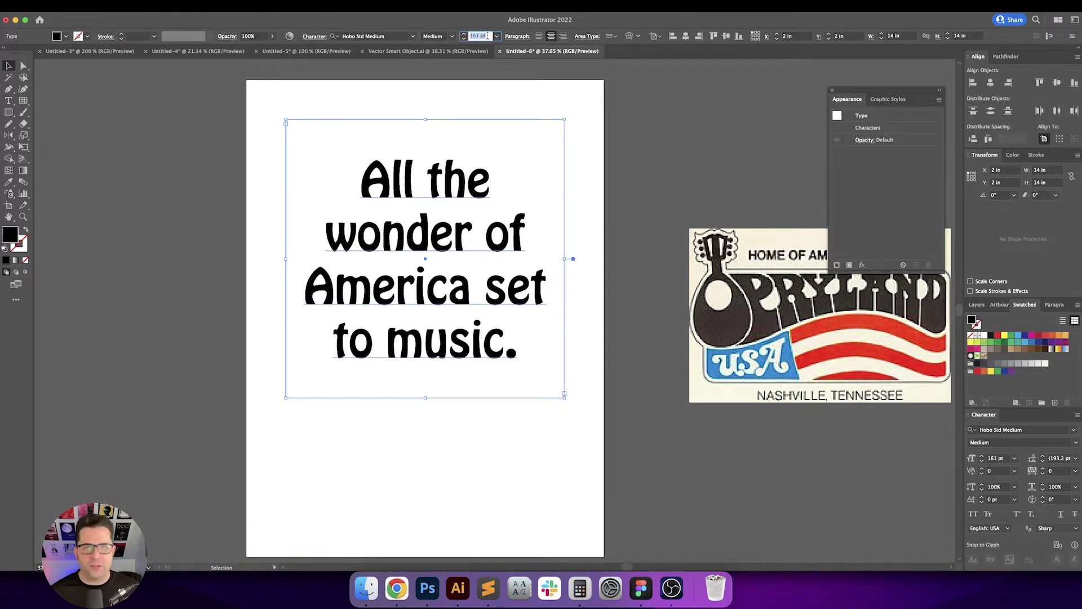
key("Up")
key("Up")
key("Up")
key("Up")
key("Up")
key("Up")
key("Up")
key("Up")
key("Up")
key("Up")
key("Up")
key("Up")
key("Up")
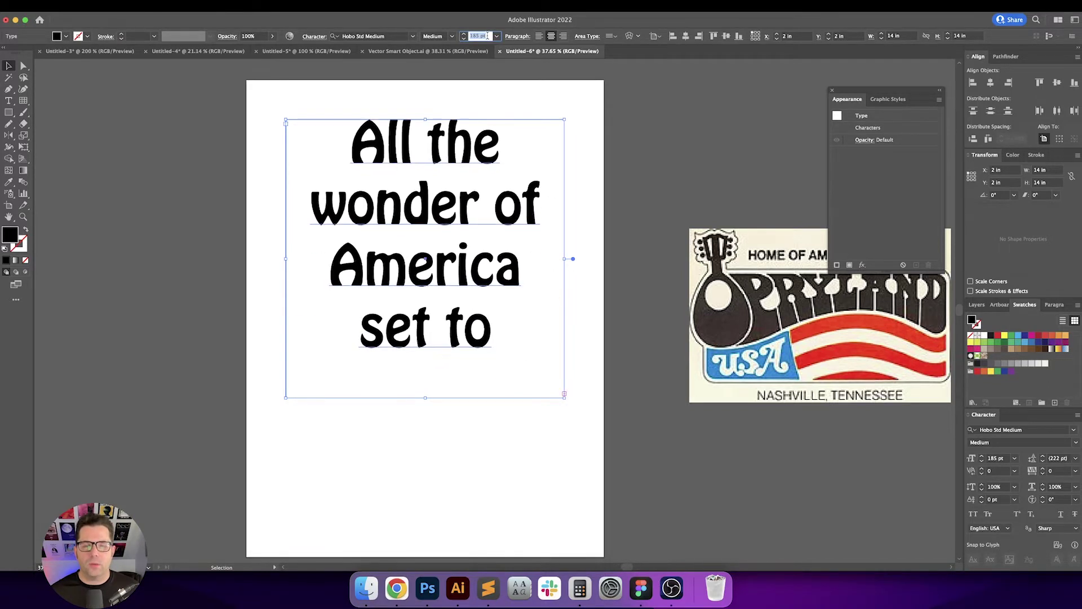
key("Down")
key("Down")
key("Down")
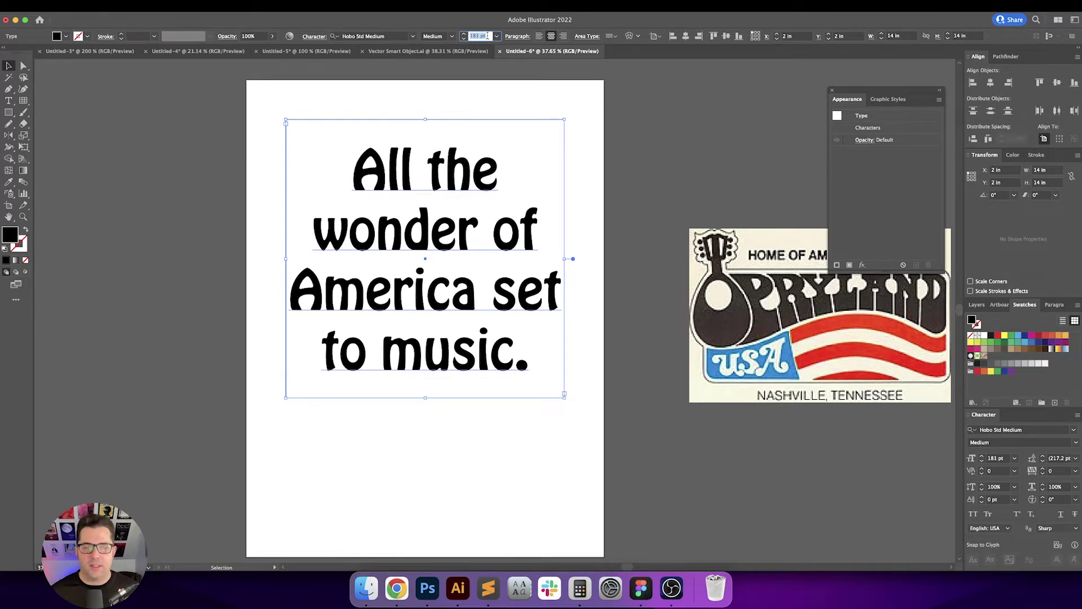
key("Up")
key("Return")
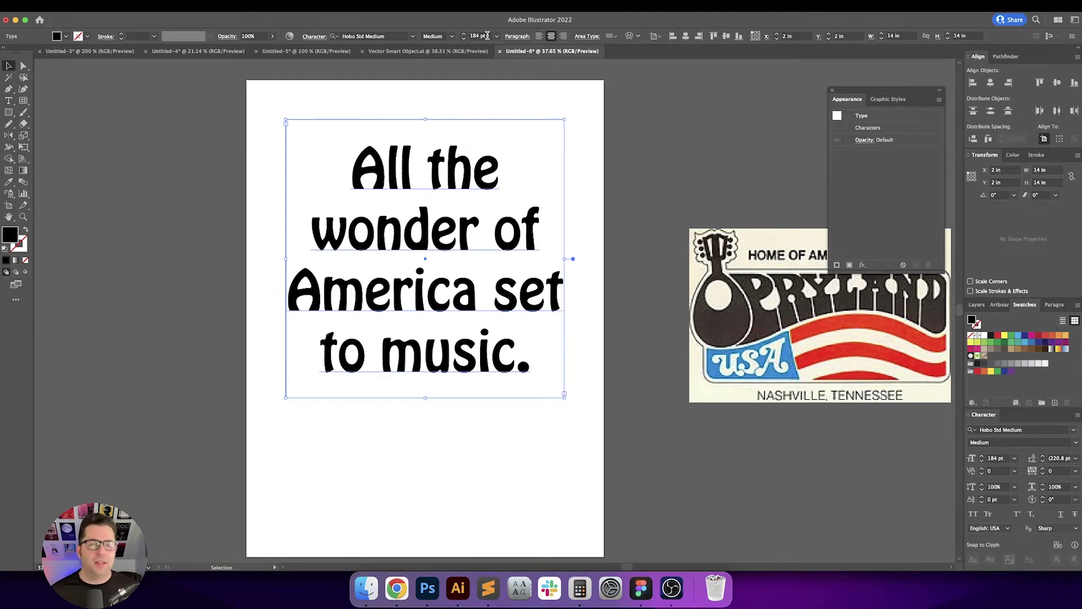
Apply a white-to-black gradient fill to the slogan's type object with the Gradient tool.
left_click(637, 100)
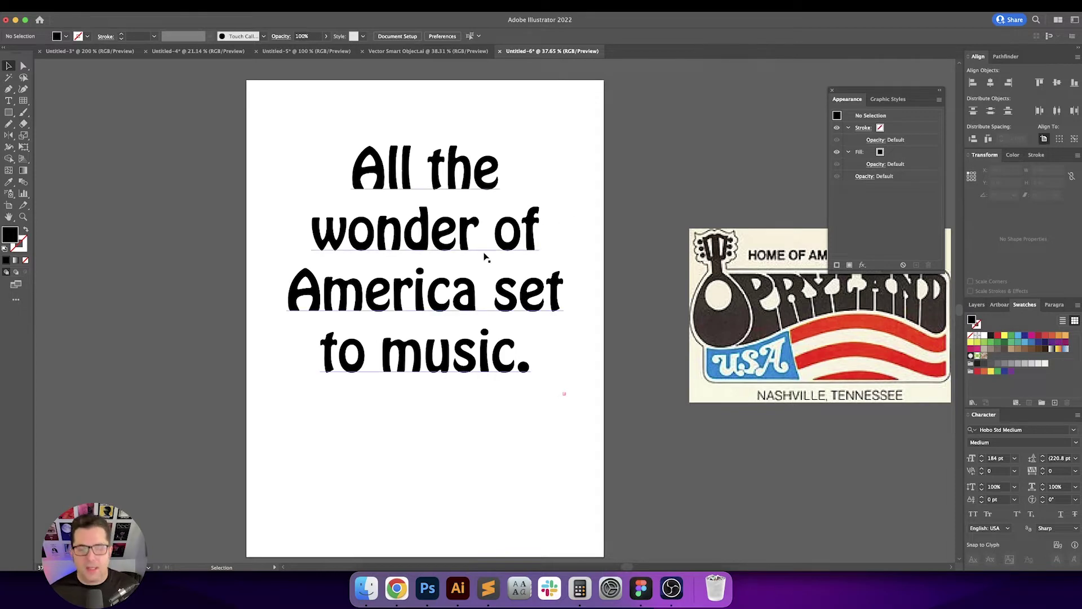
double_click(459, 302)
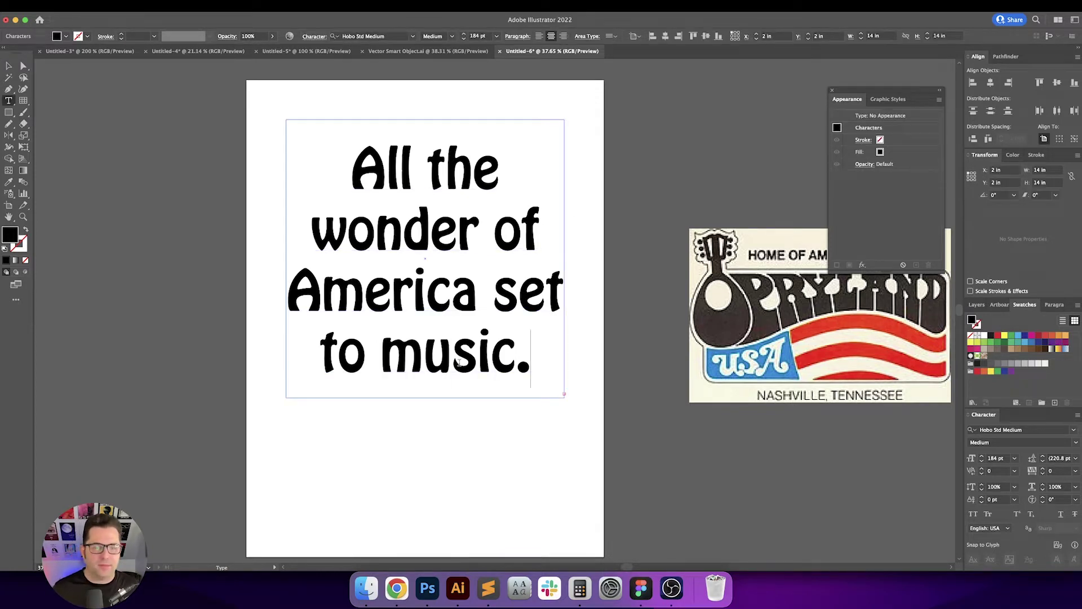
key("Escape")
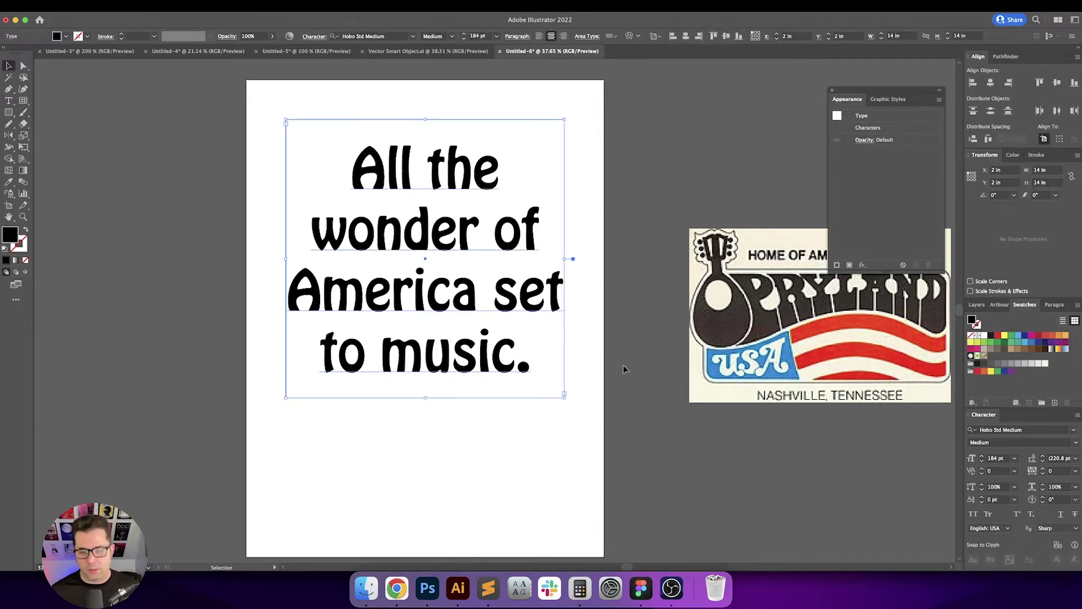
key("g")
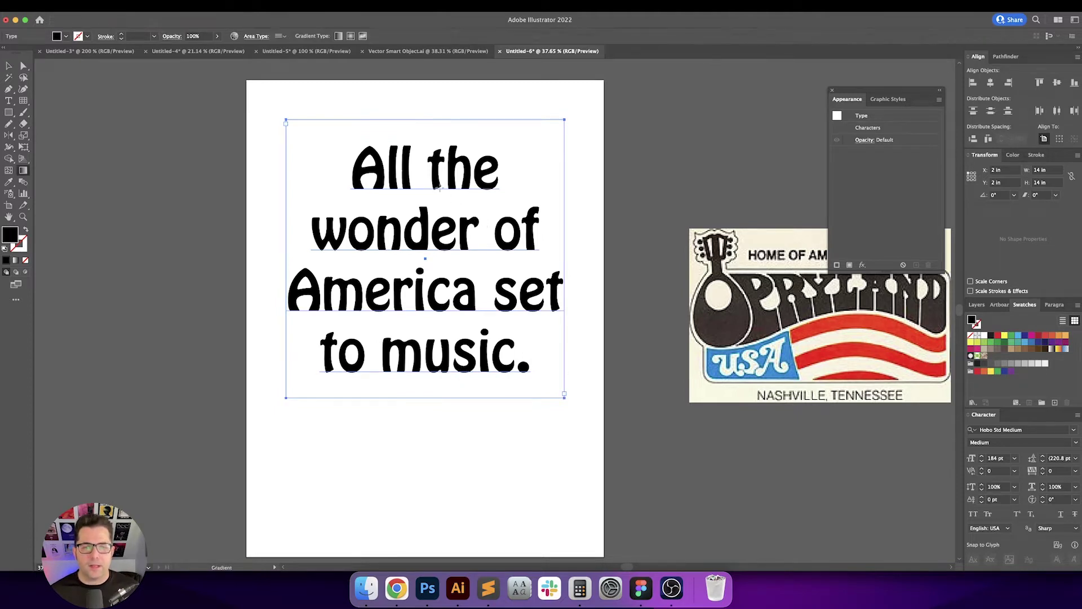
left_click(440, 186)
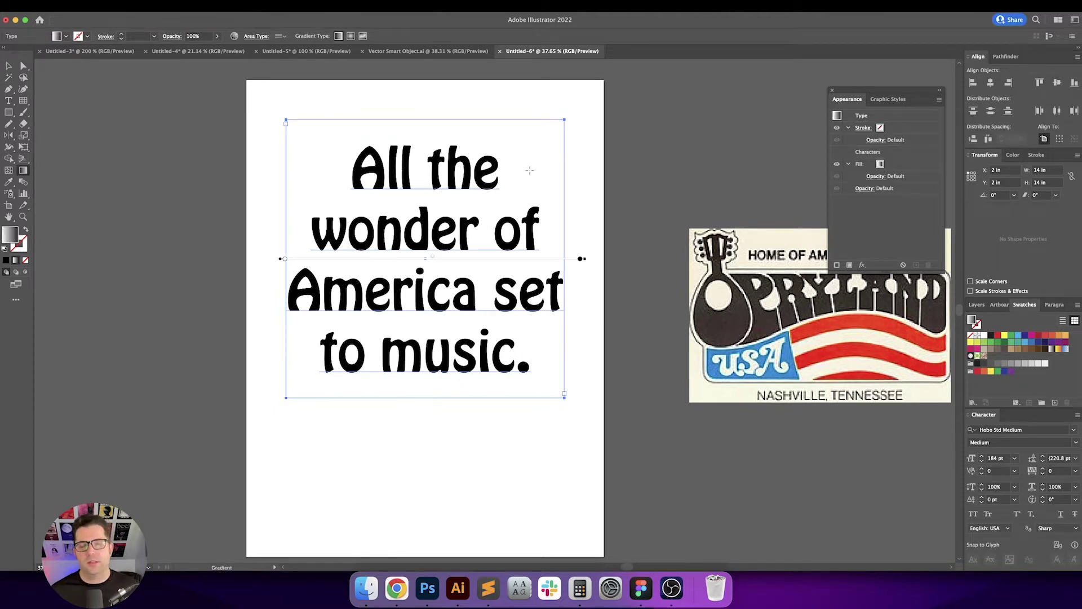
Tighten the kerning between the letters of "All" in the slogan's first line.
key("t")
left_click(445, 169)
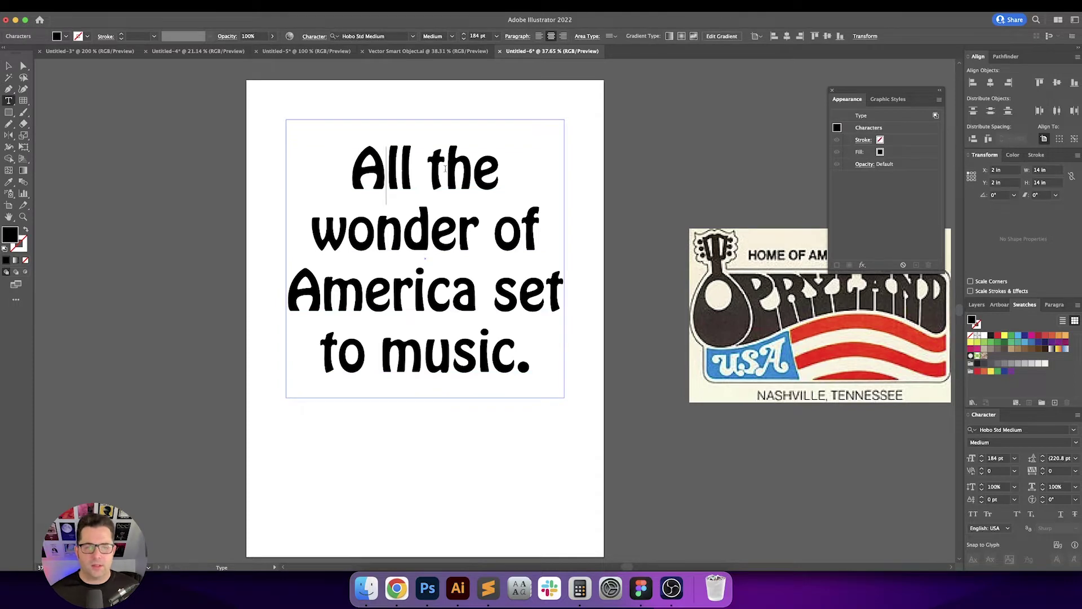
left_click(997, 471)
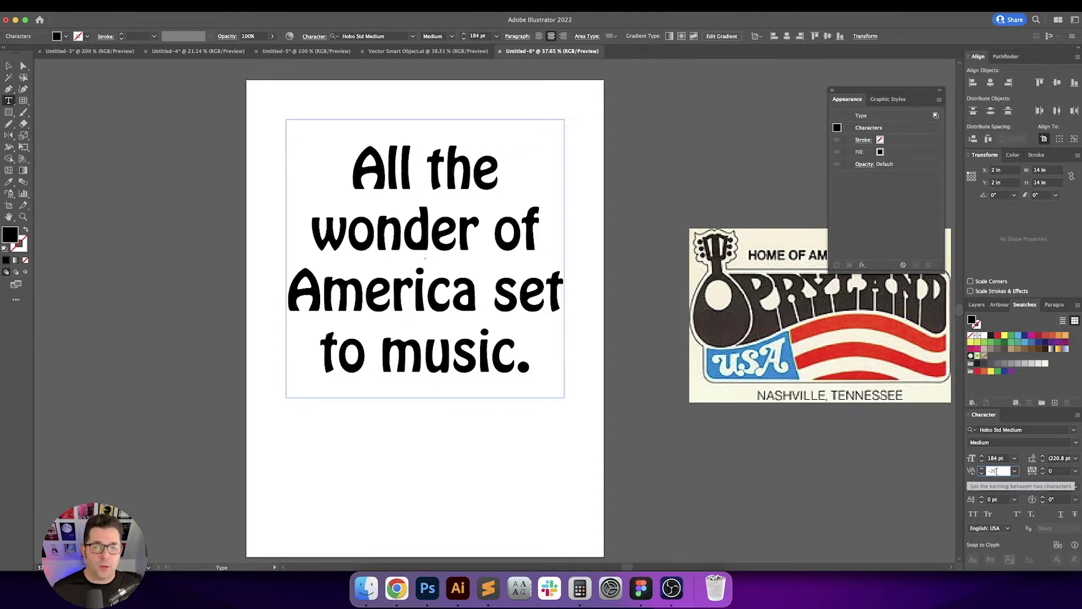
key("Escape")
key("Right")
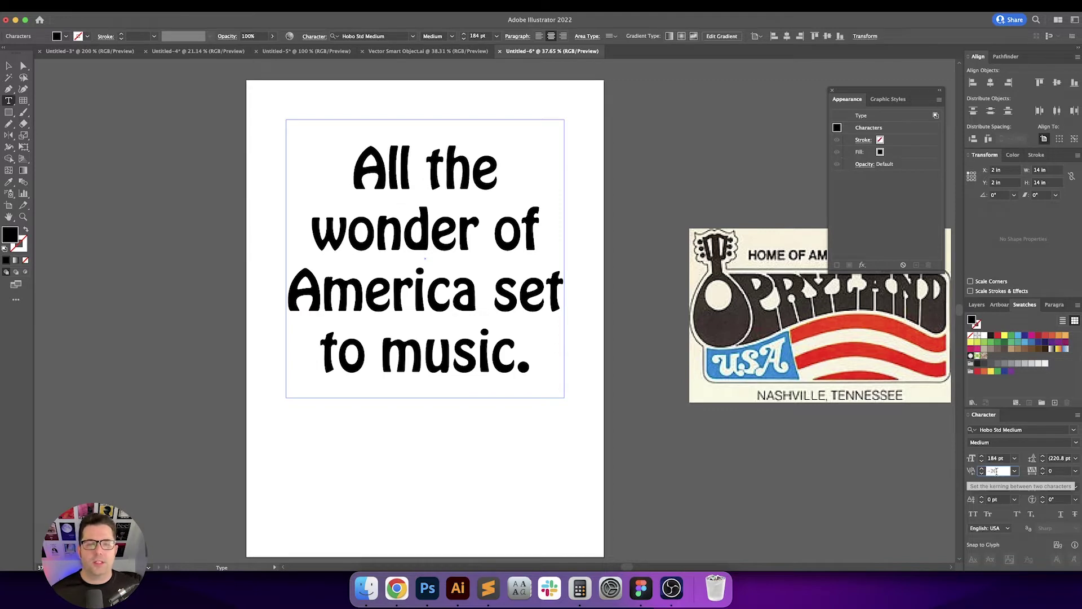
Tighten the kerning between the letters of "the" in the first line.
key("Right")
key("Right")
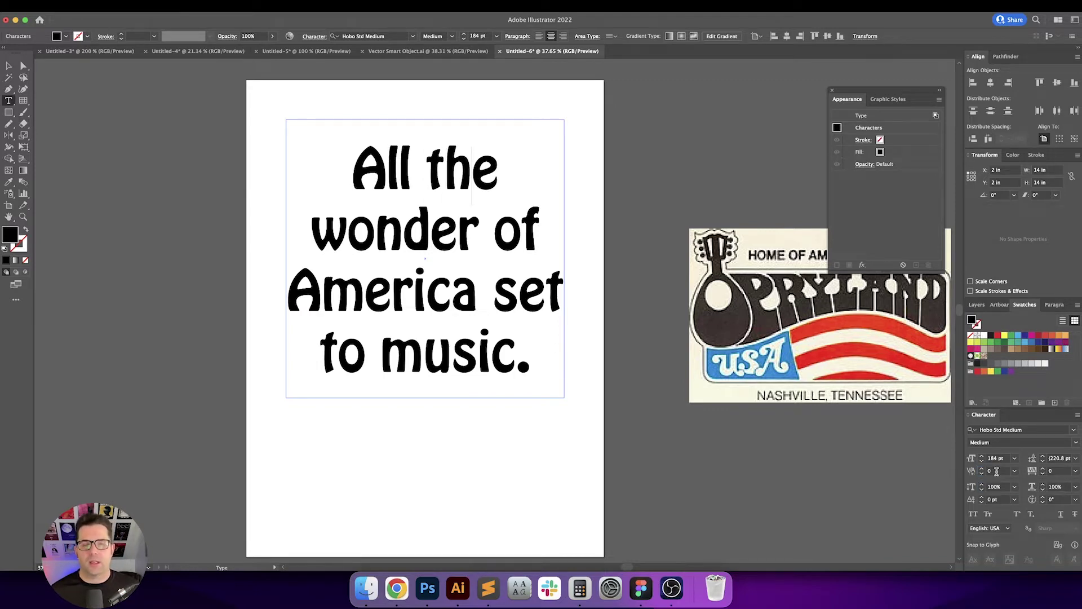
left_click(996, 471)
key("Down")
key("Down")
key("Down")
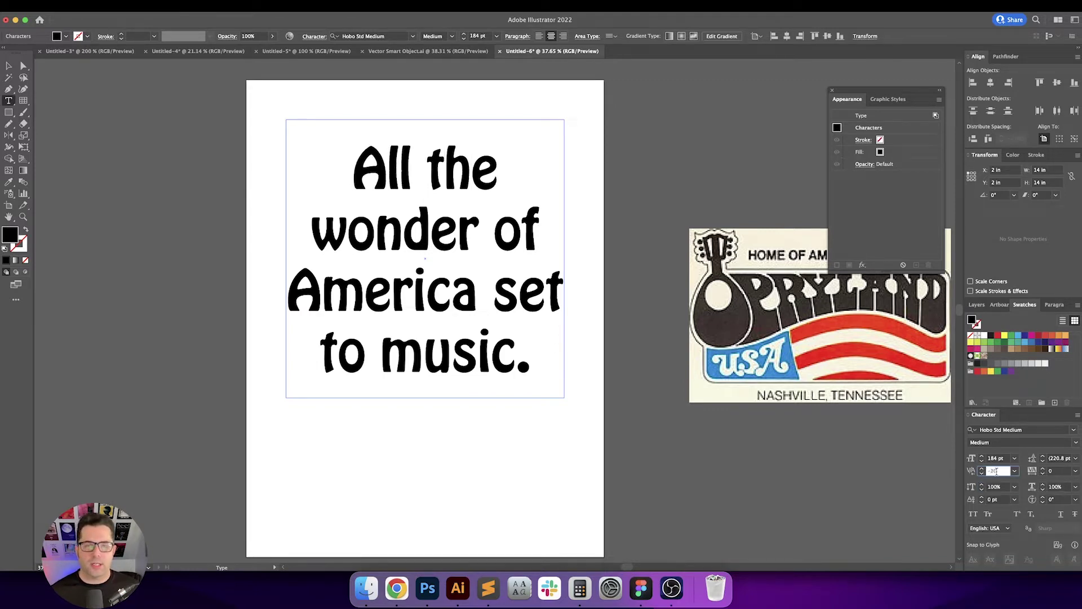
key("Down")
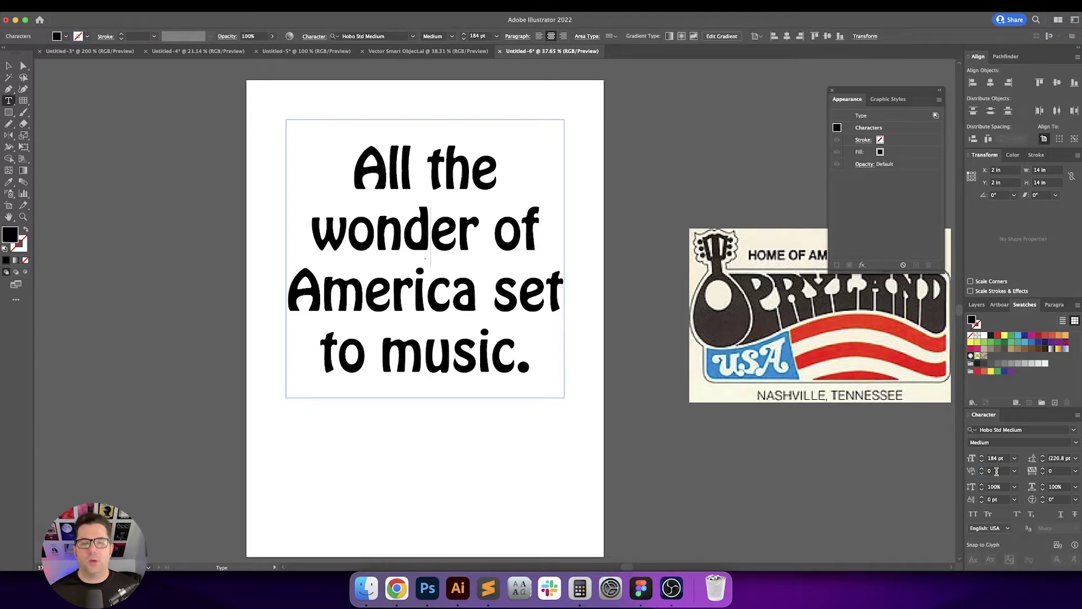
key("Up")
left_click(996, 471)
key("Down")
key("Down")
key("Down")
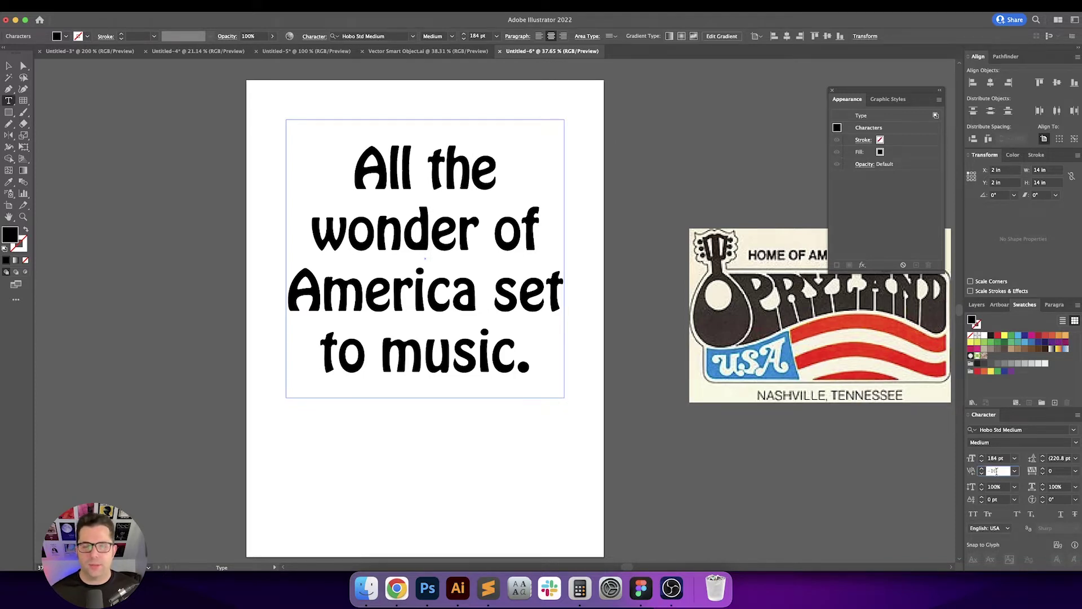
key("Down")
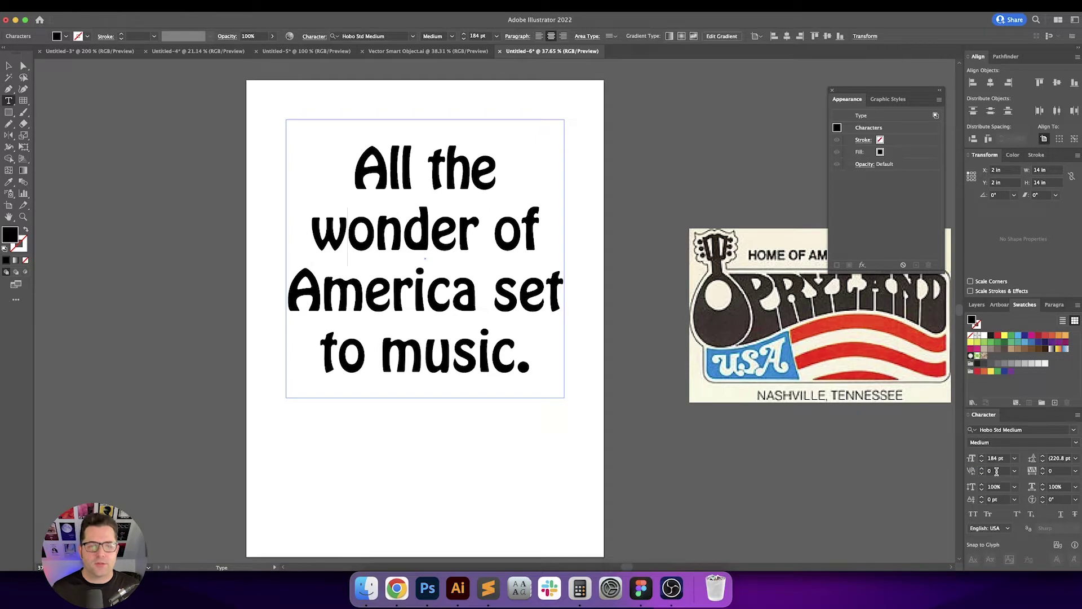
Tighten the kerning between the first letters of "wonder", from the w through the d.
left_click(996, 472)
key("Down")
key("Down")
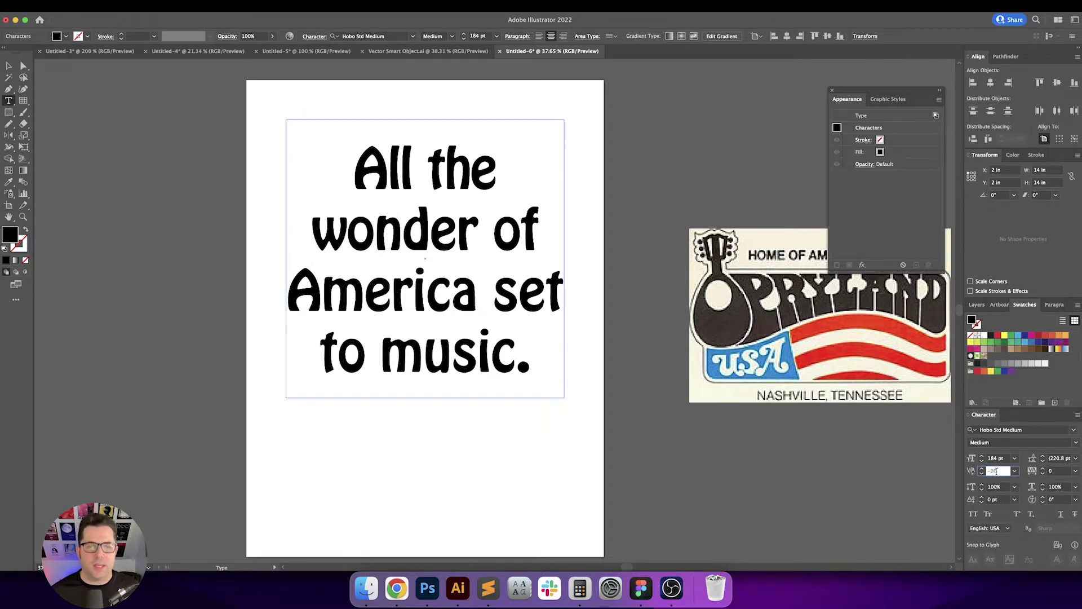
left_click(996, 471)
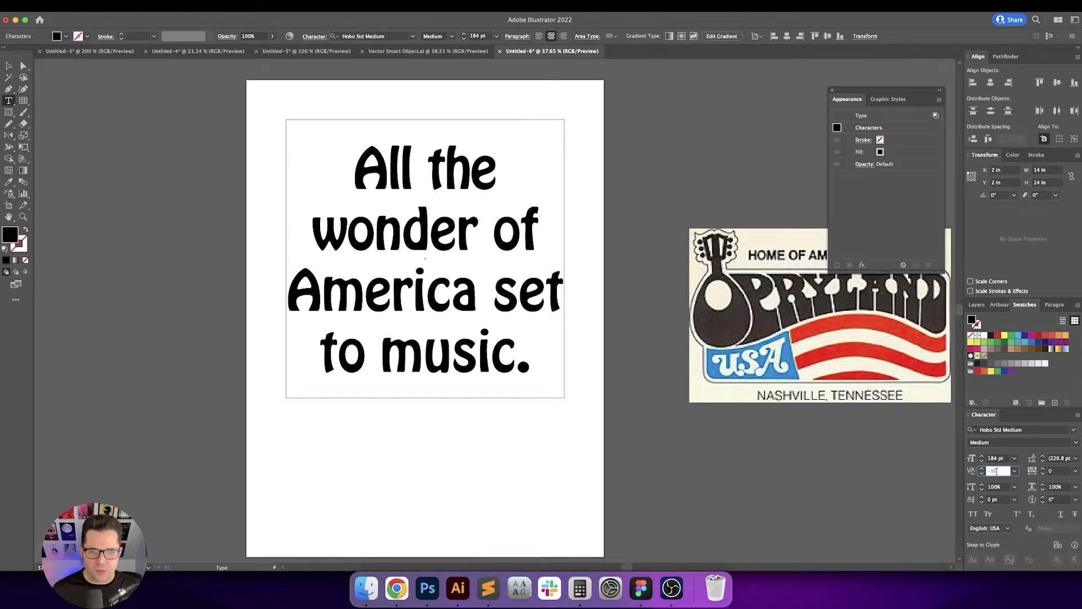
key("Down")
type("0")
key("Return")
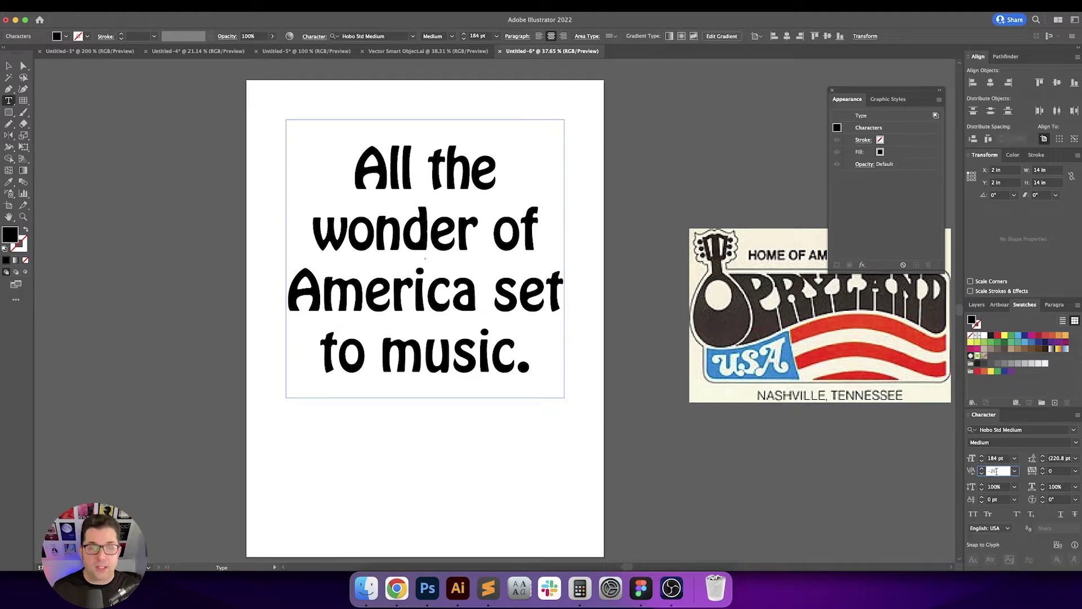
left_click(996, 471)
key("Down")
key("Down")
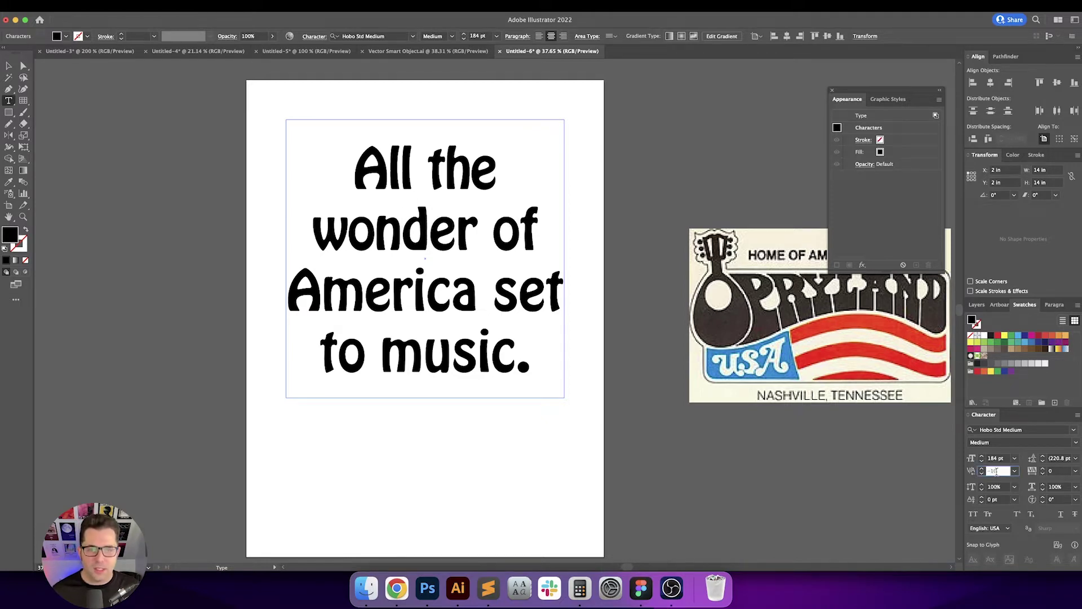
key("Return")
Tighten the kerning on both sides of the e in "wonder".
left_click(996, 471)
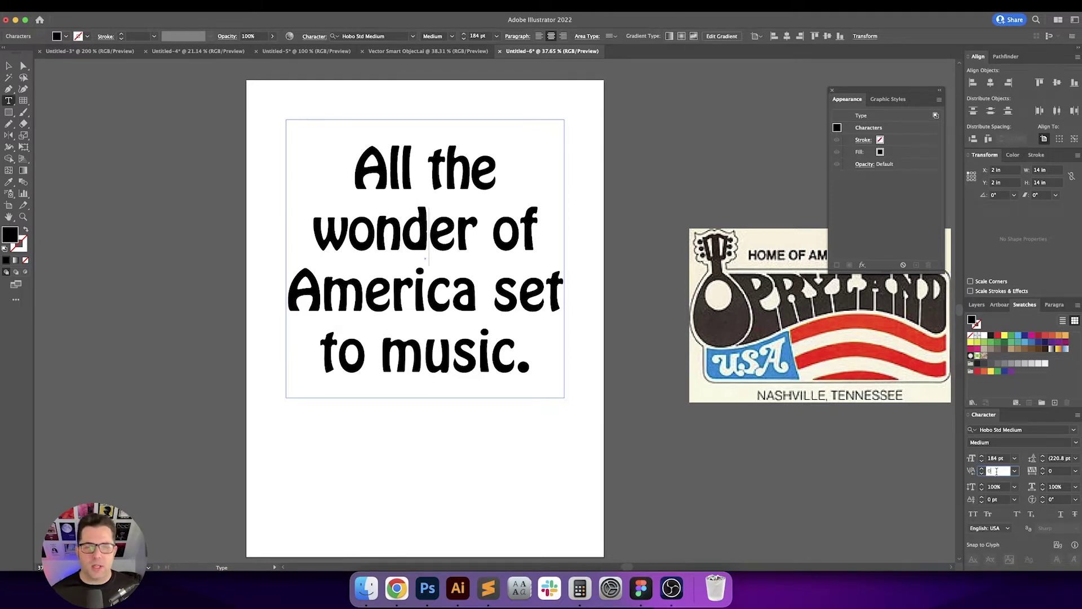
key("Down")
key("Up")
key("Return")
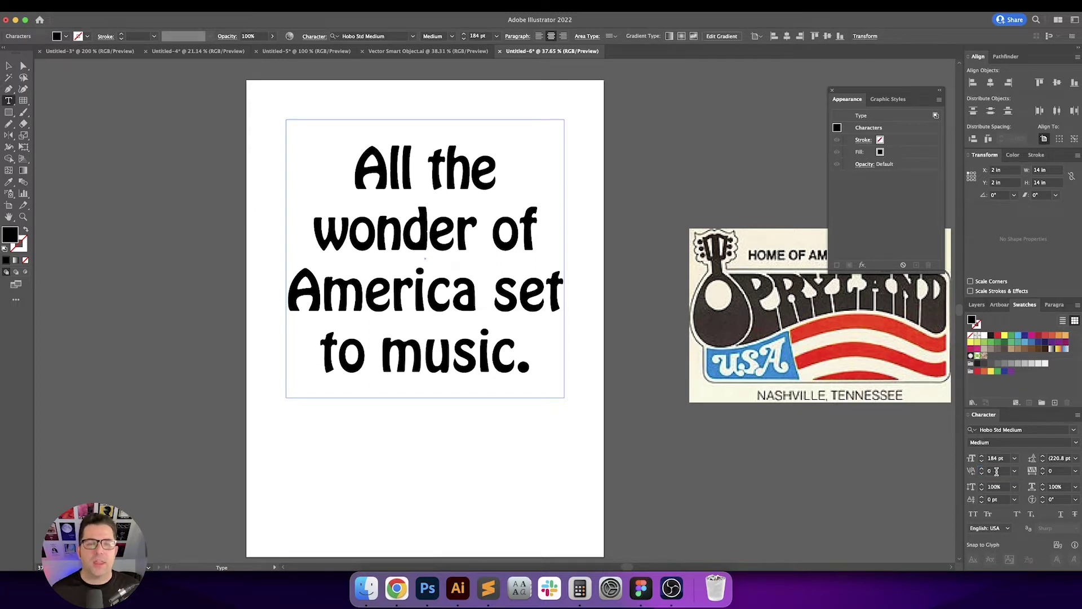
left_click(996, 471)
key("Down")
key("Down")
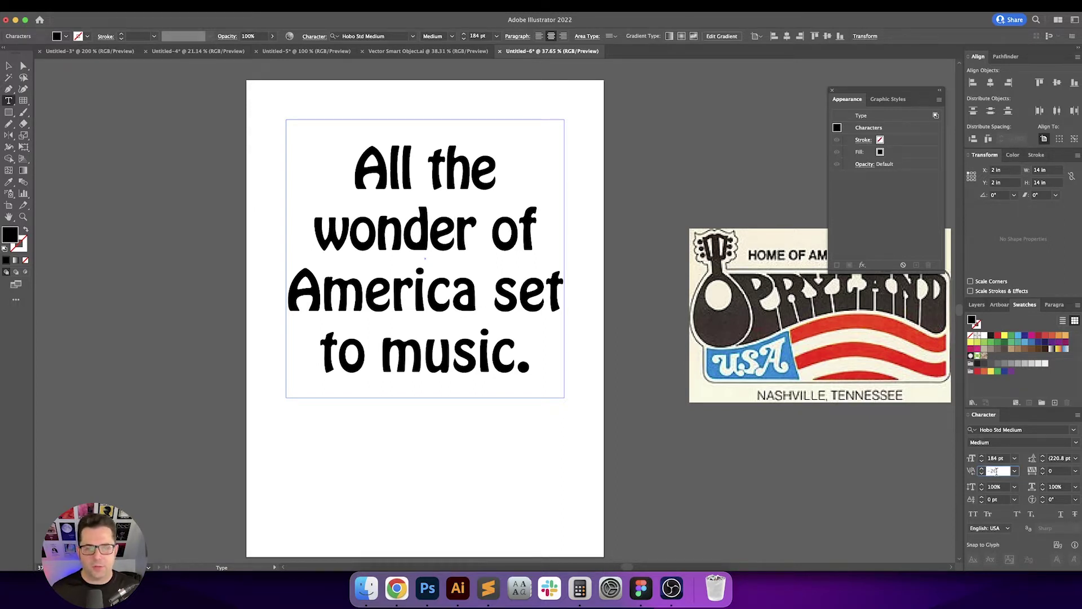
key("Up")
key("Up")
key("Return")
Tighten the kerning between the o and f of "of" in the second line.
key("Right")
key("Right")
key("Right")
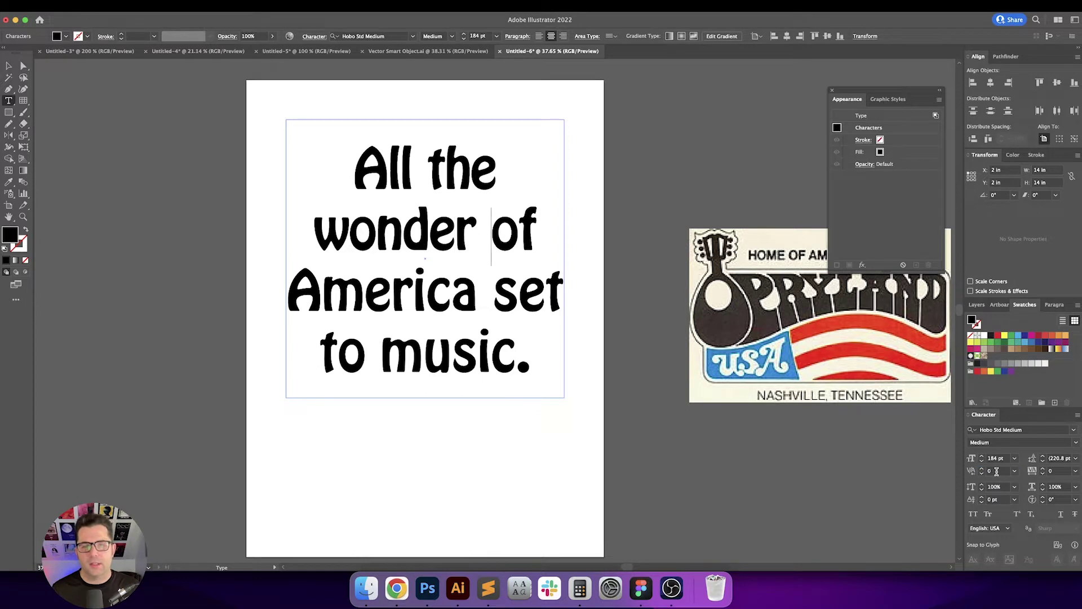
left_click(996, 471)
key("Down")
key("Down")
key("Down")
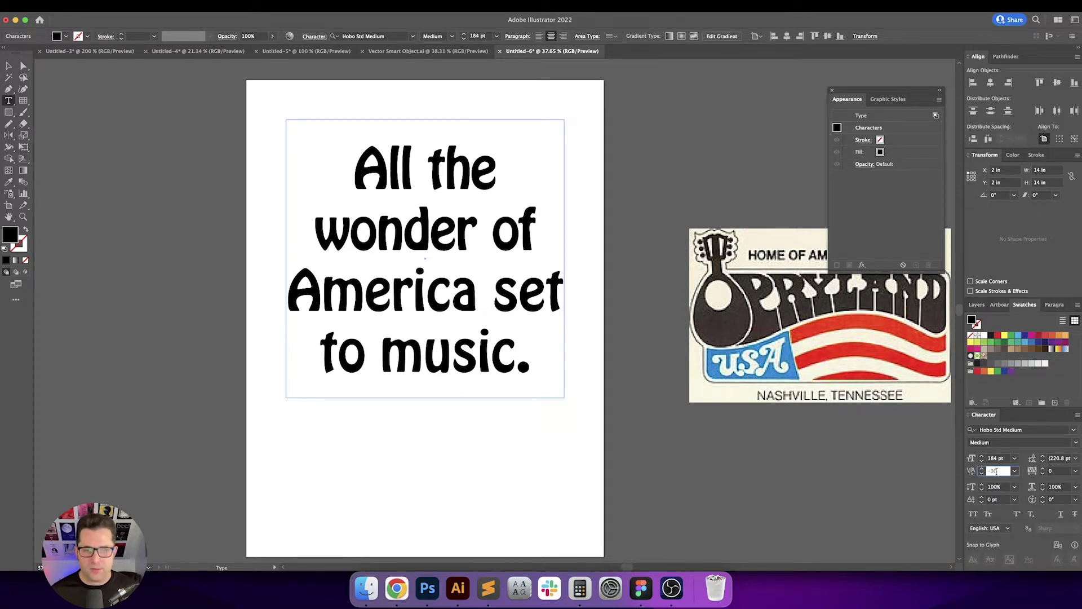
key("Up")
key("Up")
key("Up")
key("Return")
Tighten the kerning between the first letters of "America", from the A through the r.
key("Down")
key("Home")
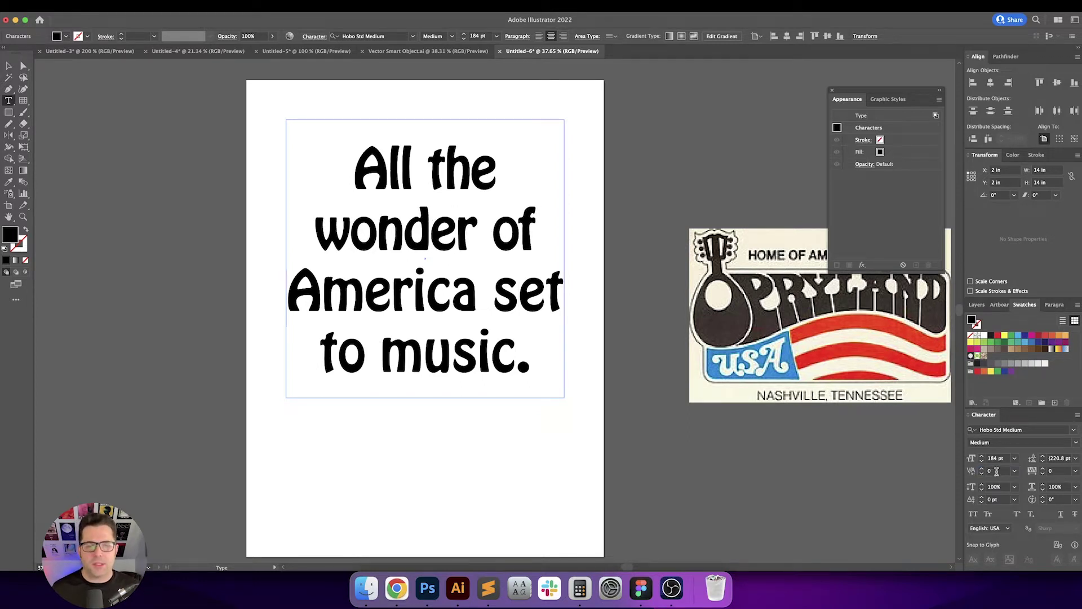
key("Right")
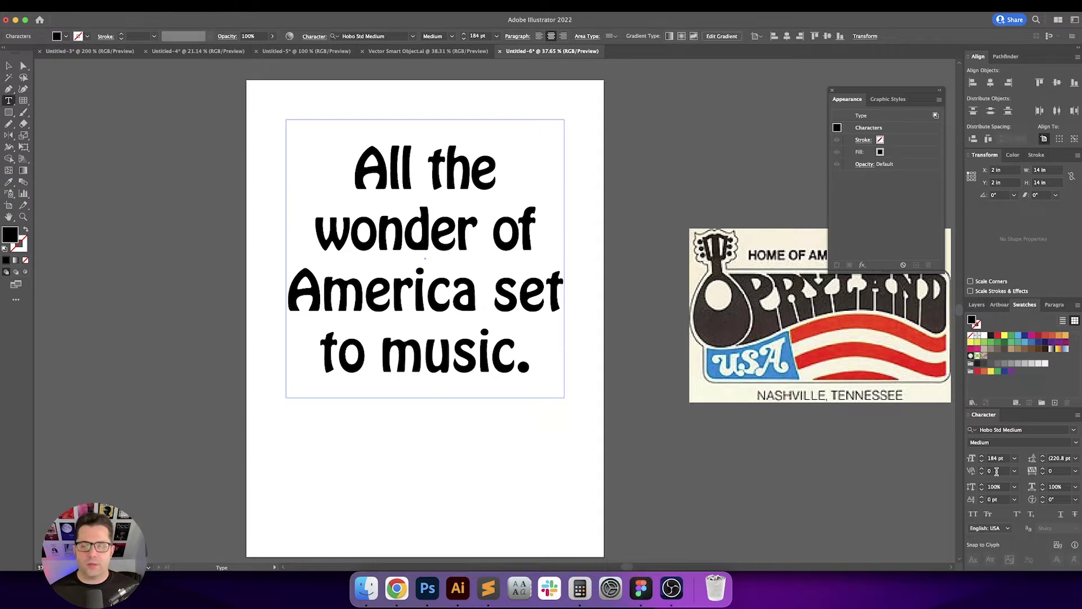
left_click(996, 471)
key("Down")
key("Down")
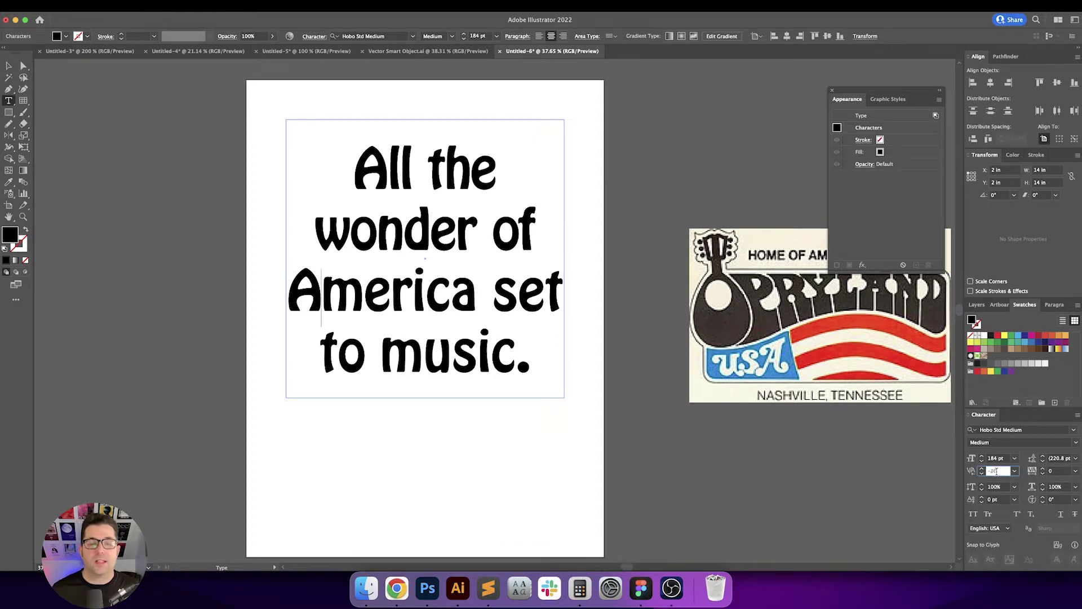
key("Return")
key("Right")
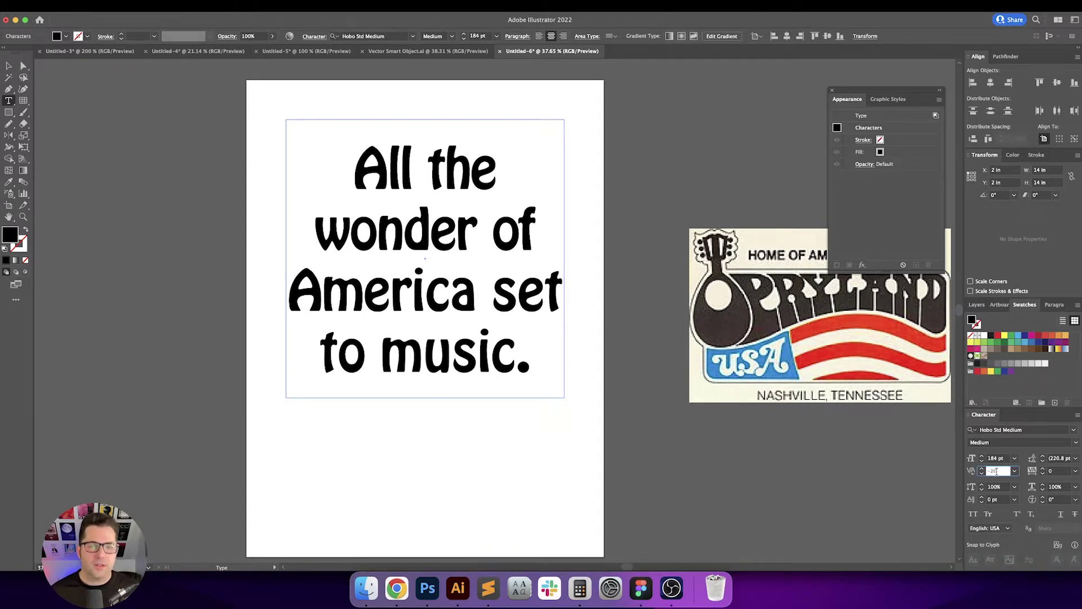
key("Right")
left_click(996, 473)
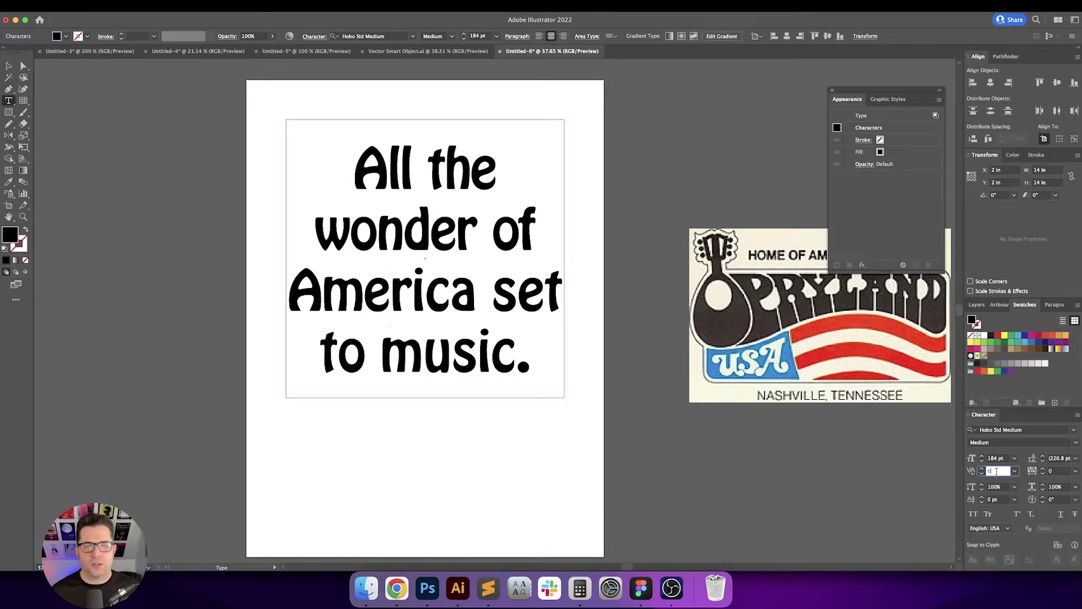
key("Down")
key("Down")
key("Return")
Tighten the kerning between the last letters of "America", from the r through the a, with -30 between the c and a.
key("Right")
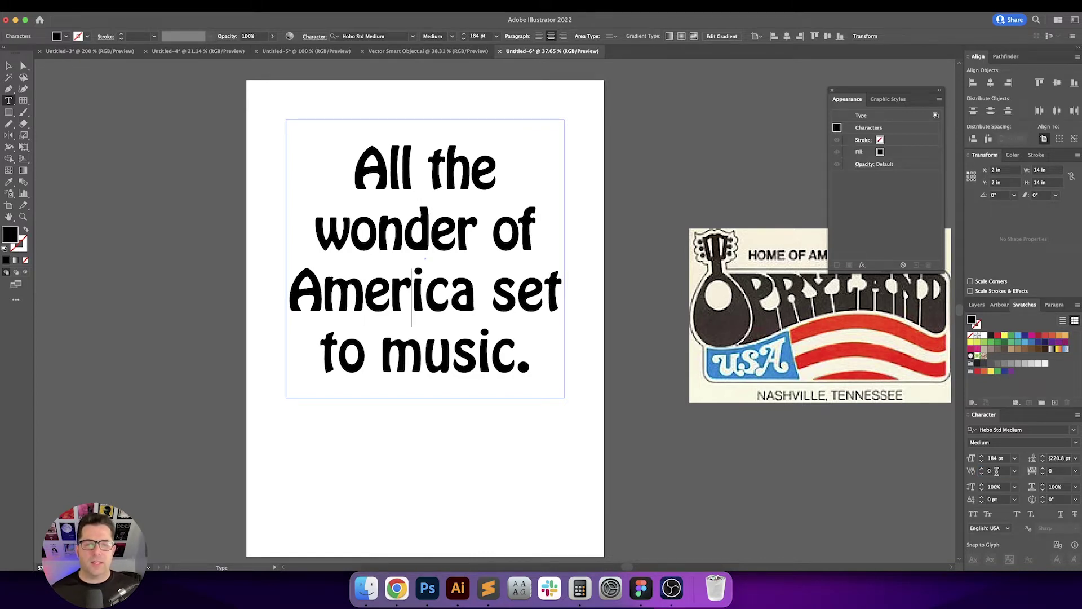
left_click(996, 471)
type("-10")
key("Return")
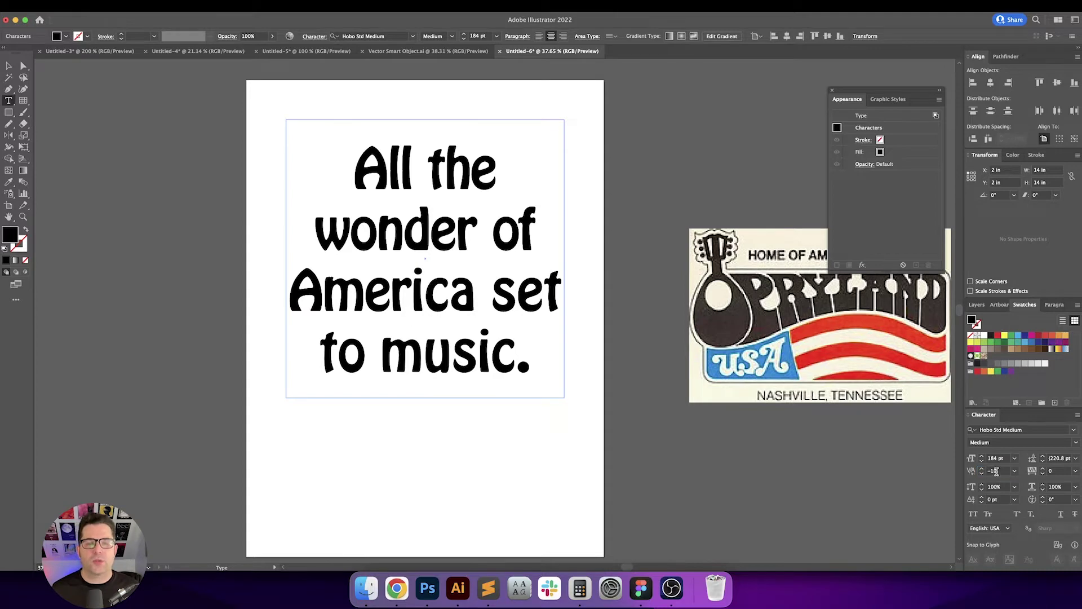
left_click(996, 472)
key("Down")
key("Down")
key("Down")
key("Down")
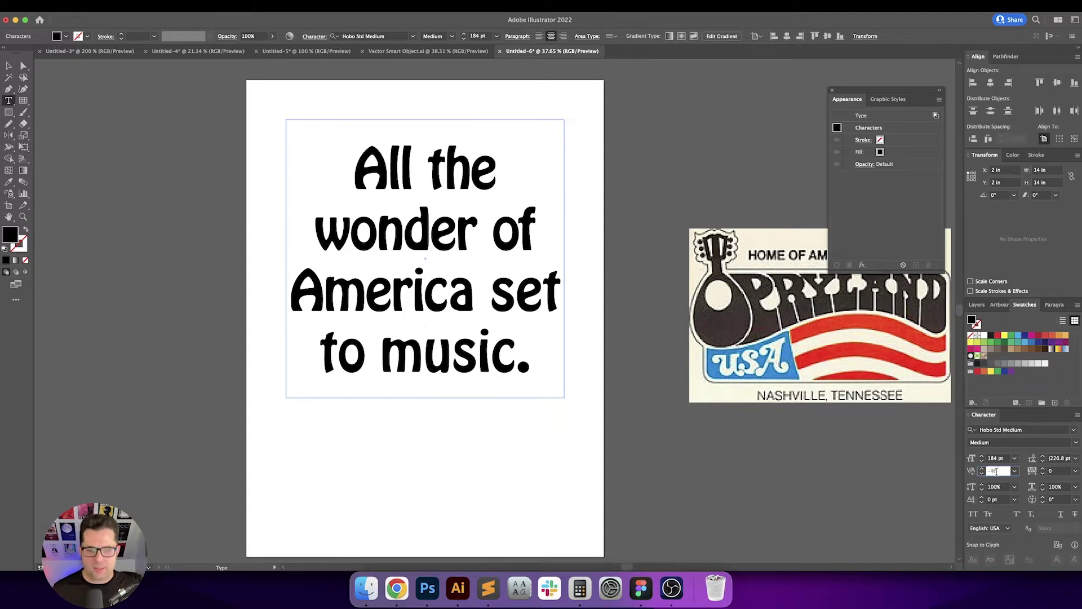
key("Return")
left_click(997, 471)
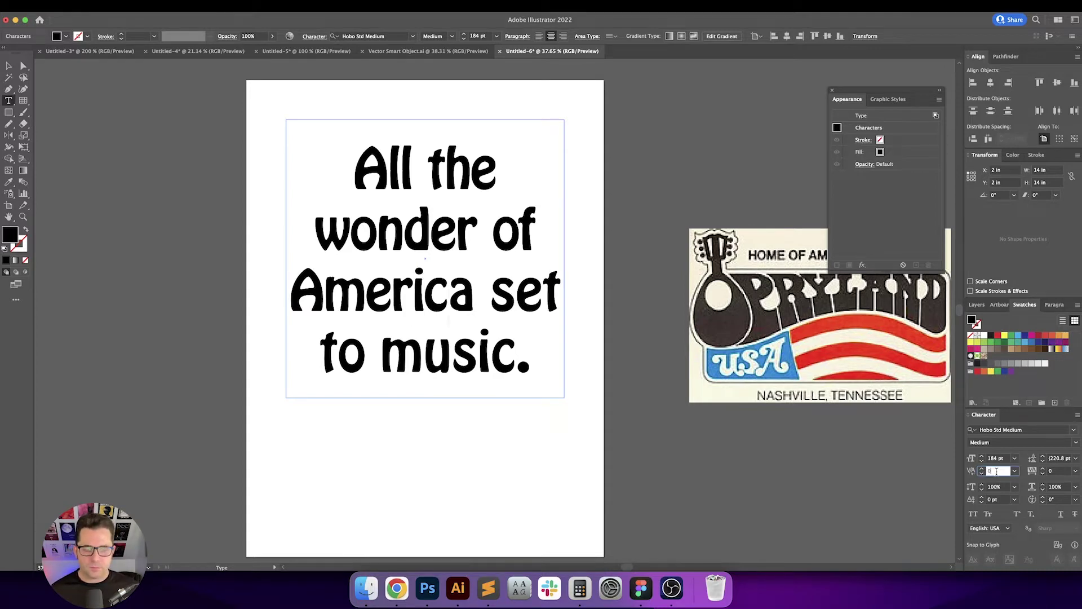
key("Escape")
Tighten the kerning in "set" to -30 between the s and e and -20 between the e and t.
key("Right")
key("Right")
key("Right")
key("Right")
key("Right")
key("Right")
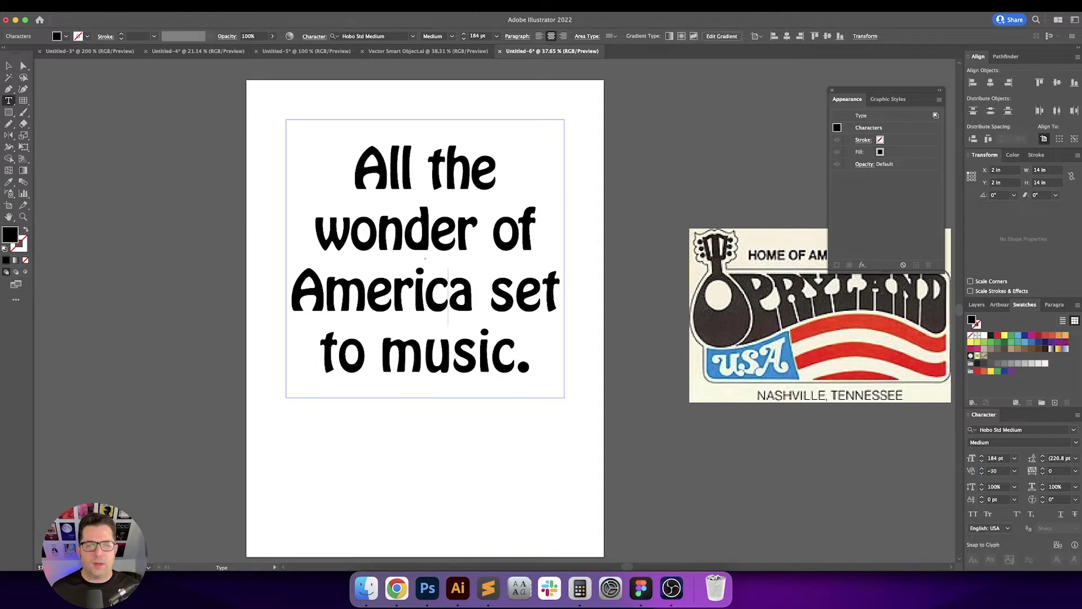
key("Right")
key("Right")
left_click(996, 471)
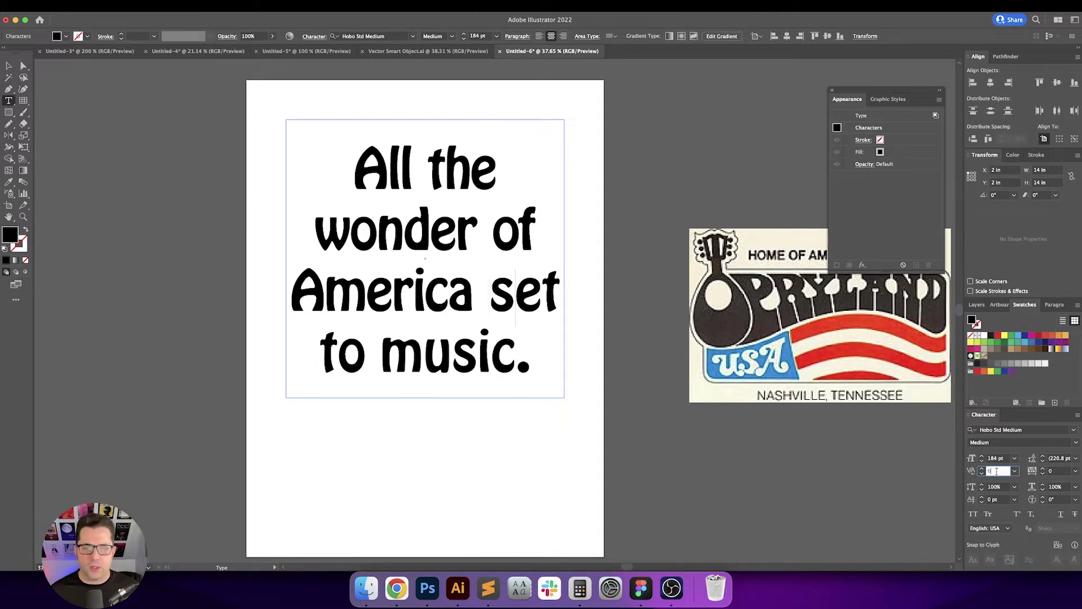
key("Escape")
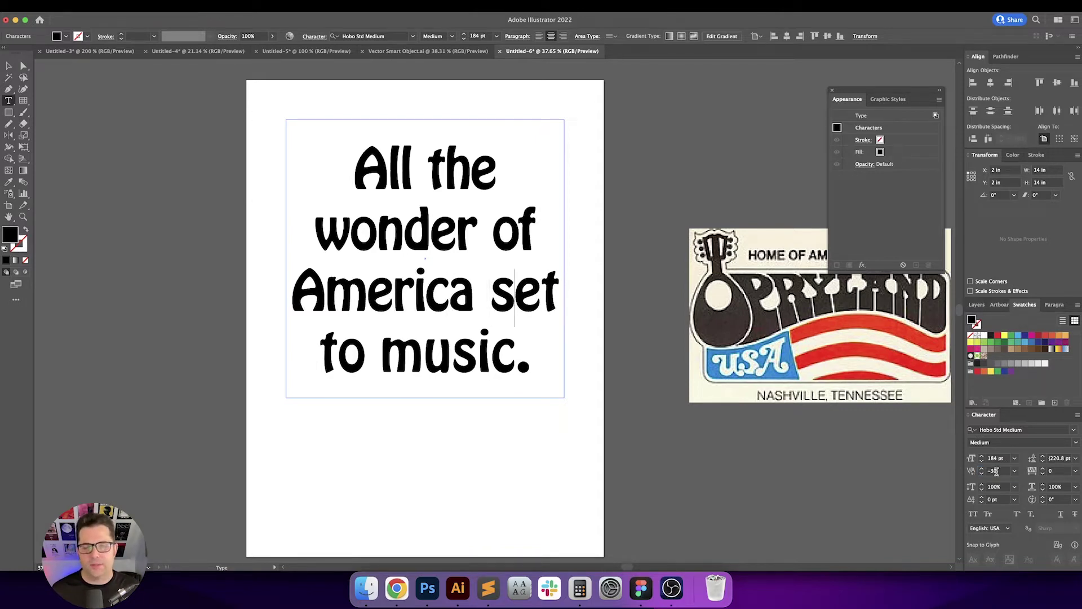
key("Right")
left_click(996, 472)
type("-20")
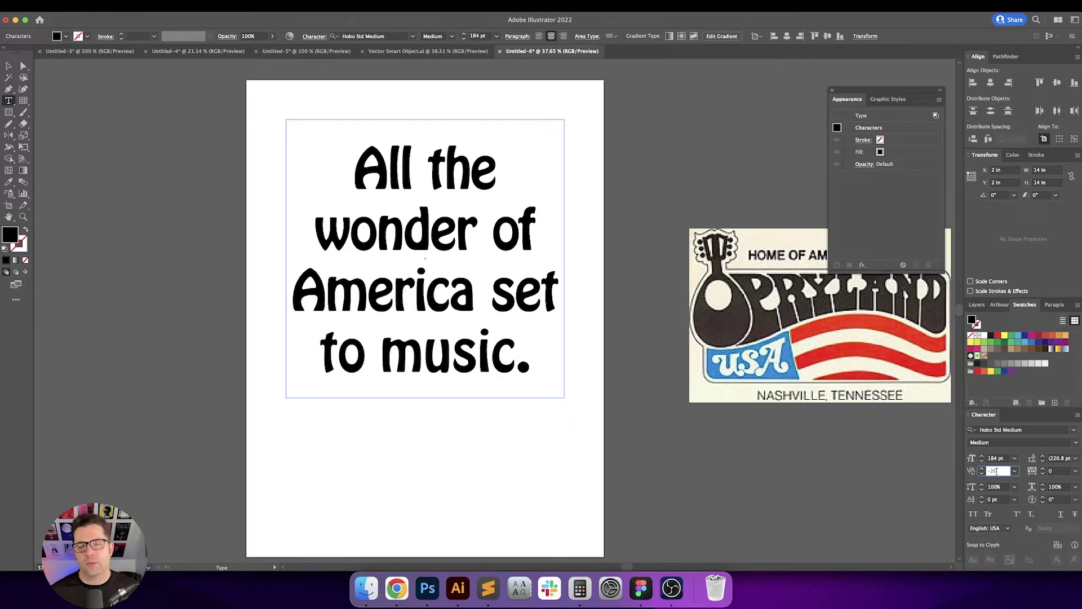
Tighten the kerning in "set" on the third line a little further.
key("Return")
key("alt+Left")
left_click(997, 471)
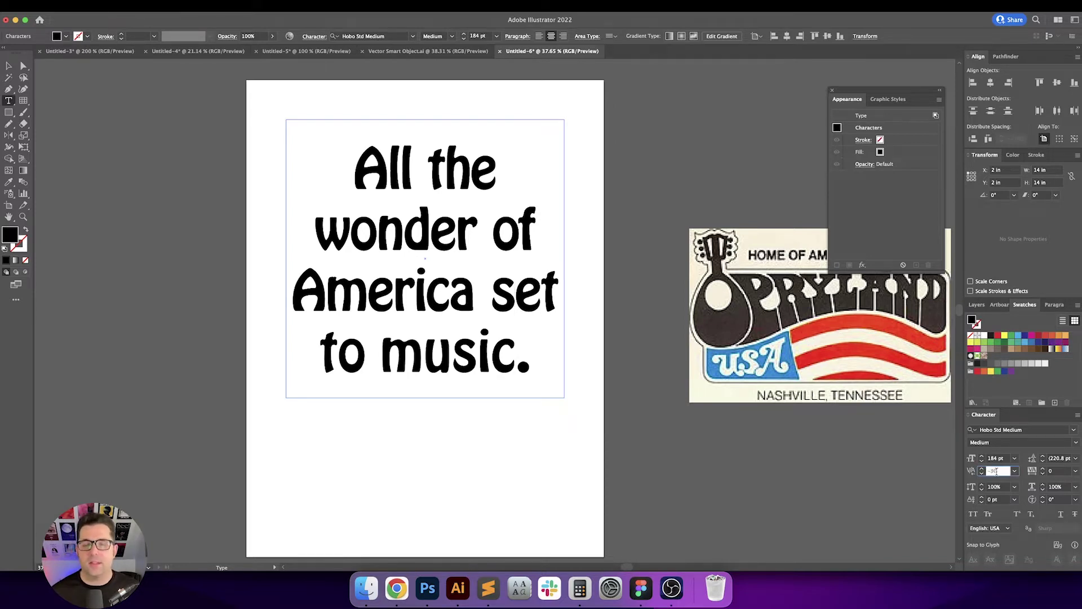
key("Return")
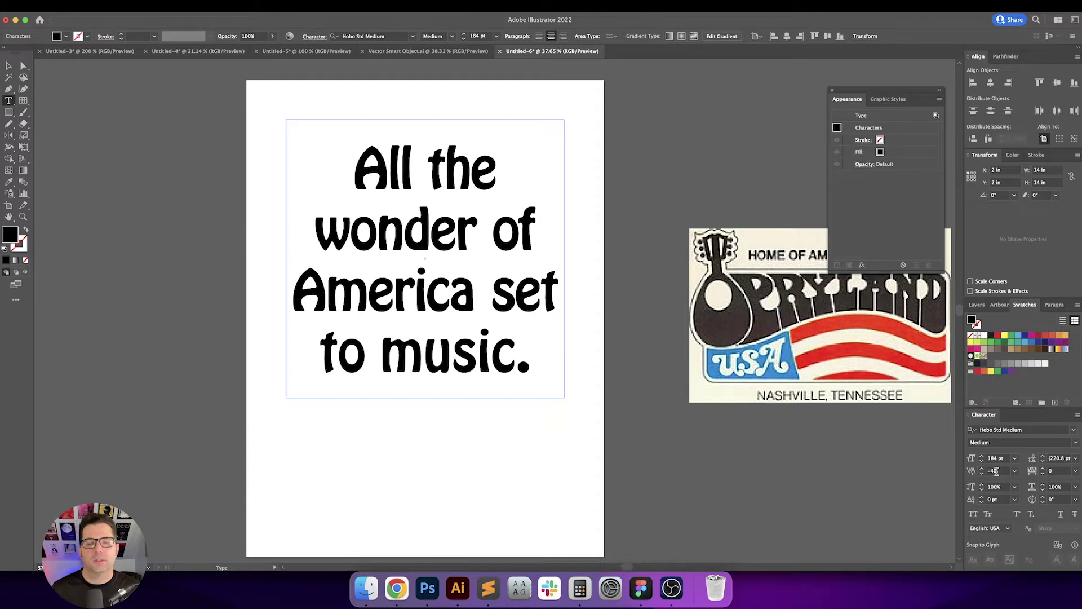
key("Right")
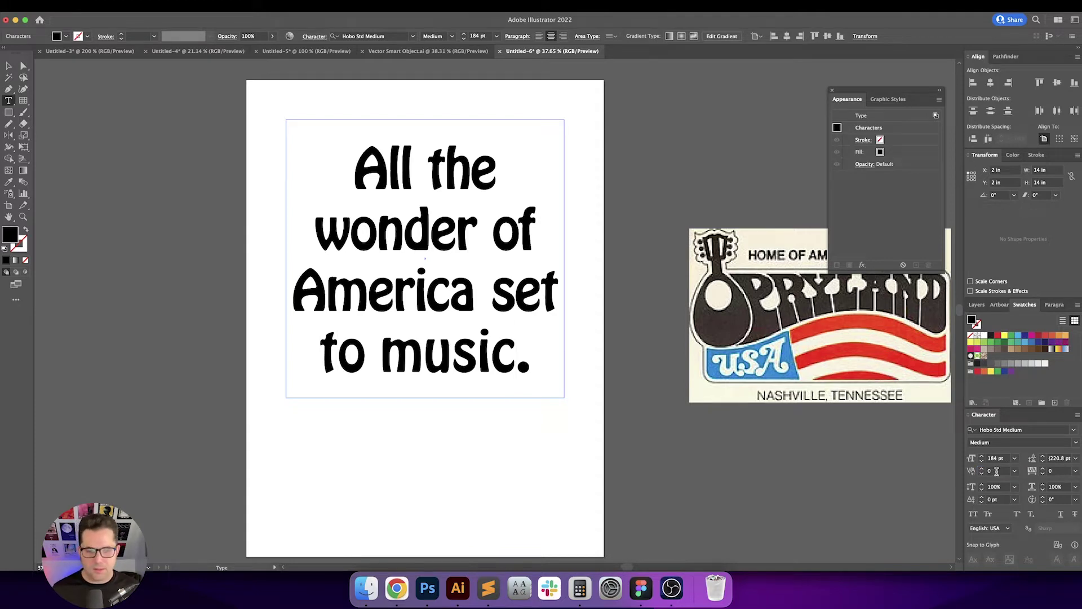
Set the kerning between the t and o of "to" on the last line to -40.
left_click(996, 471)
key("Down")
key("Down")
key("Down")
key("Down")
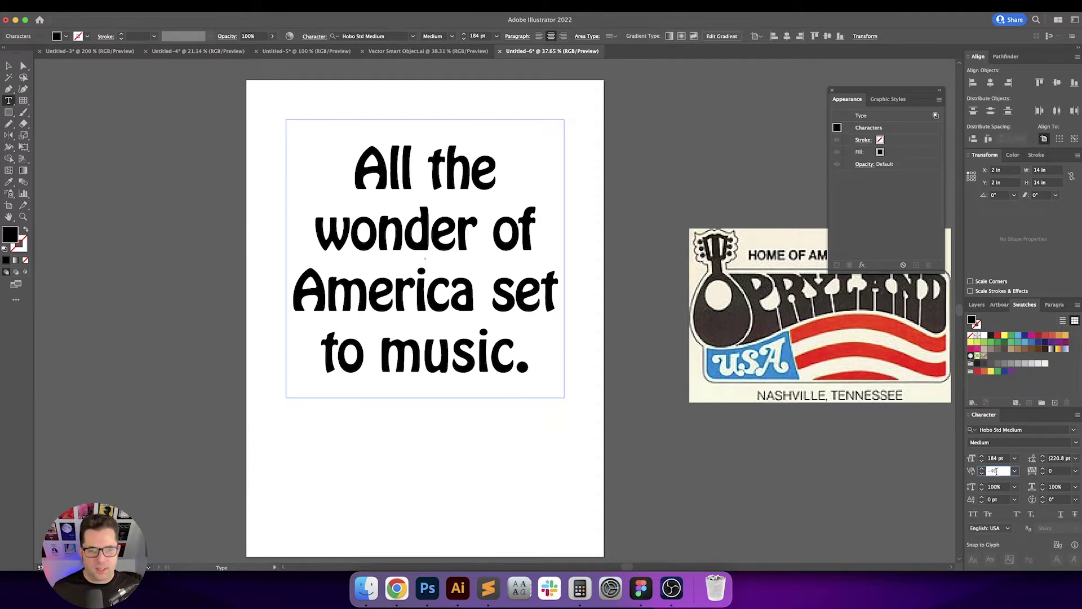
key("Return")
Set the kerning between the m and u of "music" to -40.
key("Right")
key("Right")
key("Right")
left_click(997, 472)
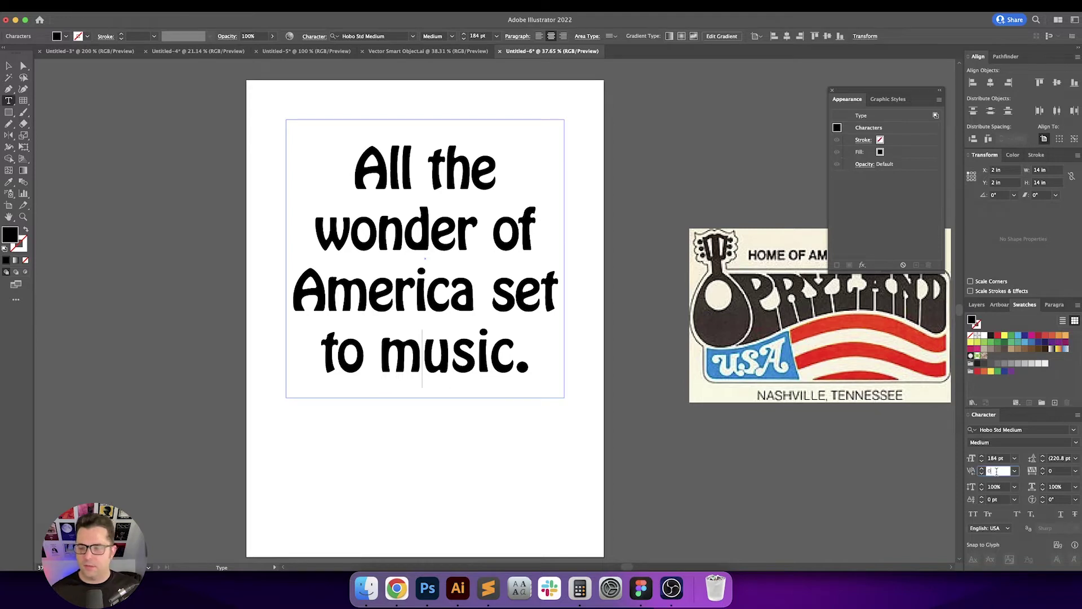
key("Down")
key("Down")
key("Down")
key("Down")
key("Return")
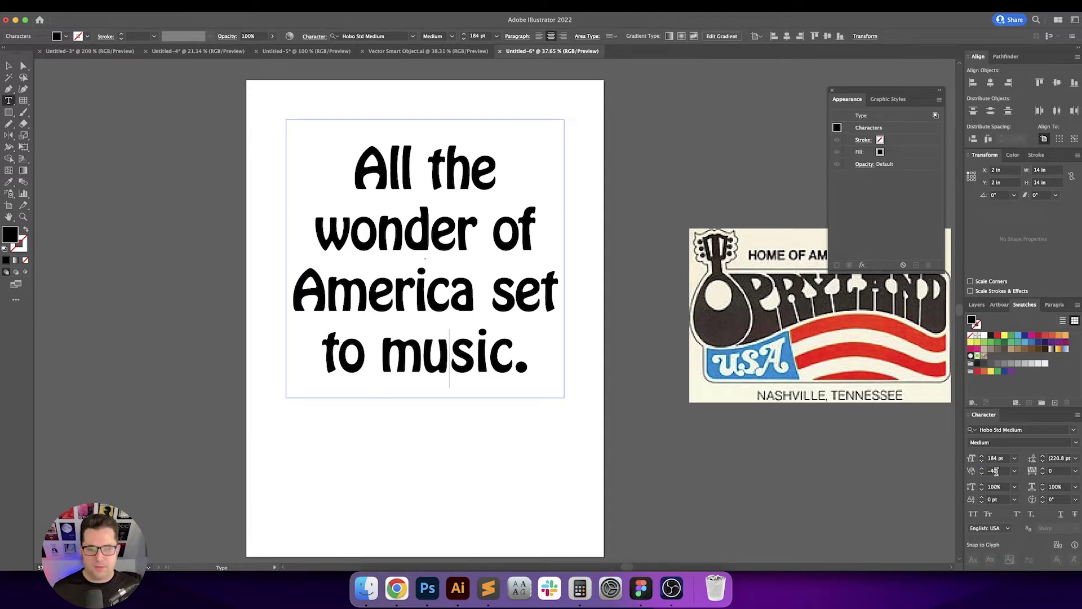
Tighten the kerning between the u and s of "music".
left_click(997, 471)
key("Down")
key("Down")
key("Down")
key("Down")
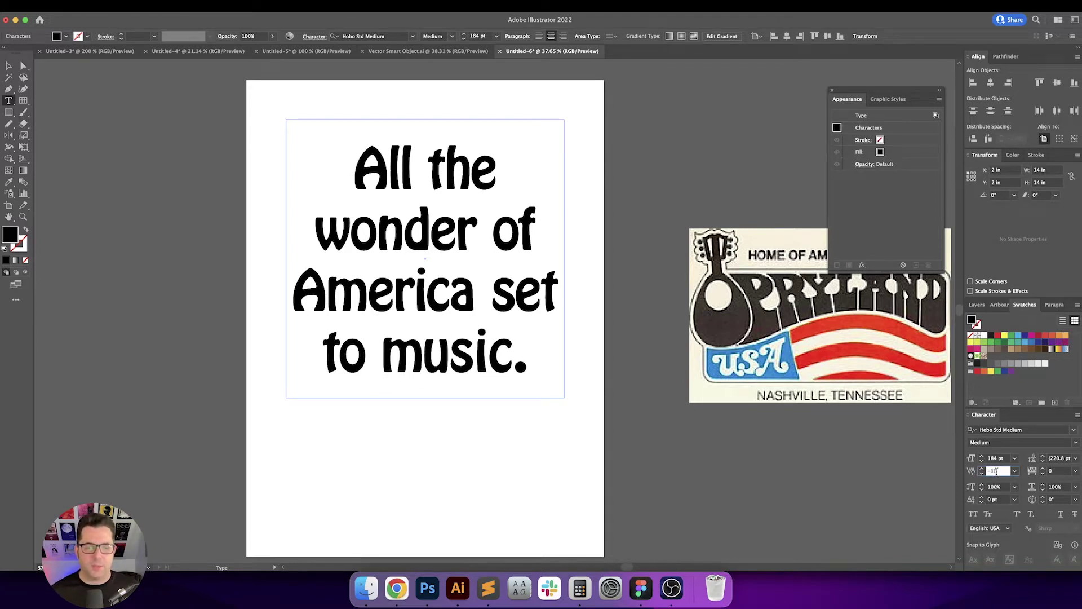
key("Return")
Set the kerning between the s and i of "music" to -40.
key("Right")
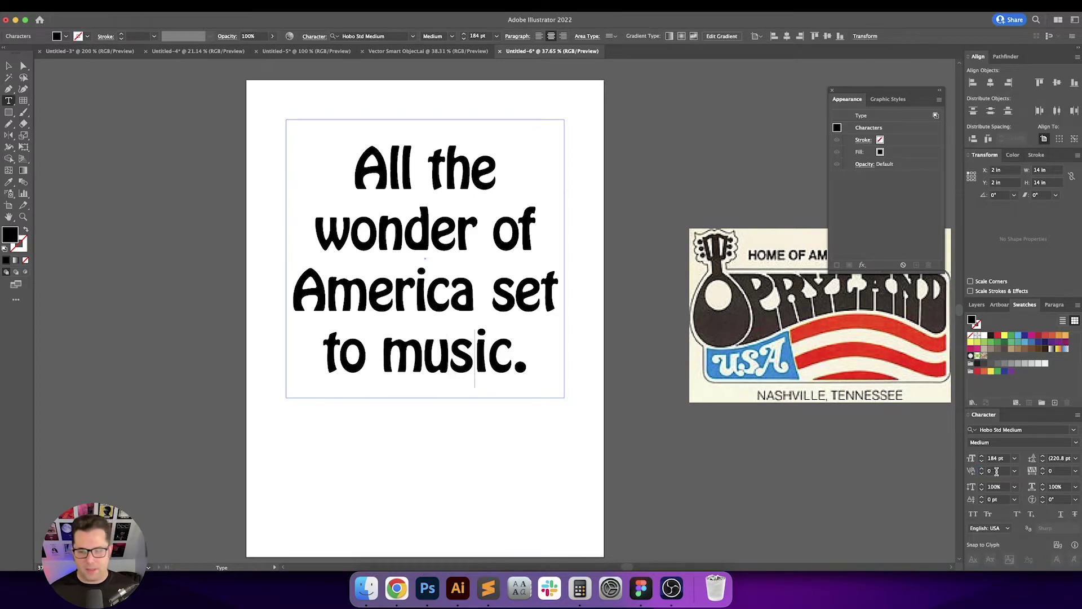
left_click(998, 471)
key("Down")
key("Down")
key("Down")
key("Down")
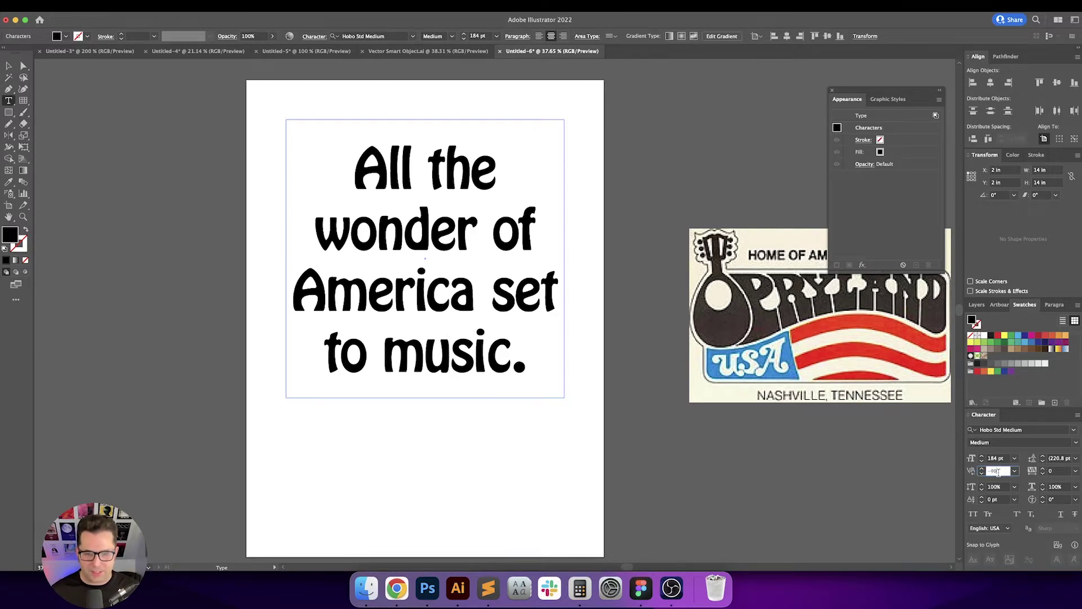
key("Return")
Set the kerning between the i and c of "music" to -40.
key("Right")
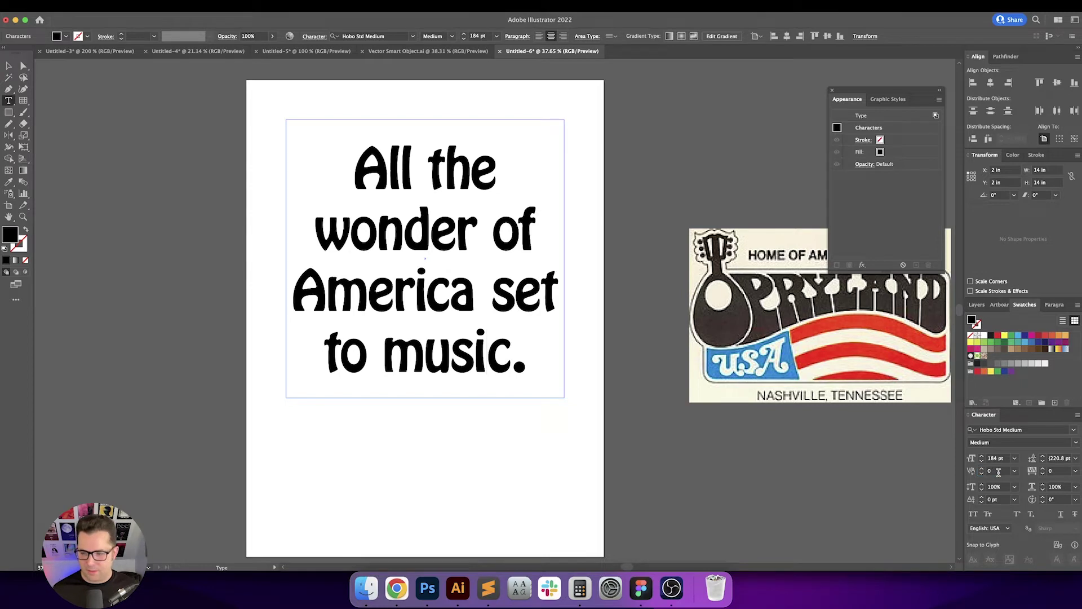
left_click(999, 471)
key("Down")
key("Down")
key("Down")
key("Down")
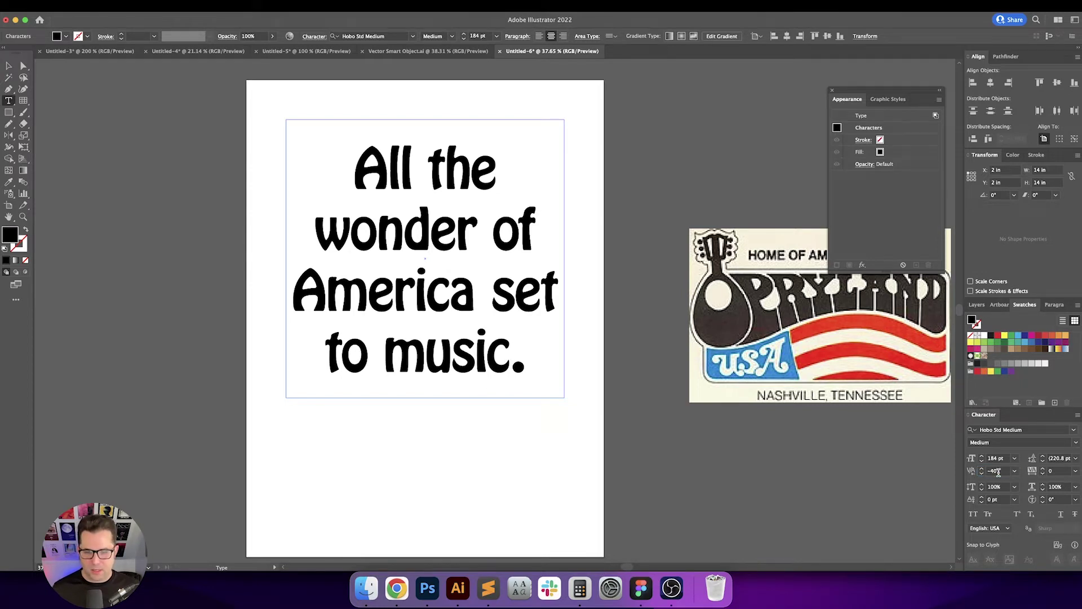
Set the kerning between the c of "music" and the period to -30, and finish editing the slogan text.
left_click(998, 471)
key("Down")
key("Down")
key("Down")
key("Down")
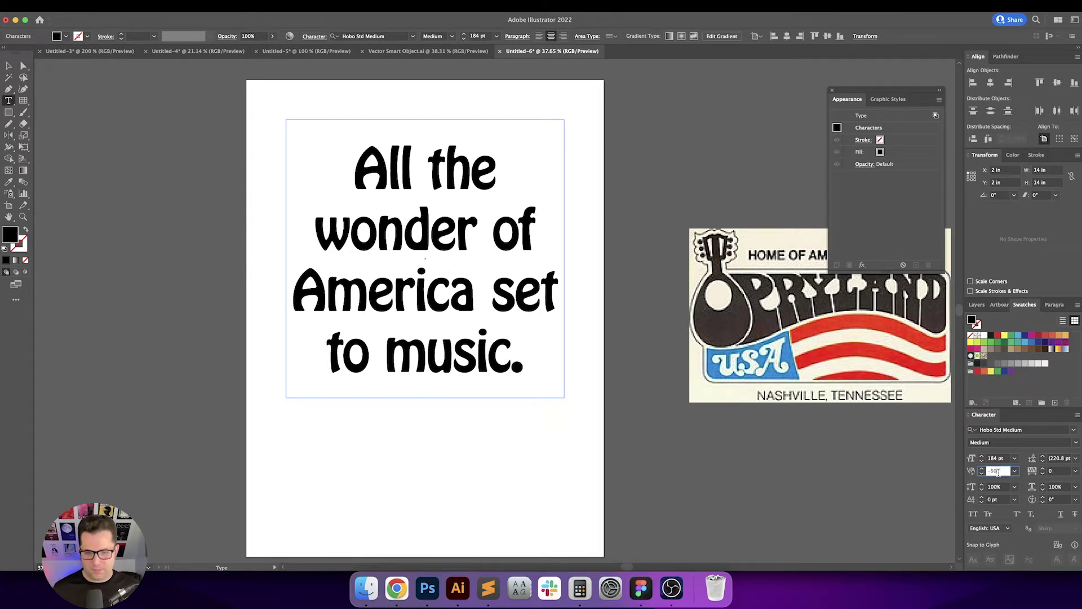
key("Up")
key("Return")
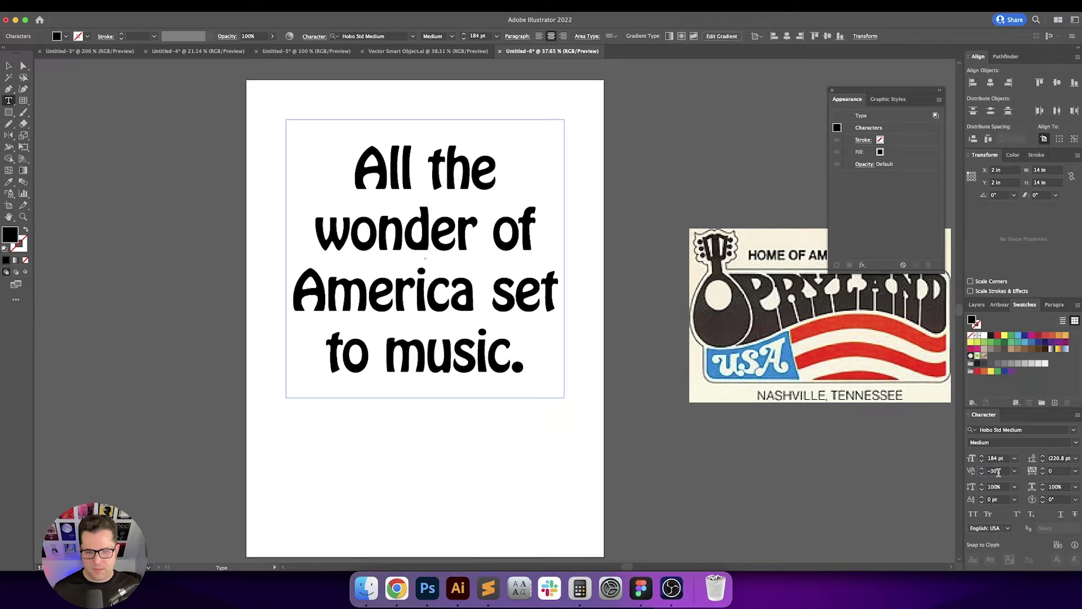
key("Escape")
key("v")
left_click(722, 491)
scroll(704, 484, "left", 2)
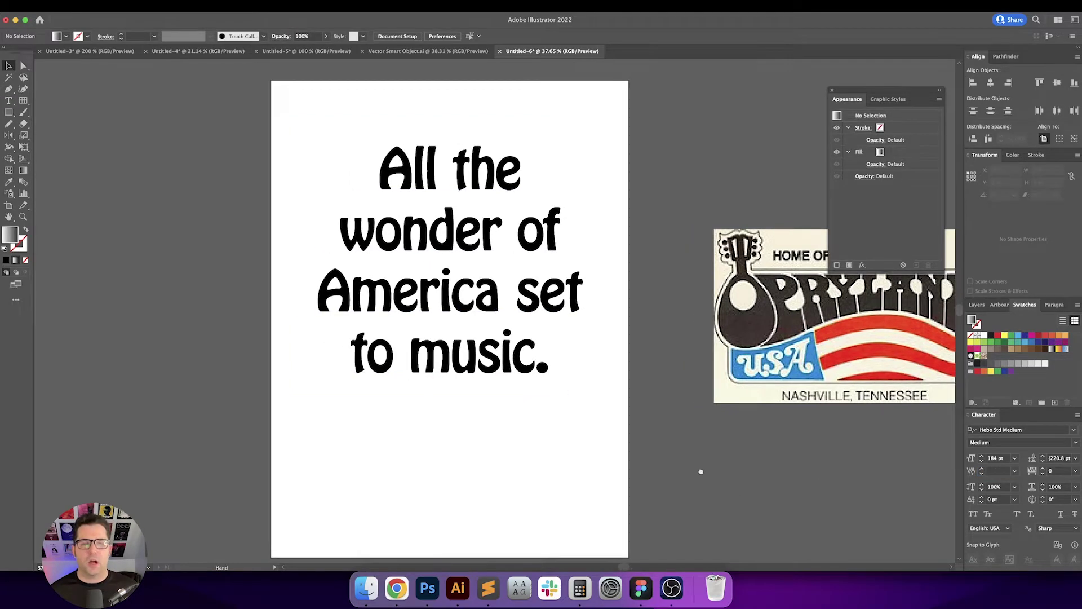
scroll(693, 471, "down", 2)
scroll(693, 472, "right", 1)
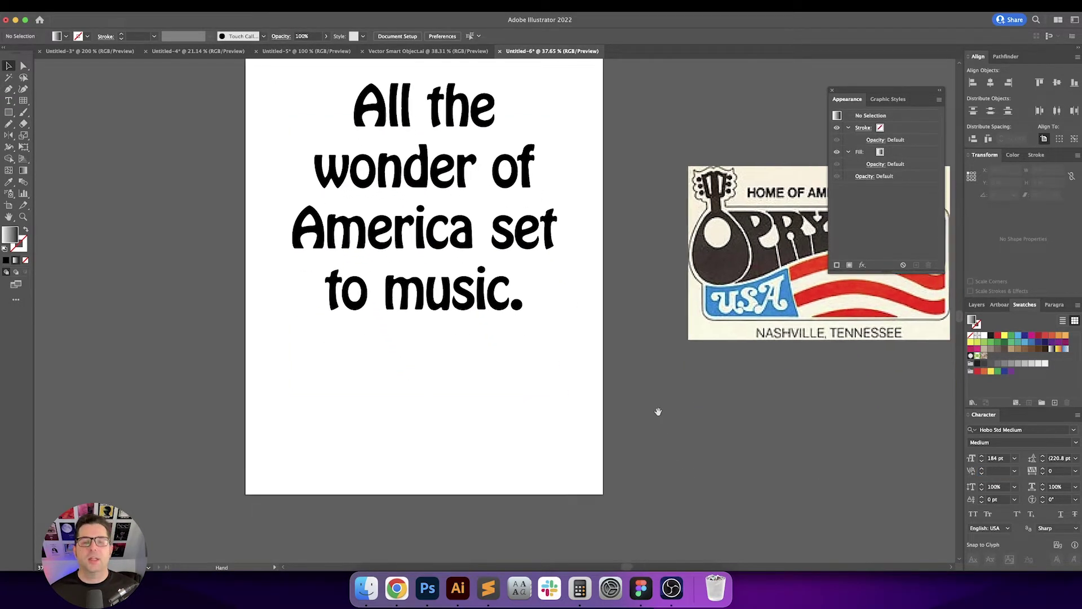
left_click(509, 244)
scroll(535, 253, "up", 2)
scroll(536, 253, "left", 2)
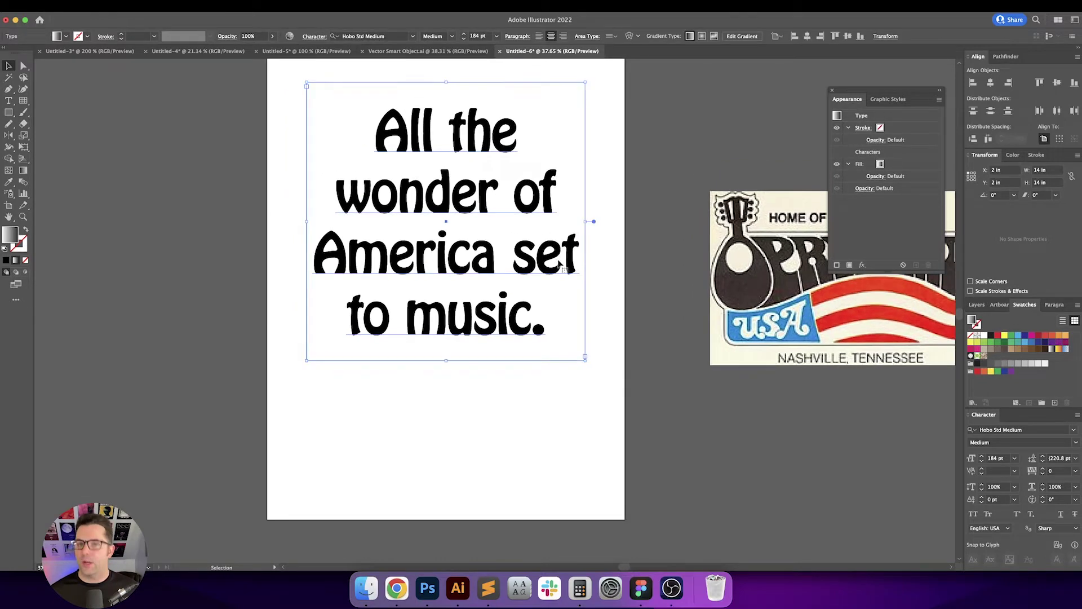
left_click(631, 277)
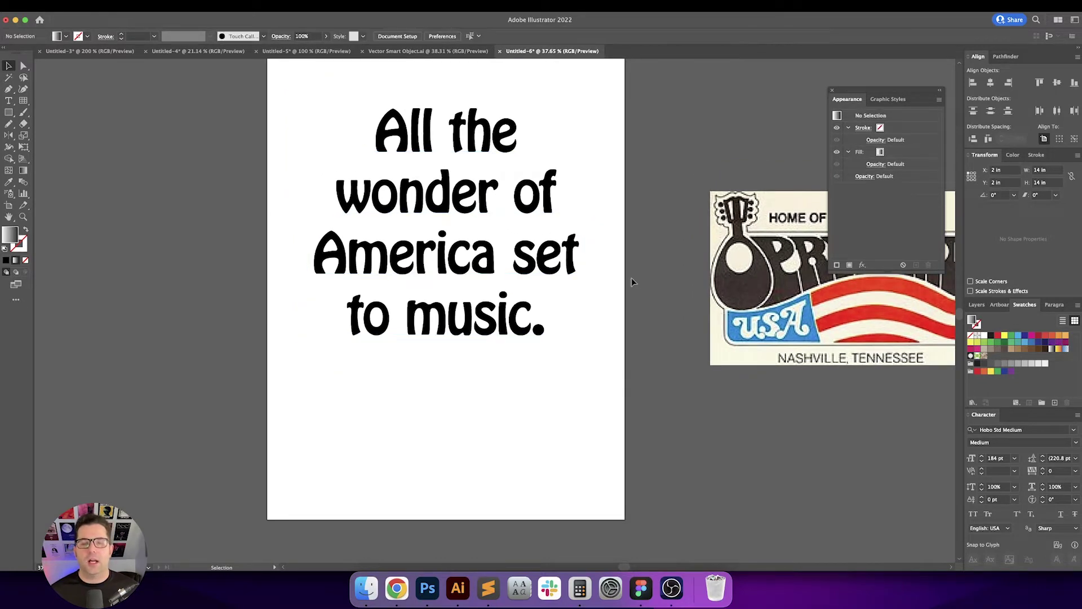
Try the whole slogan in Helvetica Bold instead of Hobo.
scroll(634, 287, "up", 2)
left_click(553, 225)
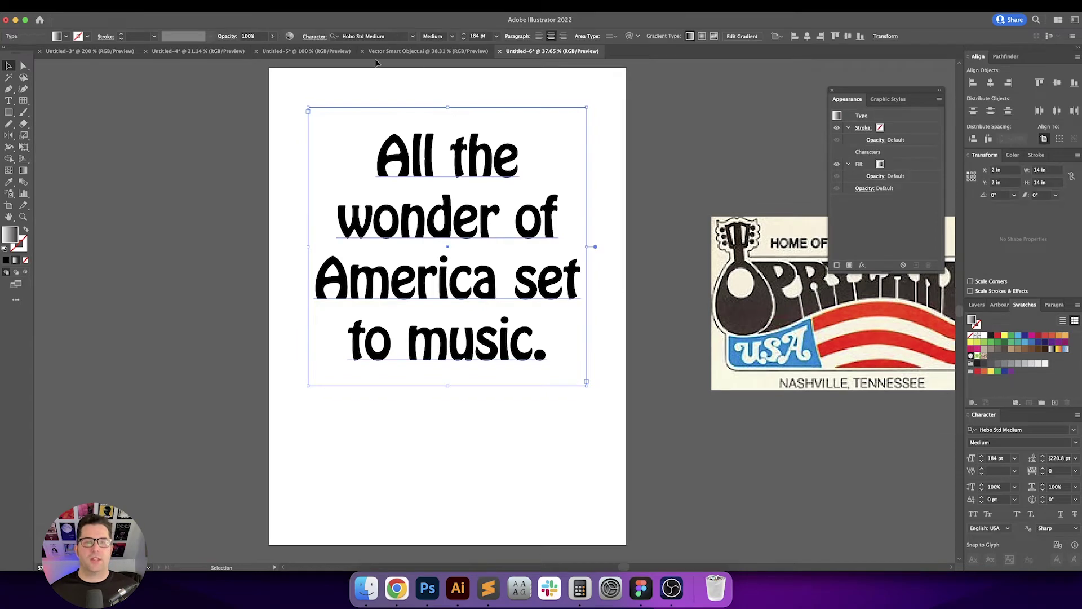
left_click(373, 36)
type("helvetic")
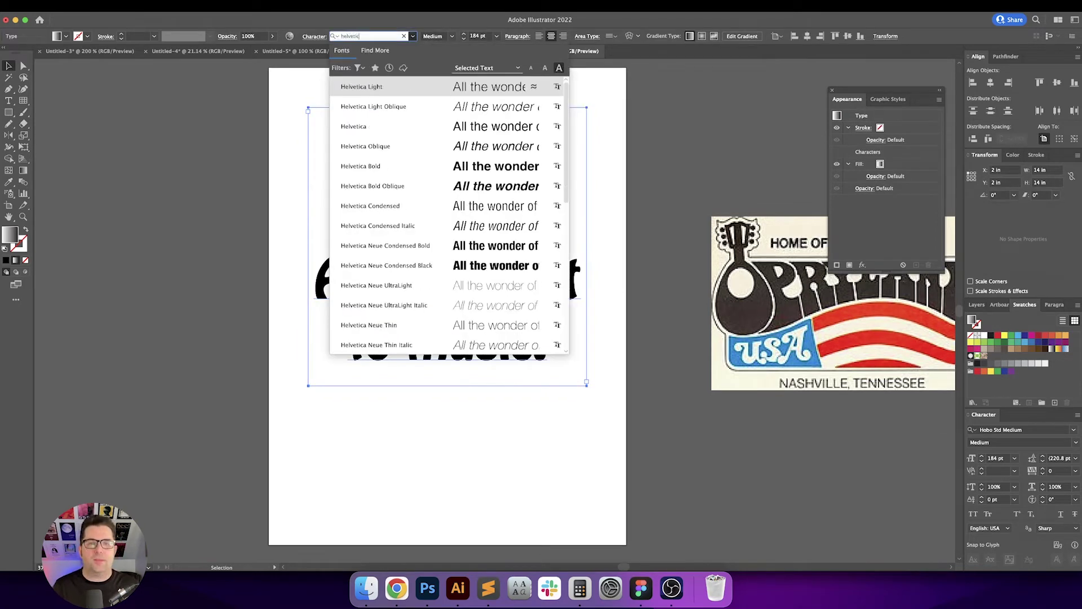
key("Down")
key("Down")
key("Down")
key("Down")
key("Return")
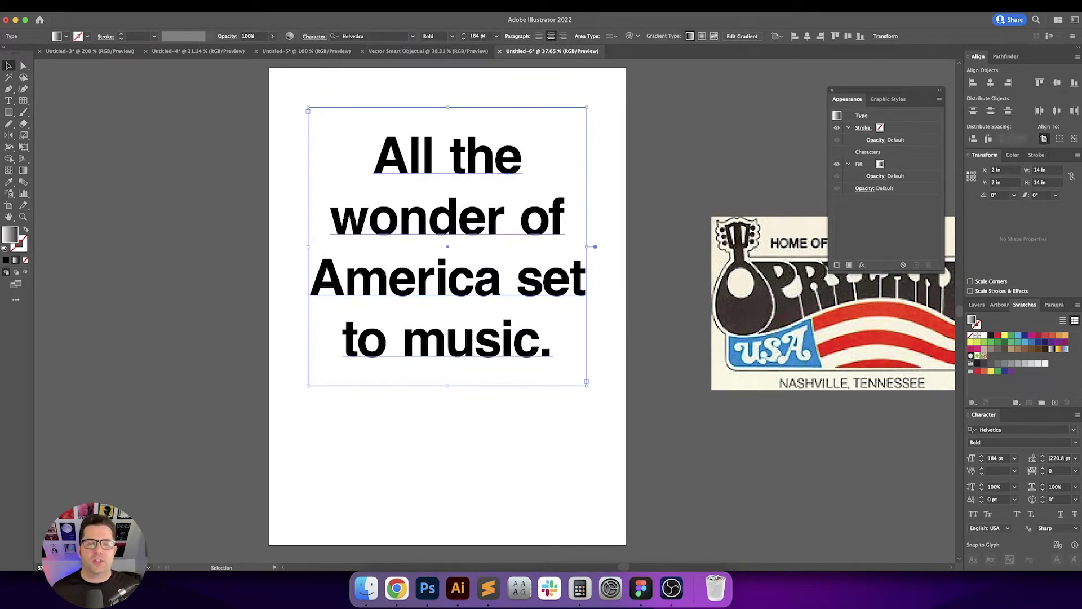
left_click(729, 157)
scroll(705, 128, "up", 1)
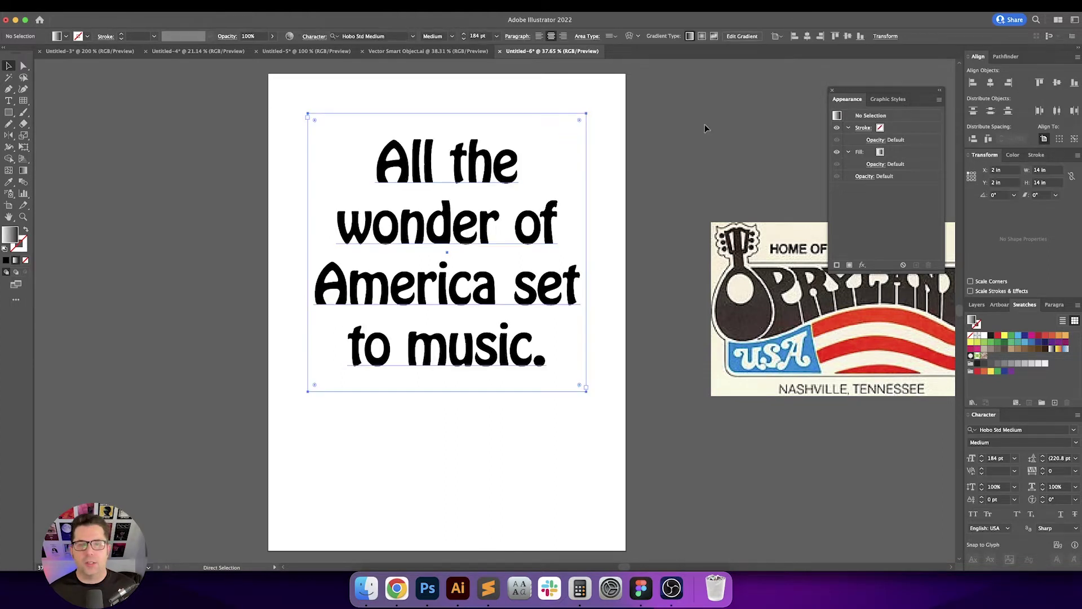
left_click(697, 126)
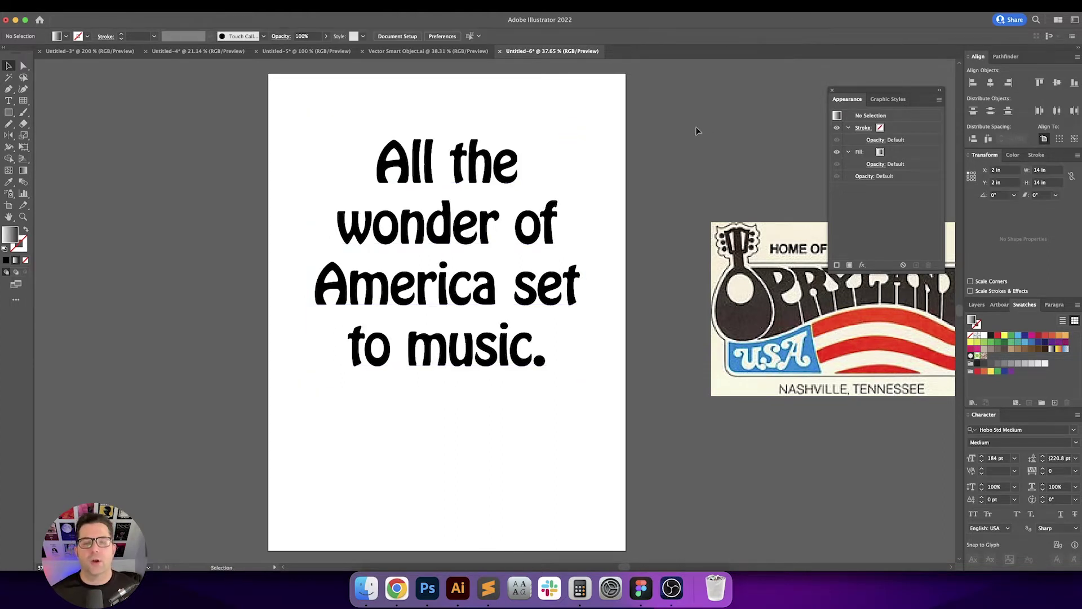
Reduce the leading of the slogan text block to 180 pt.
left_click(519, 216)
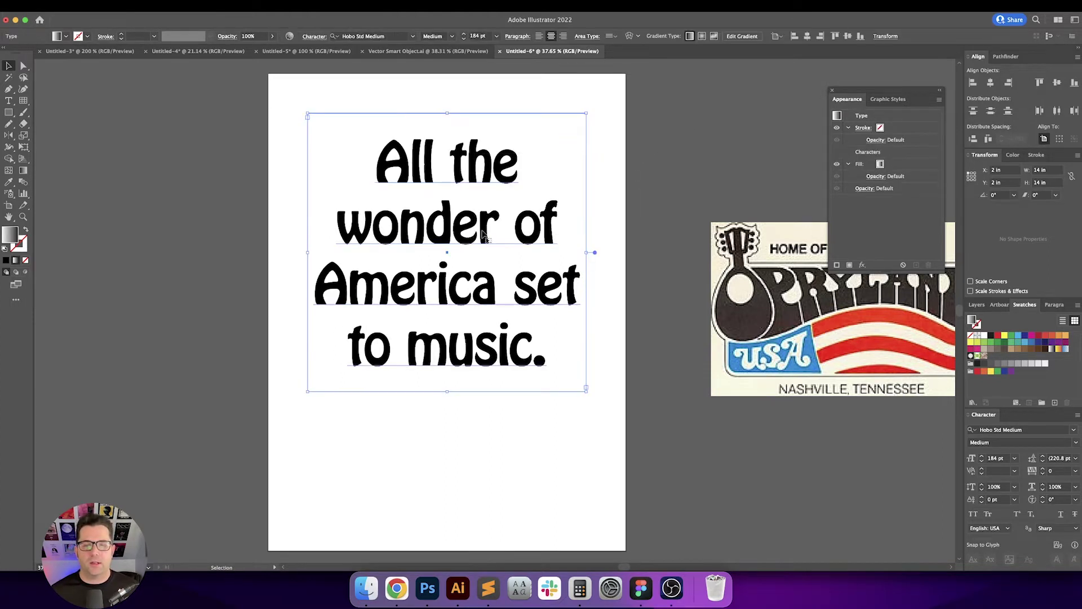
left_click(1052, 457)
key("shift+Tab")
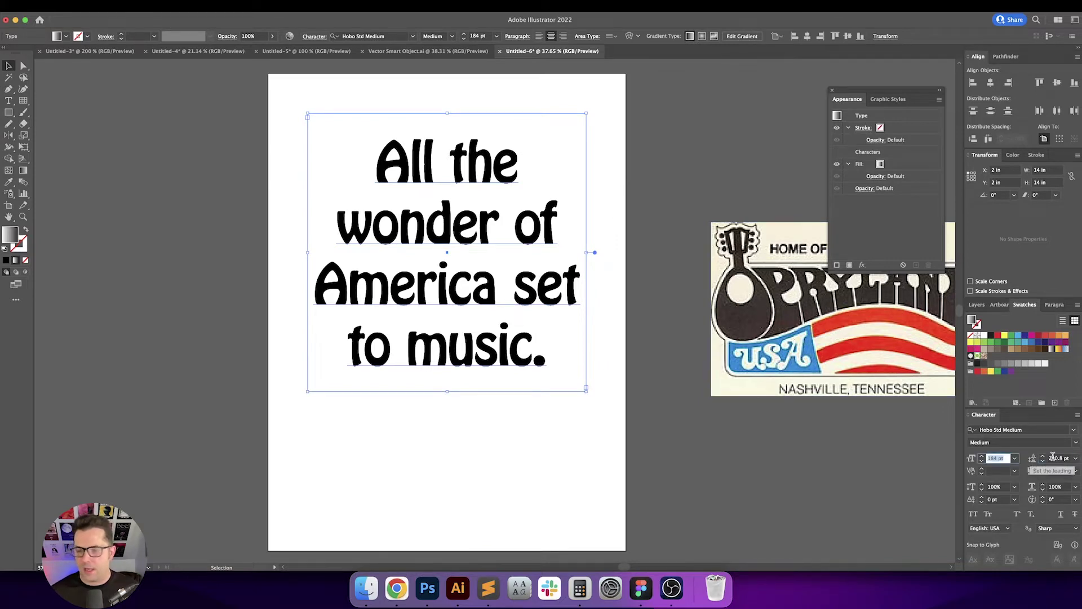
key("Tab")
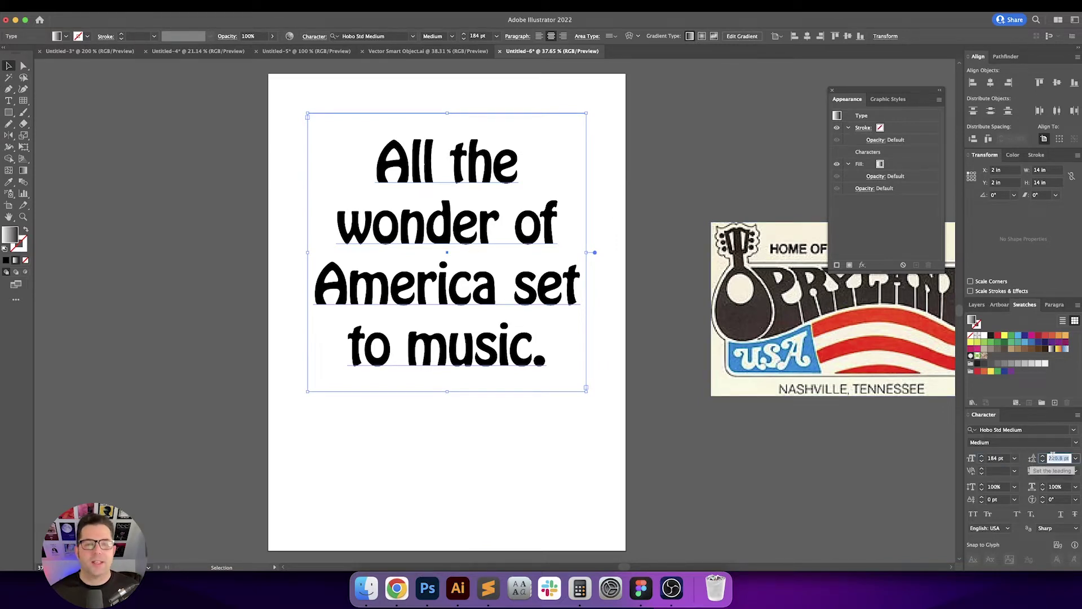
key("shift+Down")
key("shift+Down")
key("shift+Down")
key("shift+Down")
key("shift+Down")
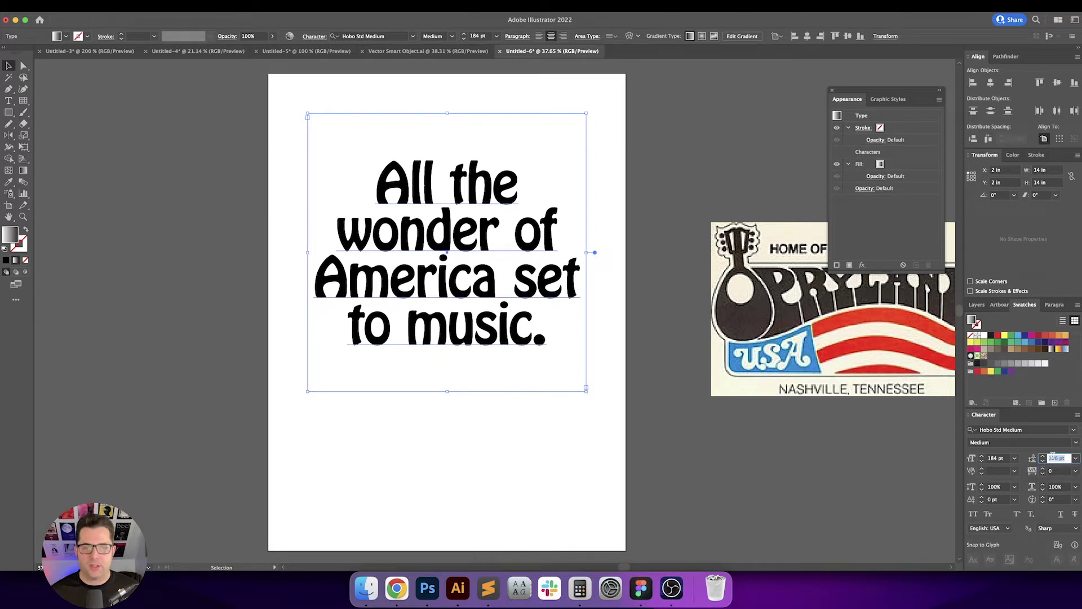
key("shift+Up")
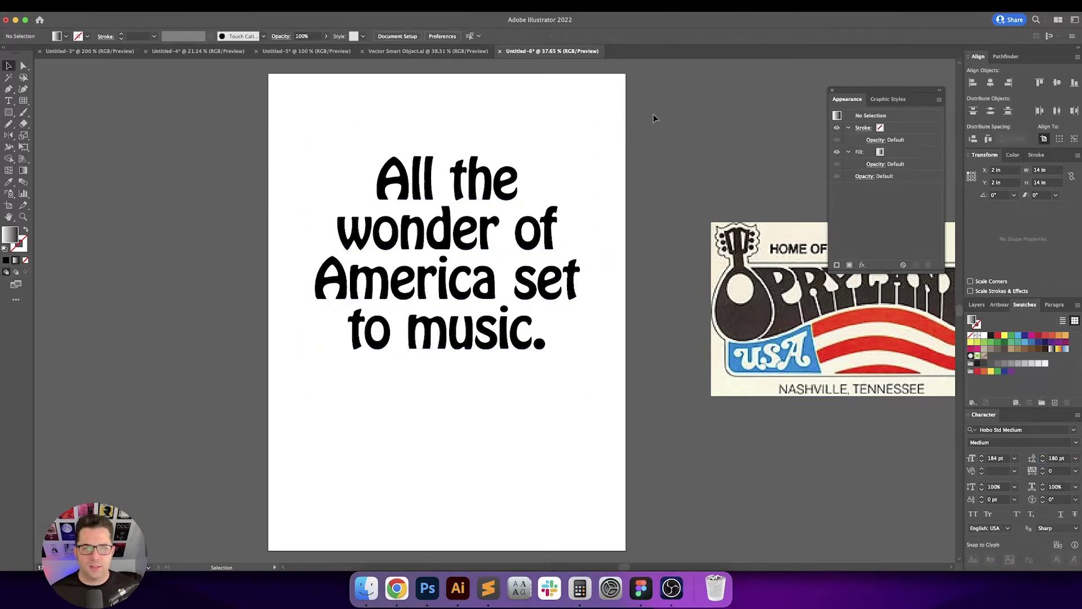
left_click(737, 183)
Set the slogan's leading to 190 pt and deselect everything.
key("super+a")
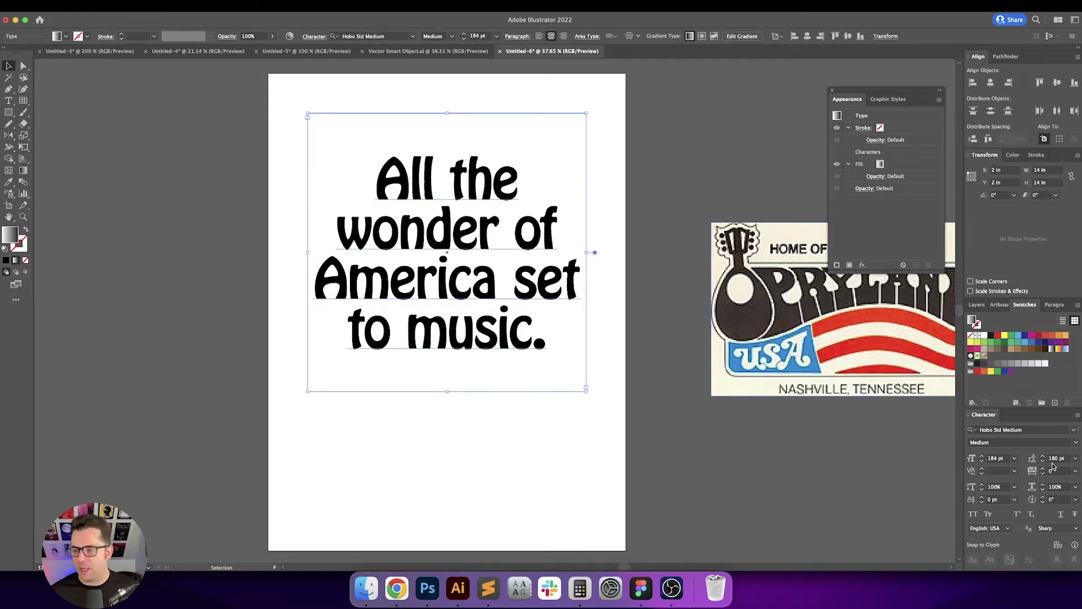
left_click(1056, 458)
key("shift+Up")
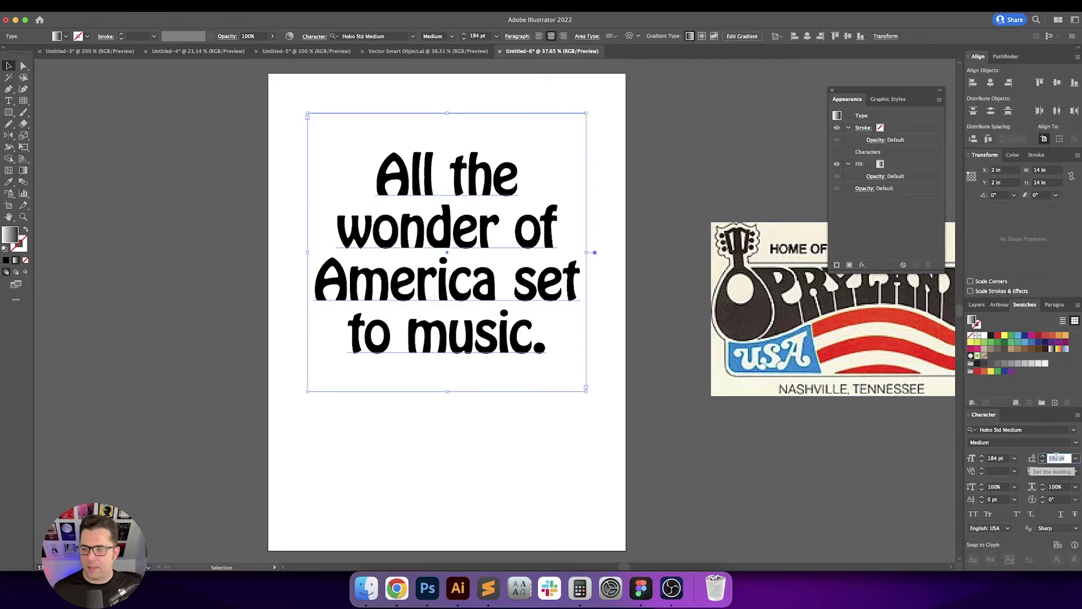
left_click(765, 139)
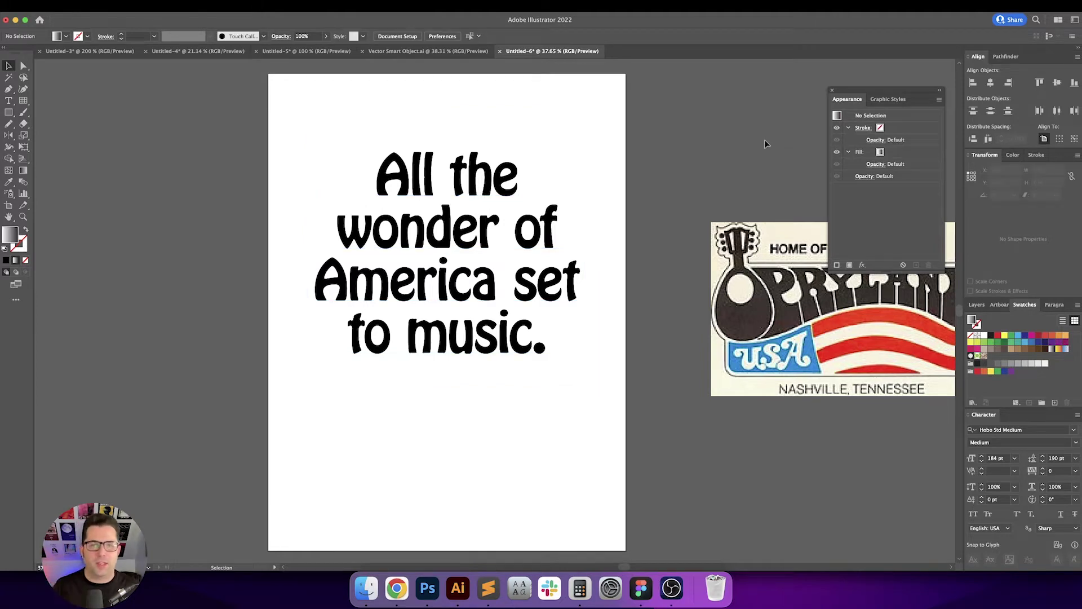
left_click(452, 162)
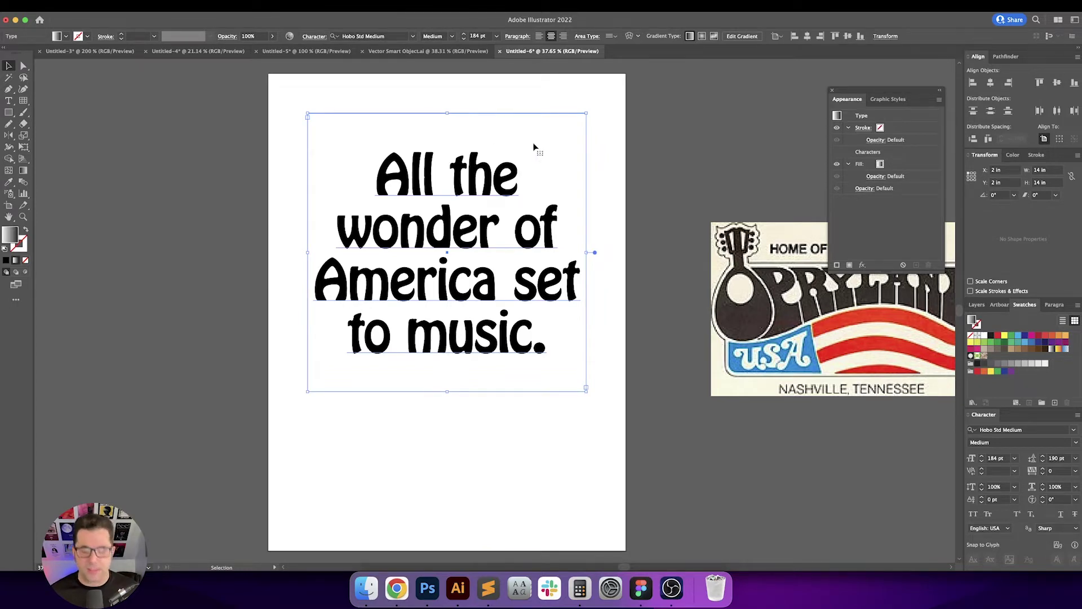
left_click(630, 201)
left_click_drag(630, 199, 633, 180)
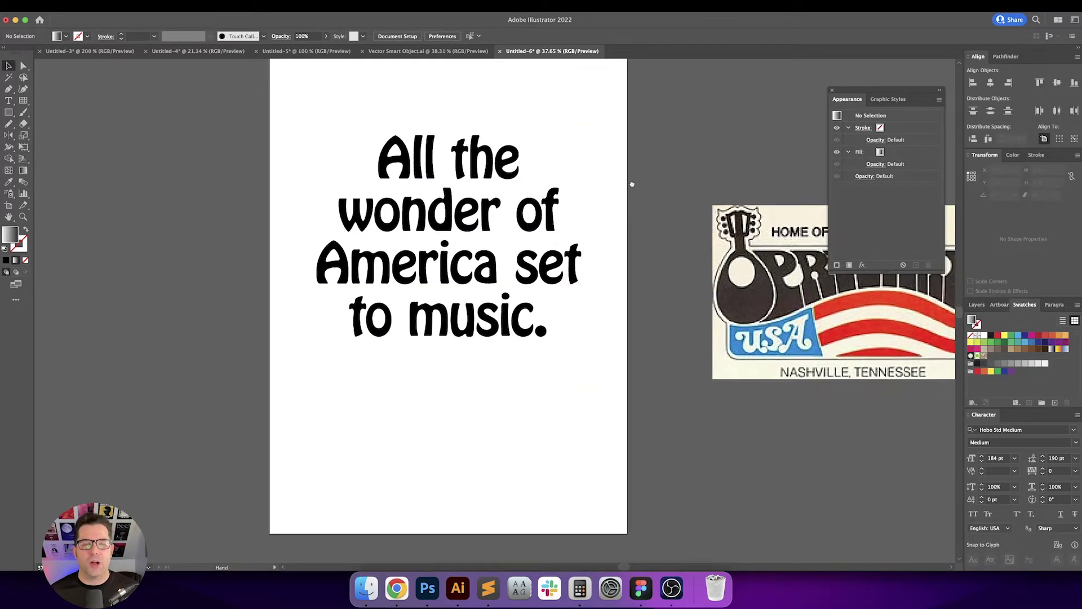
left_click(397, 587)
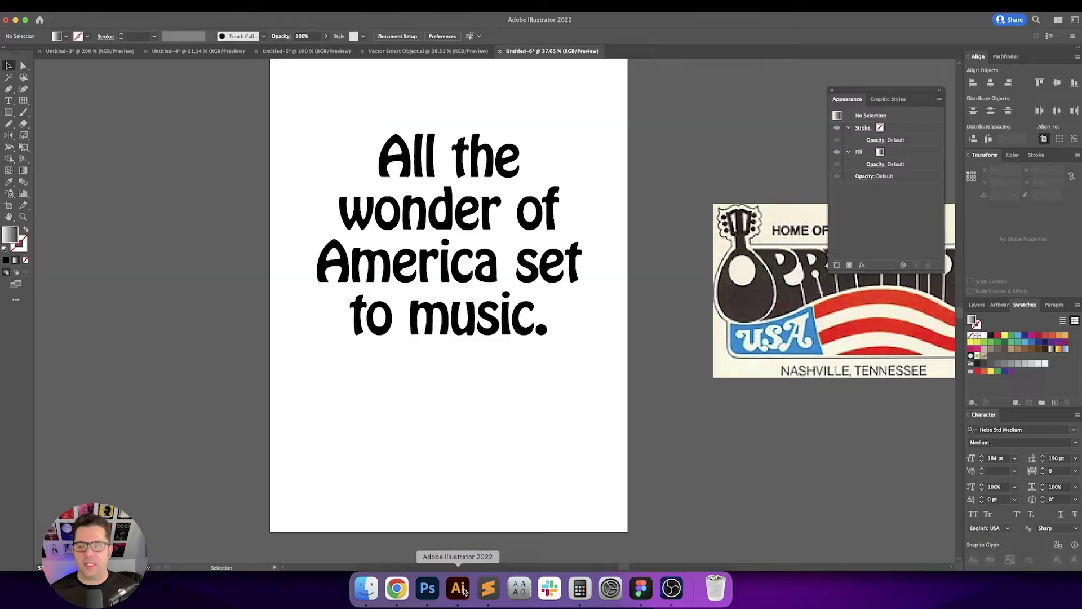
left_click(458, 588)
Add the text OPRYLAND USA in Hobo at 184 pt in the empty area of the artboard below the slogan.
scroll(485, 418, "down", 2)
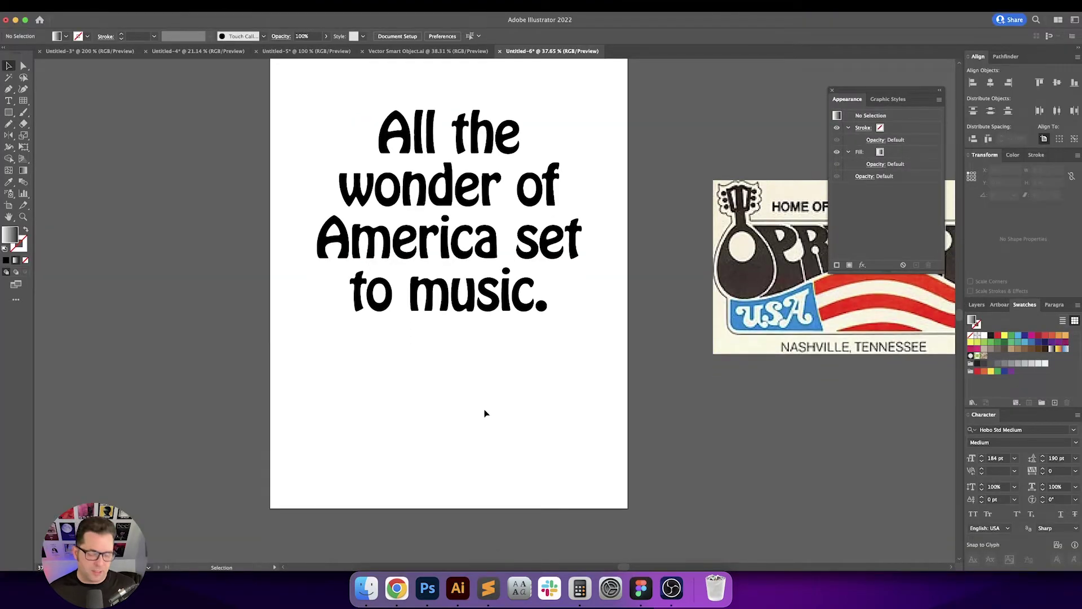
key("t")
left_click(394, 438)
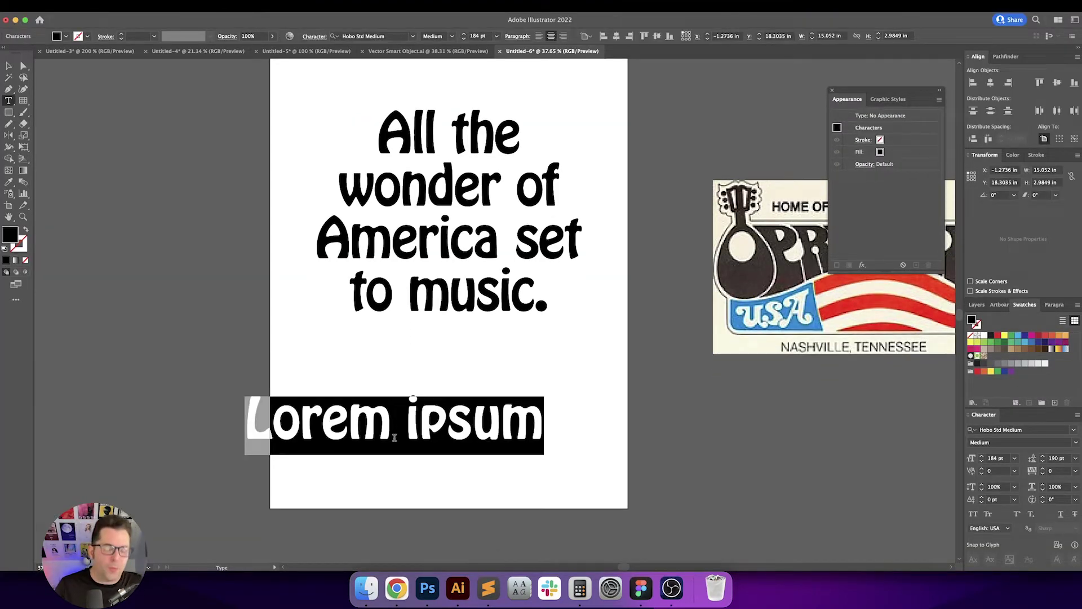
type("OPRYLAND")
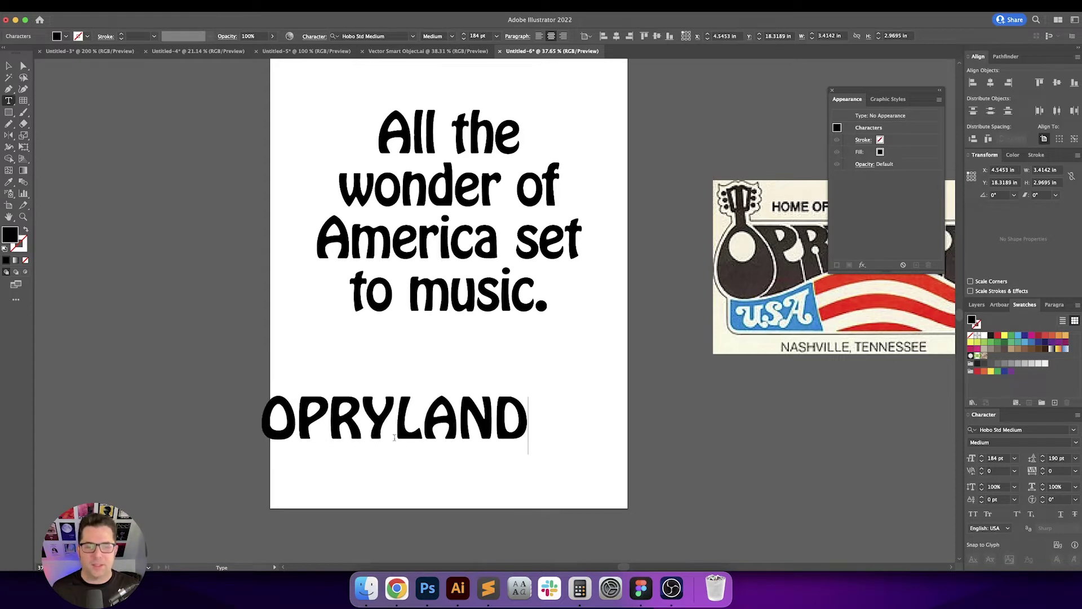
type(" USA")
key("Escape")
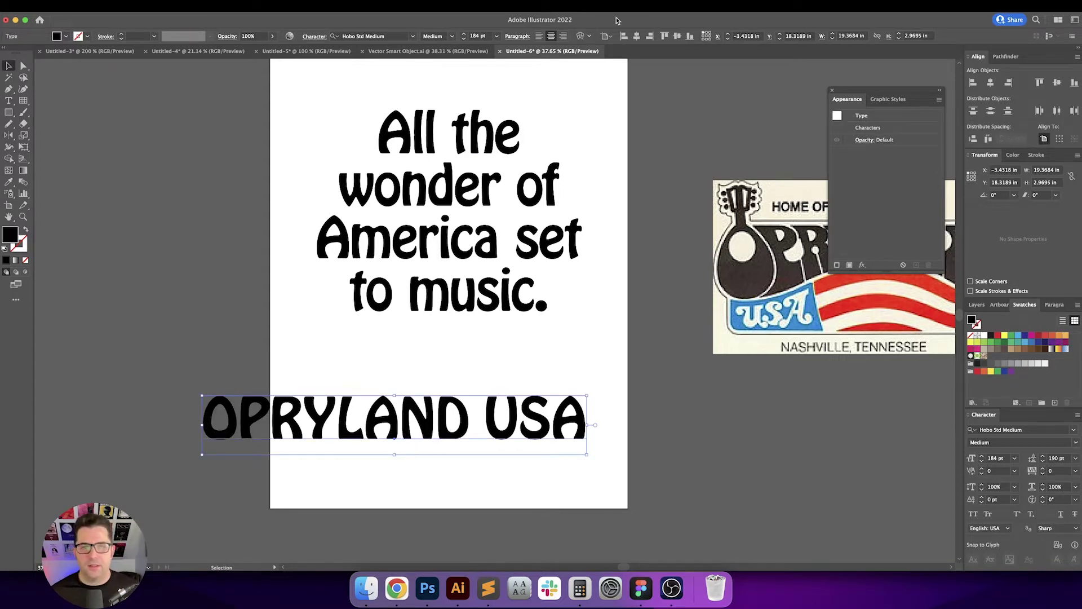
Center the OPRYLAND USA text horizontally, align it to the artboard's bottom edge, and move it up 2 in.
left_click(636, 36)
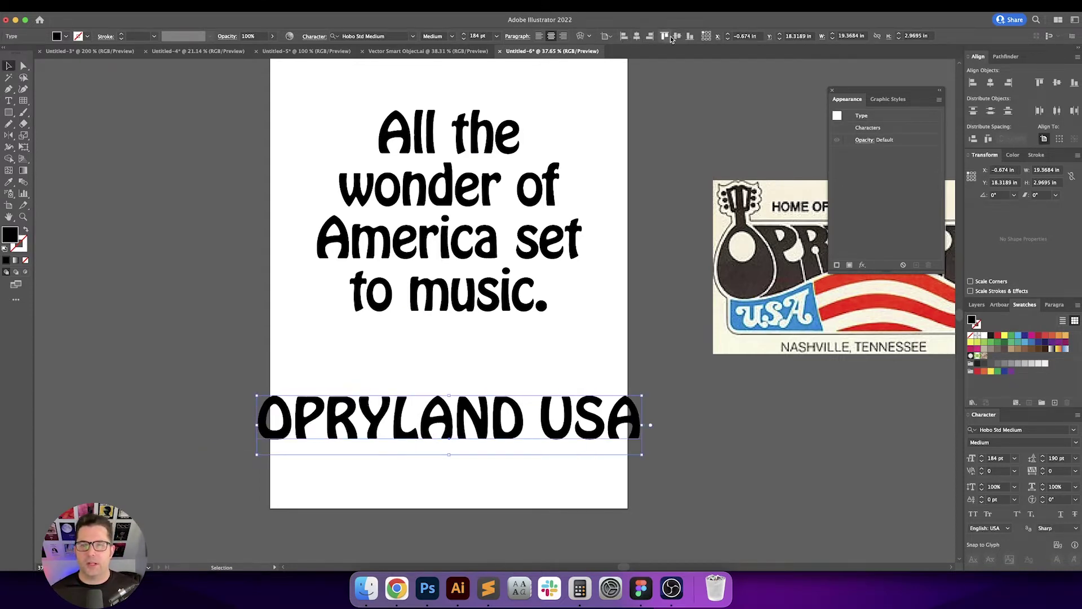
left_click(690, 36)
key("Return")
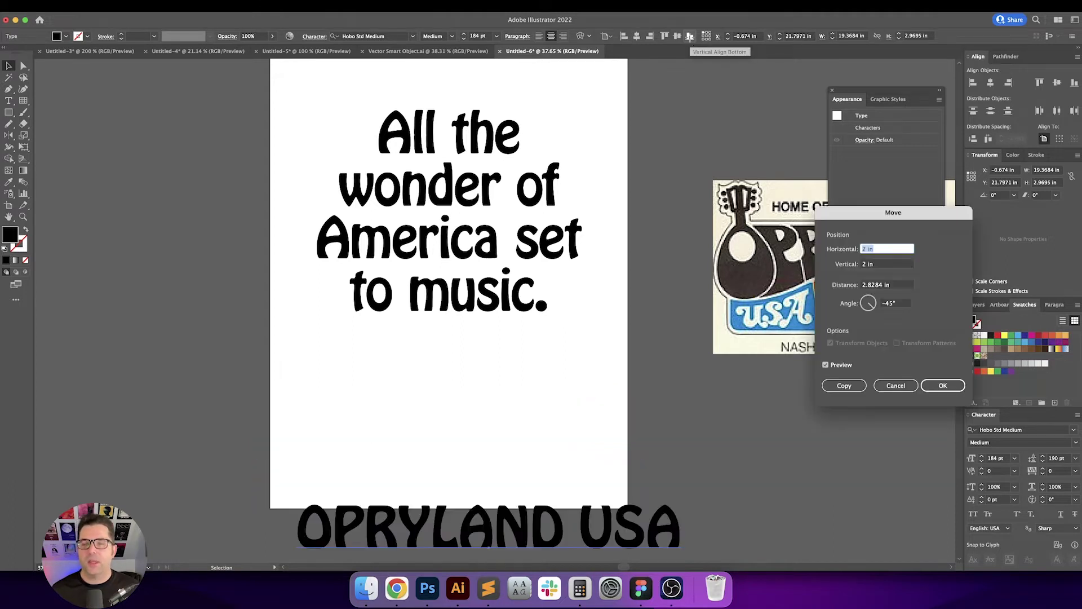
type("-2")
key("Return")
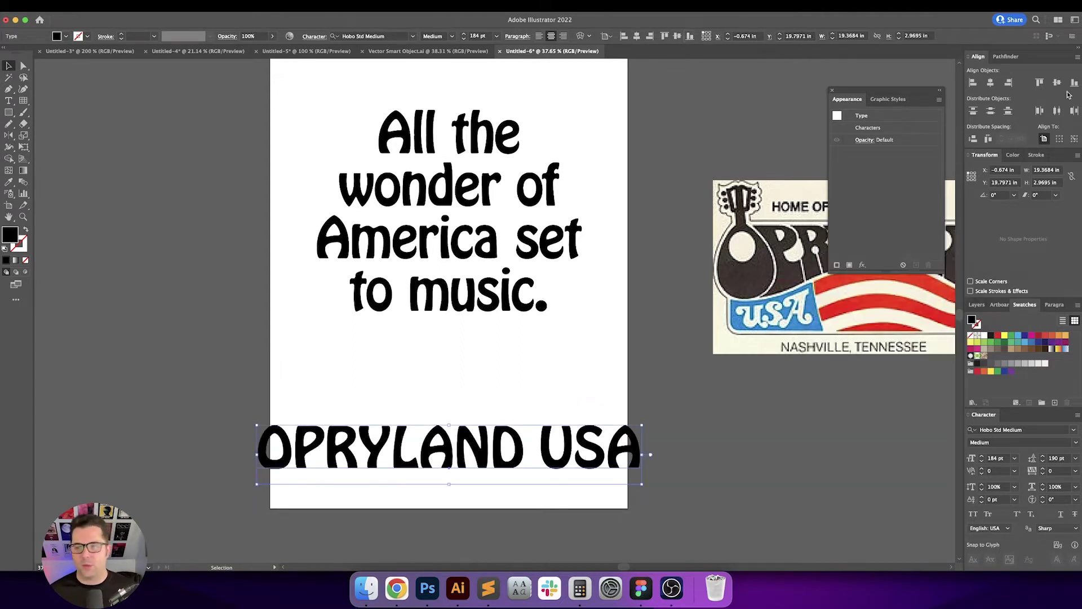
Scale the OPRYLAND USA text proportionally from its bottom center to a width of 14 in.
left_click(973, 181)
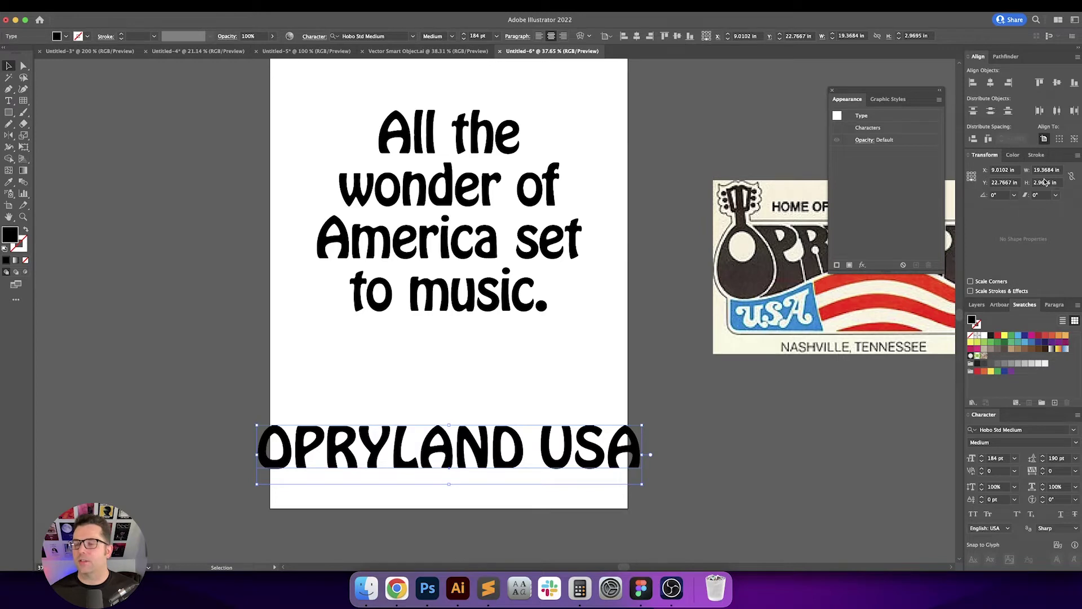
left_click(1072, 176)
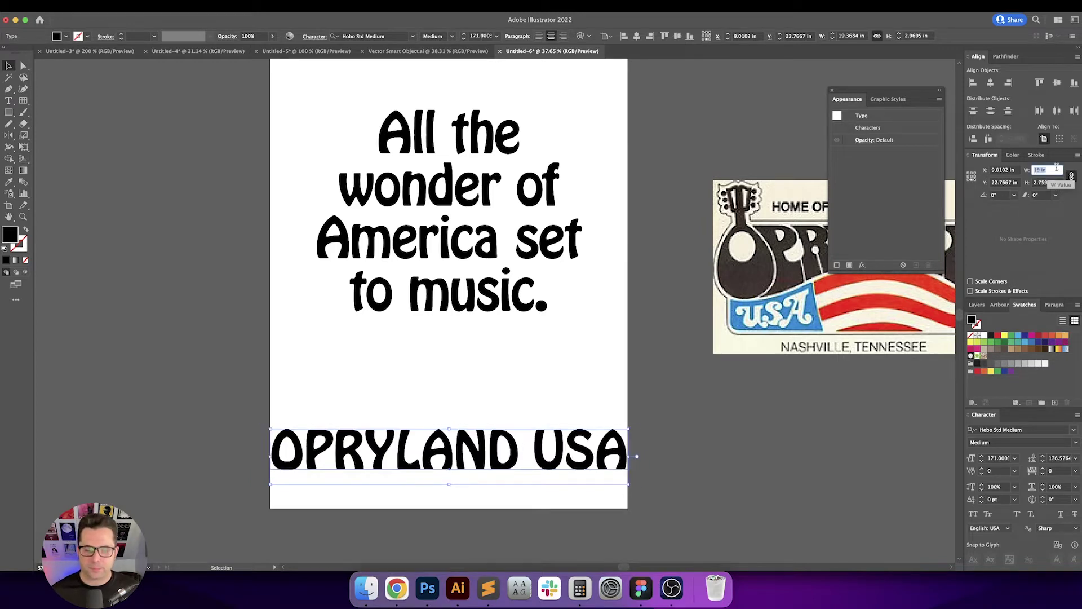
type("14")
key("Return")
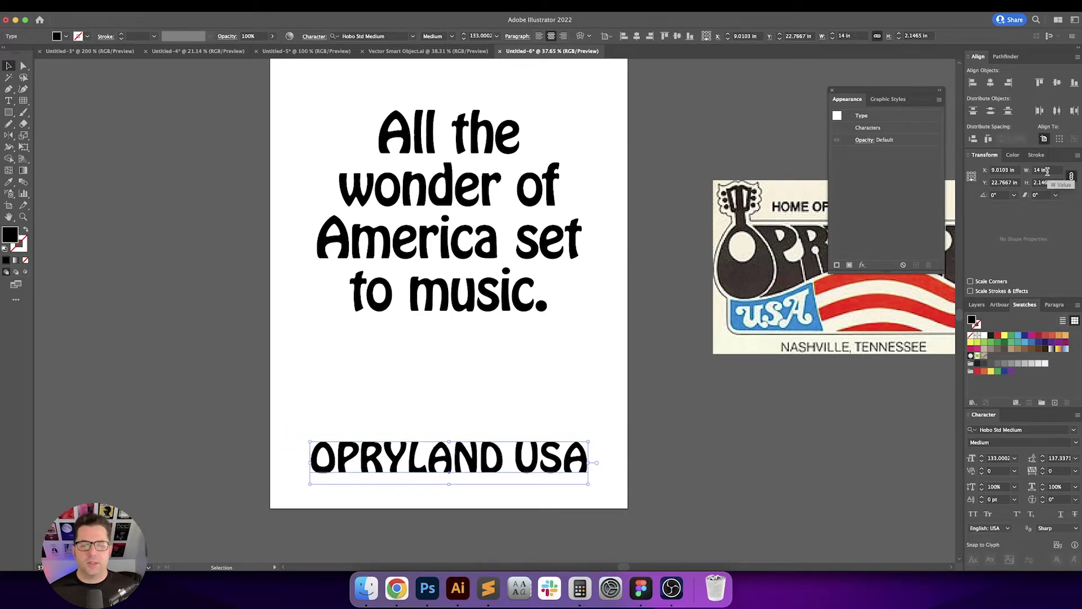
left_click(701, 450)
scroll(727, 445, "down", 2)
left_click_drag(623, 385, 552, 451)
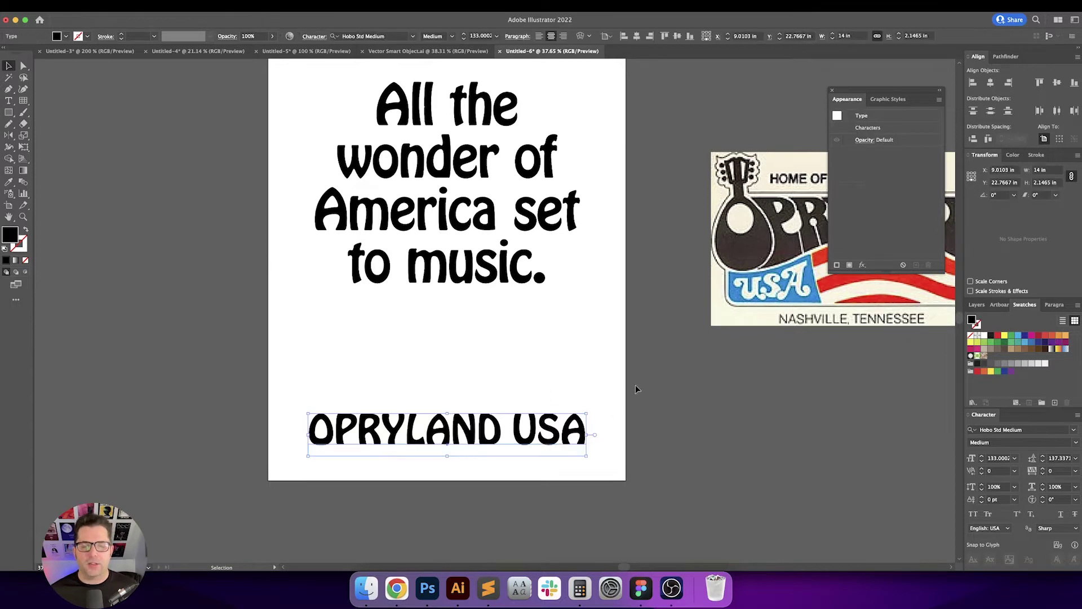
Try the OPRYLAND USA text at up to 18 in wide, return it to 14 in, and deselect it.
left_click(1052, 169)
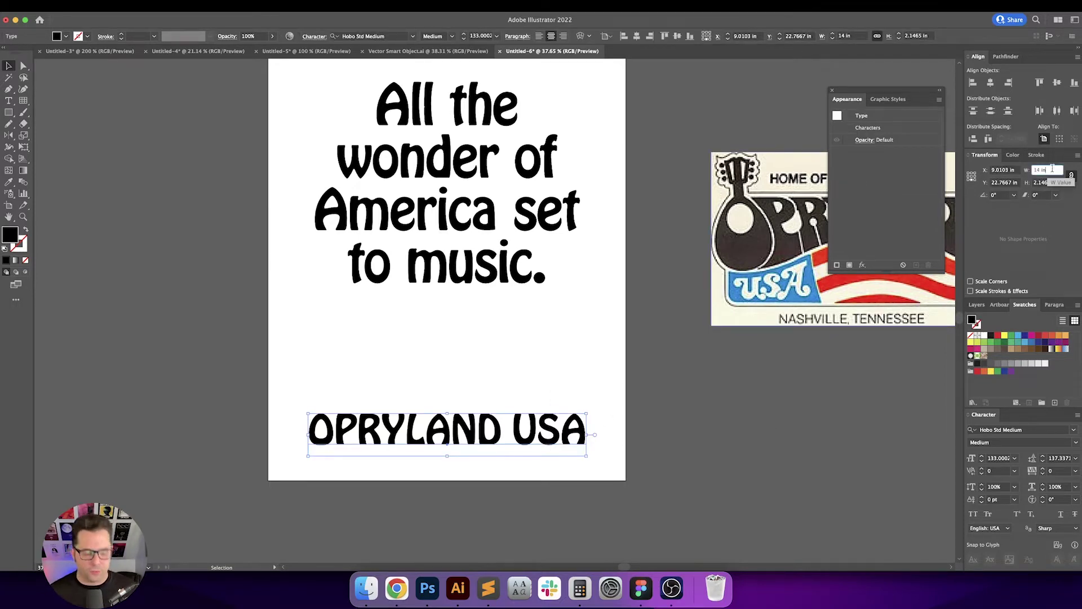
key("Up")
key("Up")
key("Up")
key("Up")
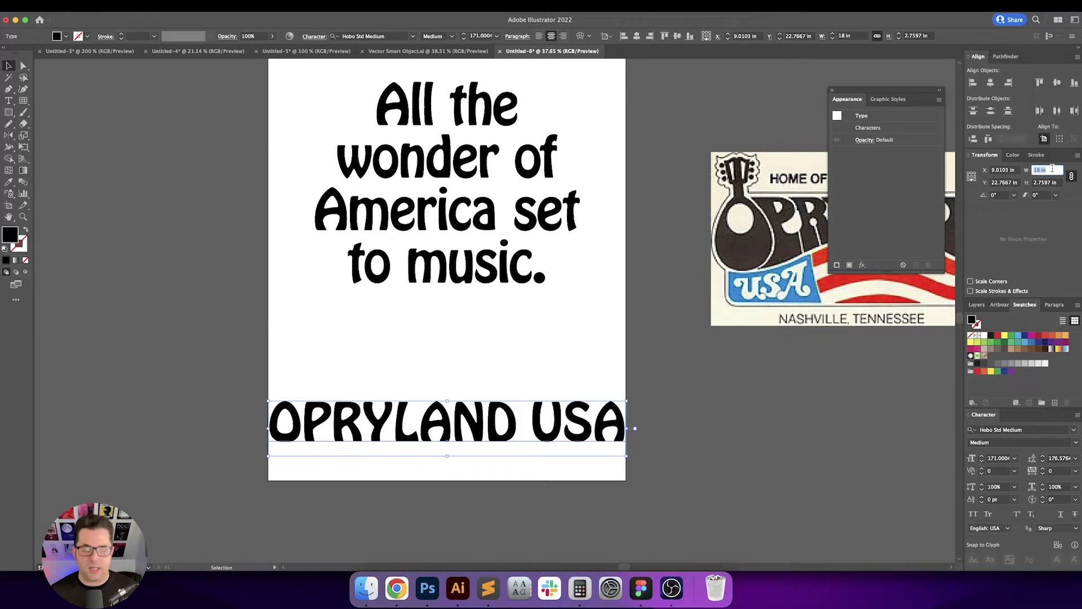
key("Down")
key("Down")
key("Down")
key("Down")
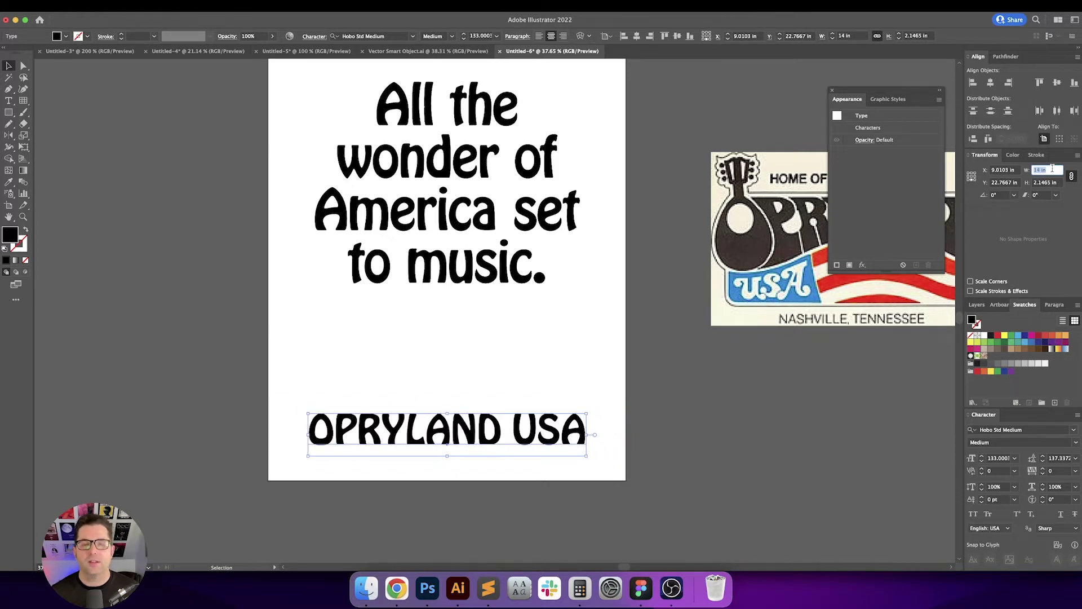
key("Escape")
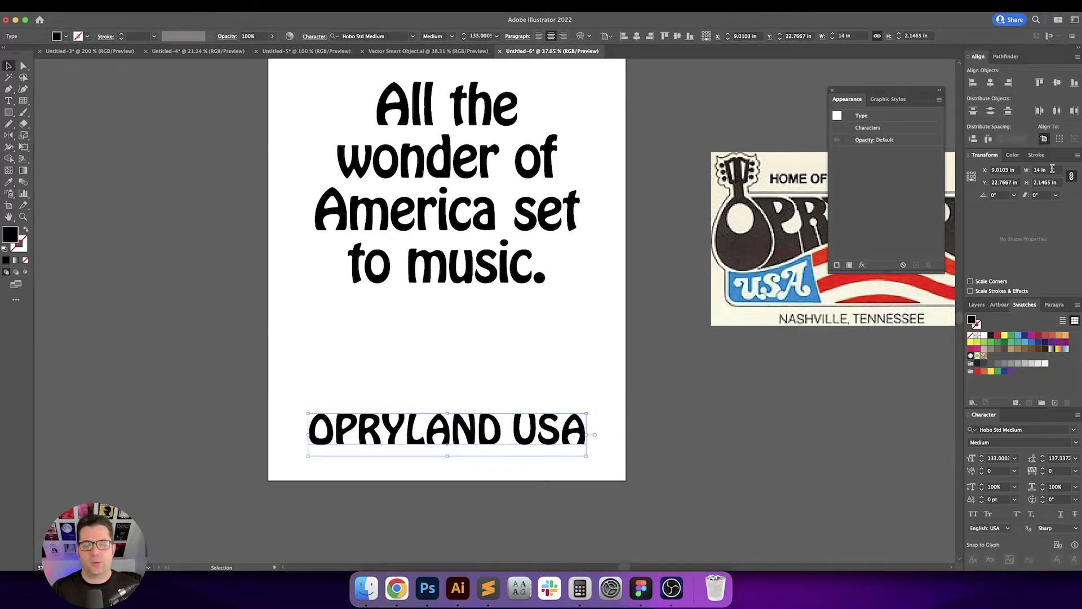
left_click(745, 492)
scroll(746, 490, "down", 1)
scroll(664, 362, "up", 5)
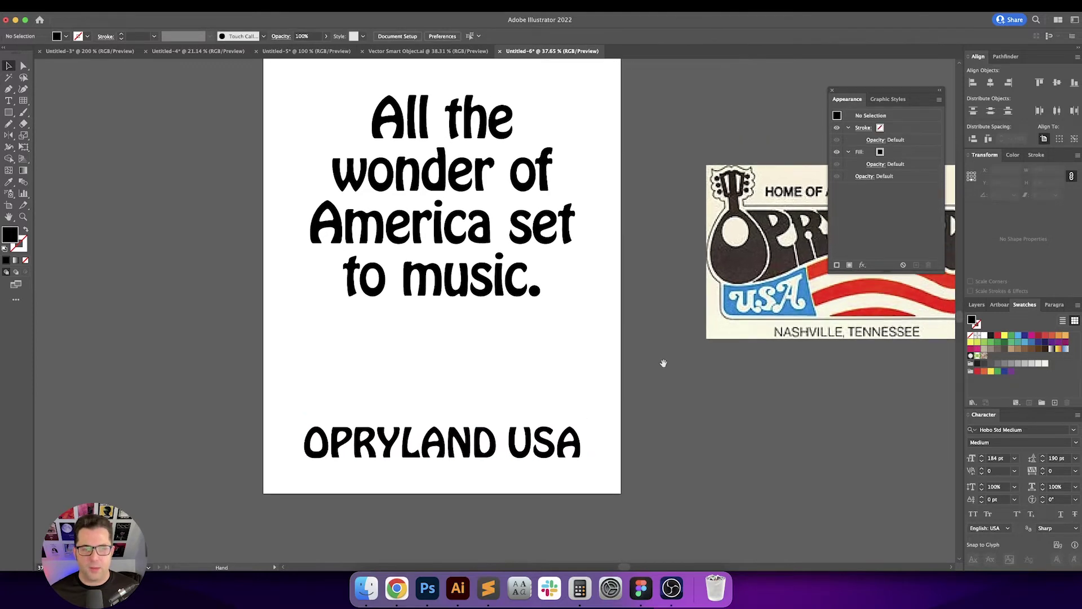
left_click(491, 362)
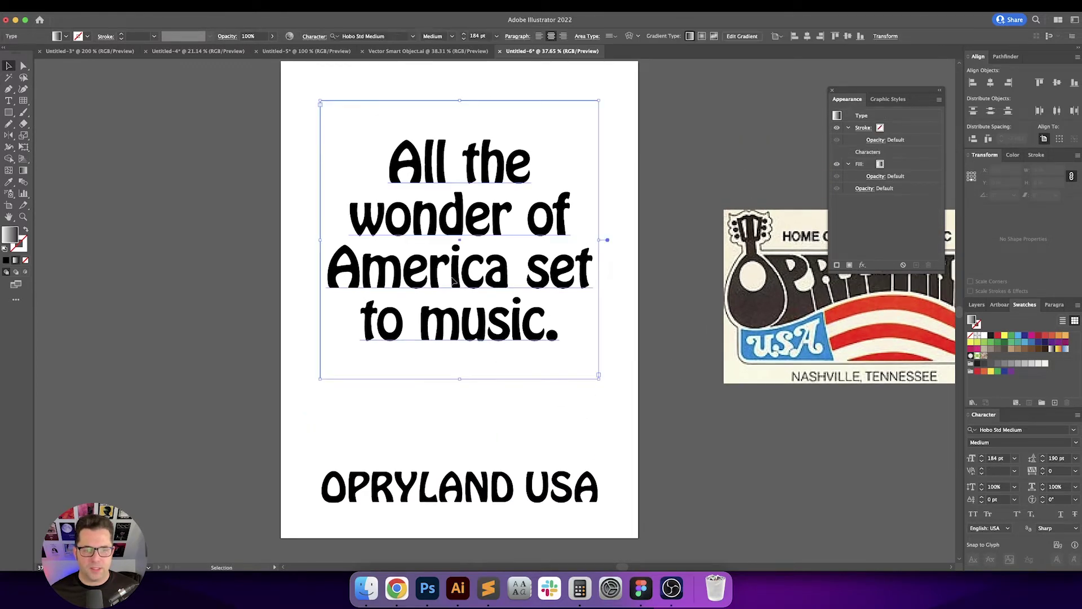
left_click(596, 429)
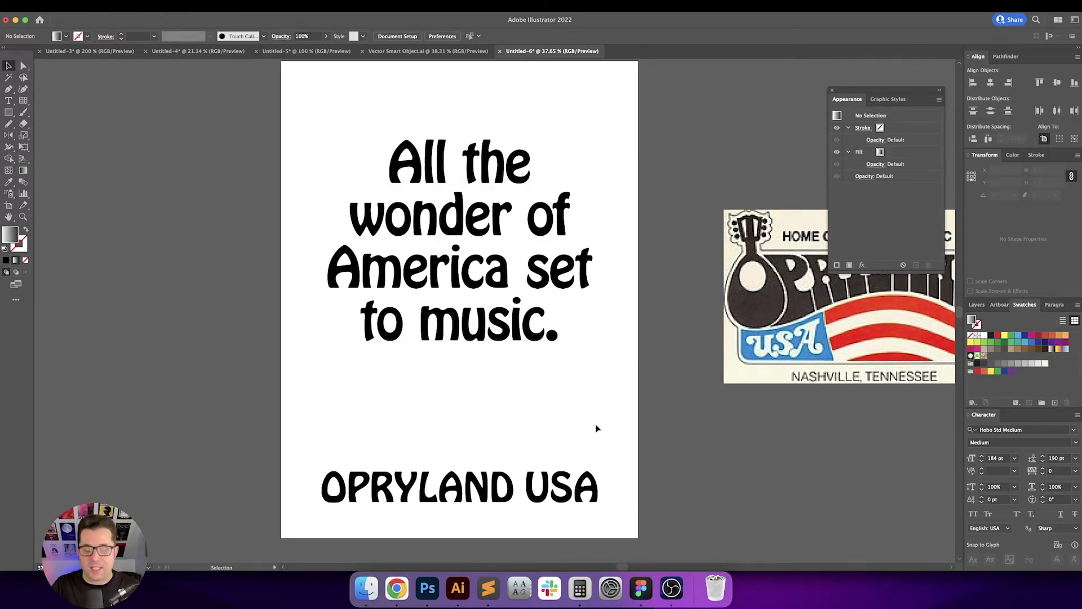
Tighten the kerning between O and P and between P and R in OPRYLAND.
key("t")
left_click(531, 498)
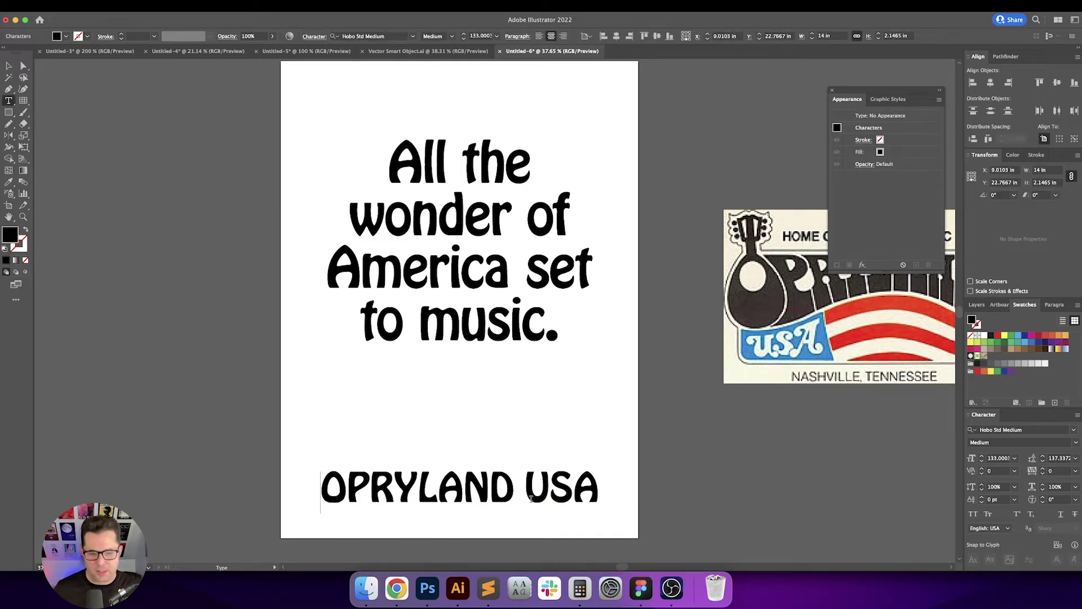
key("Right")
left_click(991, 471)
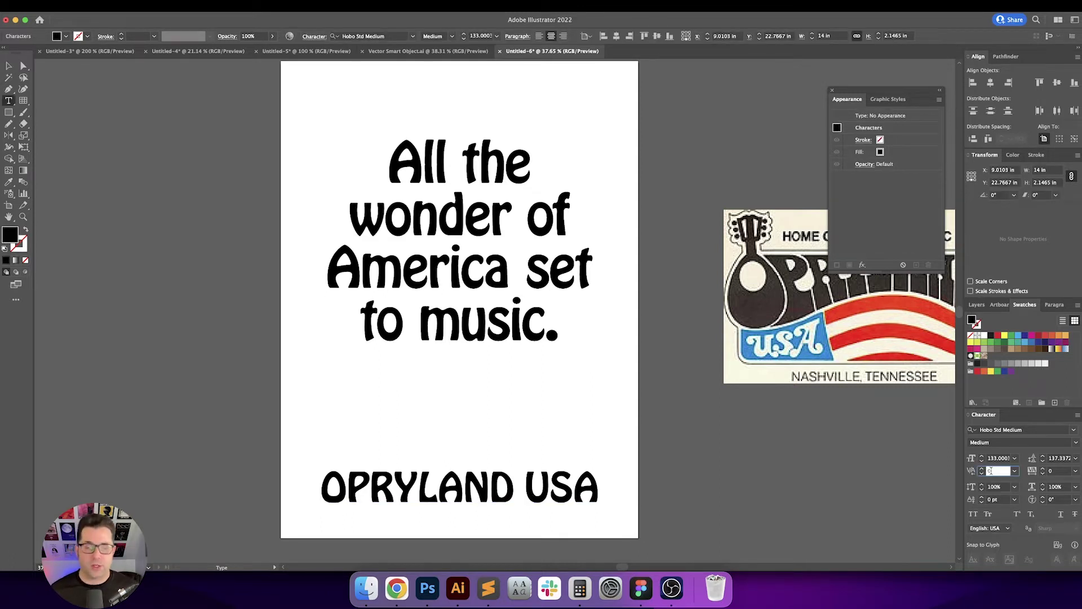
key("Down")
key("Down")
key("Down")
key("Down")
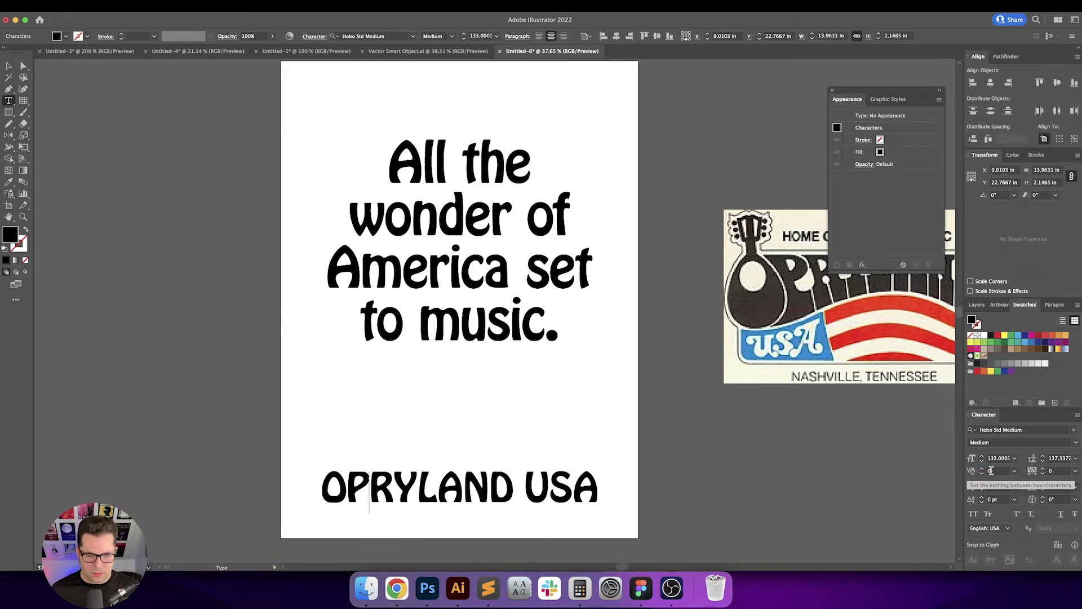
key("Down")
key("Down")
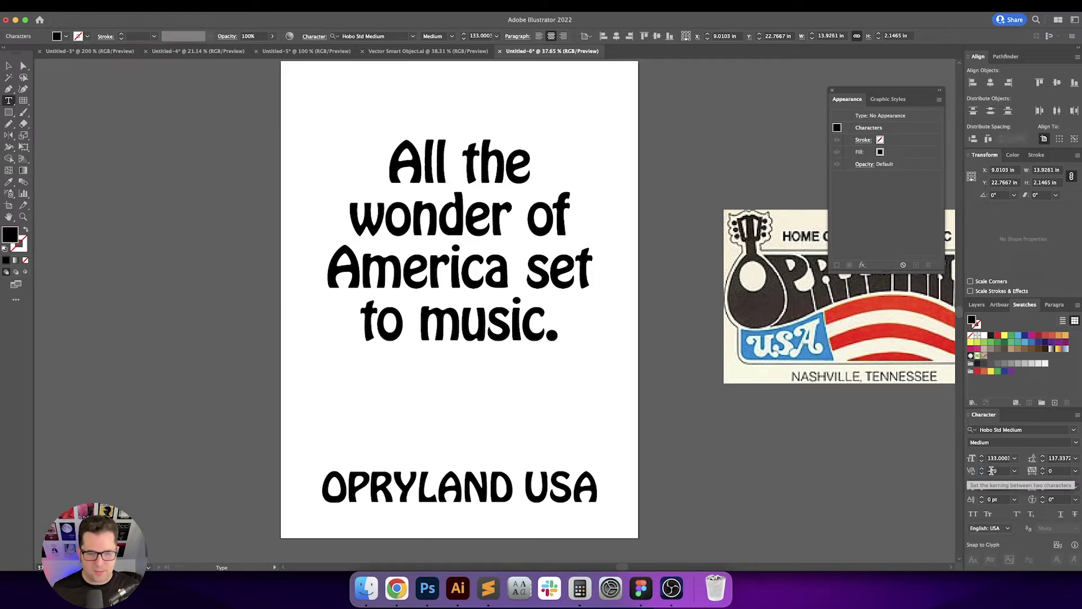
key("Down")
key("Down")
key("Down")
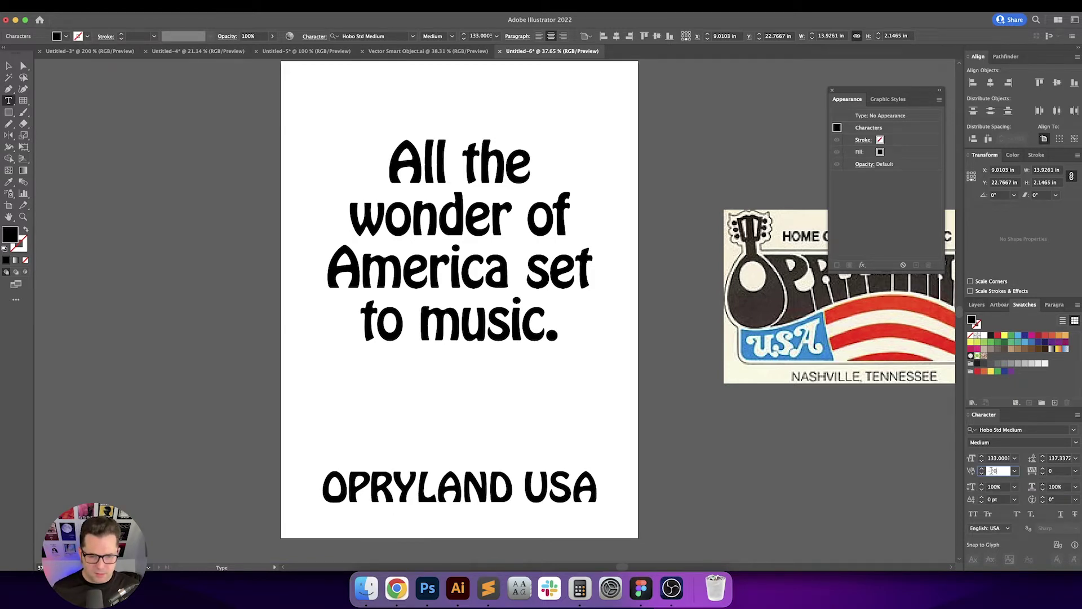
Tighten the kerning on both sides of the Y in OPRYLAND.
left_click(991, 471)
key("Down")
key("Down")
key("Down")
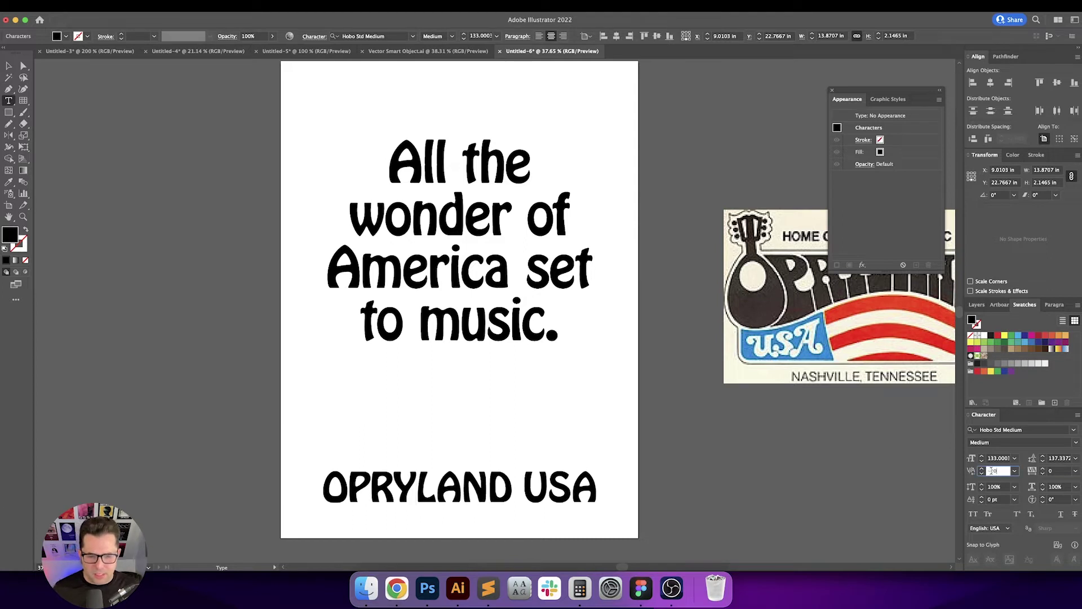
key("Return")
key("Right")
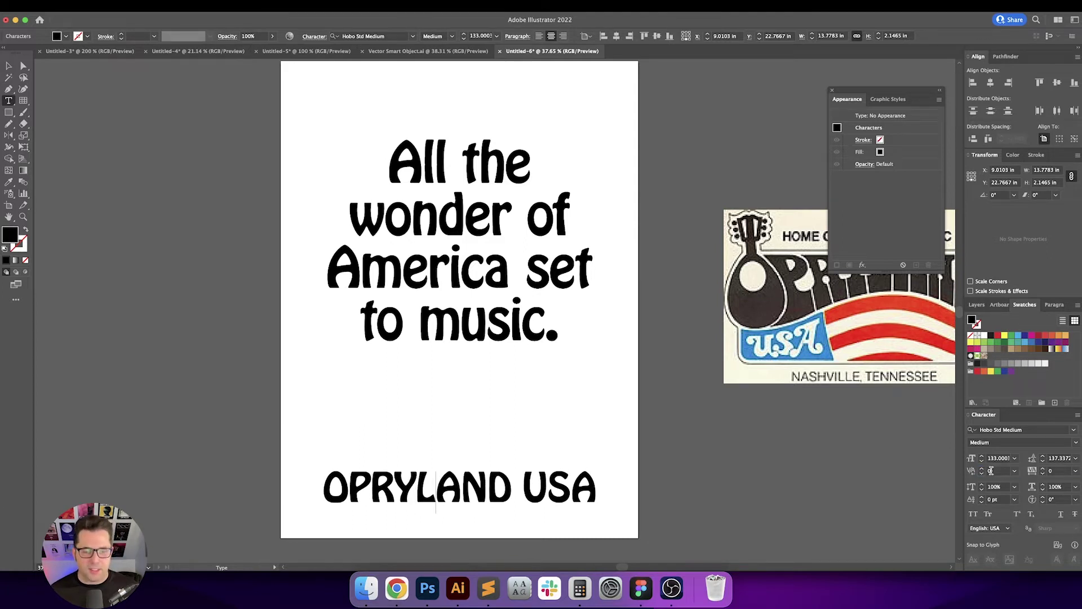
Tighten the kerning on both sides of the A in OPRYLAND.
left_click(991, 470)
key("Down")
key("Return")
key("Right")
left_click(990, 471)
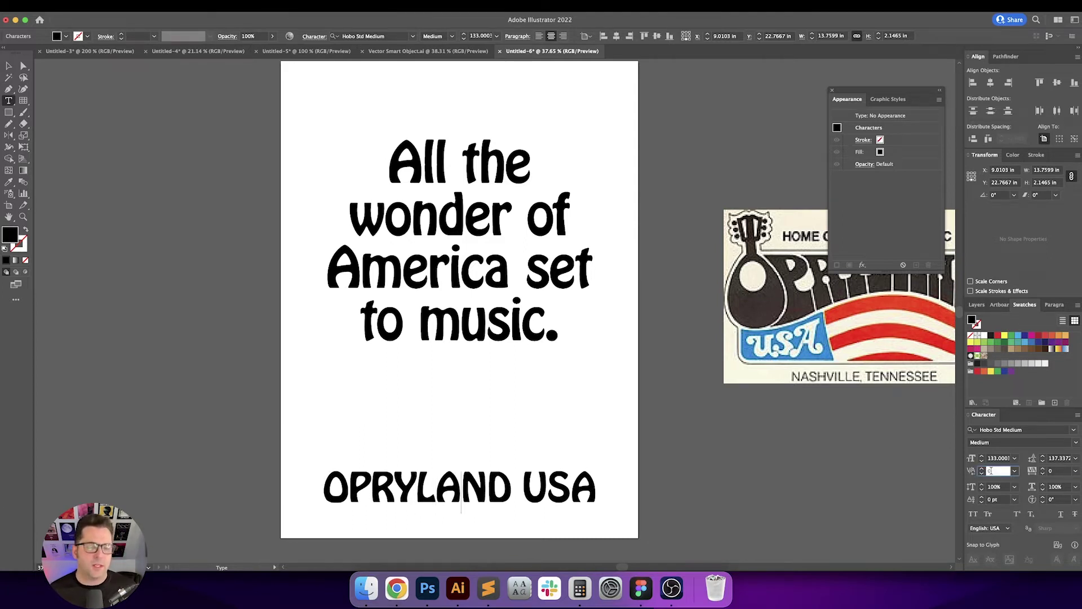
key("Down")
key("Down")
key("Return")
key("Right")
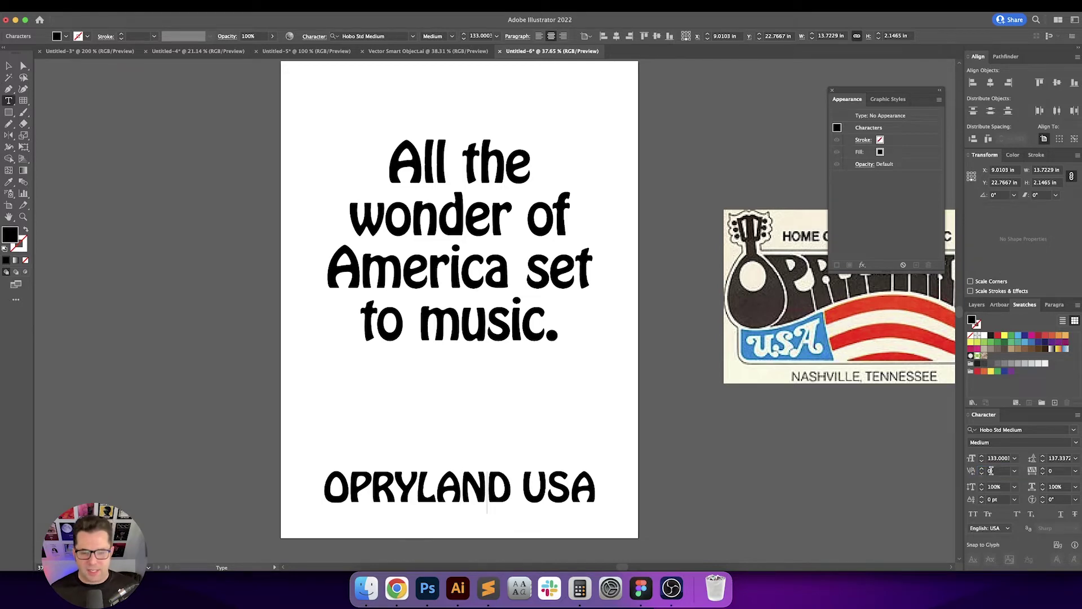
Tighten the kerning between N and D in OPRYLAND and between the letters of USA.
left_click(990, 471)
key("Down")
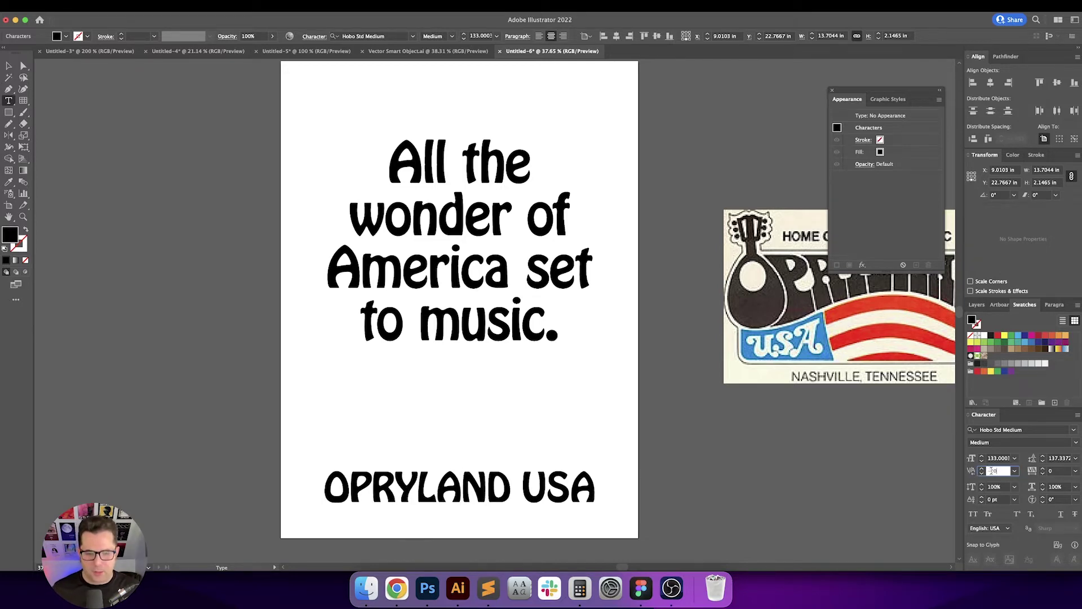
key("Return")
key("Right")
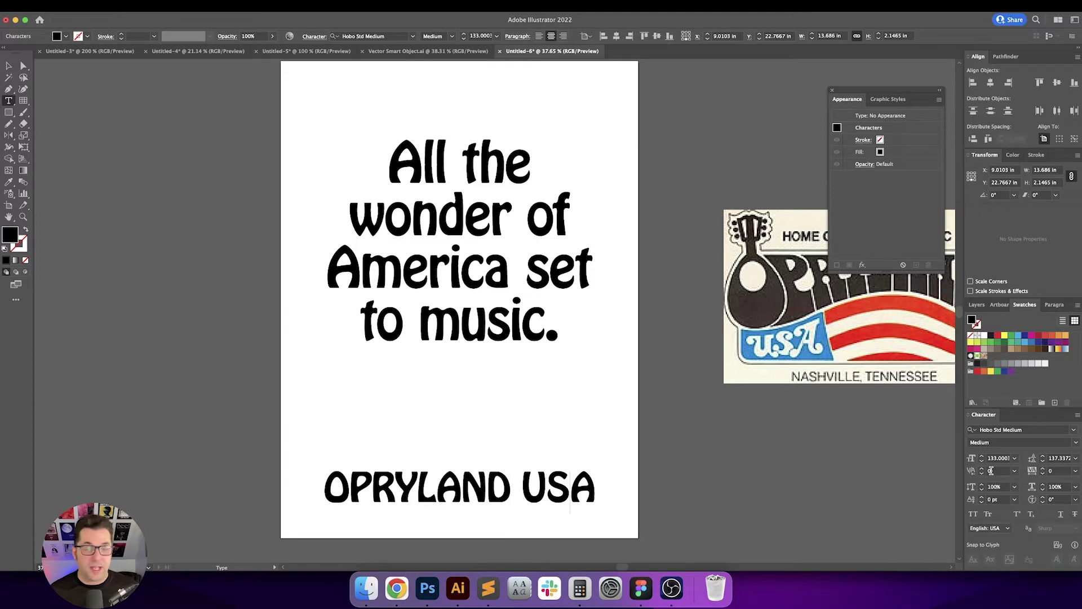
left_click(990, 470)
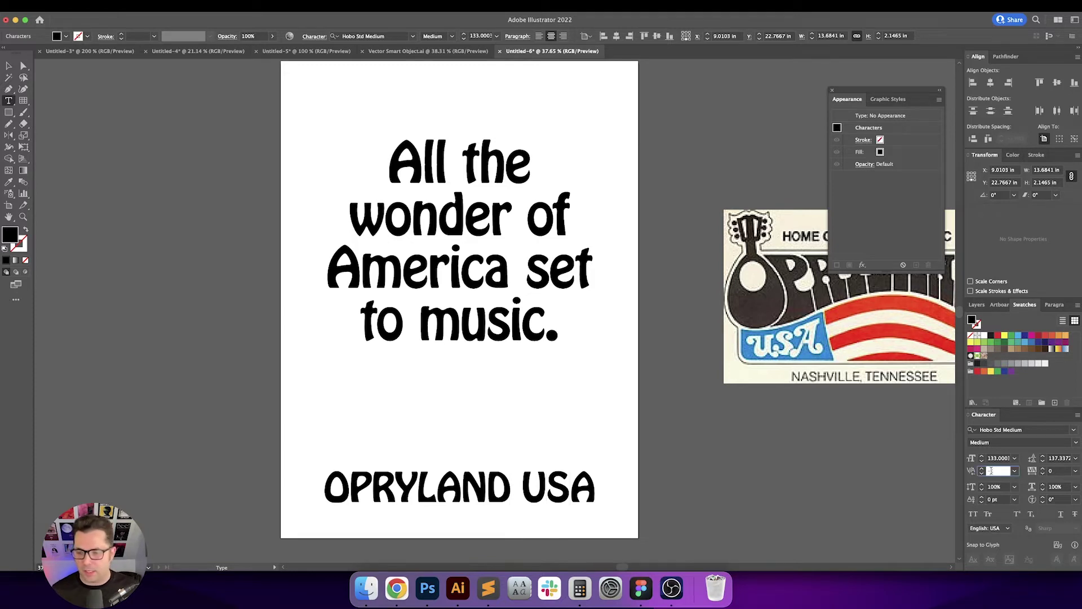
key("Return")
key("Right")
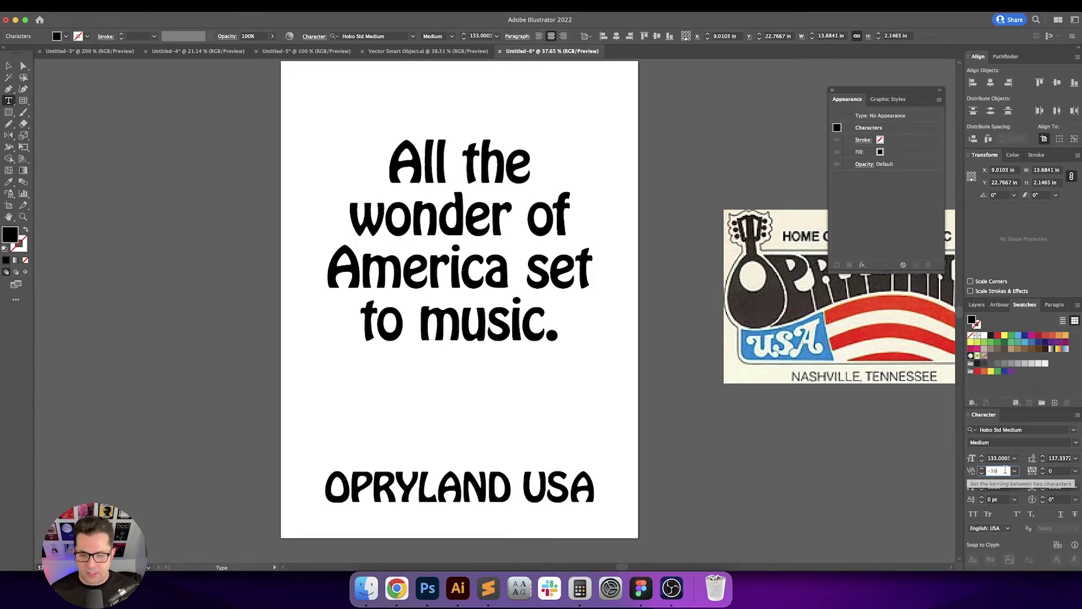
Tighten the last loose pair in the OPRYLAND USA line to a kerning of -40, finish editing the text, and deselect it.
left_click(1005, 470)
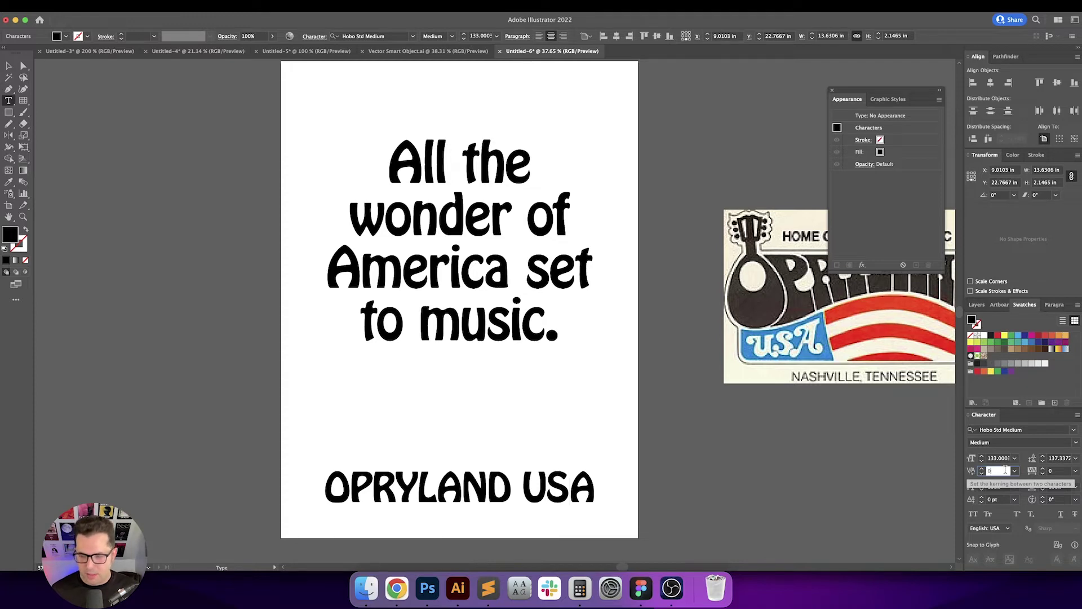
type("-30")
key("Return")
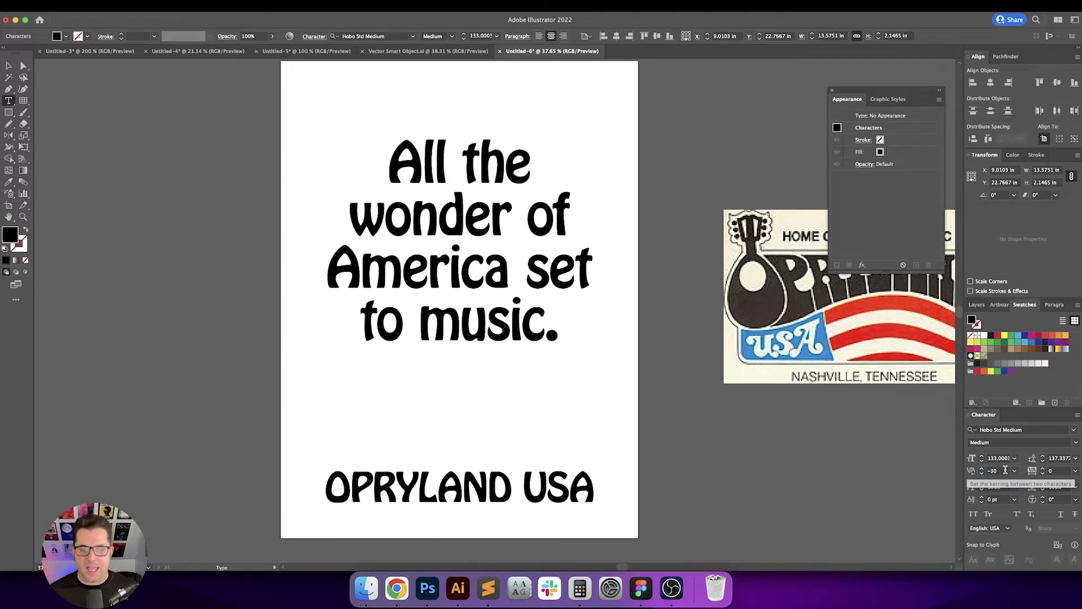
left_click(1005, 470)
key("Escape")
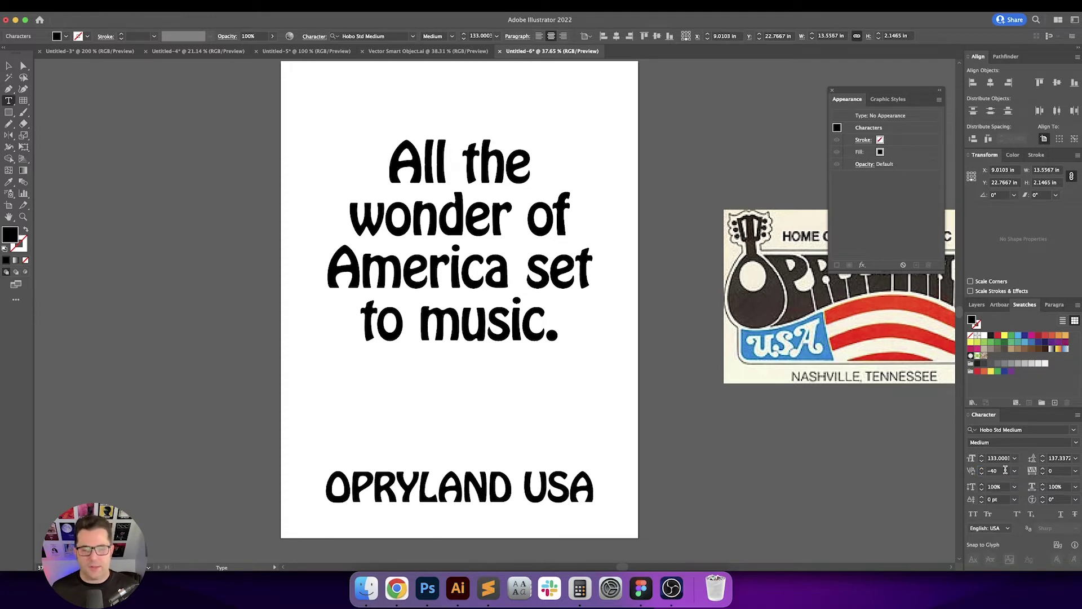
key("Escape")
left_click(789, 491)
key("space")
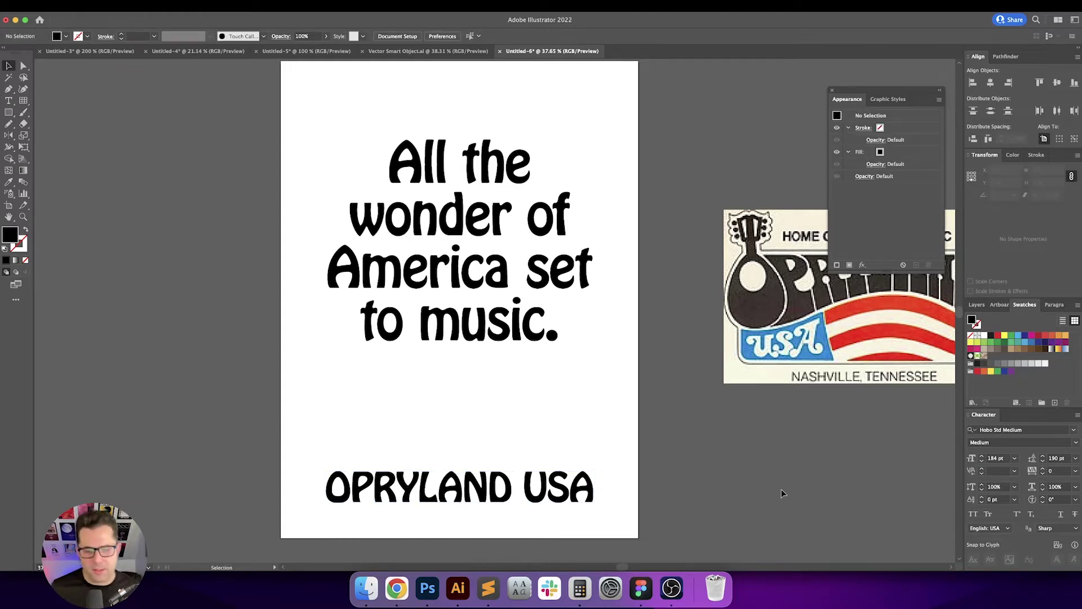
Try replacing the capitals in OPRYLAND with mixed case as "Opryland" and undo the retyping.
left_click(560, 496)
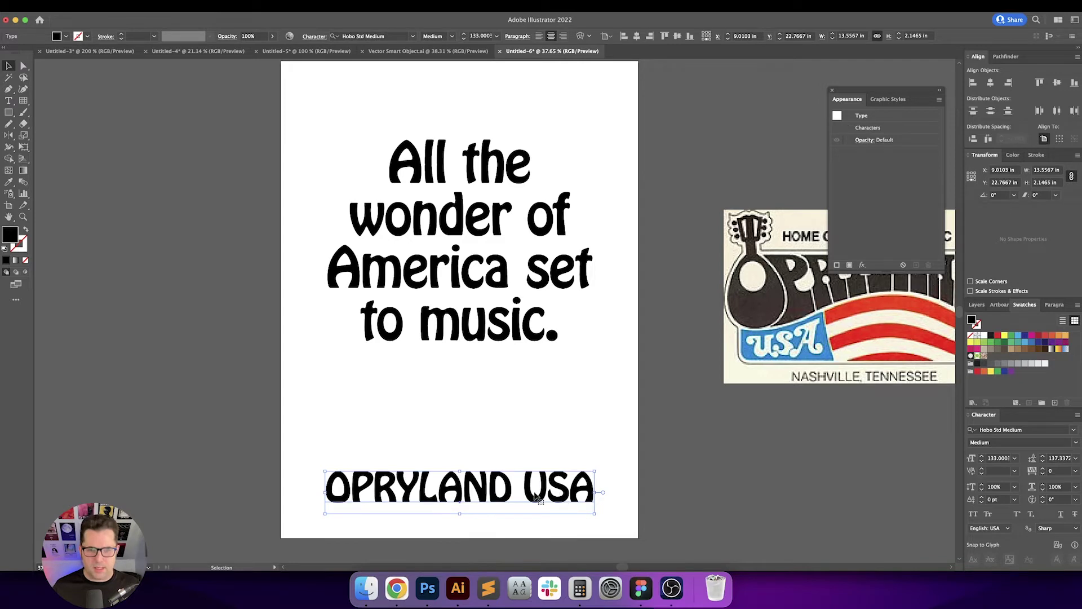
double_click(514, 490)
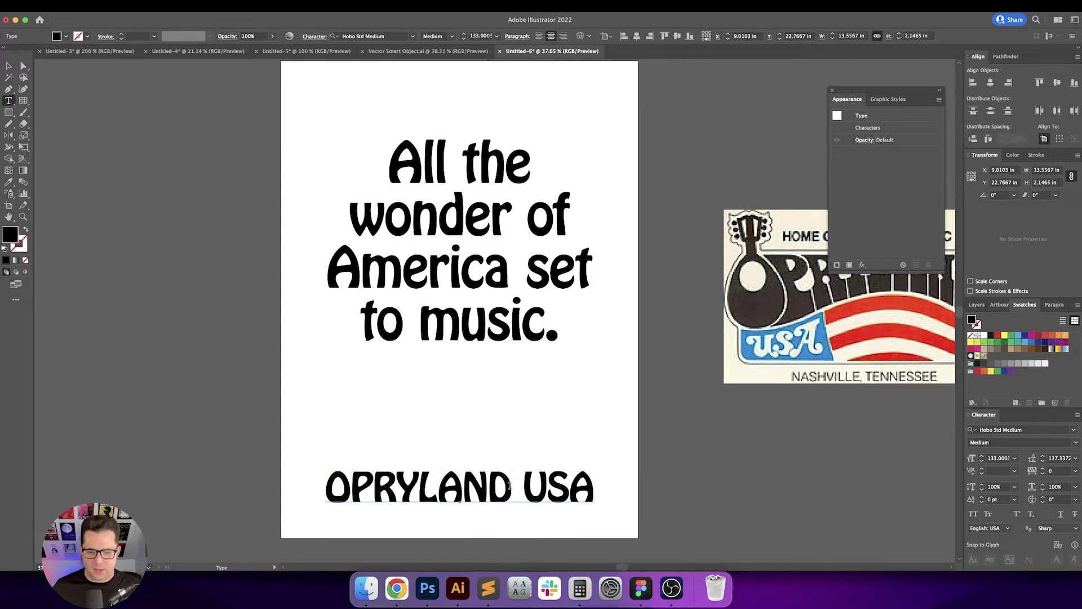
left_click_drag(512, 490, 356, 486)
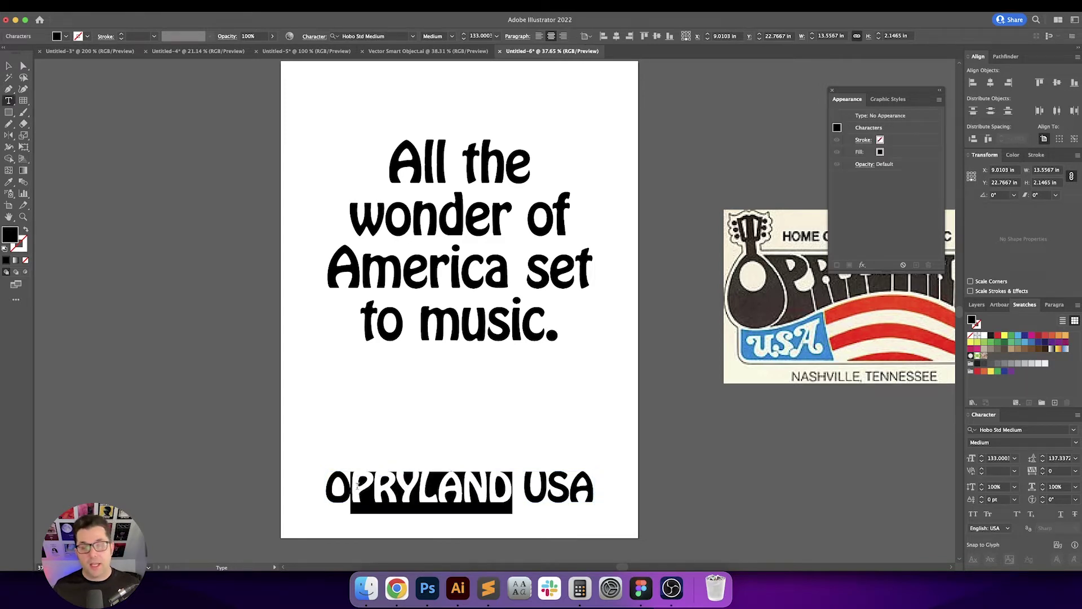
type("pryland")
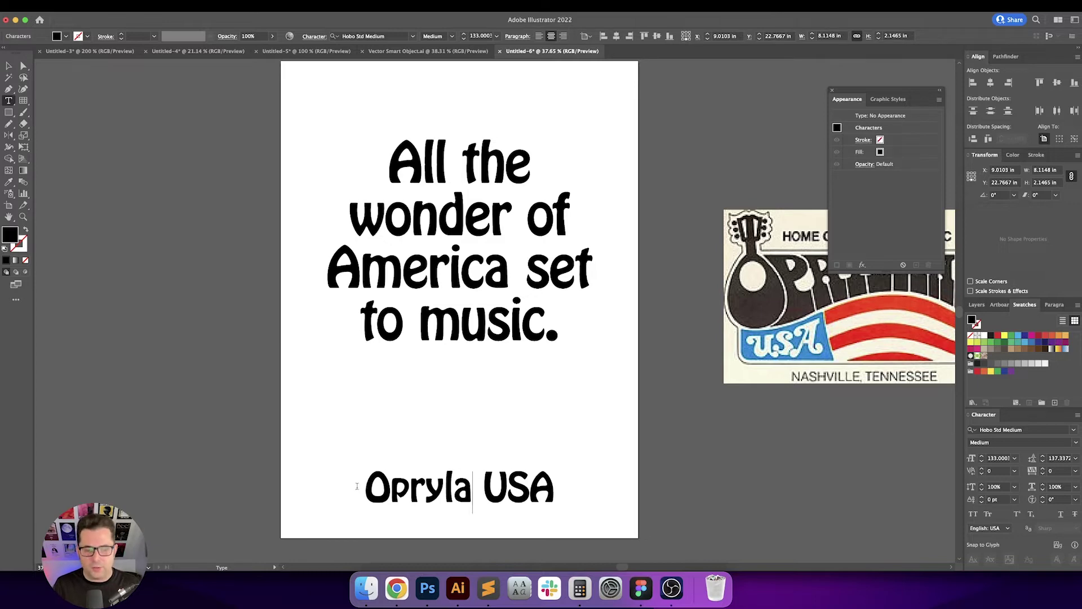
key("End")
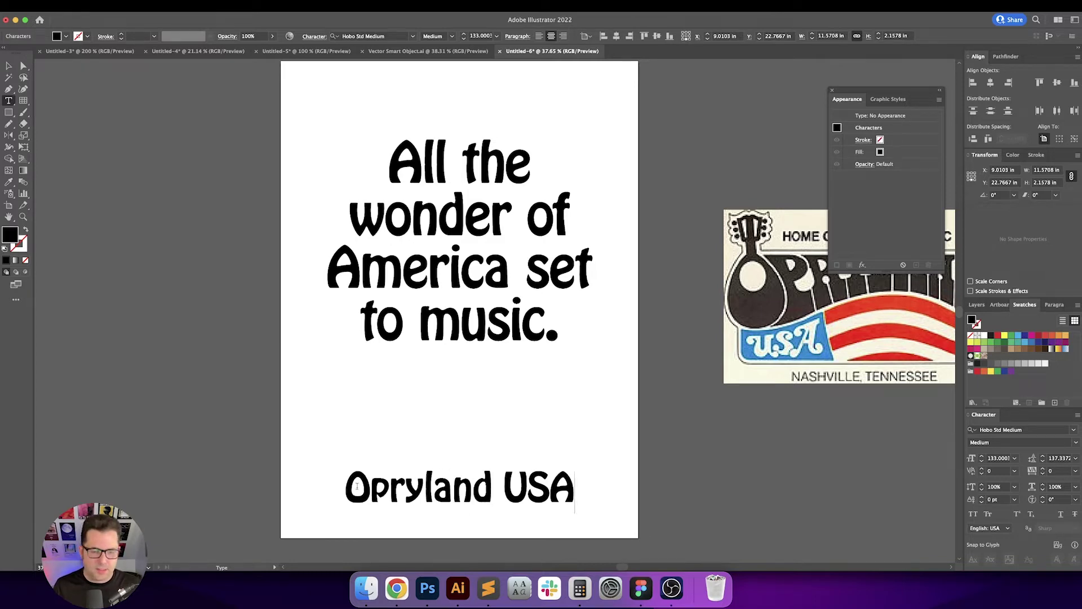
key("Escape")
key("super+z")
key("Escape")
left_click(548, 430)
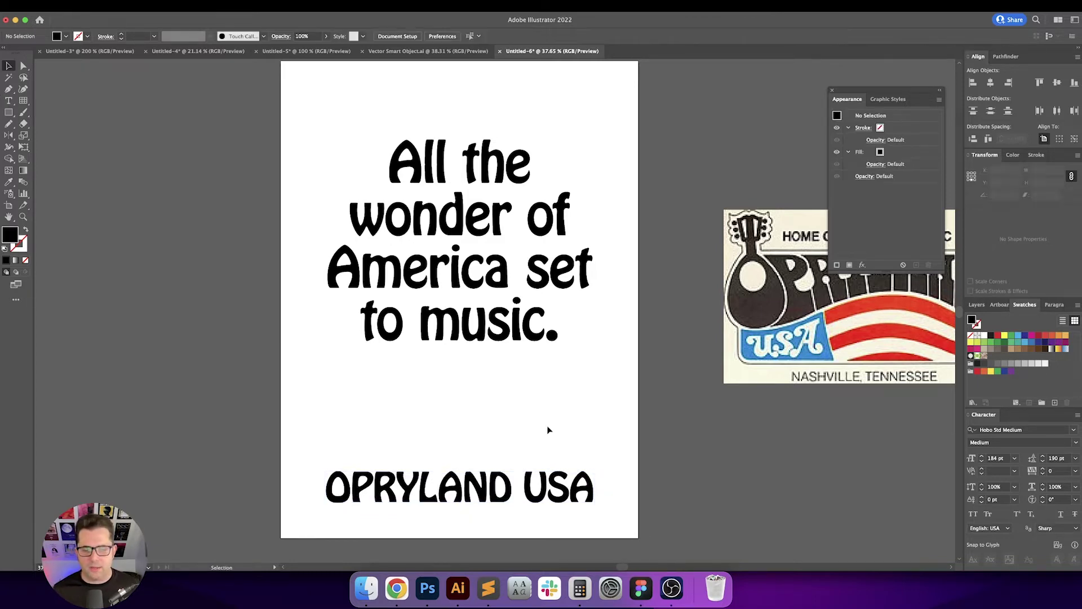
Align the slogan text to the top of its text frame and deselect it.
scroll(550, 423, "down", 2)
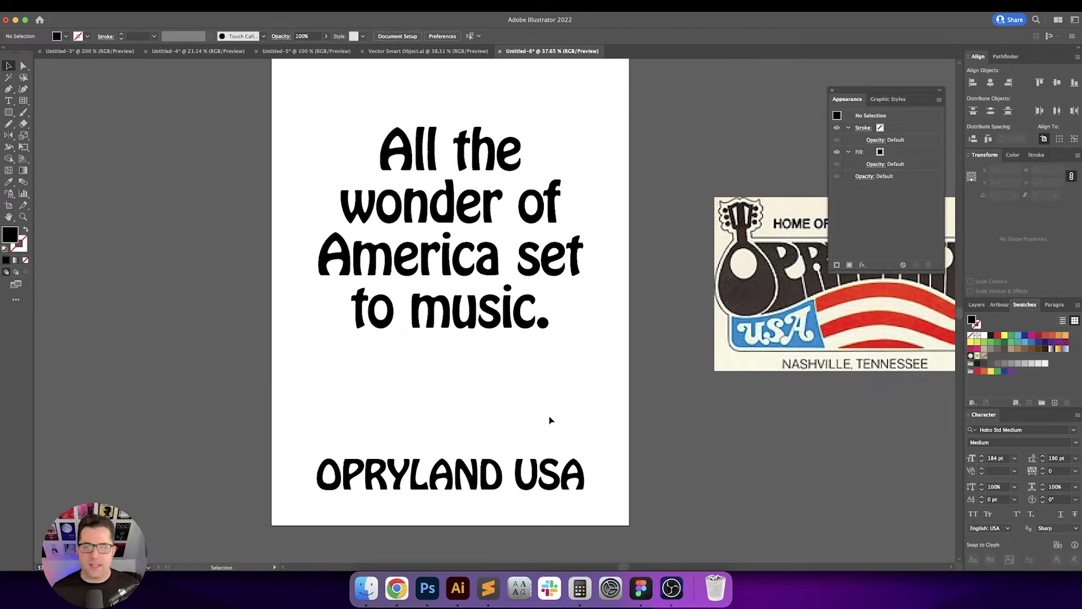
scroll(551, 420, "up", 2)
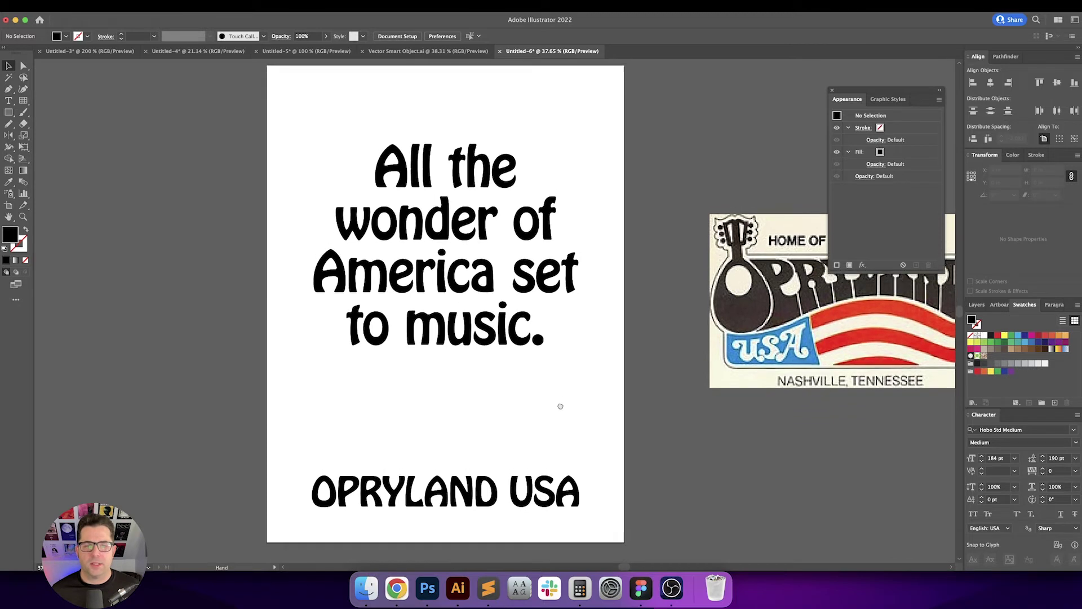
scroll(562, 411, "up", 1)
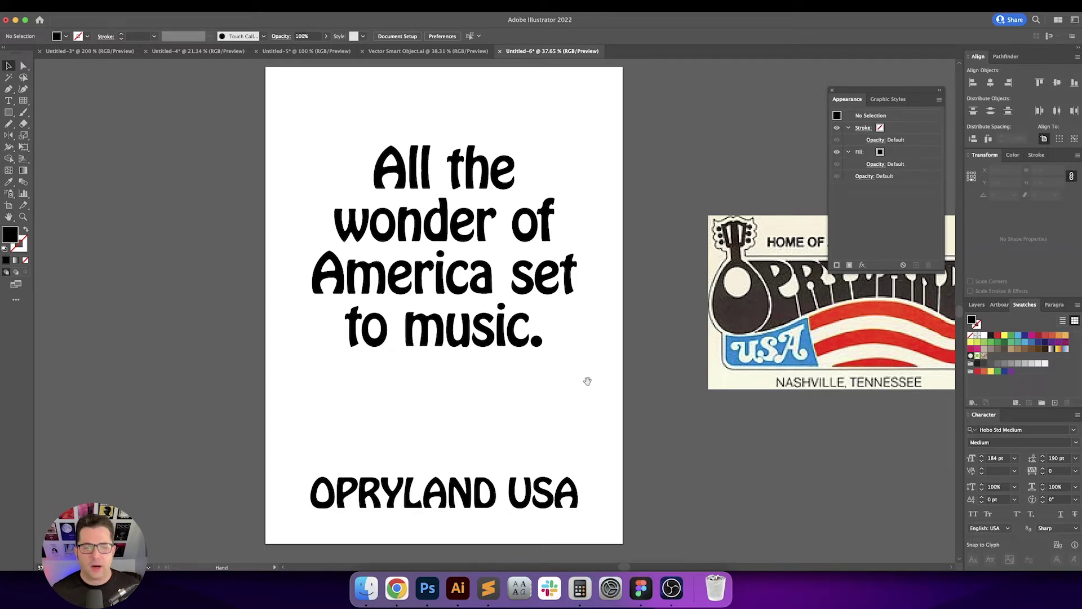
left_click_drag(587, 379, 593, 386)
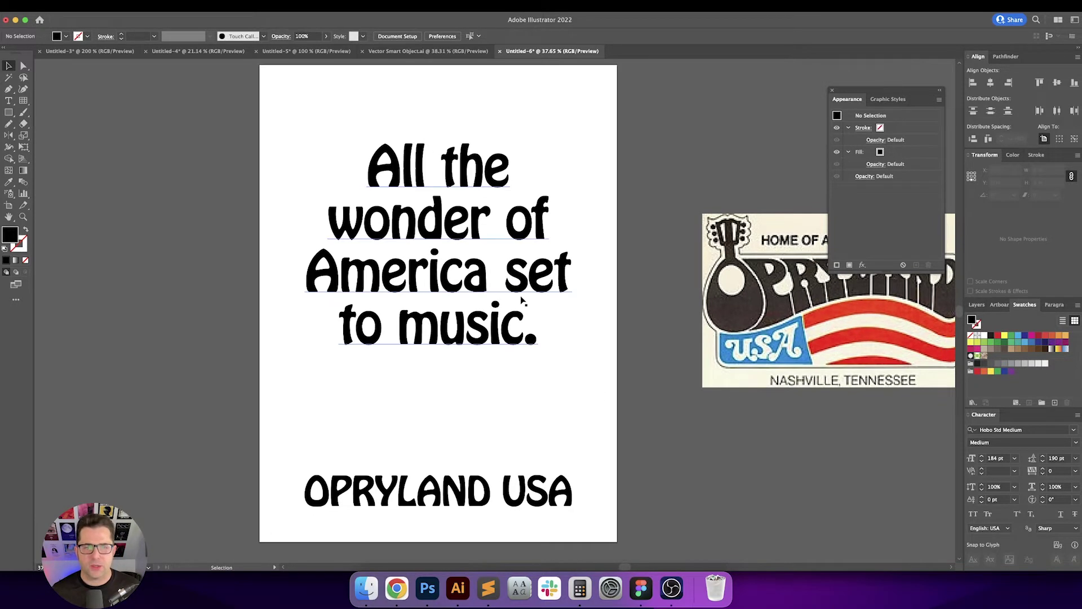
left_click(399, 304)
left_click(612, 36)
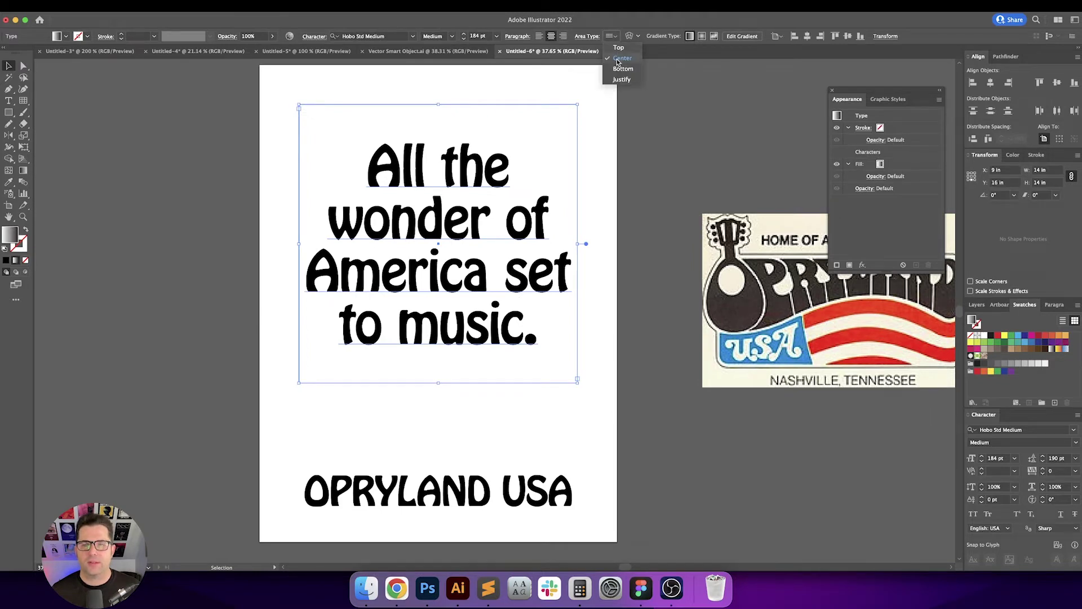
left_click(618, 49)
left_click(648, 130)
left_click_drag(690, 128, 696, 130)
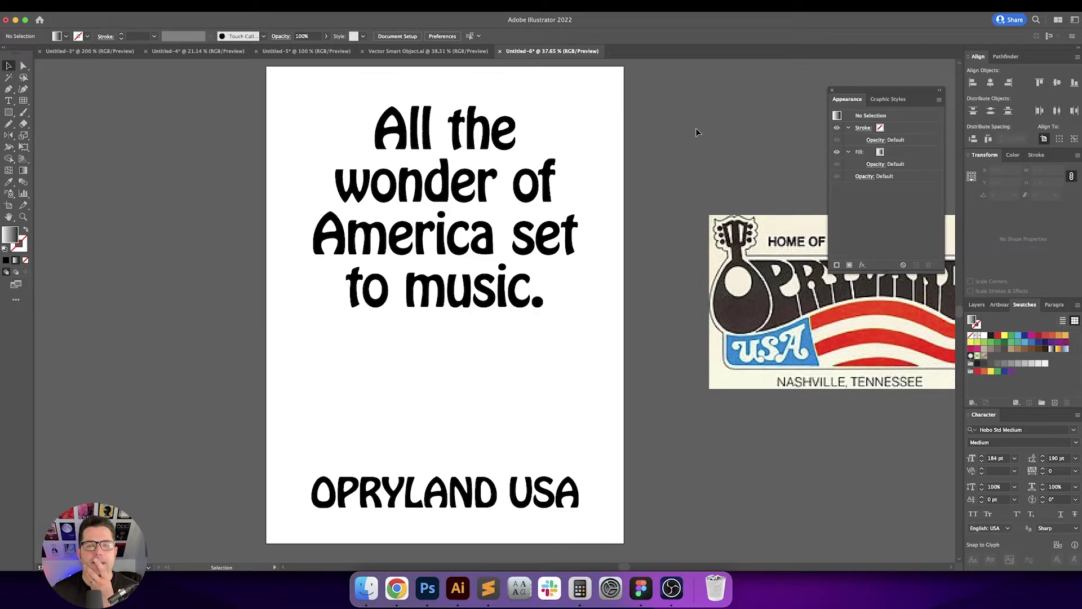
Duplicate the OPRYLAND USA line into the gap above it and change the copy's text to "Do-Wah-Diddy City".
left_click_drag(517, 486, 519, 407)
double_click(518, 407)
triple_click(500, 409)
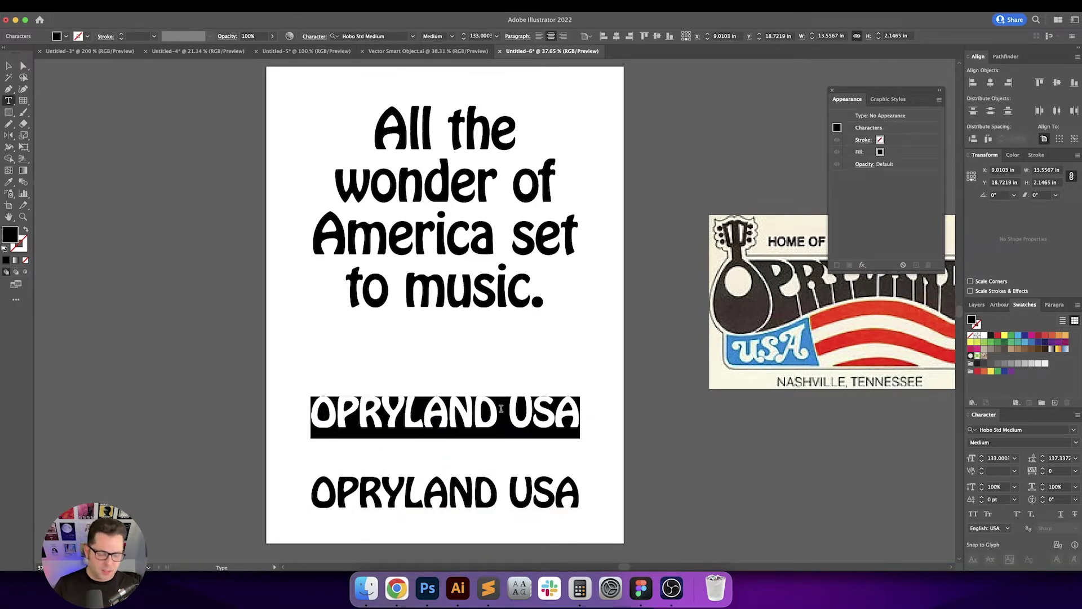
type("Do-W")
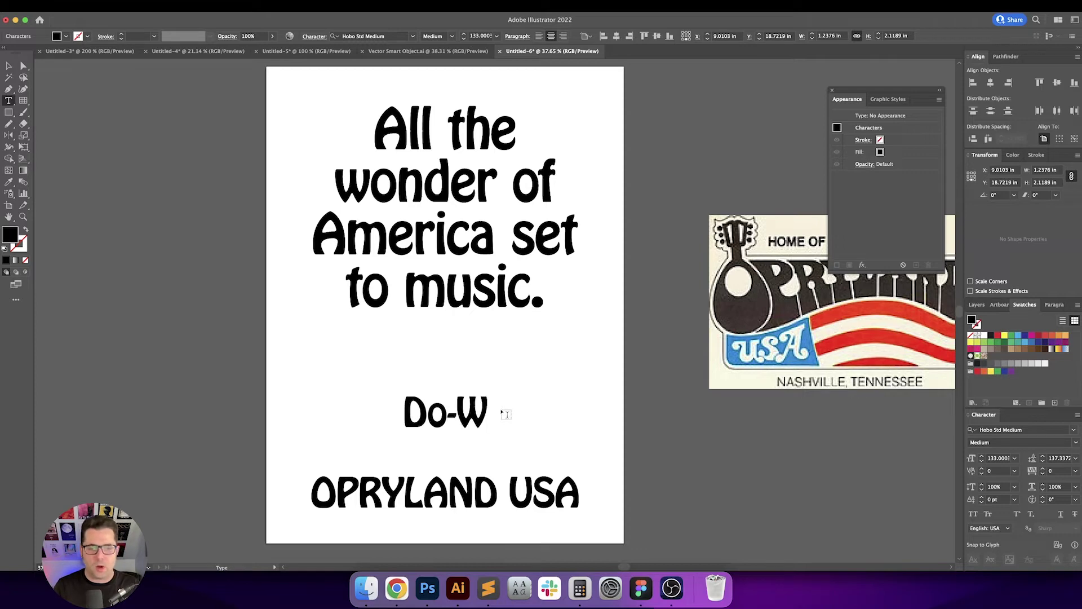
type("ah-Diddy ")
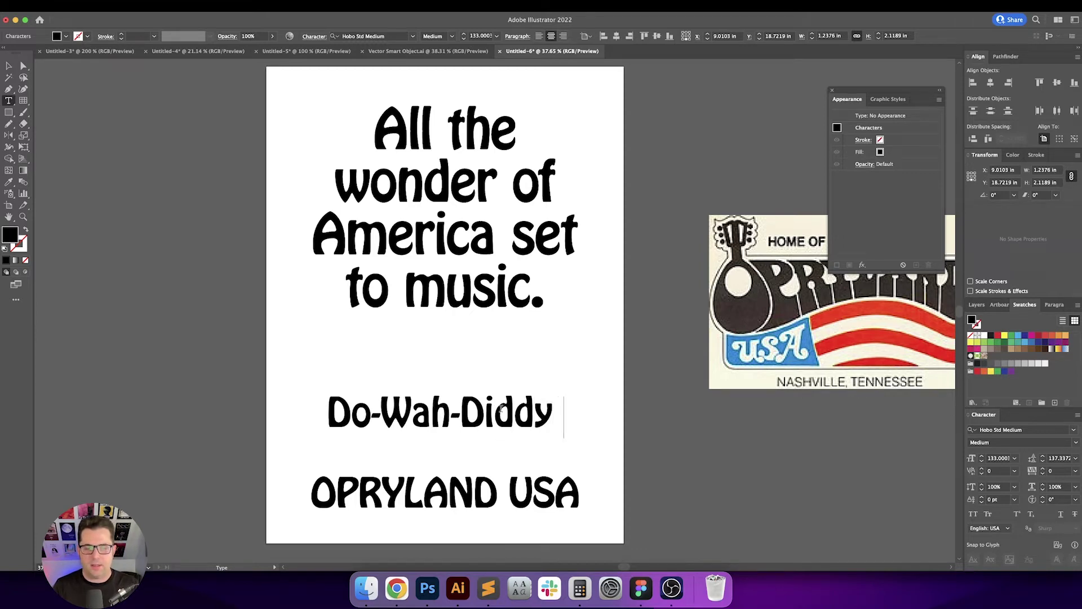
type("City")
key("Escape")
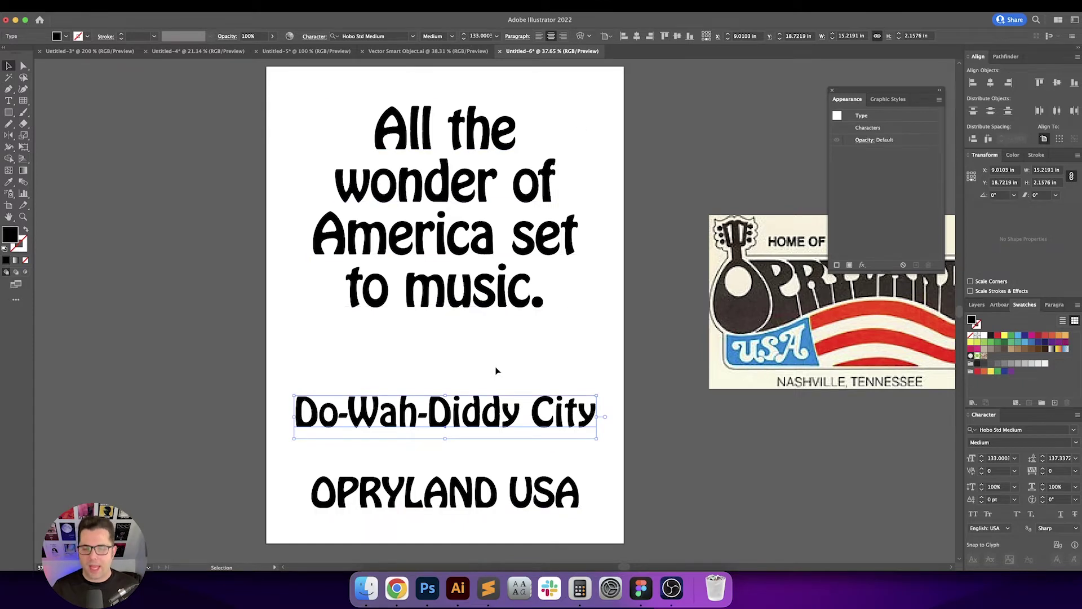
left_click_drag(496, 370, 547, 410)
left_click(601, 374)
Try the Do-Wah-Diddy City line at 18 in wide and reduce it proportionally to a width of 14 in.
left_click(570, 415)
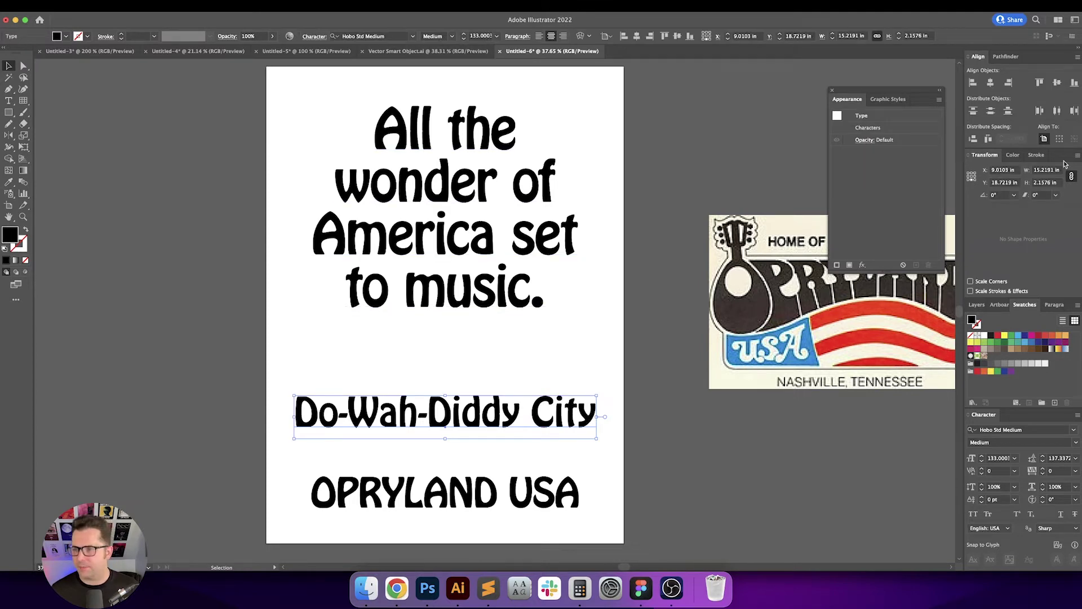
left_click(1047, 170)
type("18")
key("Return")
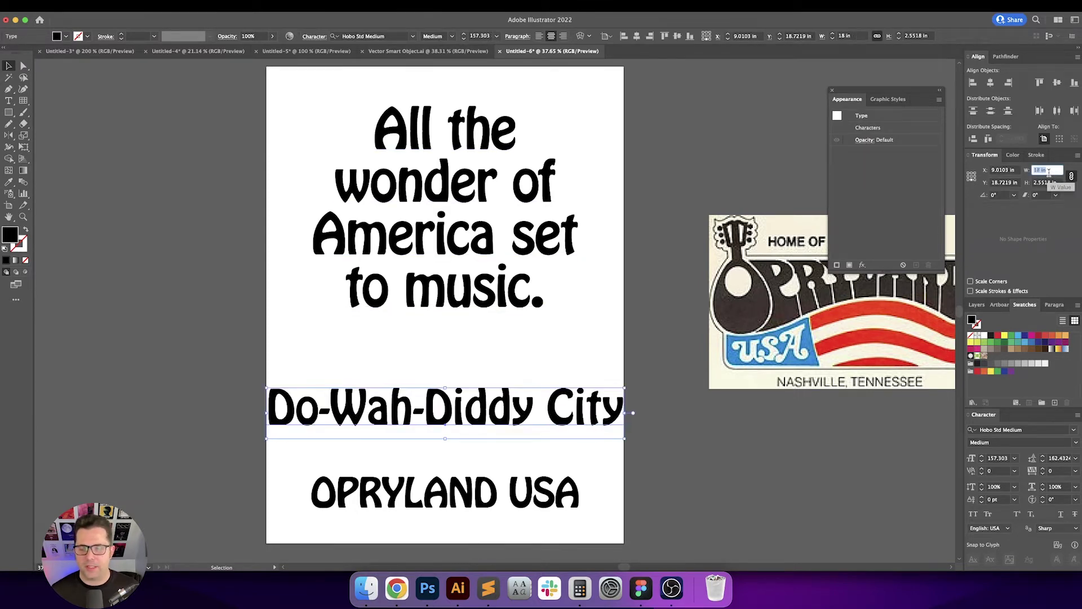
key("Down")
key("Down")
key("Down")
key("Down")
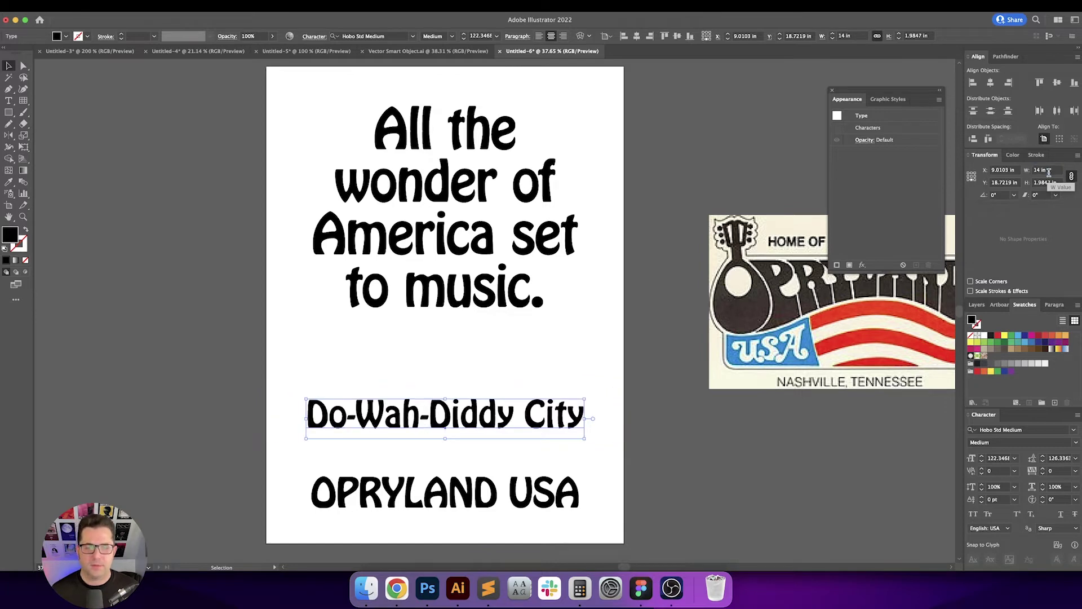
Scale the OPRYLAND USA line proportionally to a height of 1 in and deselect it.
left_click(543, 515)
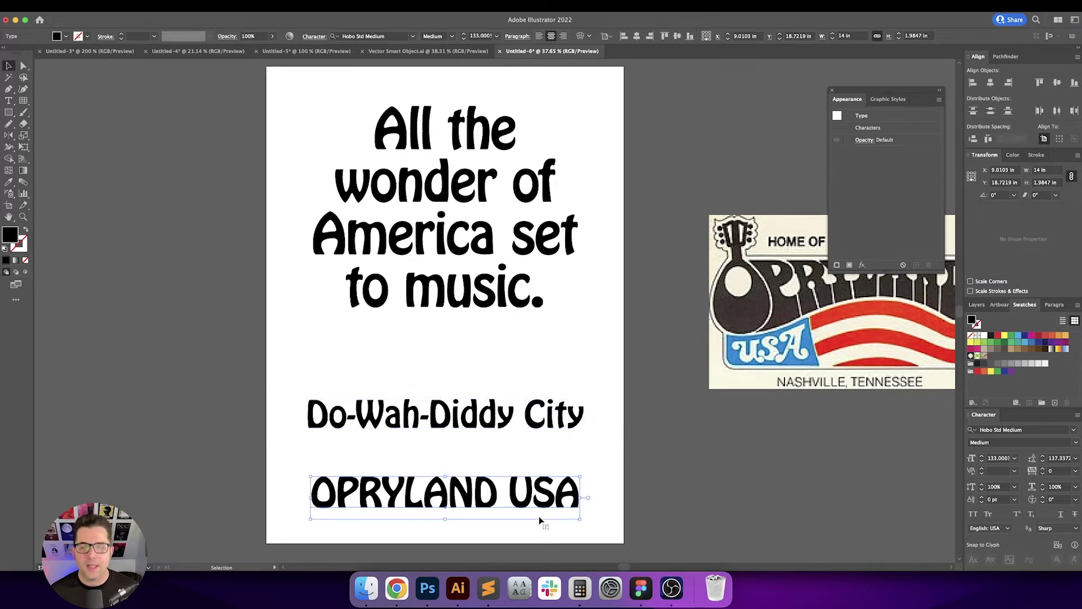
left_click(1052, 169)
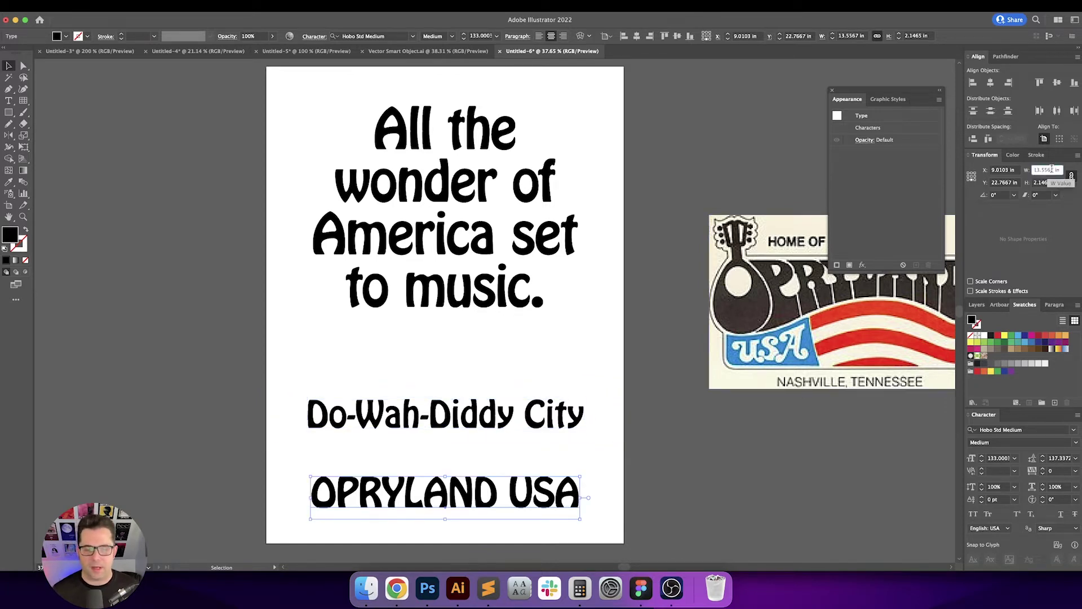
key("Tab")
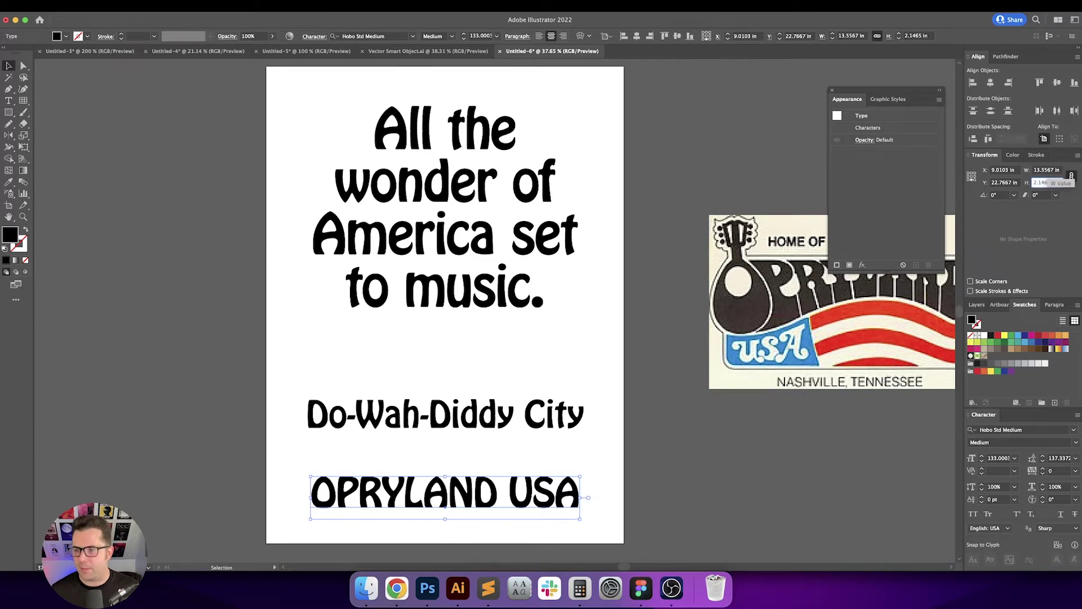
type("1")
key("Return")
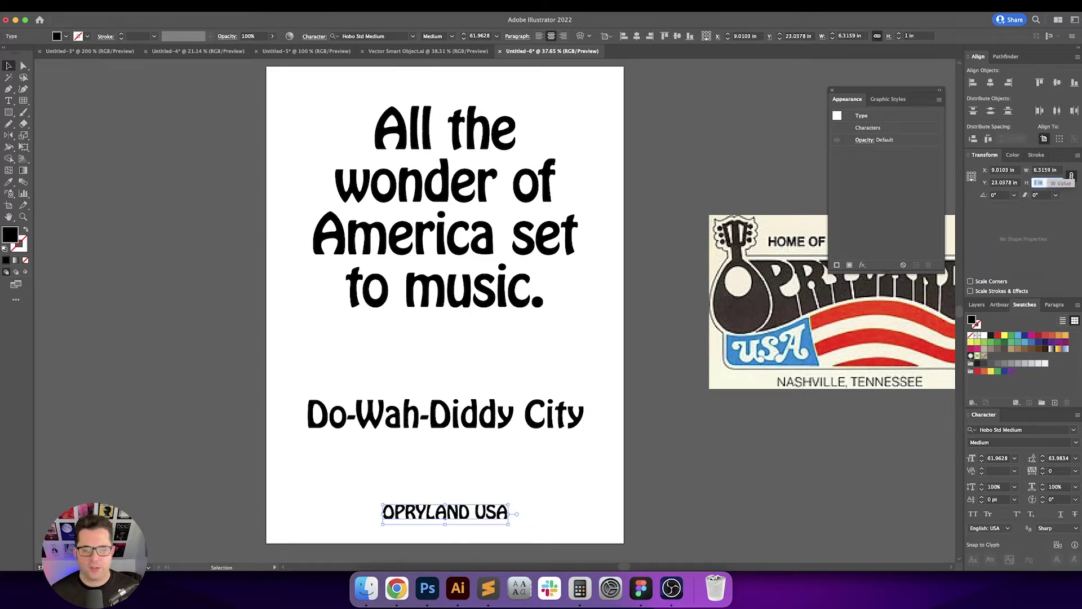
left_click(770, 513)
Align the OPRYLAND USA line to the artboard's horizontal center and bottom edge, and move it up 2 in.
scroll(763, 512, "up", 1)
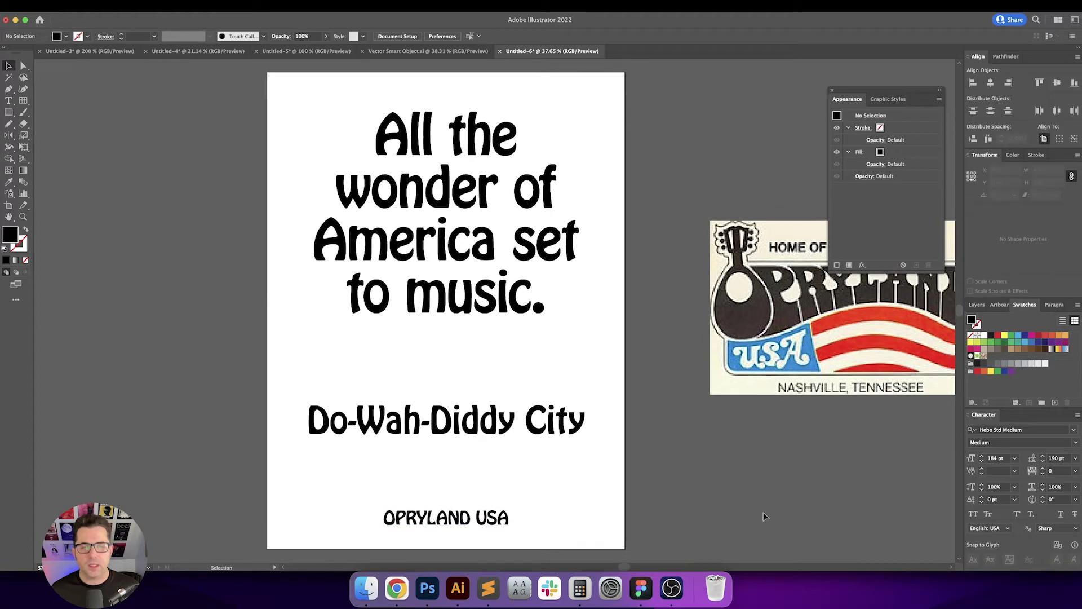
scroll(681, 479, "down", 1)
left_click(505, 504)
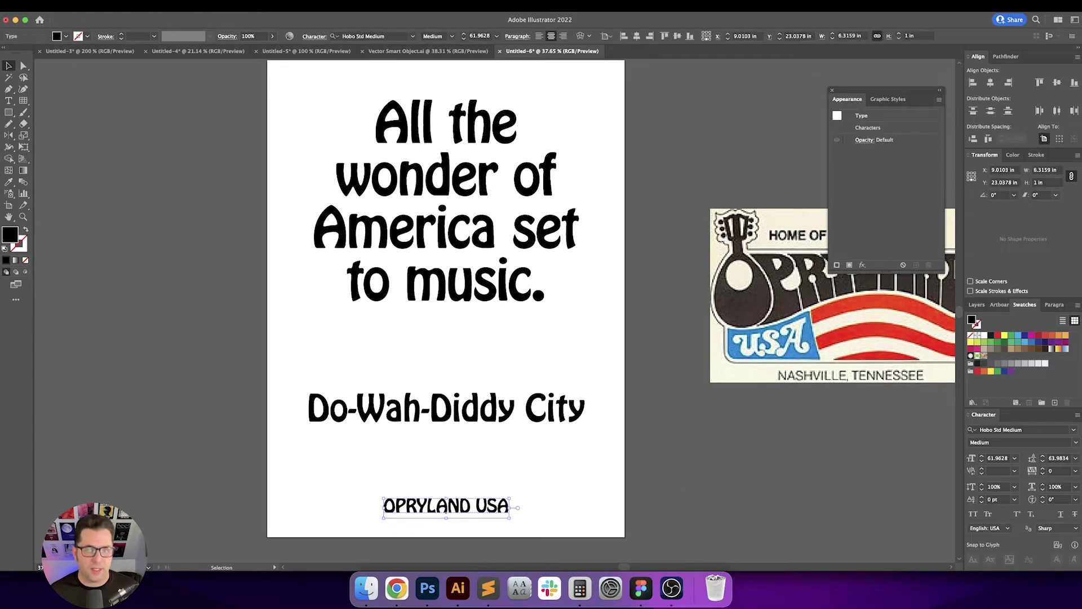
left_click(636, 36)
left_click(689, 36)
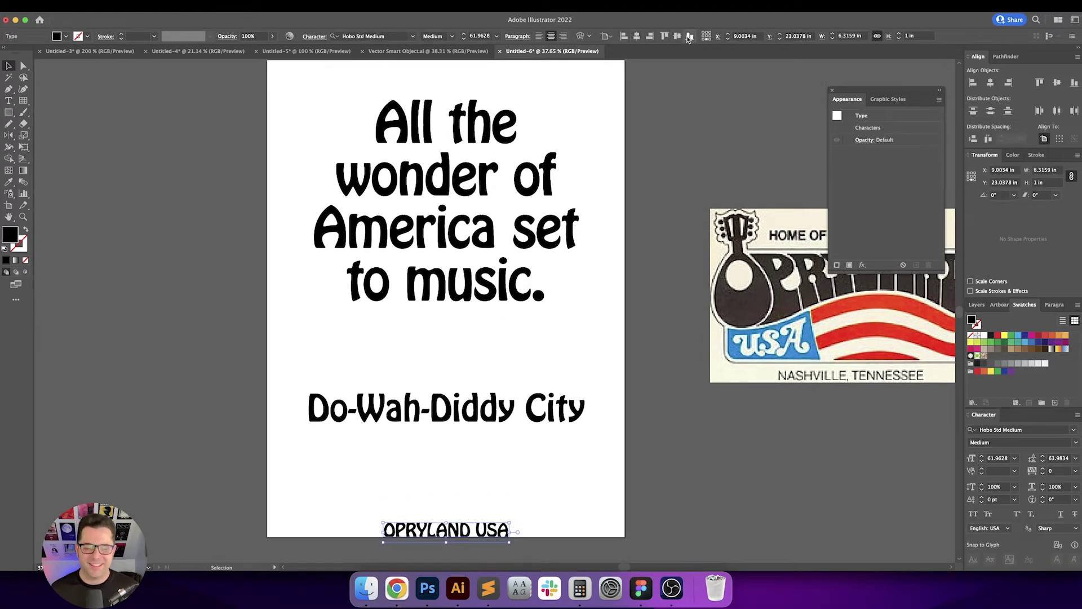
key("Return")
key("Tab")
type("-2")
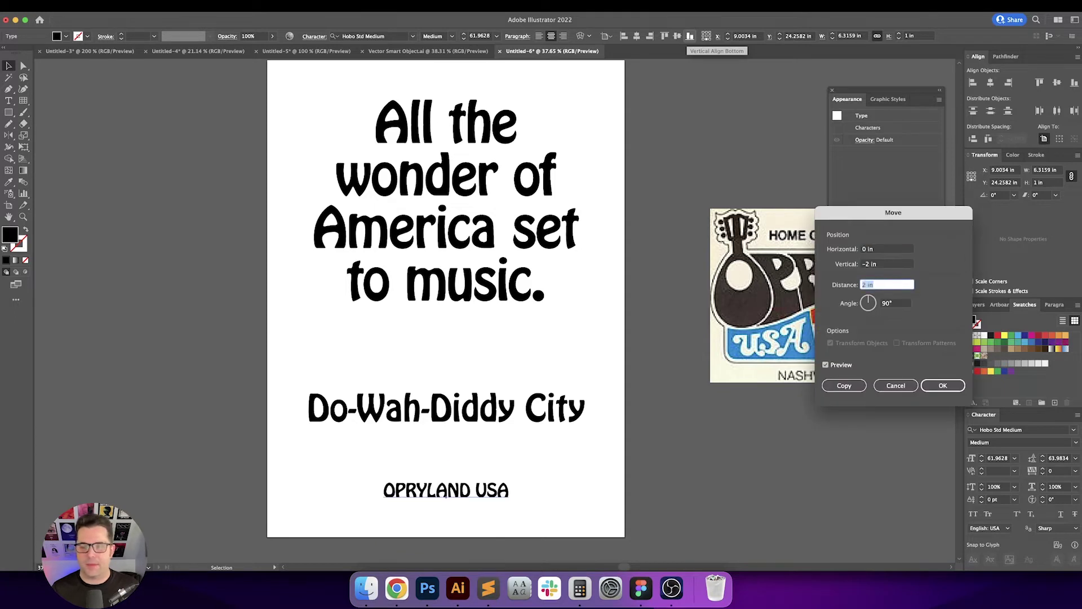
key("Return")
left_click(660, 411)
Add a line reading "VISIT" above Do-Wah-Diddy City within the same text object.
scroll(660, 411, "down", 1)
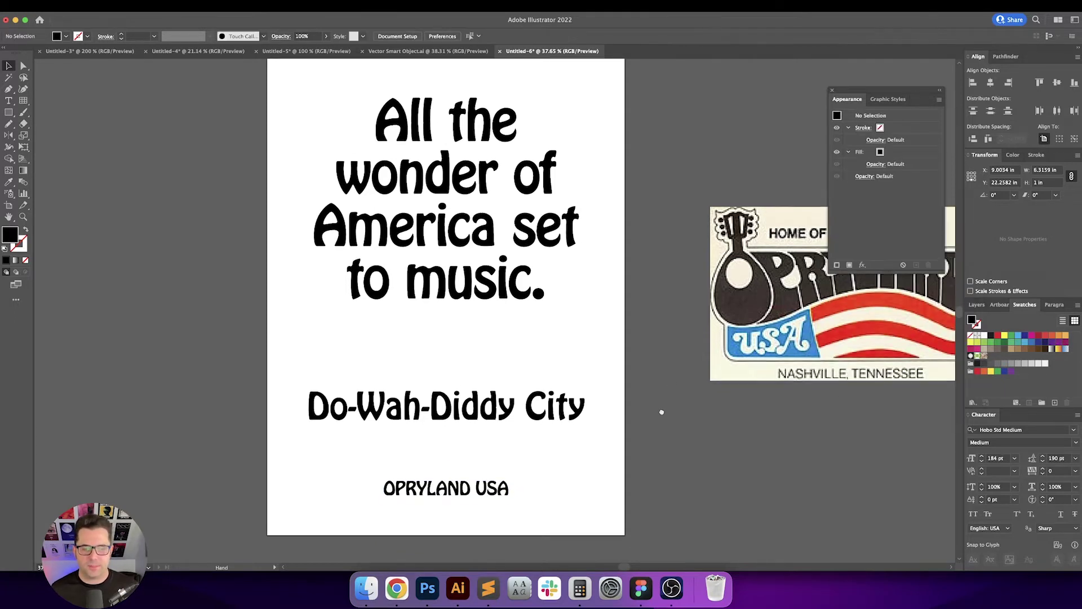
left_click(530, 411)
double_click(494, 410)
key("Up")
key("Return")
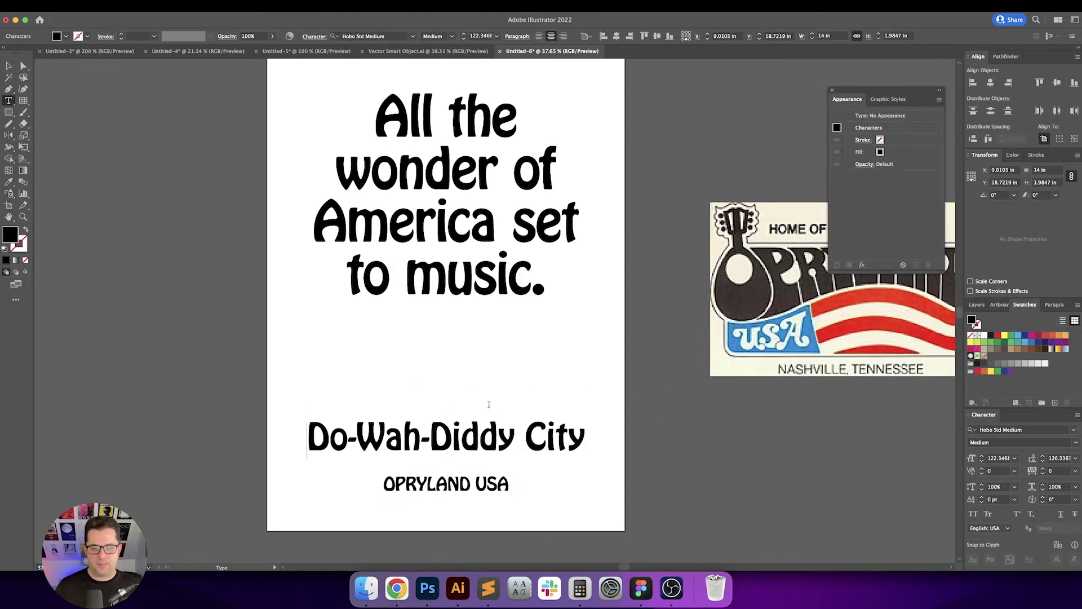
key("Up")
type("vi")
key("BackSpace")
key("BackSpace")
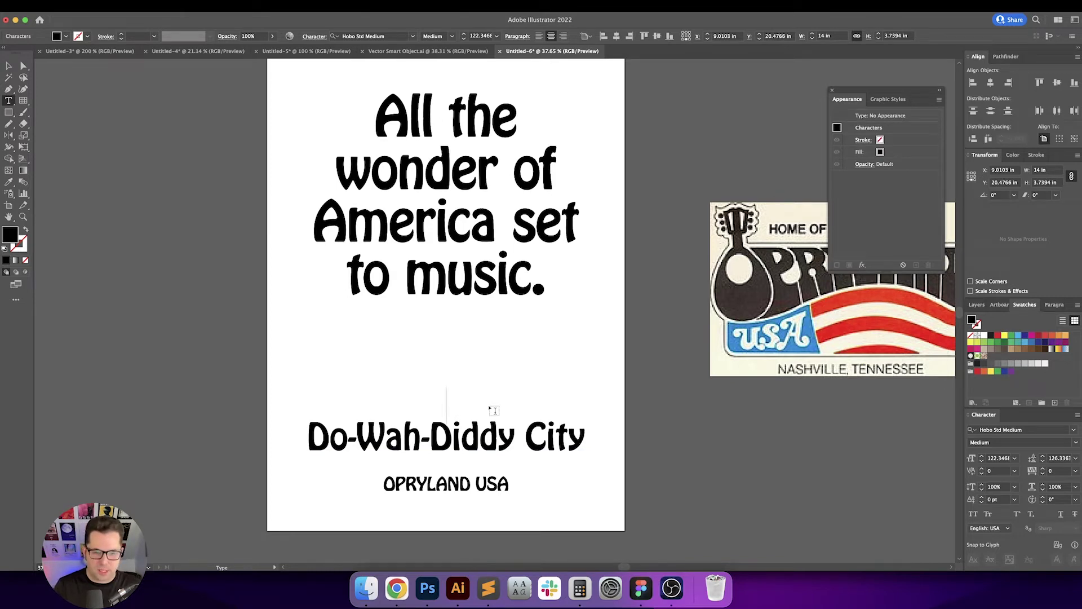
type("VISIT")
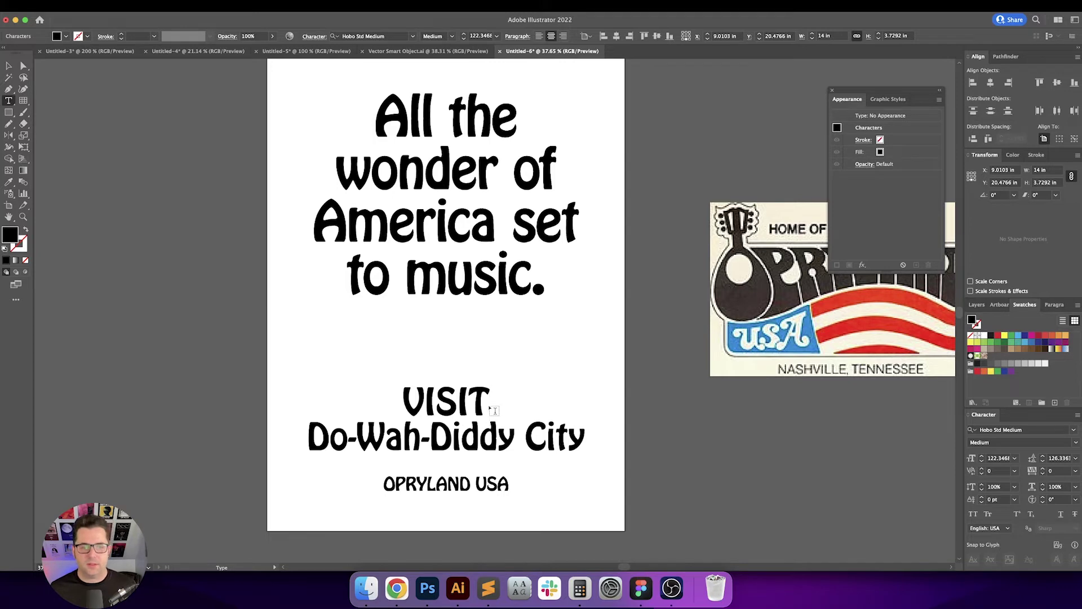
key("Escape")
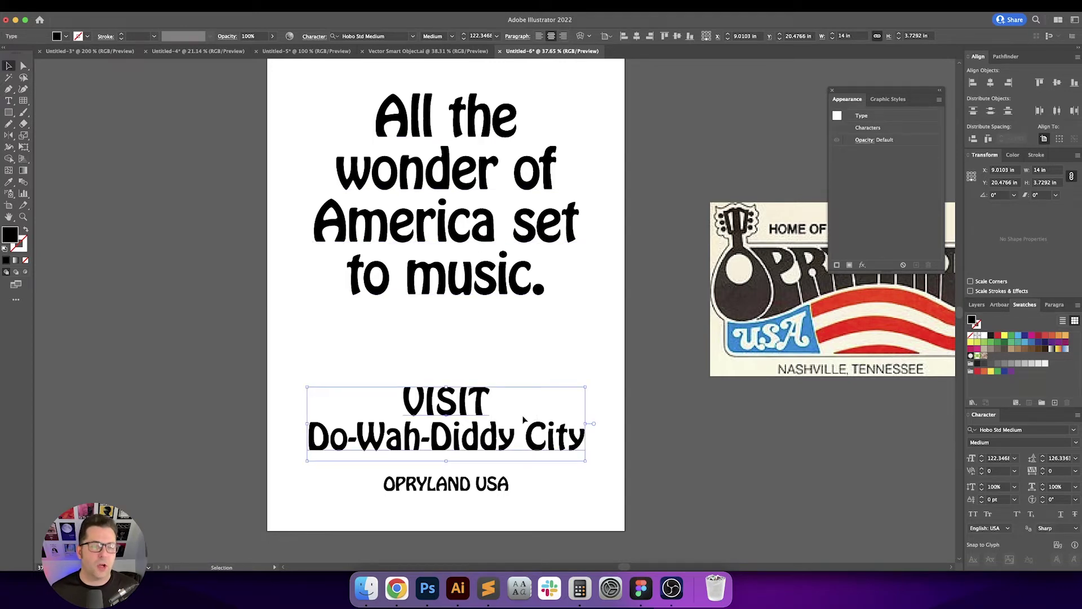
Halve the font size of the word VISIT to about 61.17 pt and finish editing the text.
double_click(458, 404)
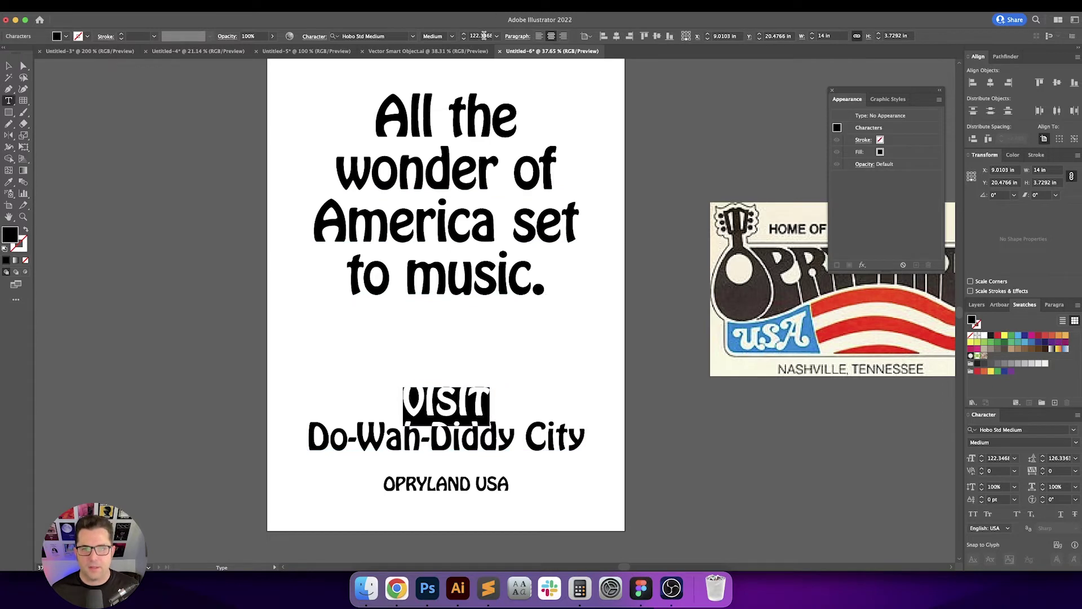
left_click(484, 35)
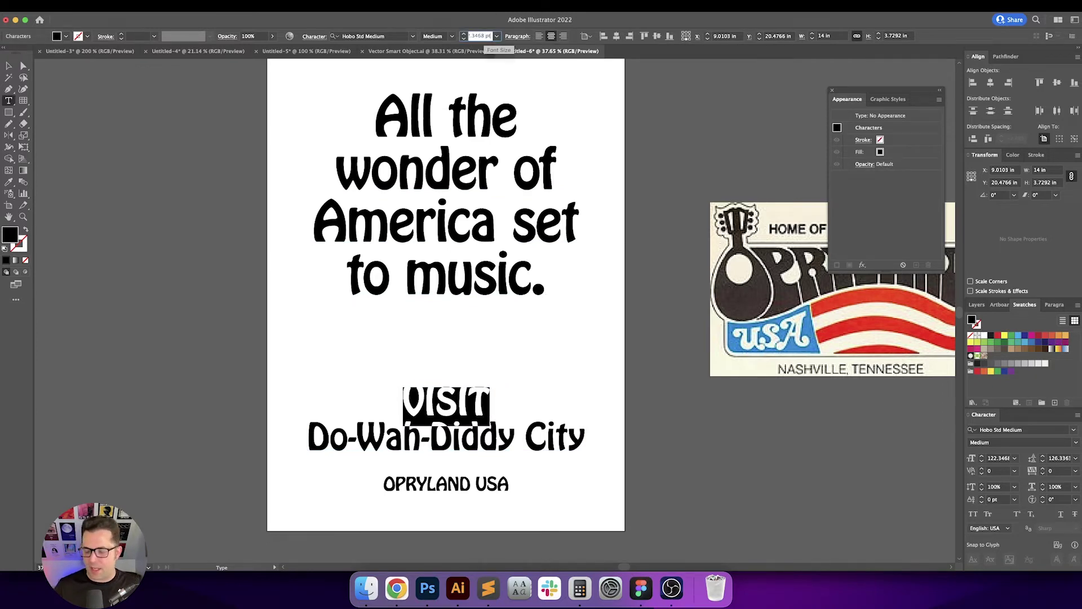
type("/2")
key("Return")
key("Escape")
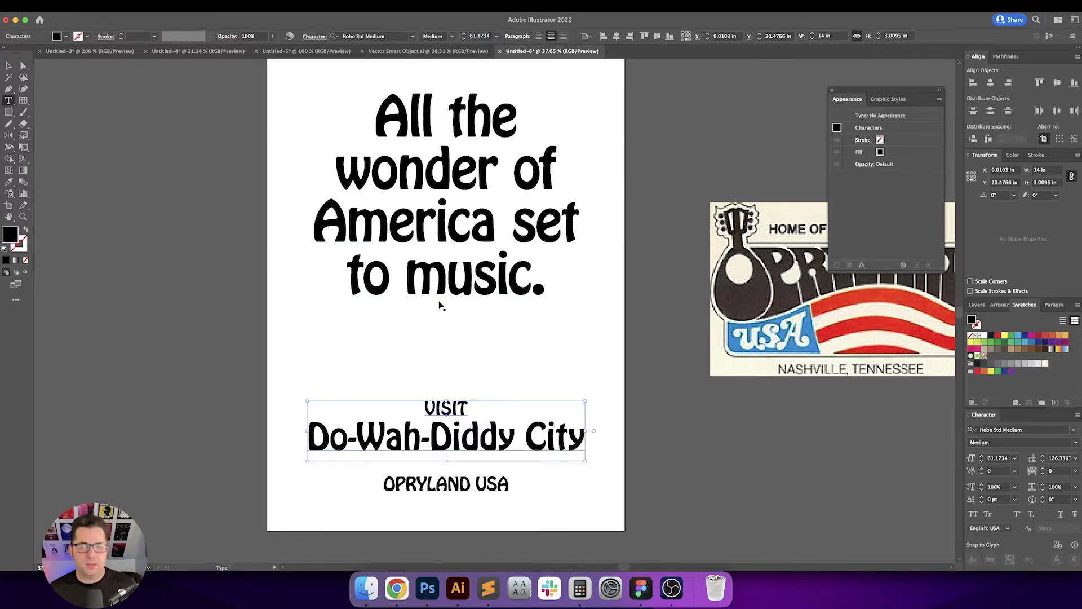
Distribute the slogan, the VISIT Do-Wah-Diddy City block and the OPRYLAND USA line with equal vertical spacing, and deselect them.
left_click(484, 263)
left_click(463, 413, "shift")
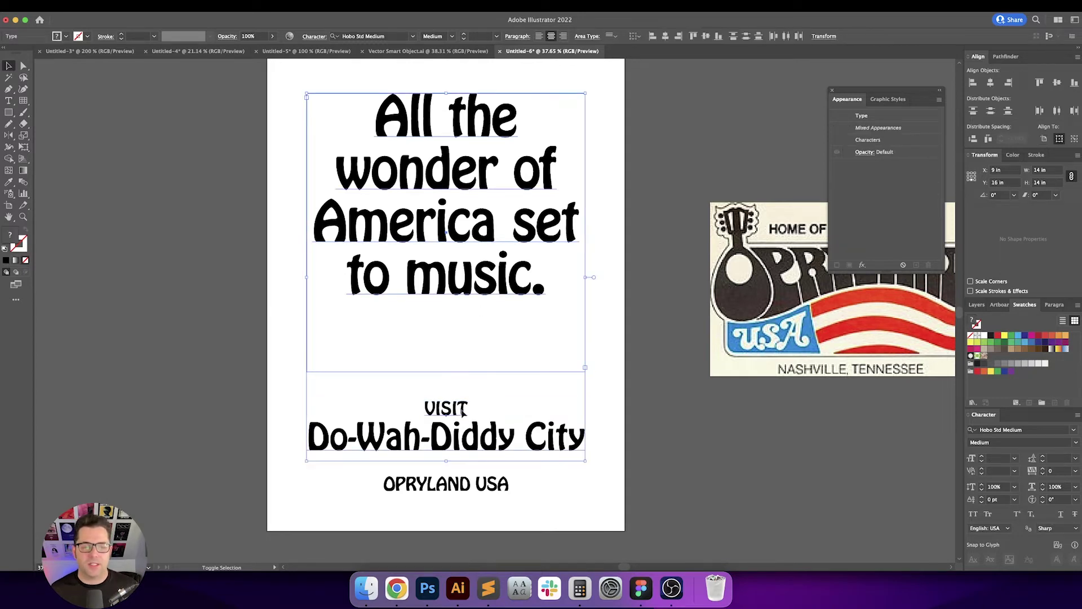
left_click(467, 476, "shift")
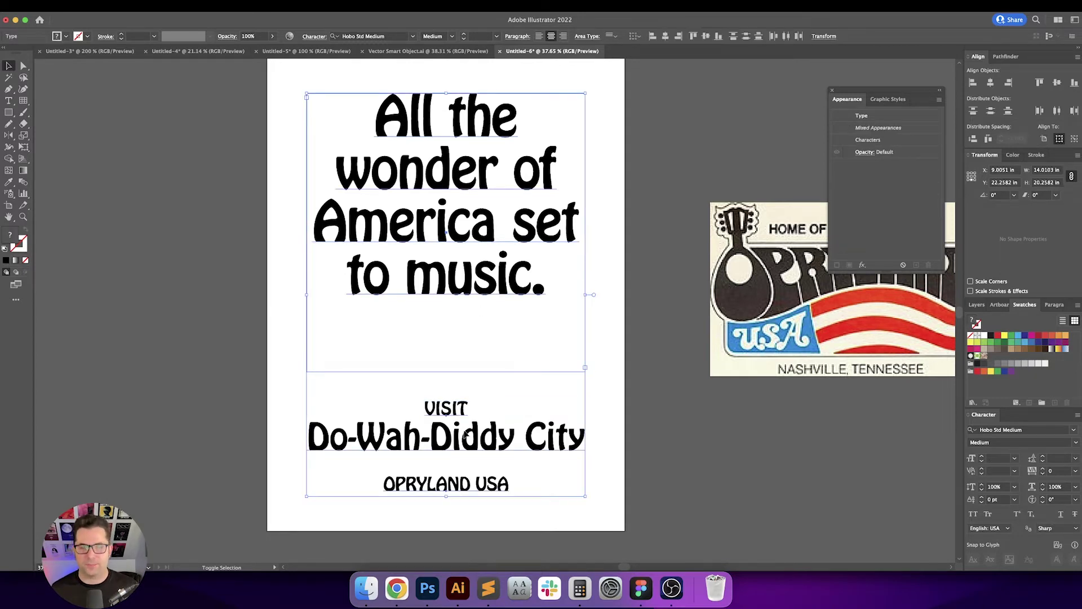
left_click(973, 139)
left_click(782, 420)
left_click_drag(783, 420, 760, 440)
Apply the dark gray swatch to all three text objects on the poster and deselect them.
left_click_drag(221, 169, 578, 520)
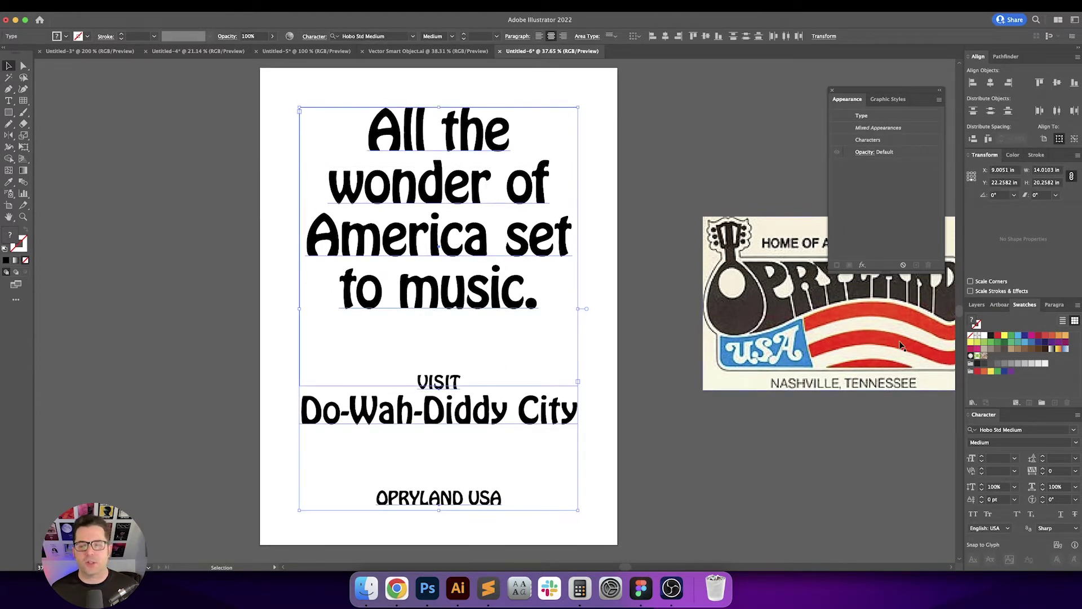
left_click(985, 364)
left_click(703, 425)
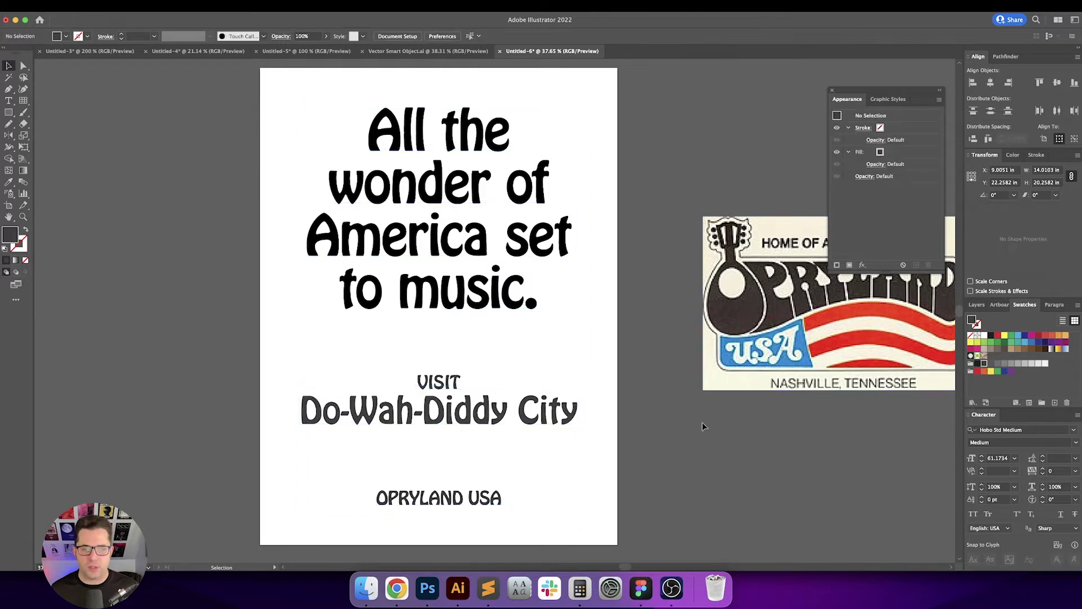
left_click(467, 252)
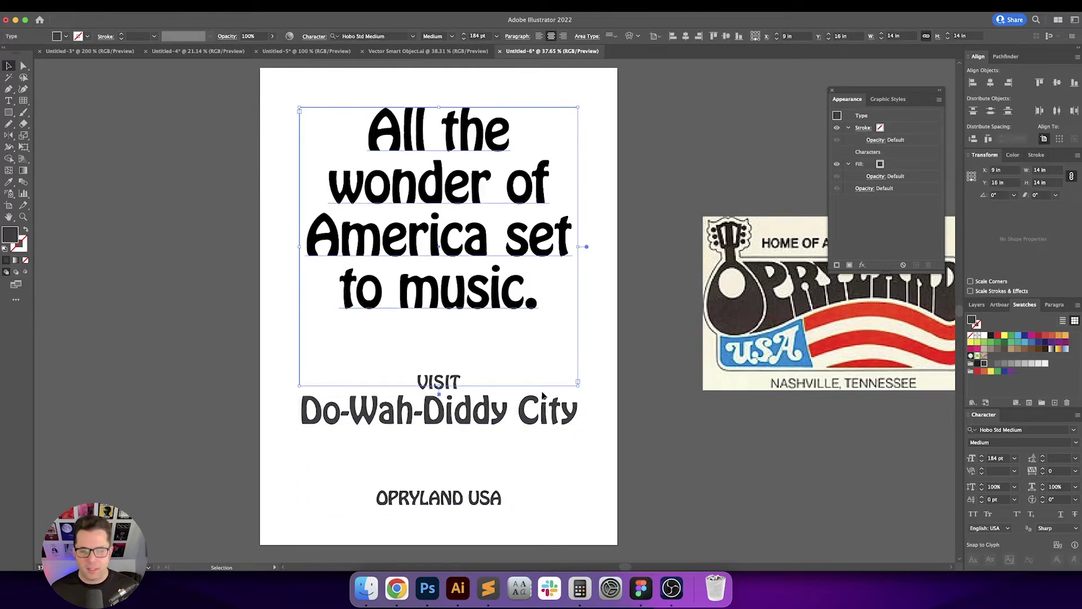
key("i")
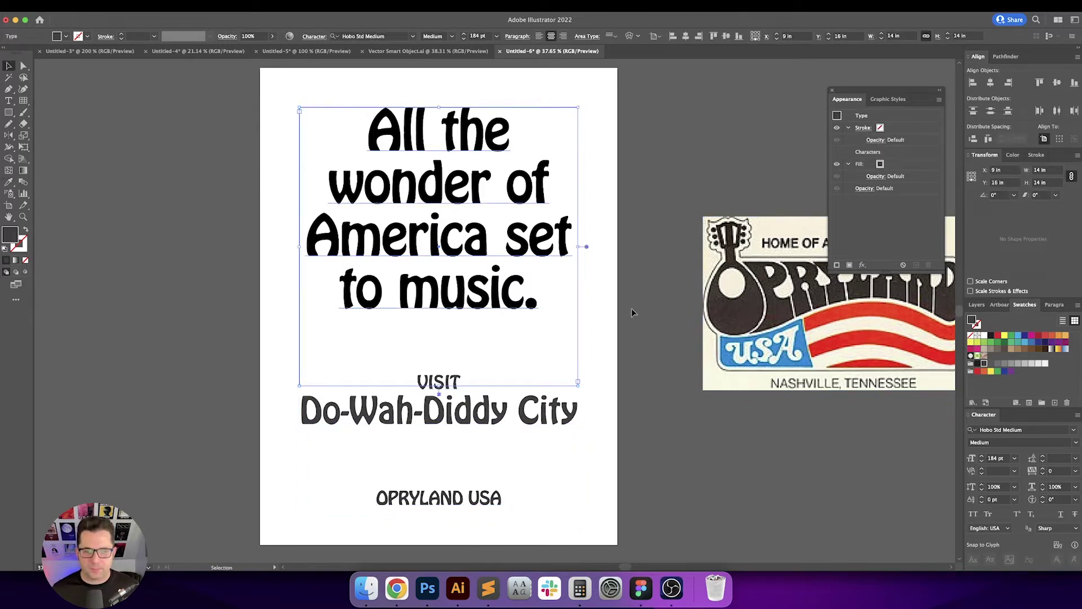
key("v")
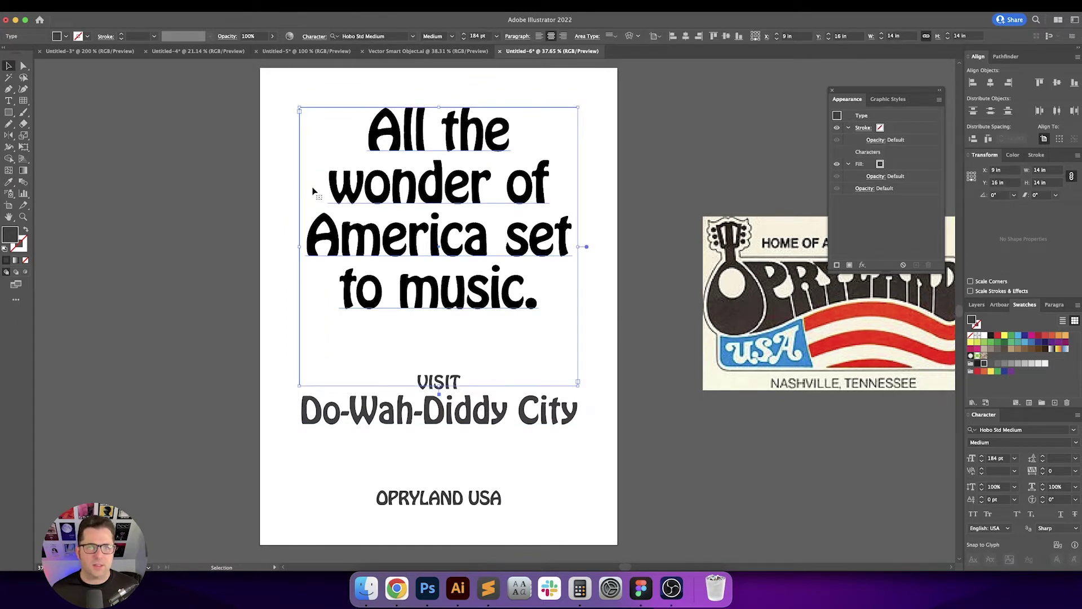
left_click(452, 420)
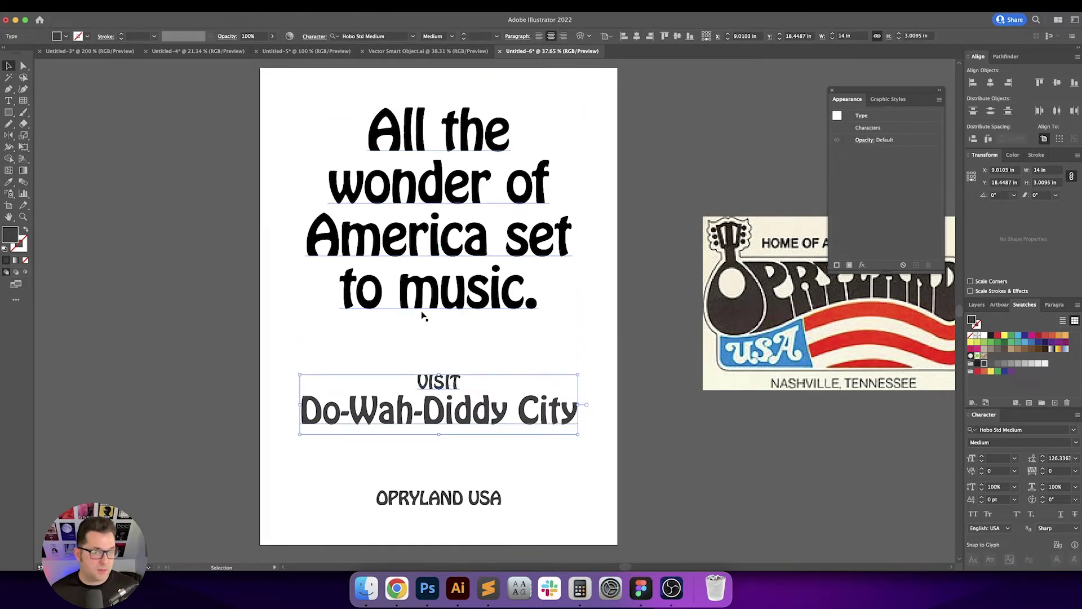
double_click(19, 241)
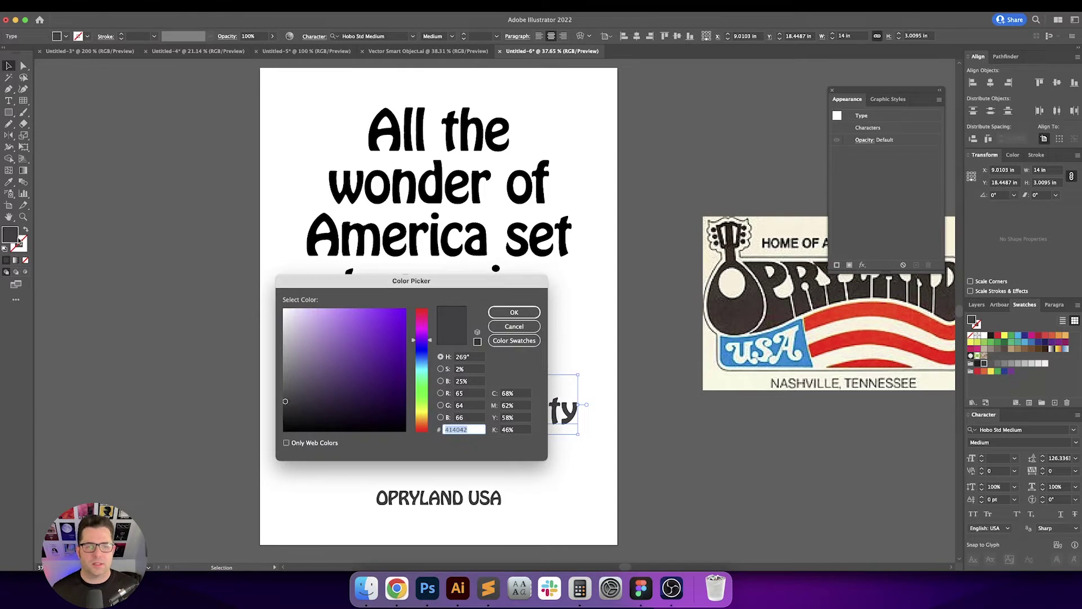
key("Escape")
key("super+z")
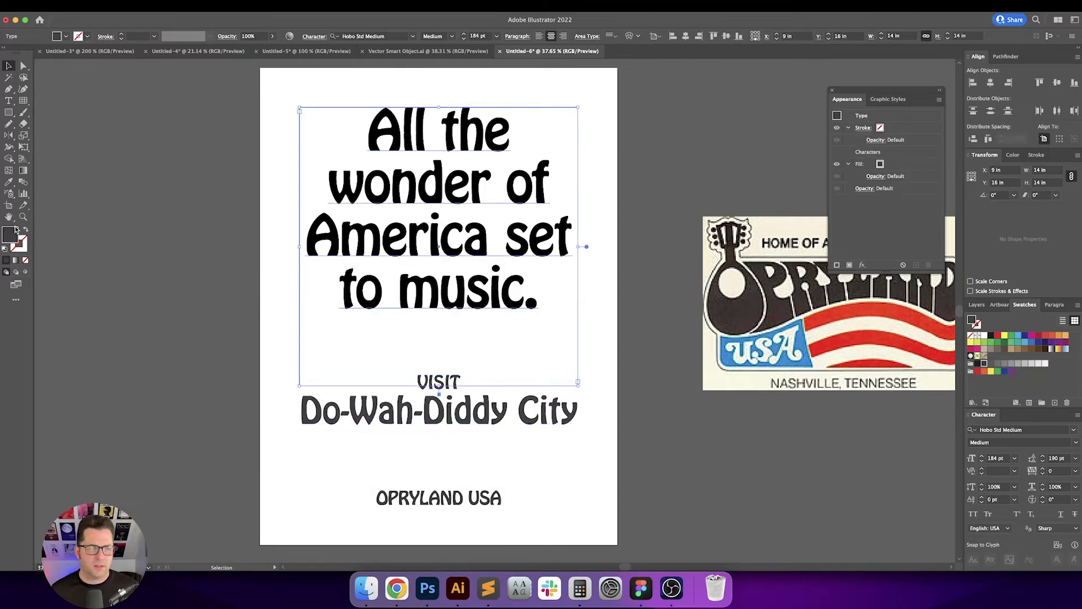
double_click(16, 231)
key("Escape")
left_click(305, 224)
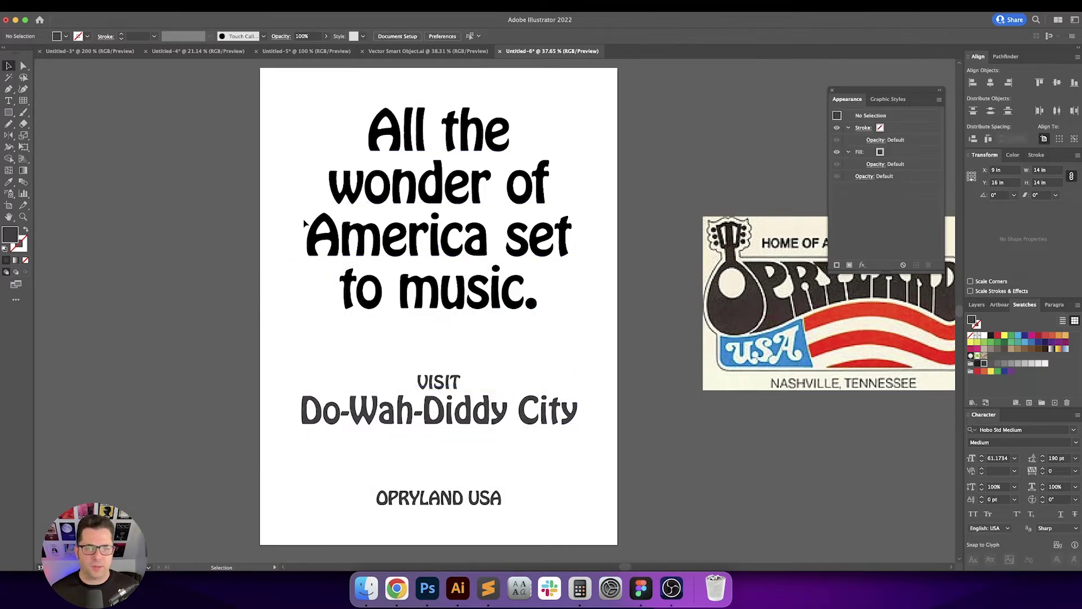
Try to recolor the slogan text object with a dark red swatch and deselect it.
left_click(305, 224)
left_click(1037, 337)
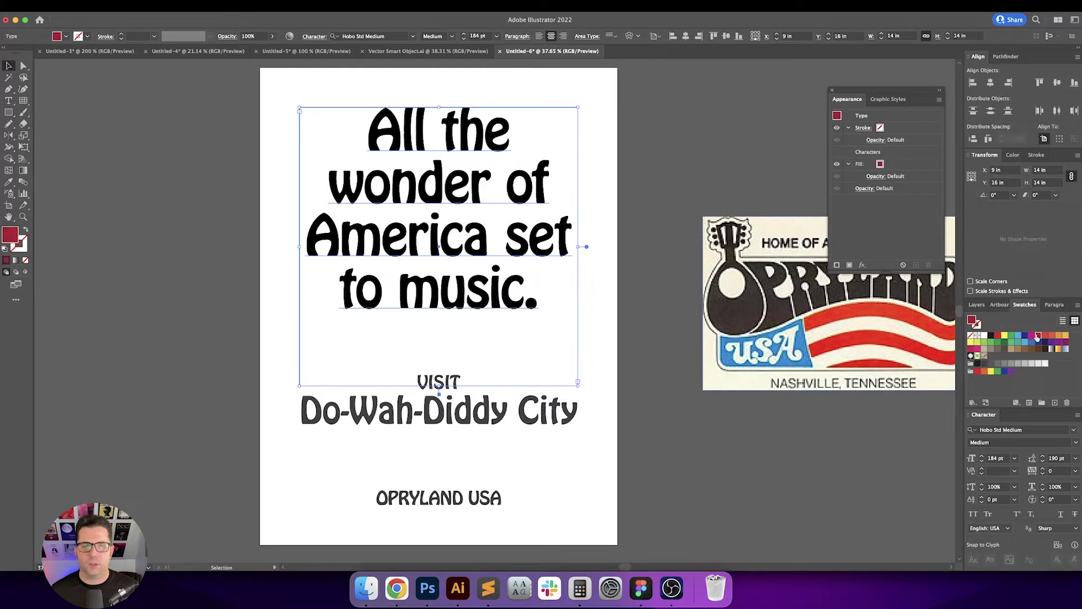
scroll(668, 167, "up", 1)
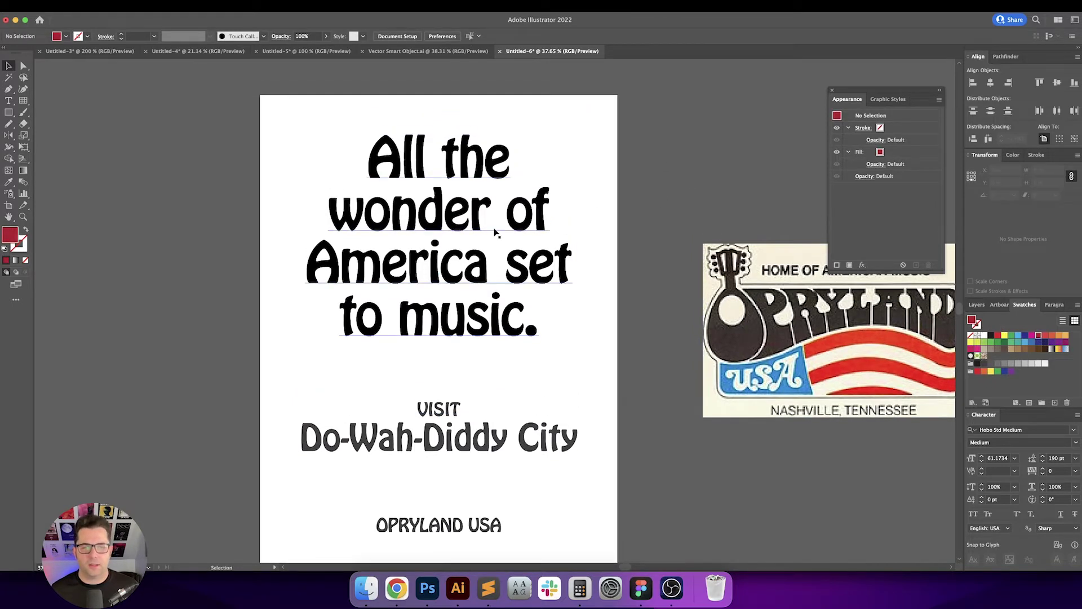
Select all the slogan's characters and match them to the dark gray of the VISIT block with the Eyedropper.
left_click(495, 225)
double_click(540, 325)
left_click_drag(540, 324, 316, 140)
left_click(11, 183)
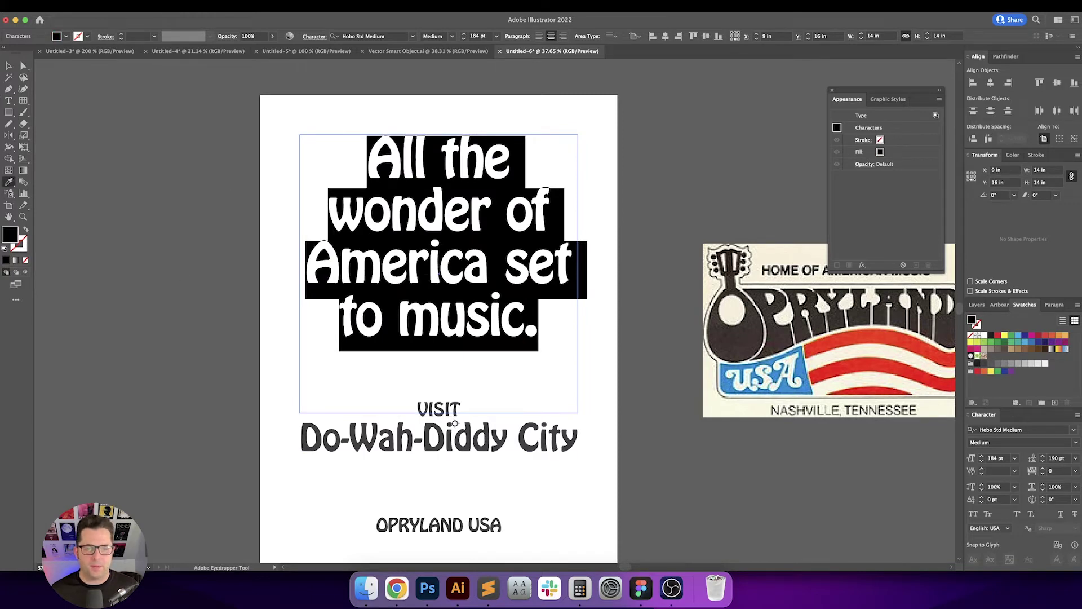
left_click(668, 376)
key("v")
left_click(665, 375)
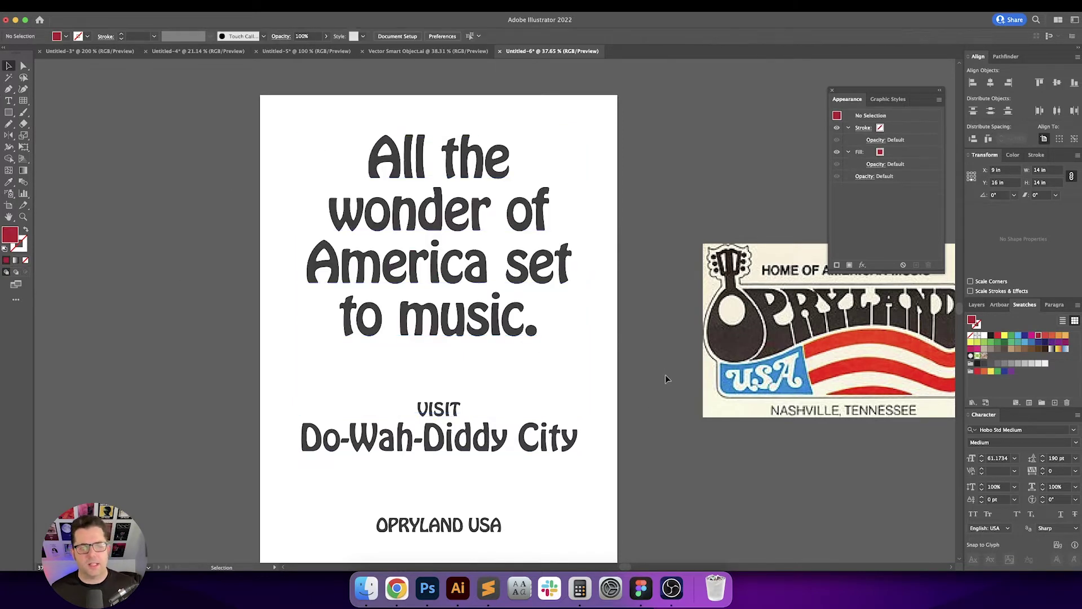
left_click_drag(633, 357, 661, 332)
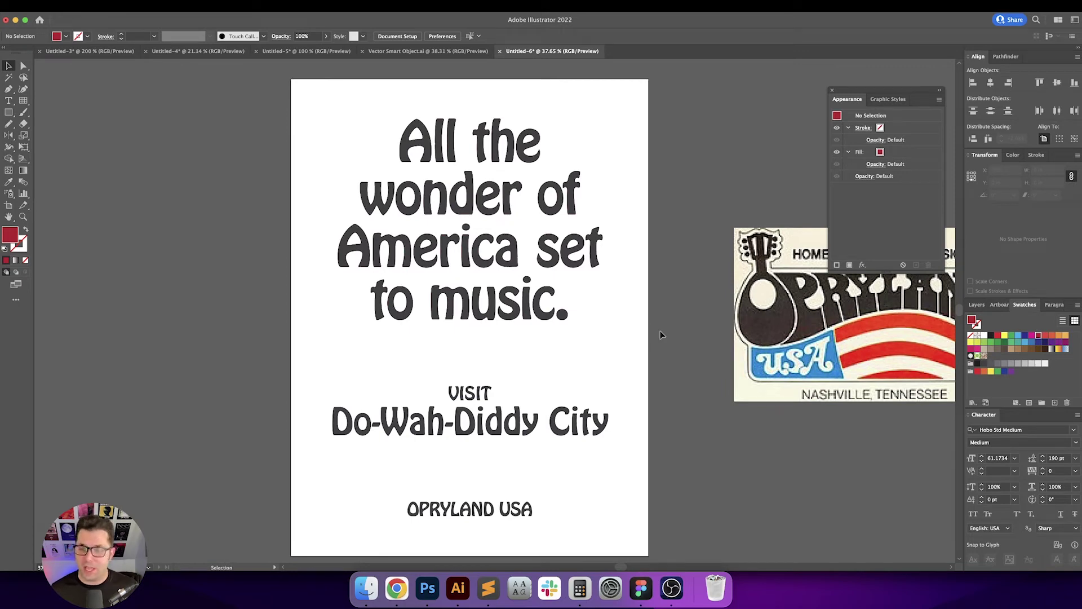
left_click_drag(661, 343, 659, 361)
scroll(659, 361, "down", 1)
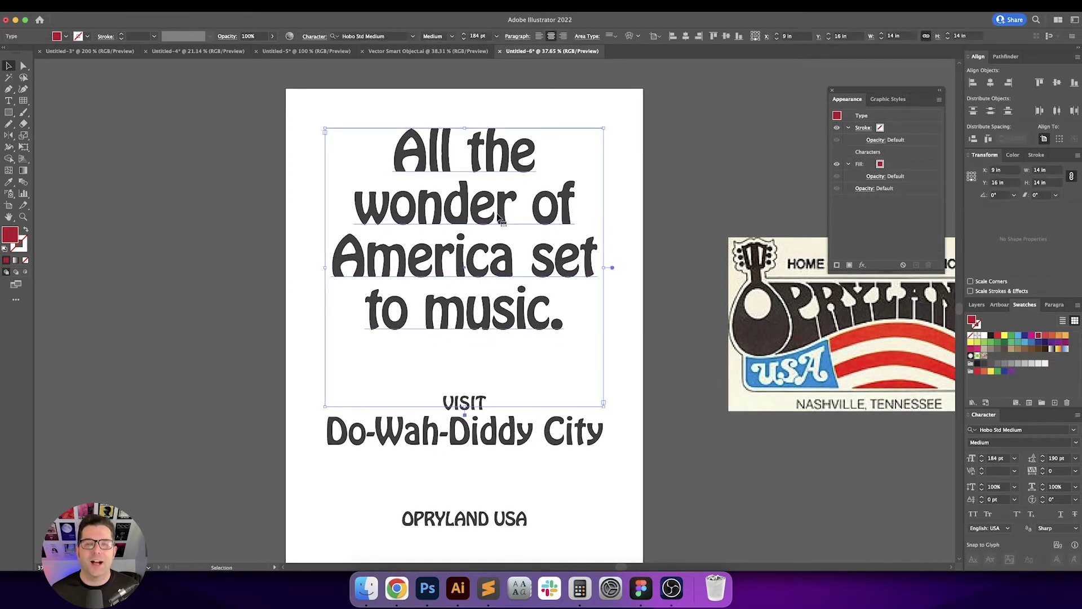
scroll(694, 169, "down", 3)
scroll(694, 169, "down", 1)
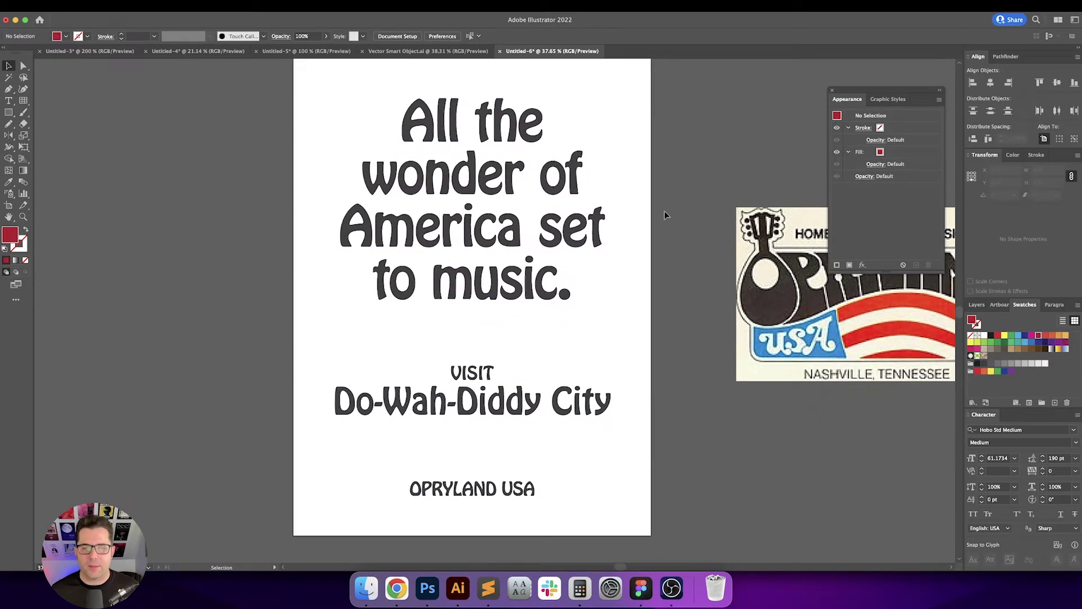
left_click(536, 389)
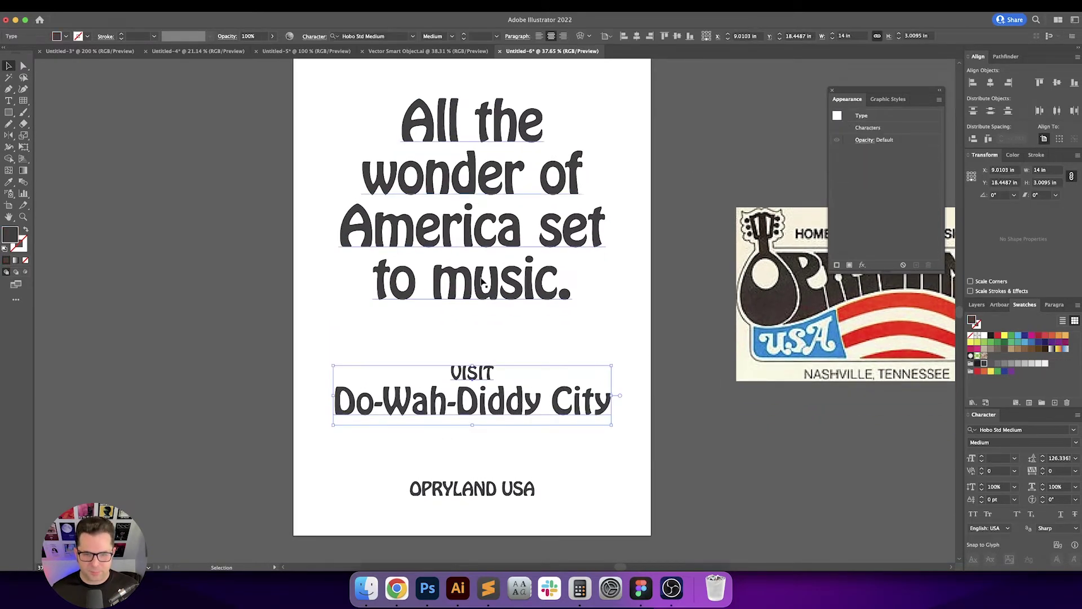
key("super+a")
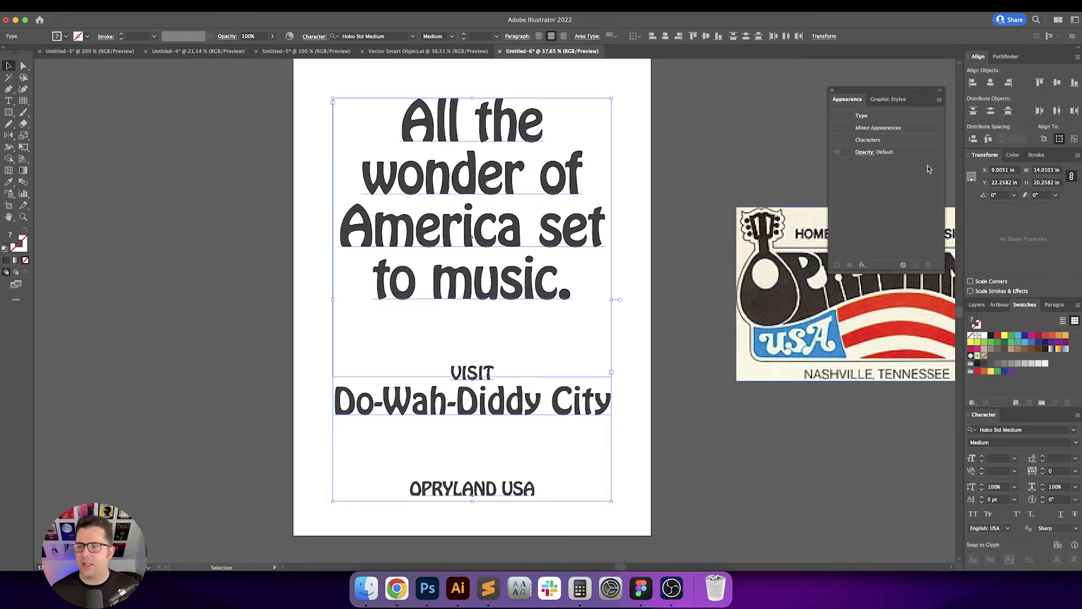
left_click(722, 195)
scroll(713, 189, "right", 1)
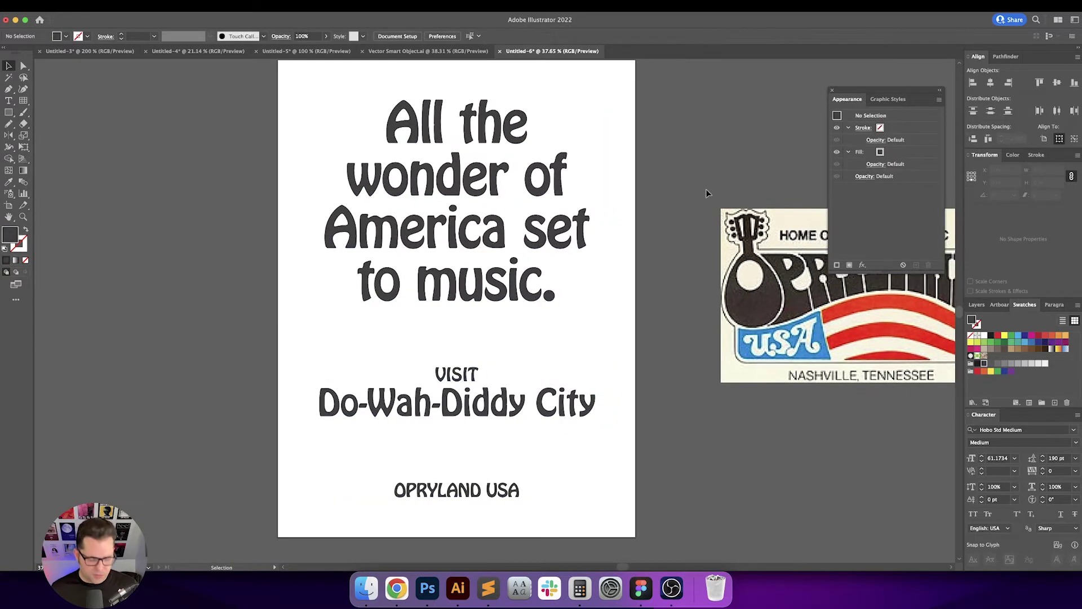
Color all the slogan's characters with the red sampled from the Opryland logo's wavy stripes, and deselect the text.
key("t")
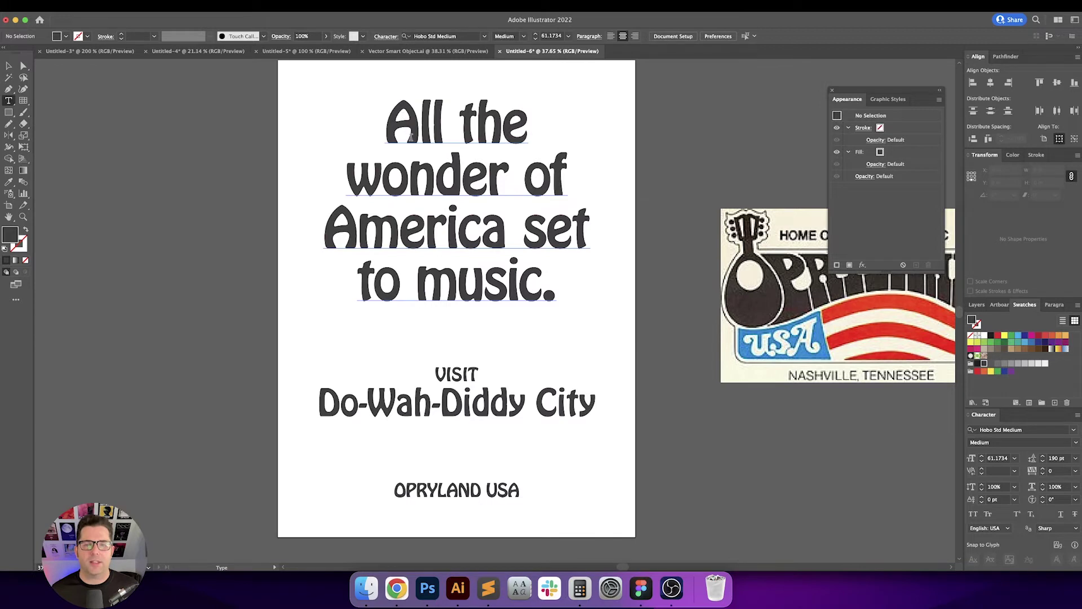
scroll(411, 137, "right", 4)
left_click_drag(337, 117, 356, 119)
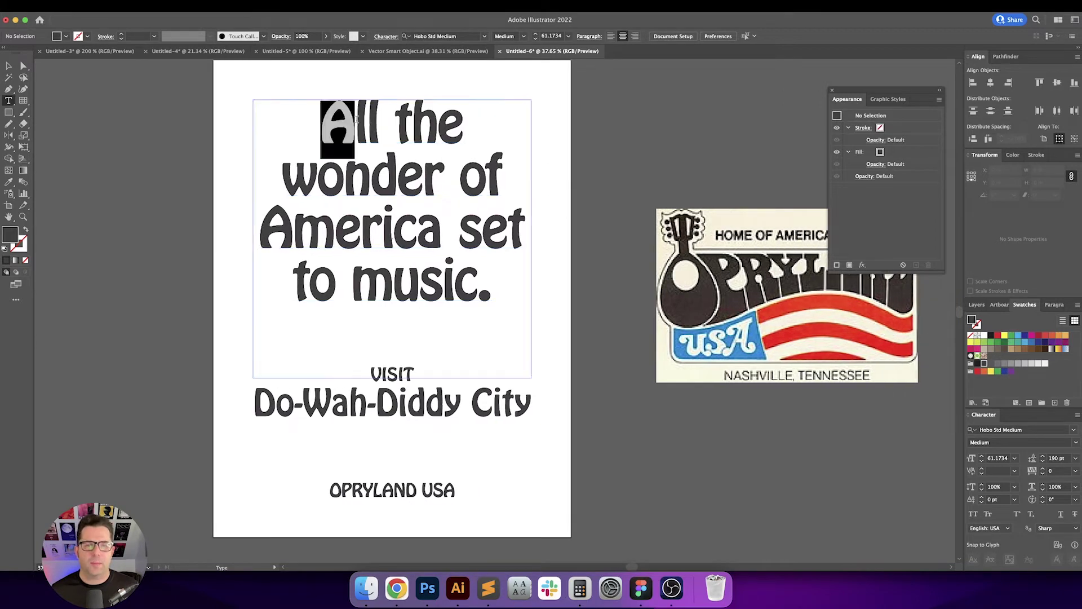
left_click_drag(441, 123, 321, 122)
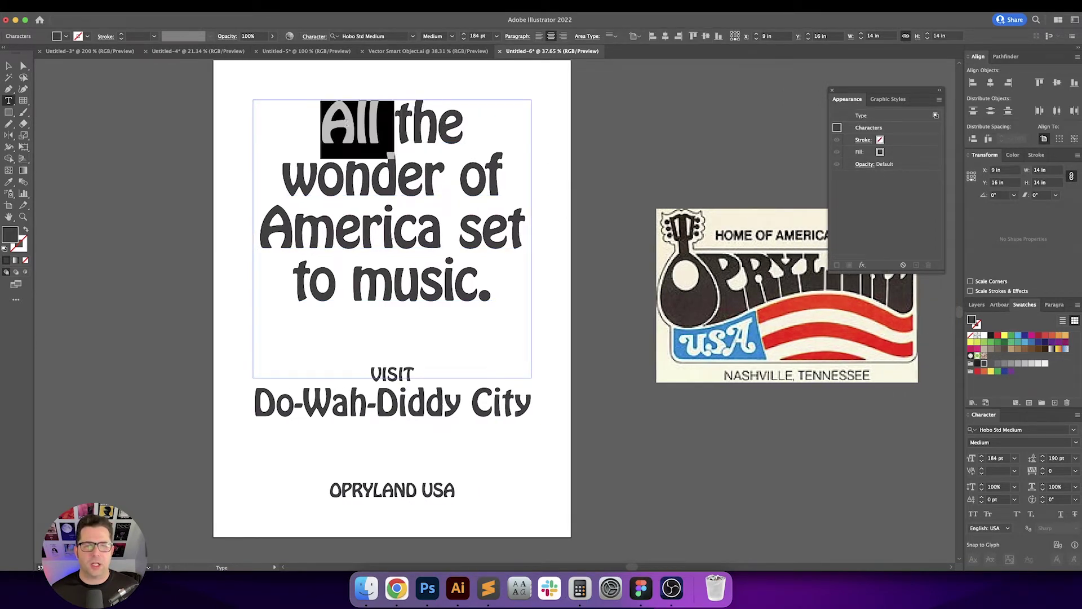
triple_click(399, 184)
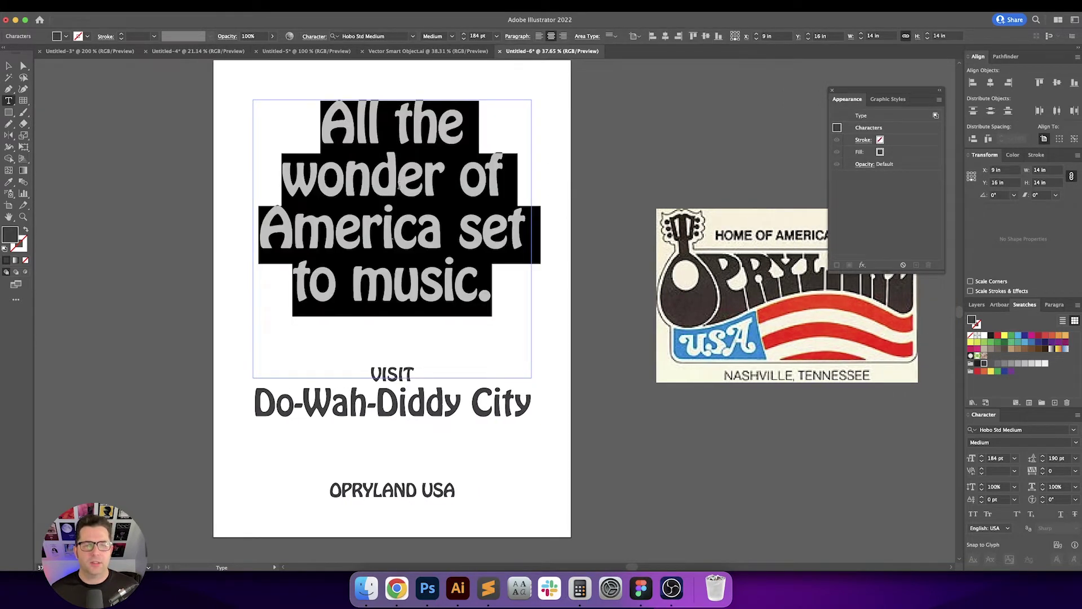
left_click(9, 182)
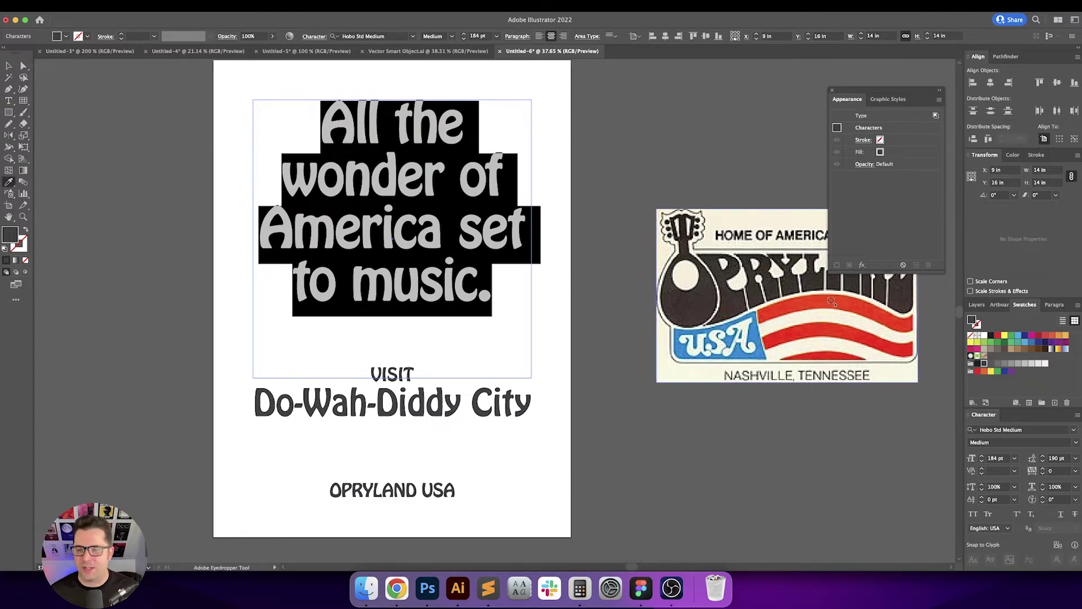
left_click(831, 302)
key("v")
left_click(725, 172)
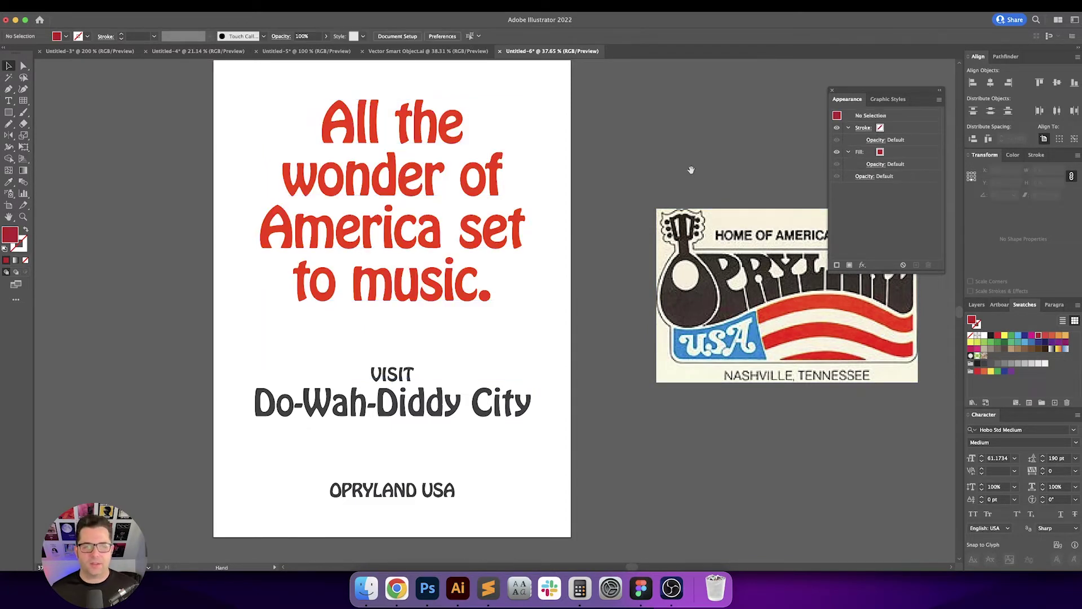
Color the VISIT Do-Wah-Diddy City block with the blue sampled from the logo's USA panel, and deselect it.
left_click_drag(691, 168, 728, 176)
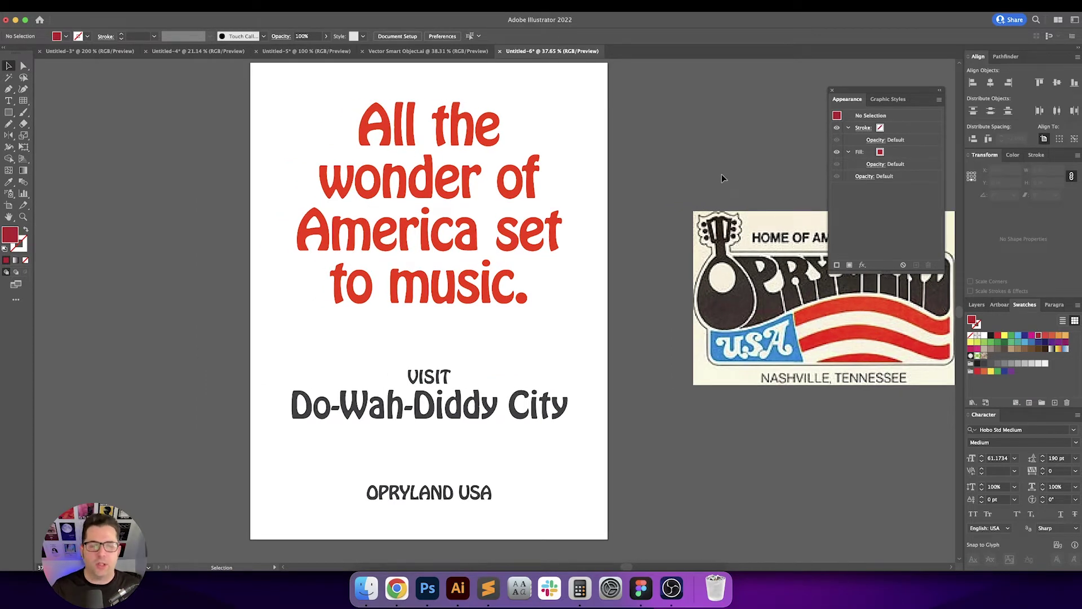
left_click(517, 402)
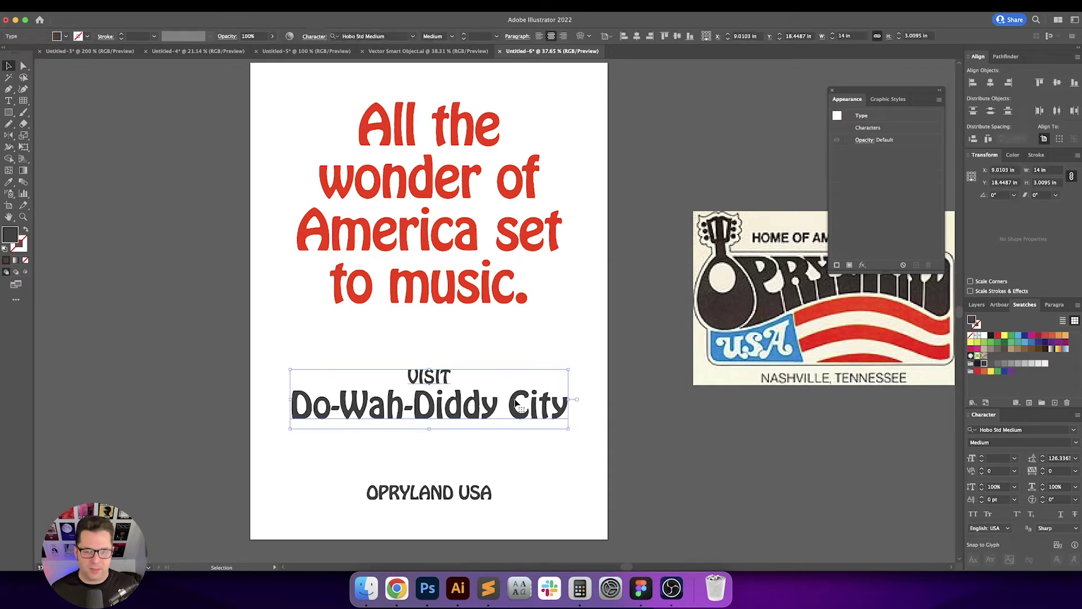
key("i")
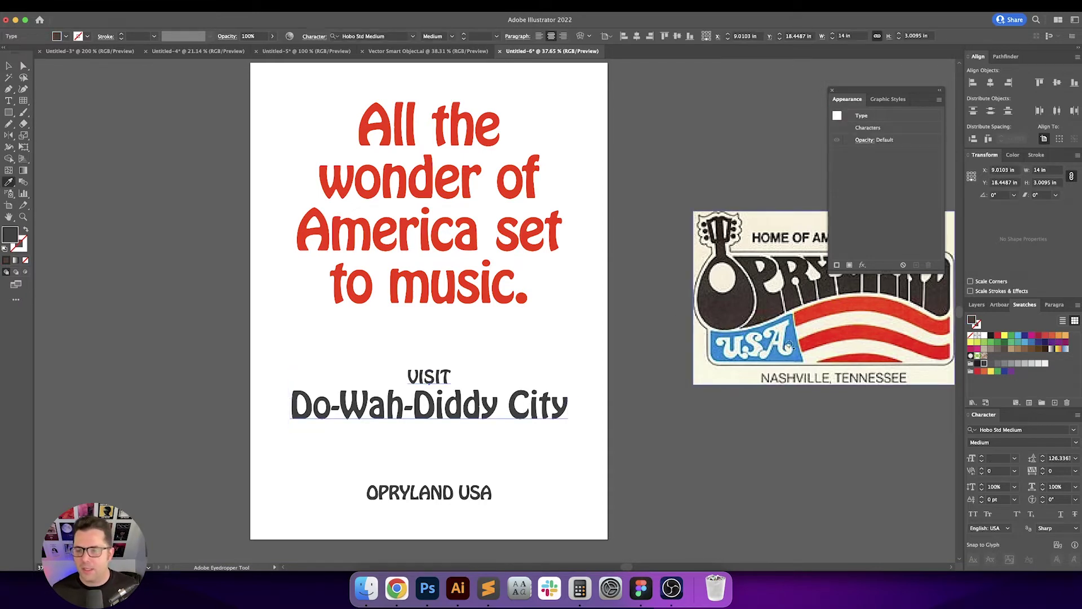
left_click(792, 337)
key("v")
left_click(659, 336)
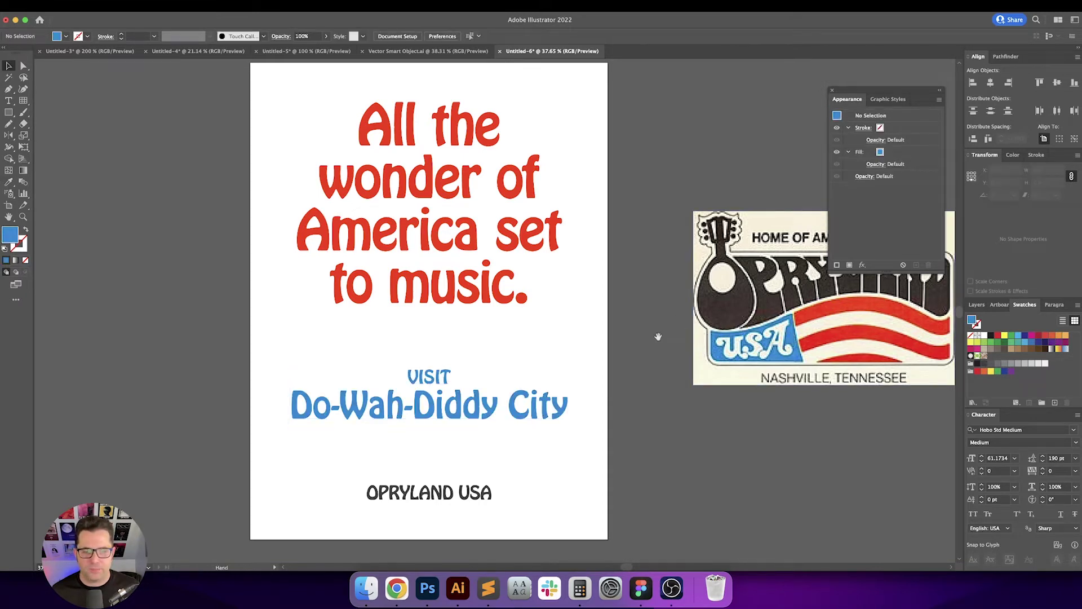
left_click_drag(658, 336, 675, 349)
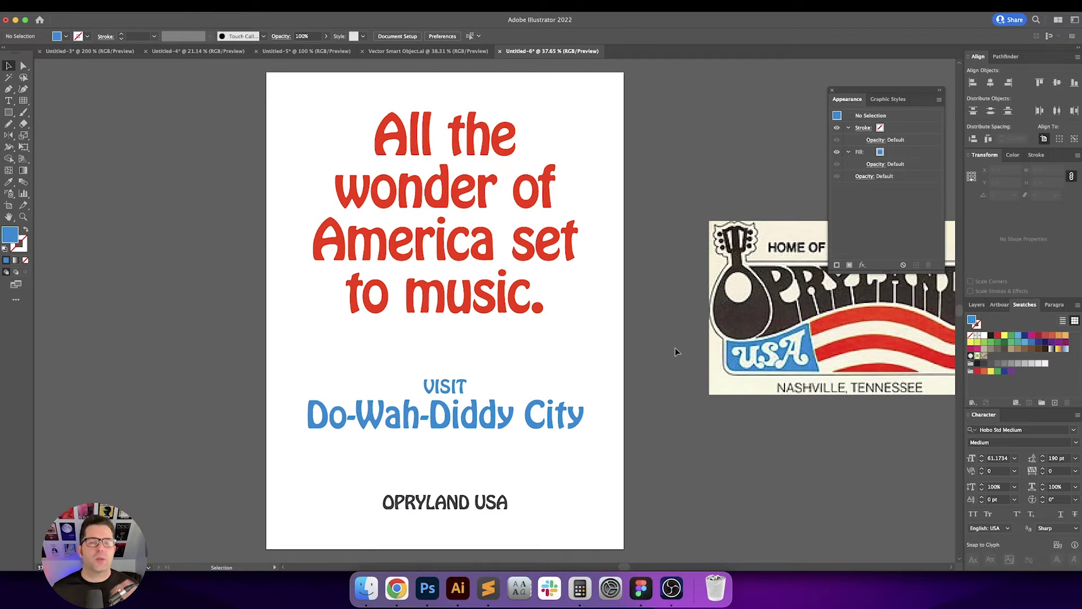
left_click_drag(586, 496, 584, 498)
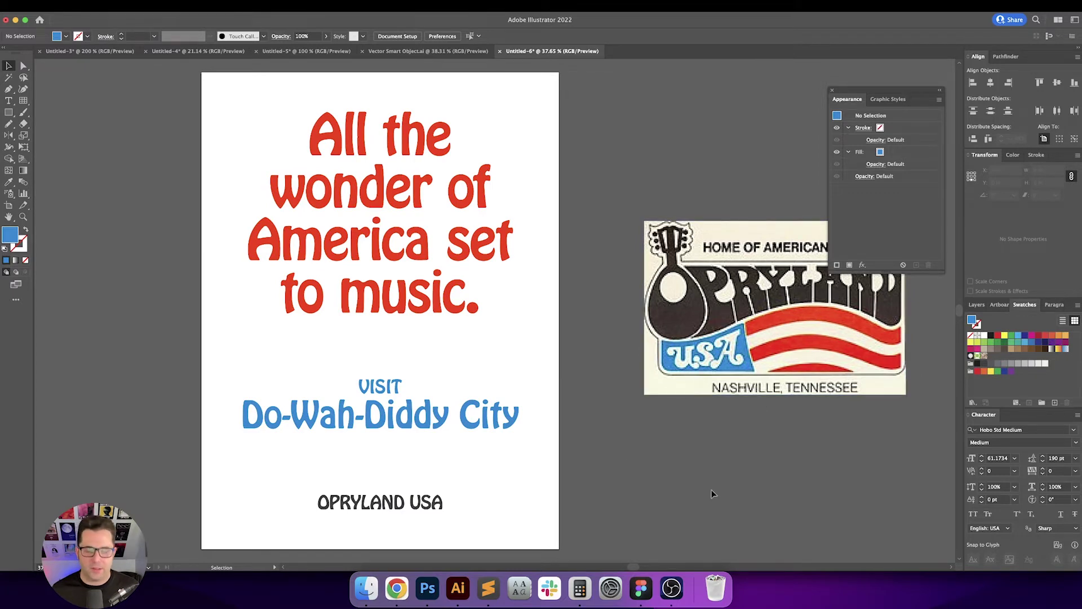
left_click_drag(711, 493, 738, 493)
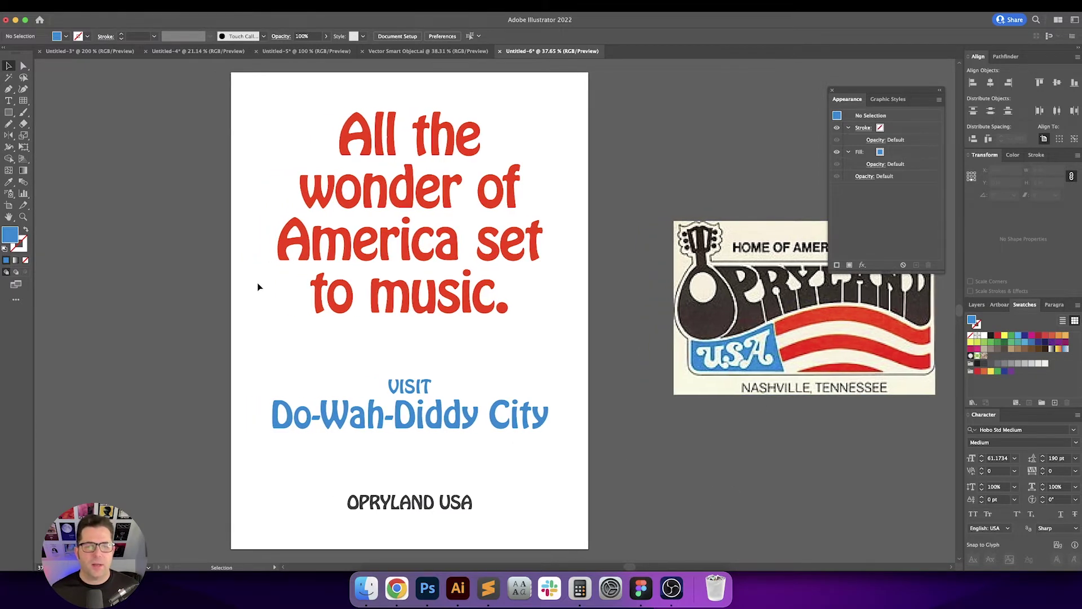
left_click(394, 290)
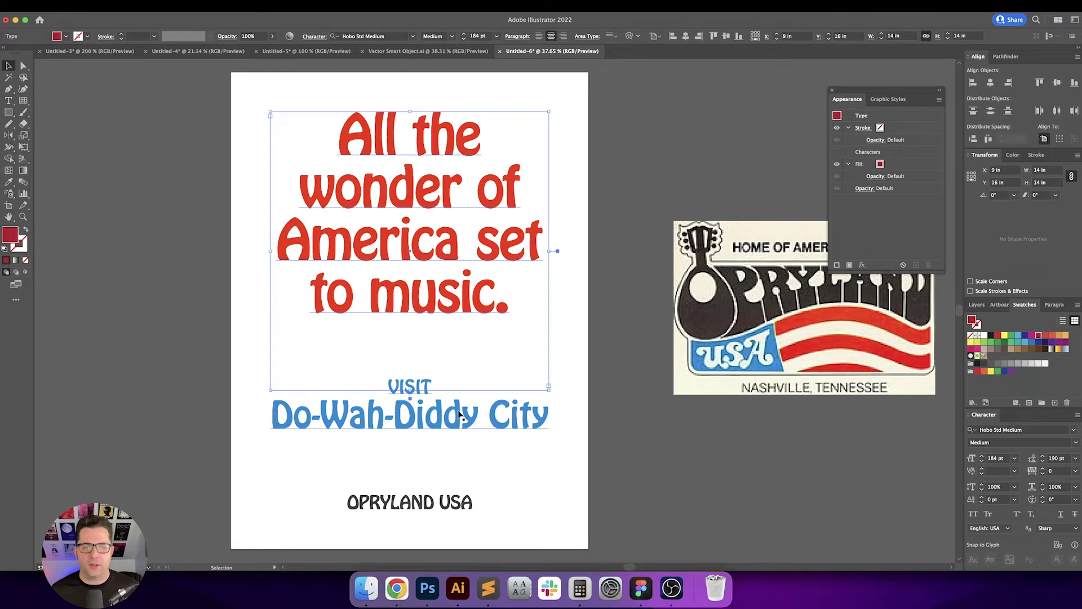
Deselect the slogan text and examine the colored poster layout beside the Opryland logo.
left_click(567, 362)
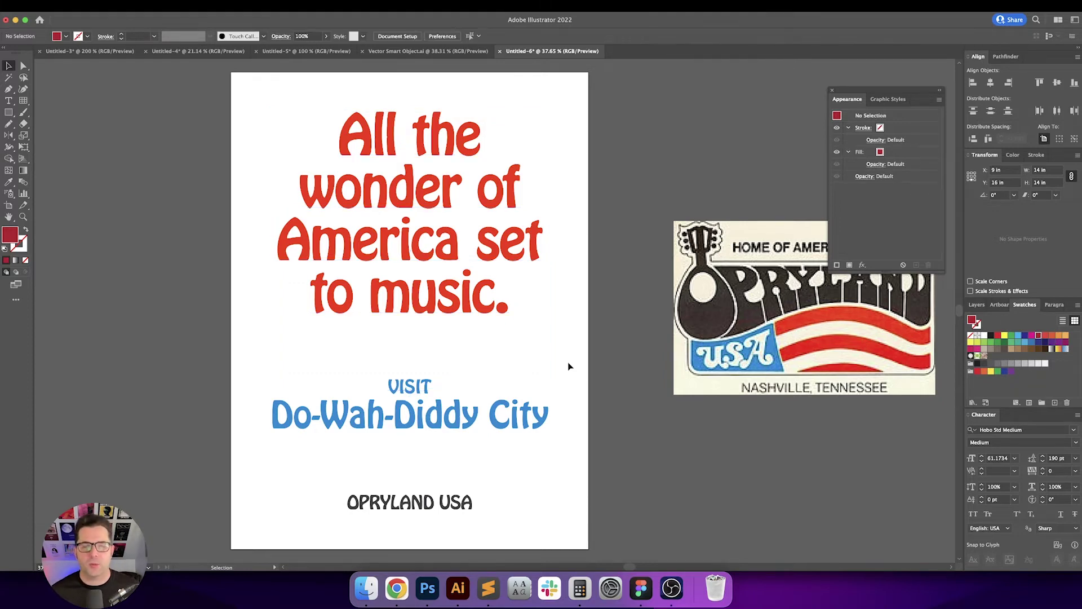
key("super+z")
left_click(601, 274)
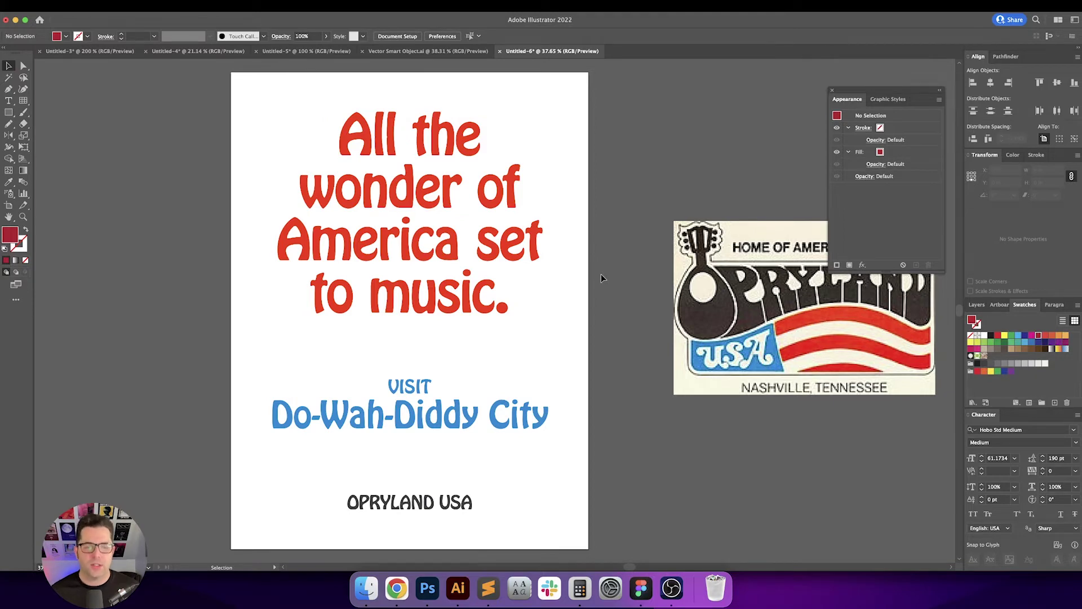
scroll(601, 278, "down", 1)
scroll(601, 278, "left", 1)
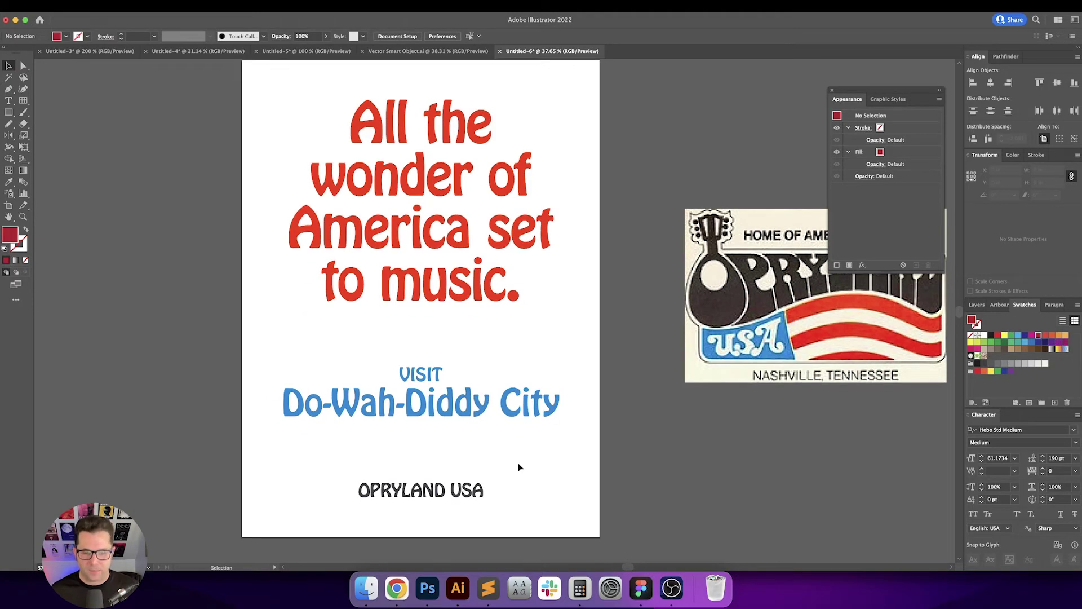
scroll(518, 466, "up", 2)
scroll(518, 467, "left", 2)
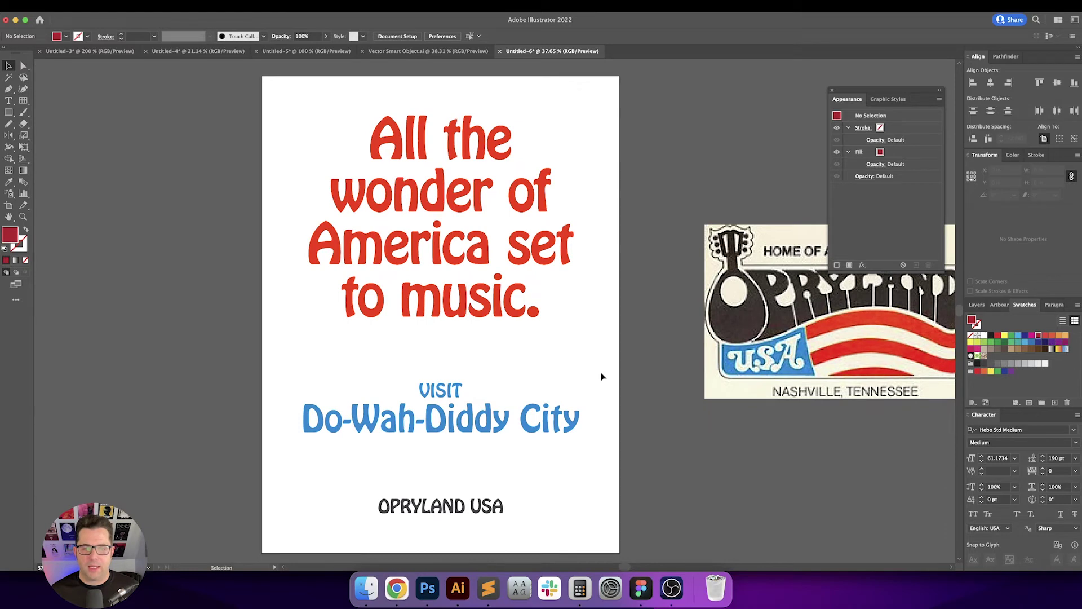
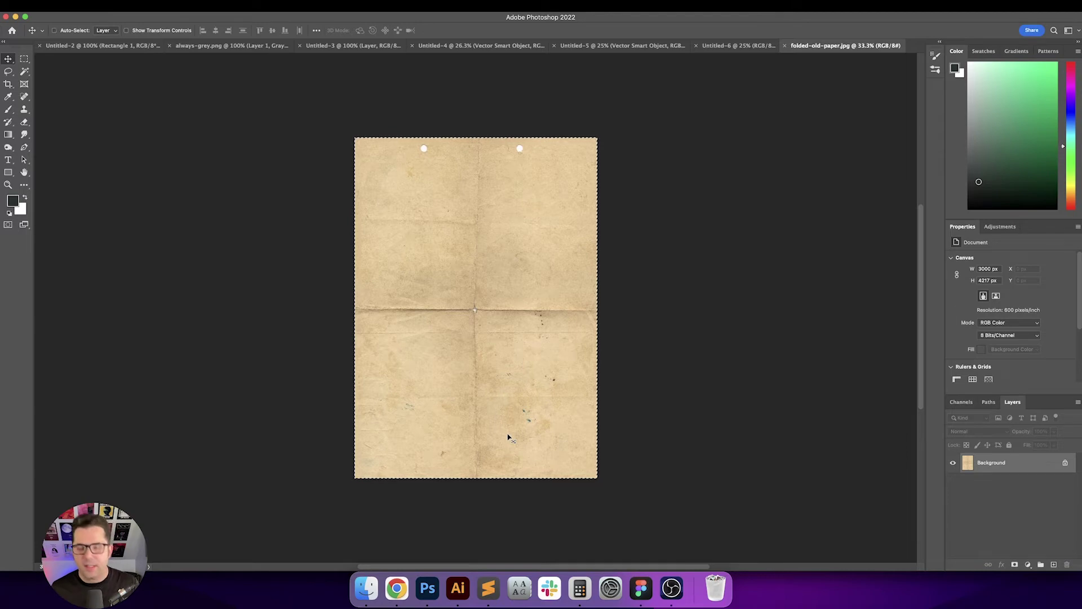
Paste the copied folded-paper texture into the Untitled-6 document and scale it to fill the canvas.
key("ctrl+shift+Tab")
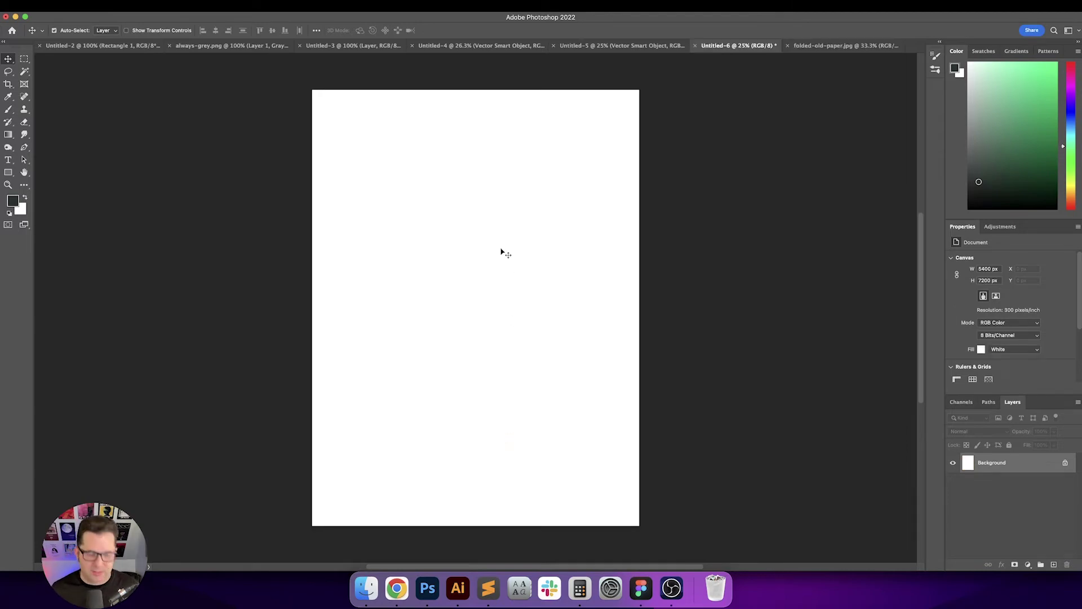
key("cmd+v")
key("cmd+t")
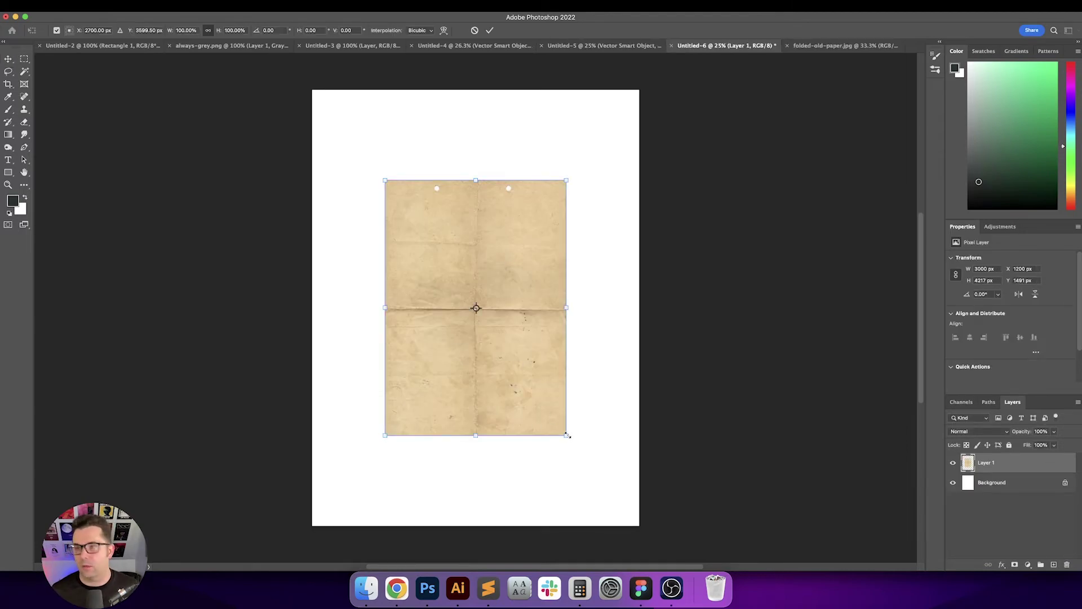
left_click_drag(567, 435, 642, 529)
key("Return")
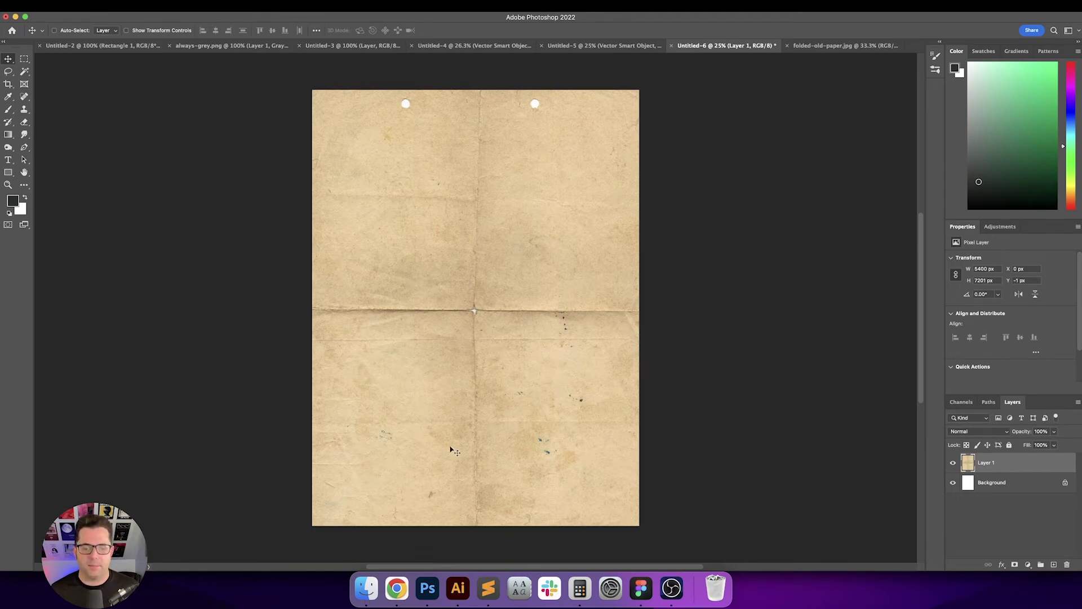
Check the document's width and height in inches under Image Size, and leave without resizing.
key("super+alt+i")
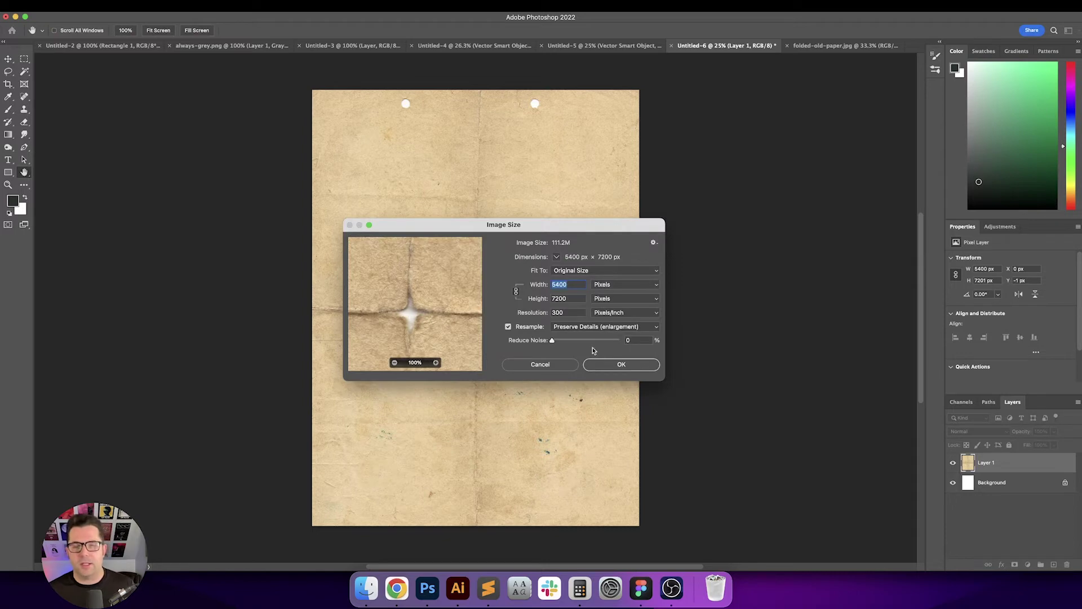
left_click(624, 285)
left_click(623, 296)
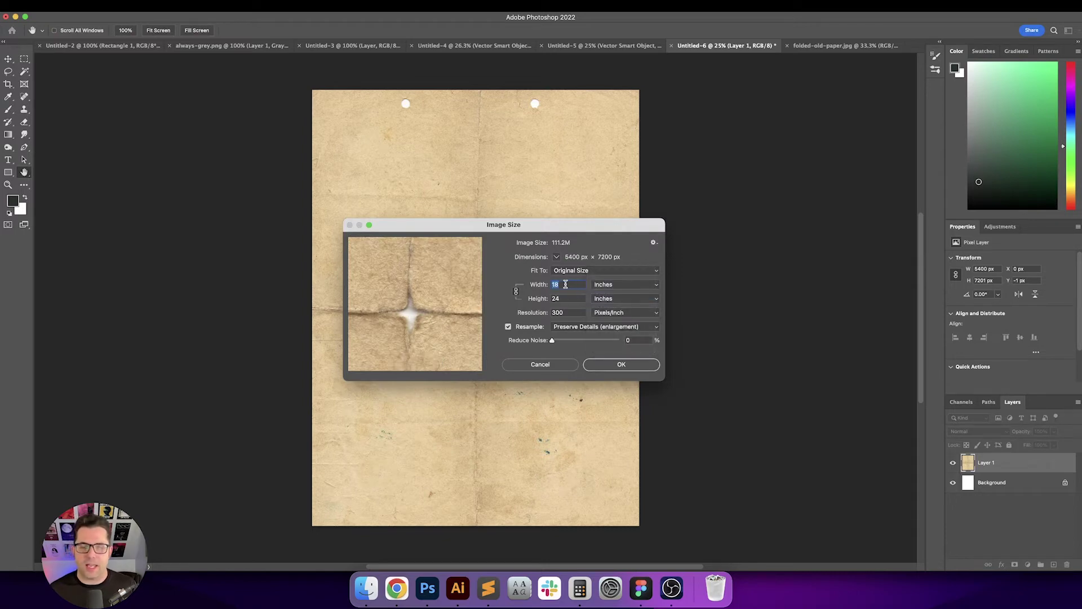
left_click(559, 368)
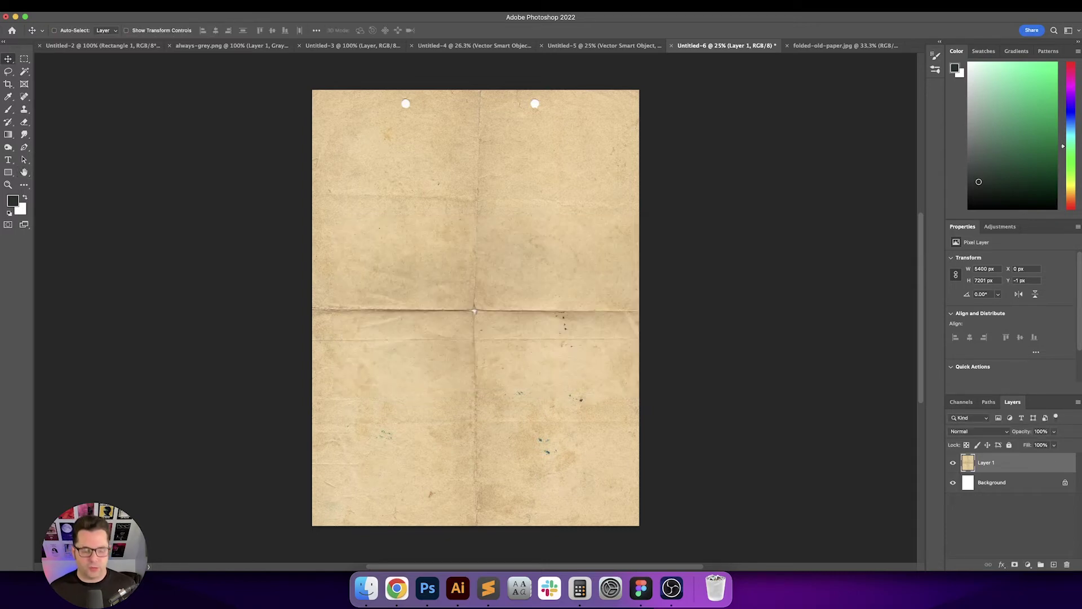
Copy all the poster text from Illustrator and paste it over the paper in Photoshop as a Smart Object.
left_click(458, 588)
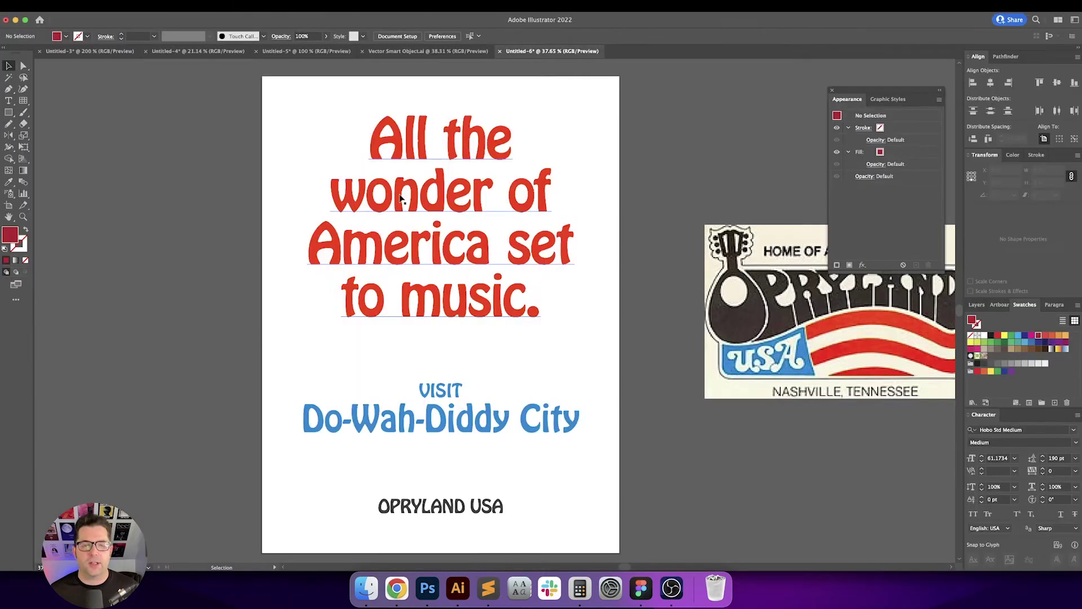
left_click_drag(269, 207, 290, 205)
left_click_drag(253, 105, 647, 523)
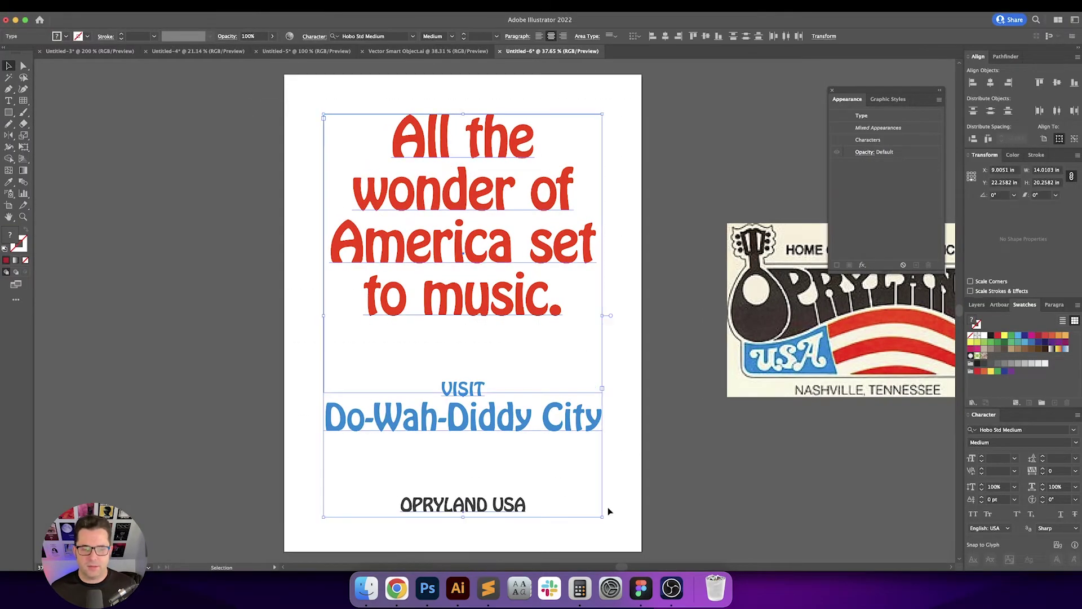
left_click(428, 588)
key("super+v")
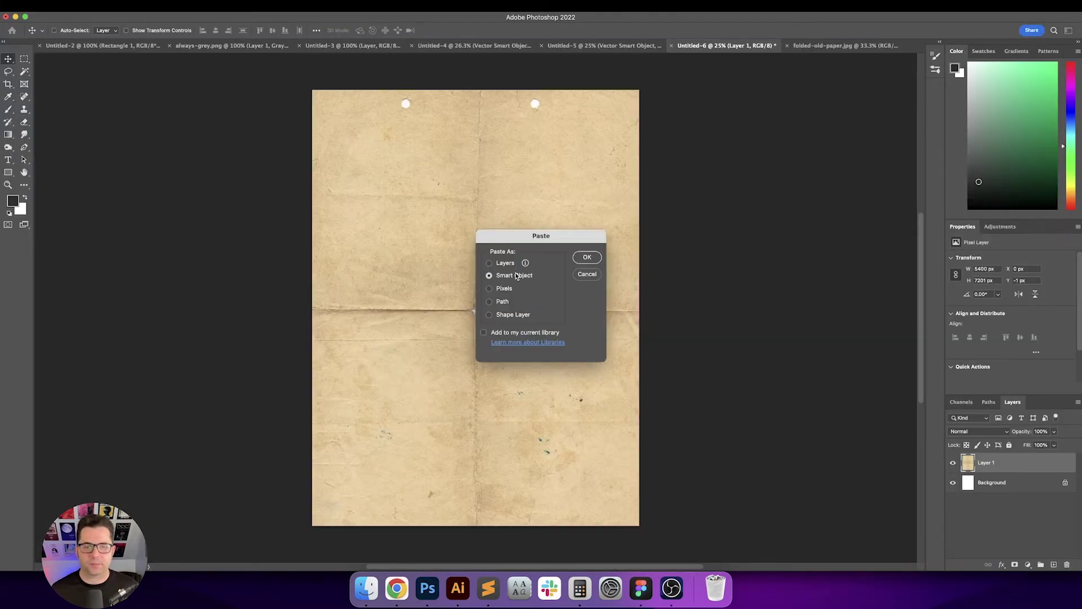
key("Return")
key("Return")
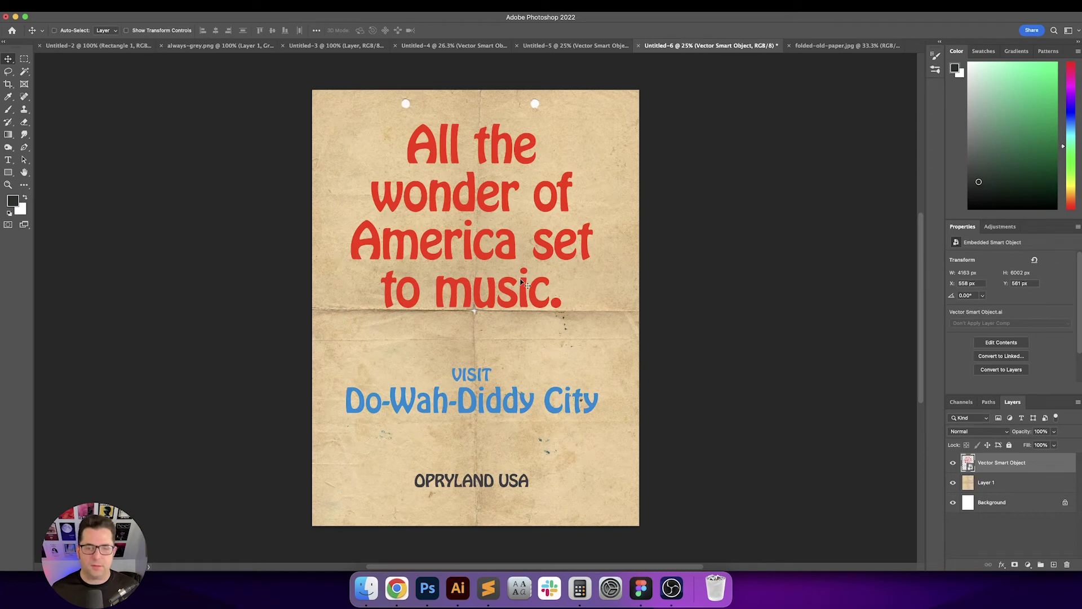
Move the poster text's Smart Object layer beneath the paper texture layer.
key("super+a")
key("super+bracketleft")
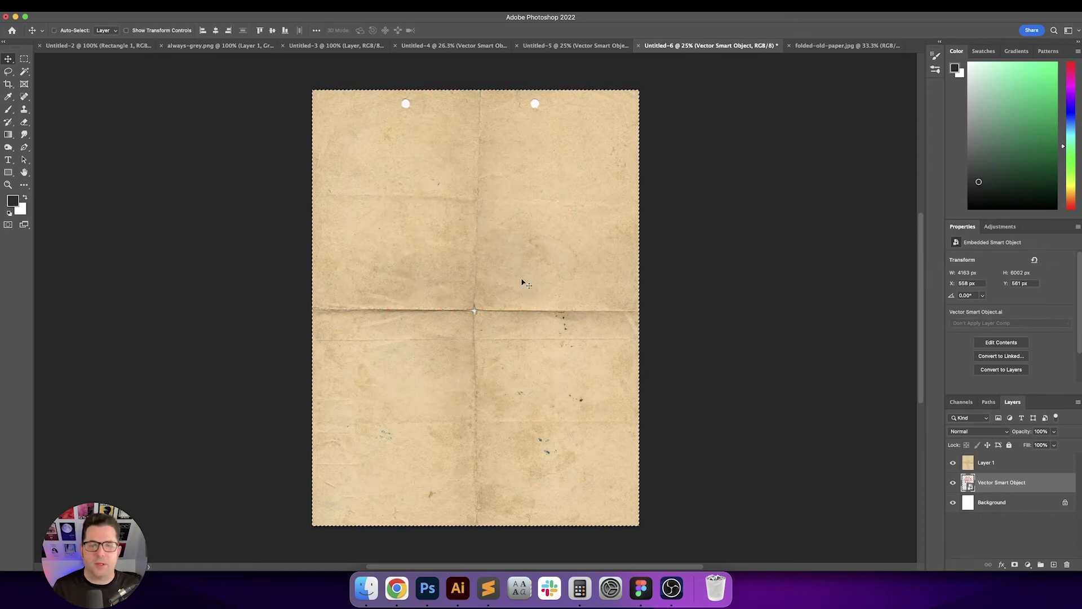
key("super+d")
Set the paper layer's blend mode to Darken and desaturate the paper.
left_click(1031, 468)
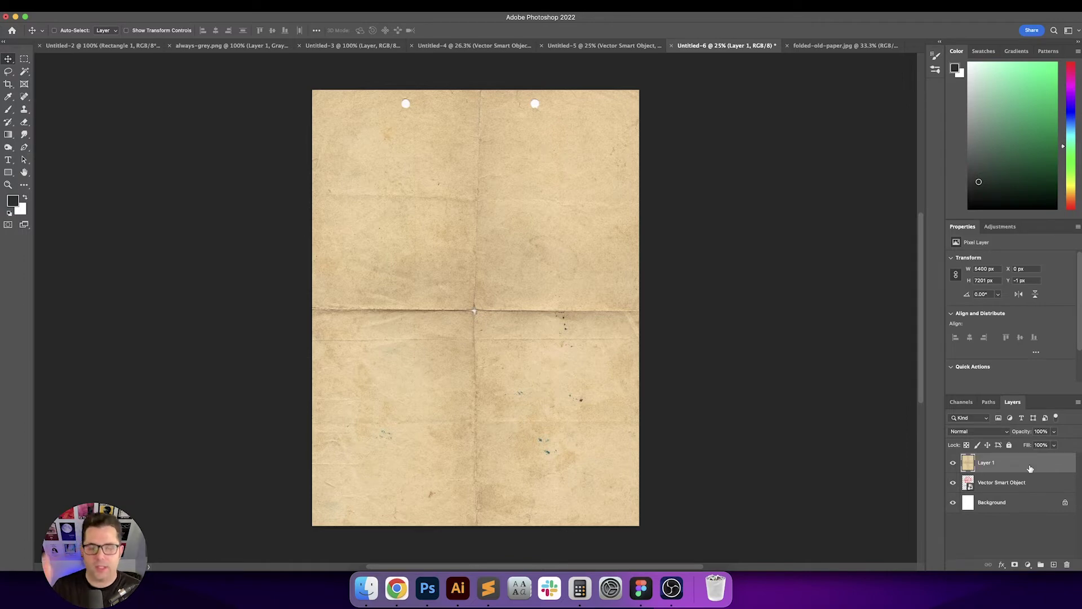
key("super+equal")
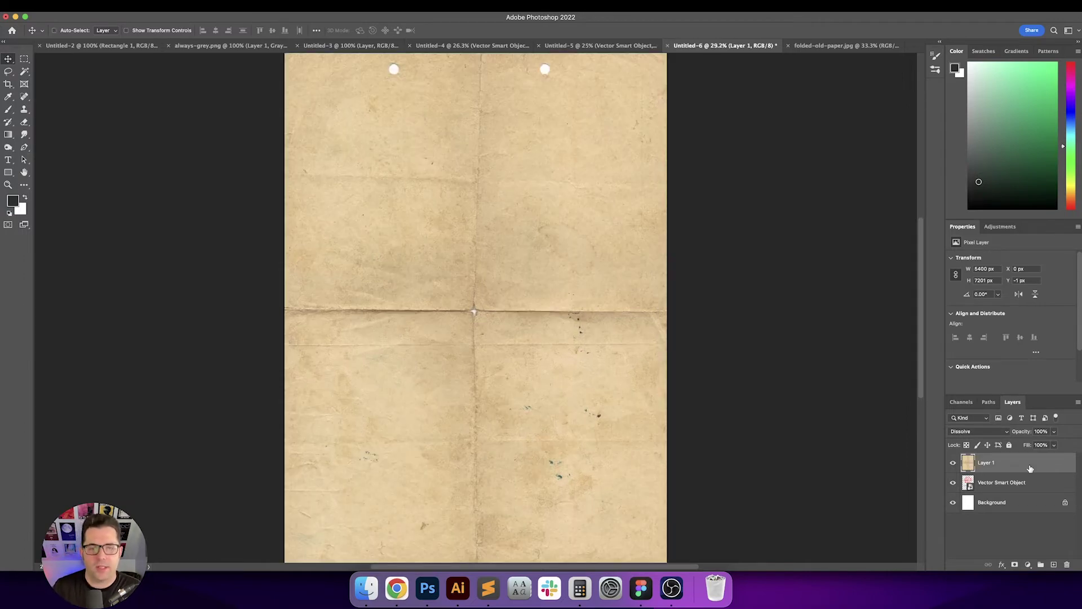
key("shift+equal")
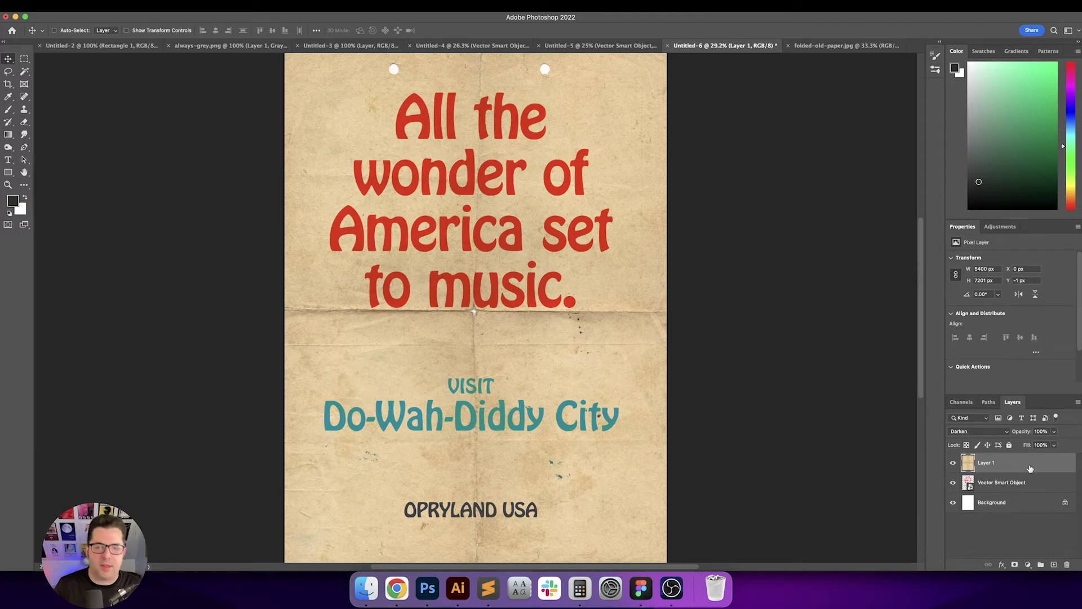
key("super+shift+u")
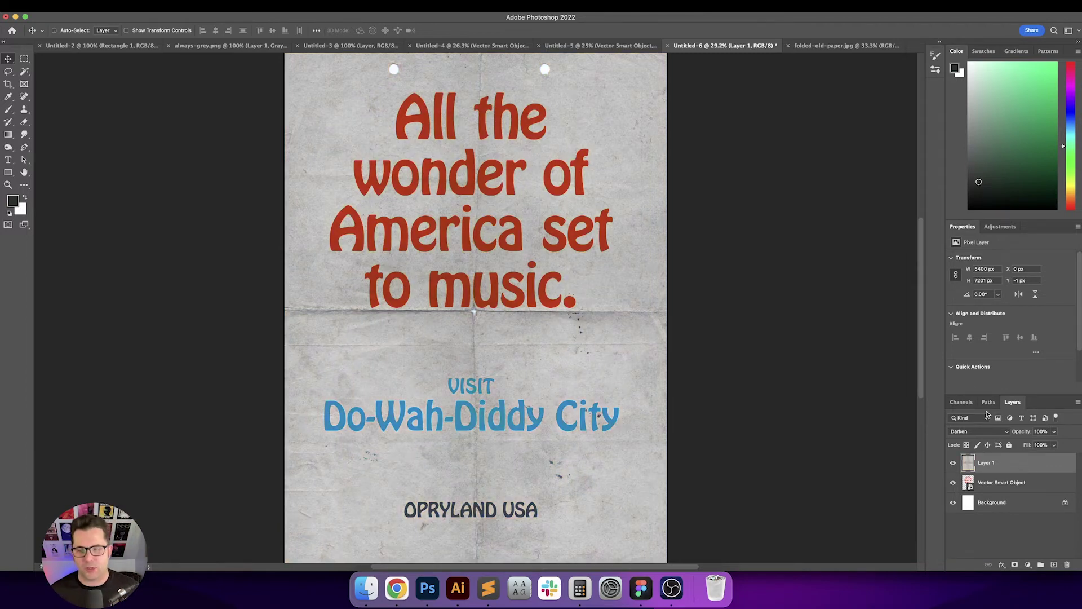
Add a Curves adjustment clipped to the paper layer and raise its curve to brighten the paper.
left_click(1027, 564)
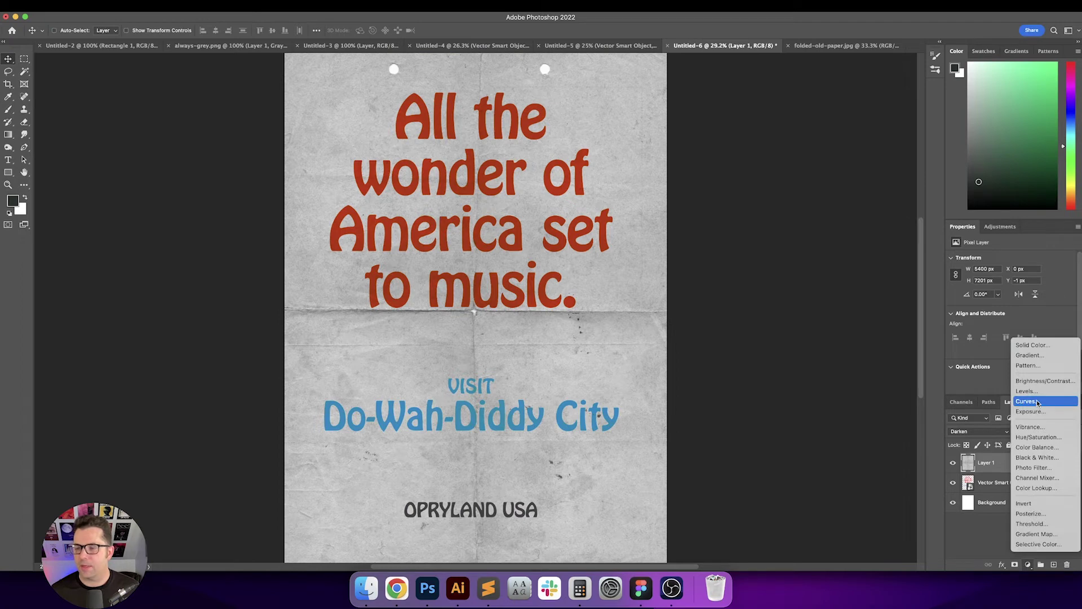
left_click(1039, 404)
left_click_drag(1007, 343, 1000, 332)
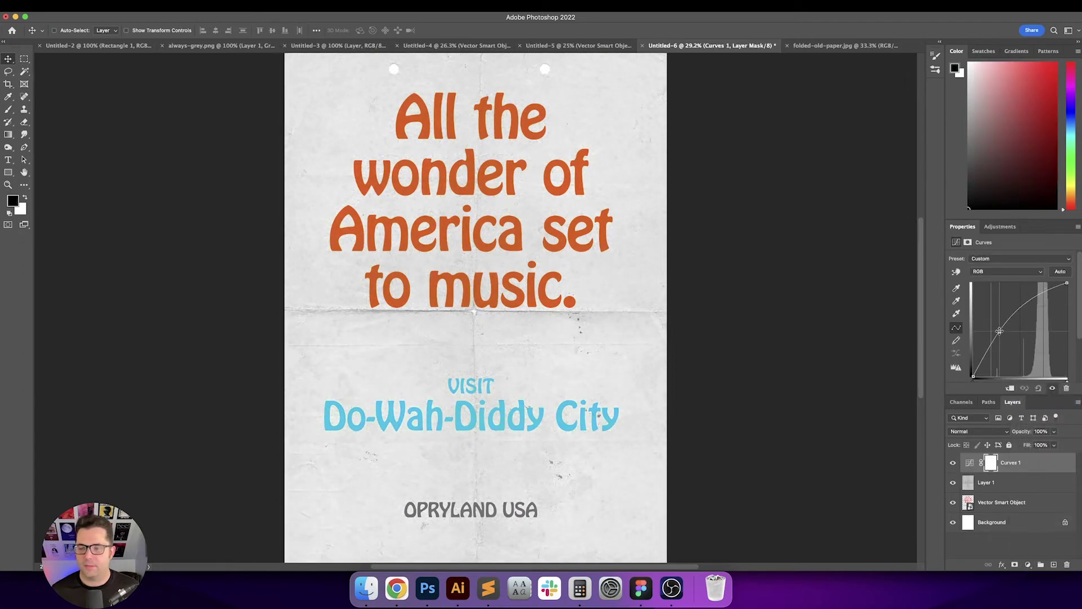
left_click(1010, 388)
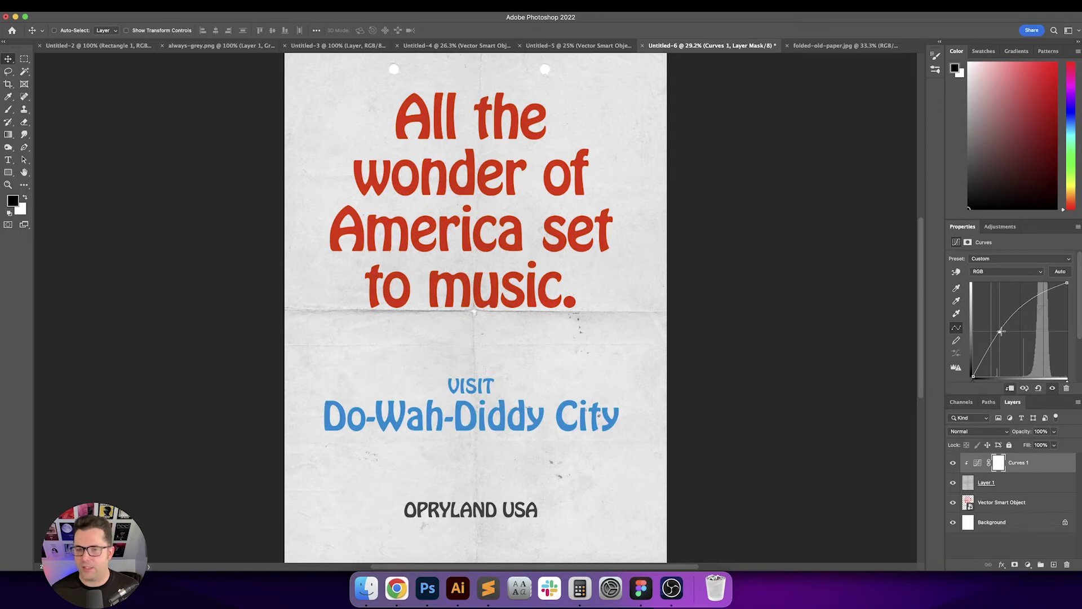
left_click_drag(1001, 332, 1027, 307)
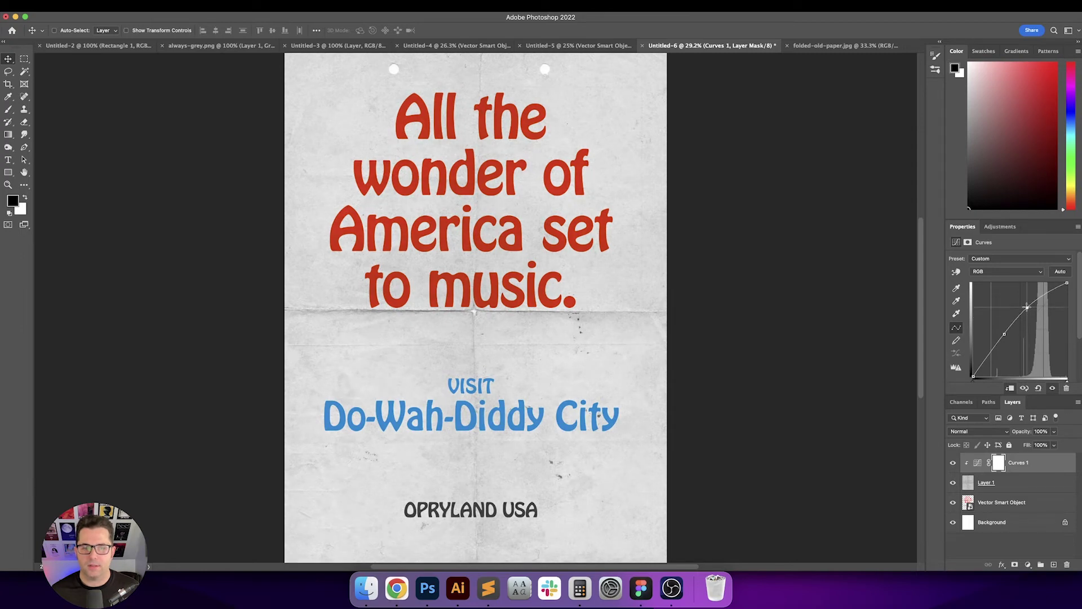
Set the desaturated paper layer's blend mode to Linear Burn.
left_click(1047, 486)
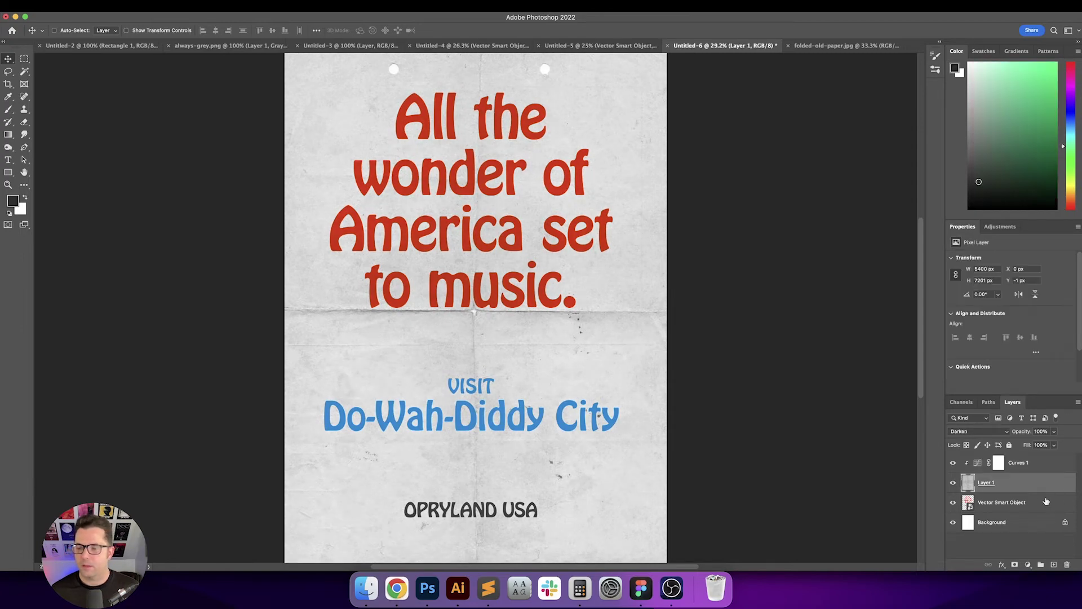
left_click(1046, 501)
left_click(1044, 491)
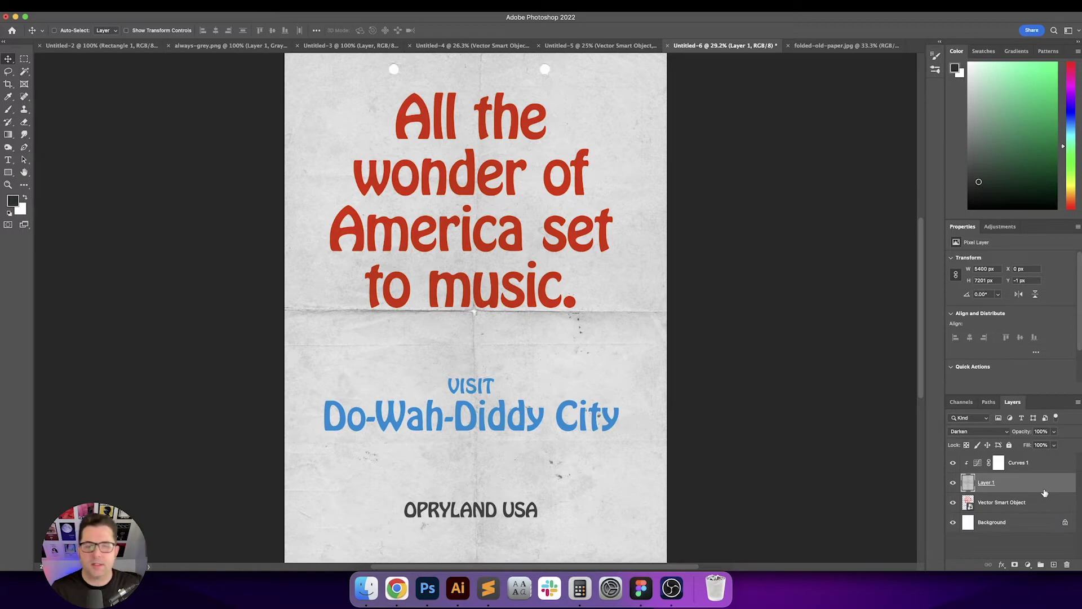
key("shift+plus")
key("shift+plus")
key("shift+plus")
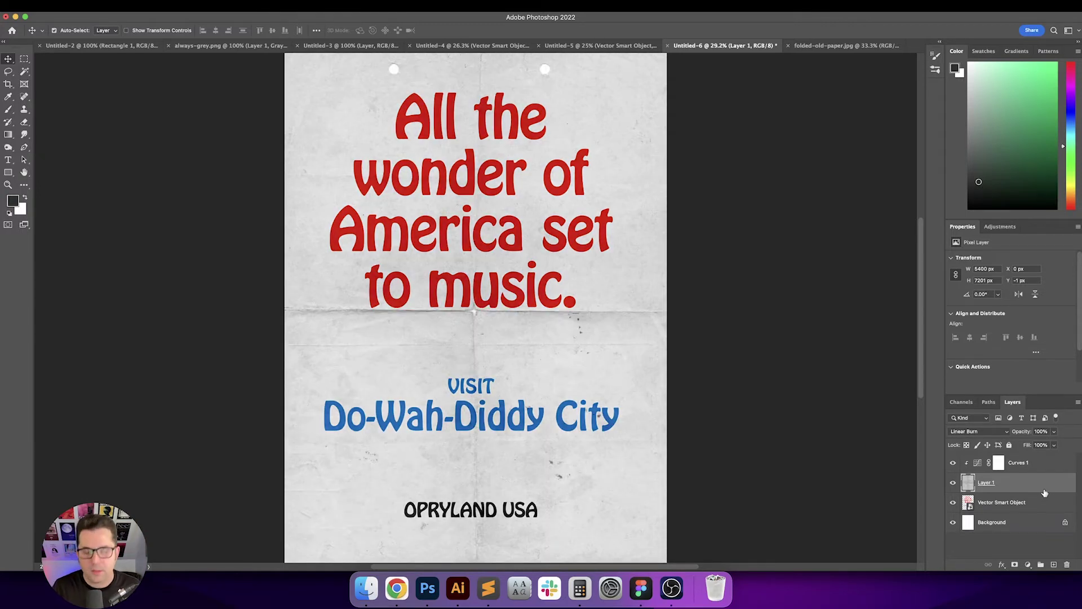
Compare Linear Burn with Darker Color on the paper layer, viewed close up on the word "music.".
key("super+plus")
key("super+plus")
key("super+plus")
key("super+plus")
key("super+plus")
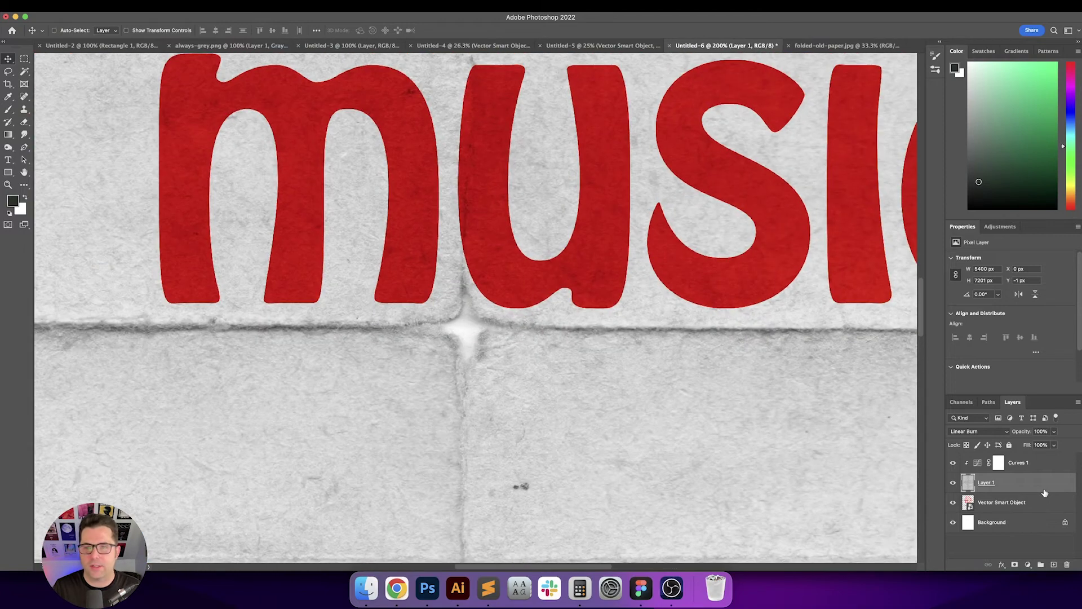
key("super+minus")
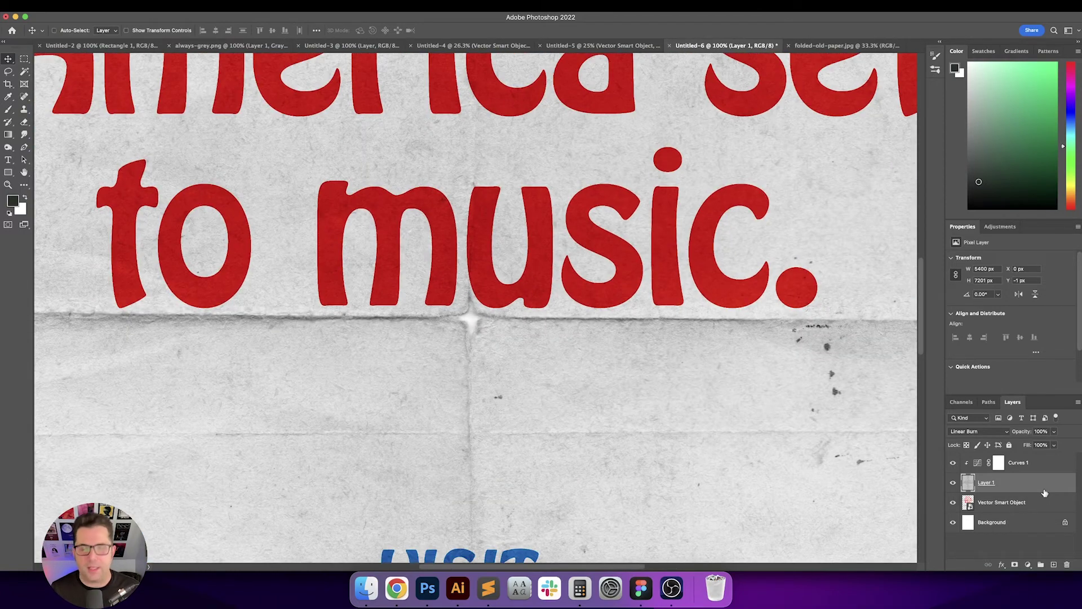
key("shift+plus")
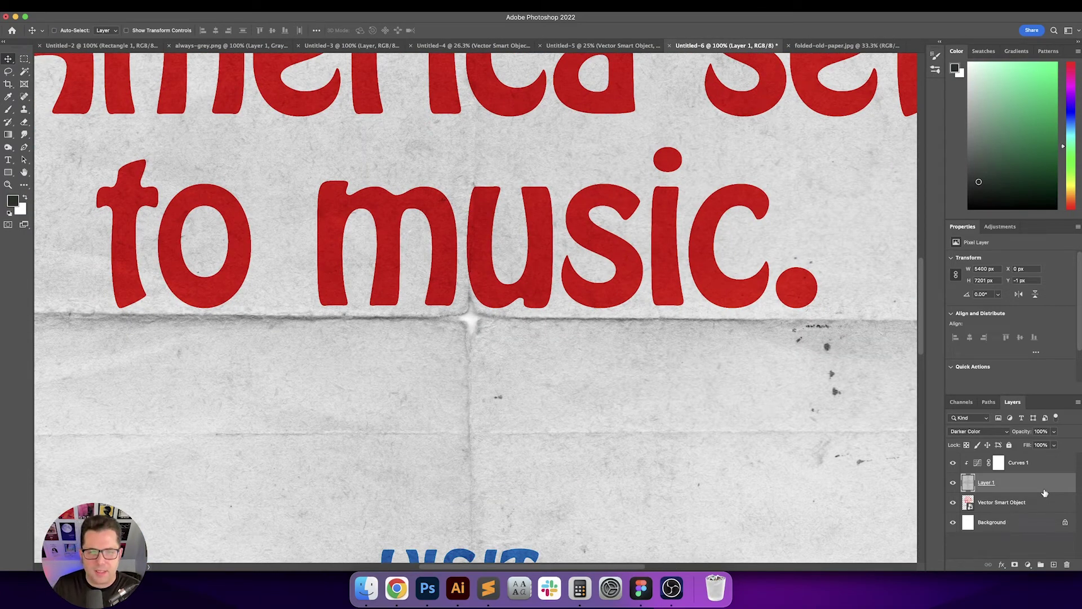
key("shift+minus")
key("shift+plus")
key("shift+plus")
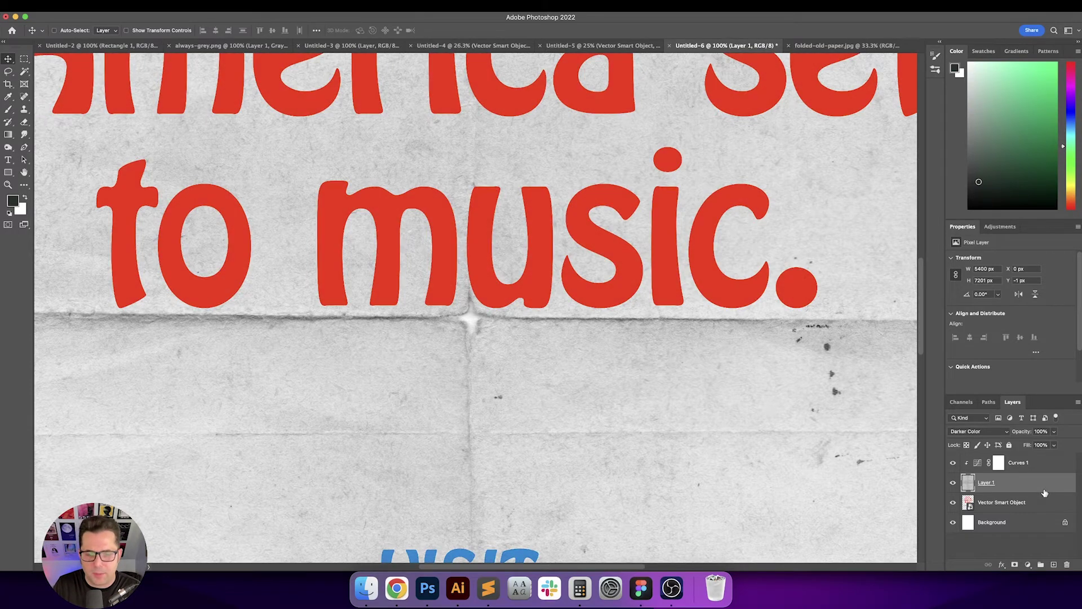
Cycle the paper layer's blend mode through the lightening and contrast modes and settle on Difference.
scroll(884, 328, "down", 3)
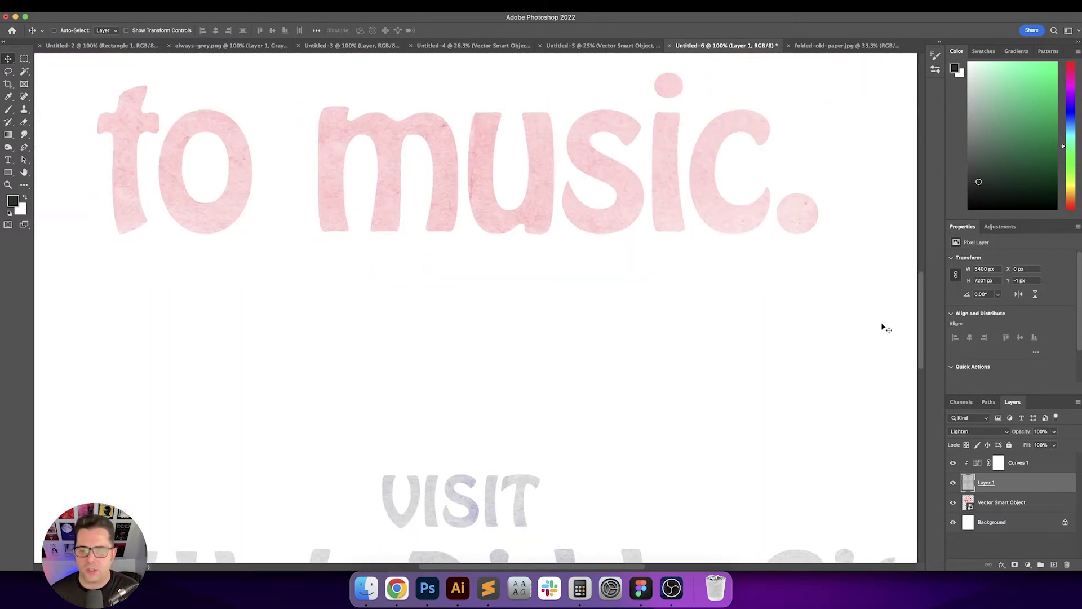
key("shift+plus")
key("shift+plus")
key("shift+plus")
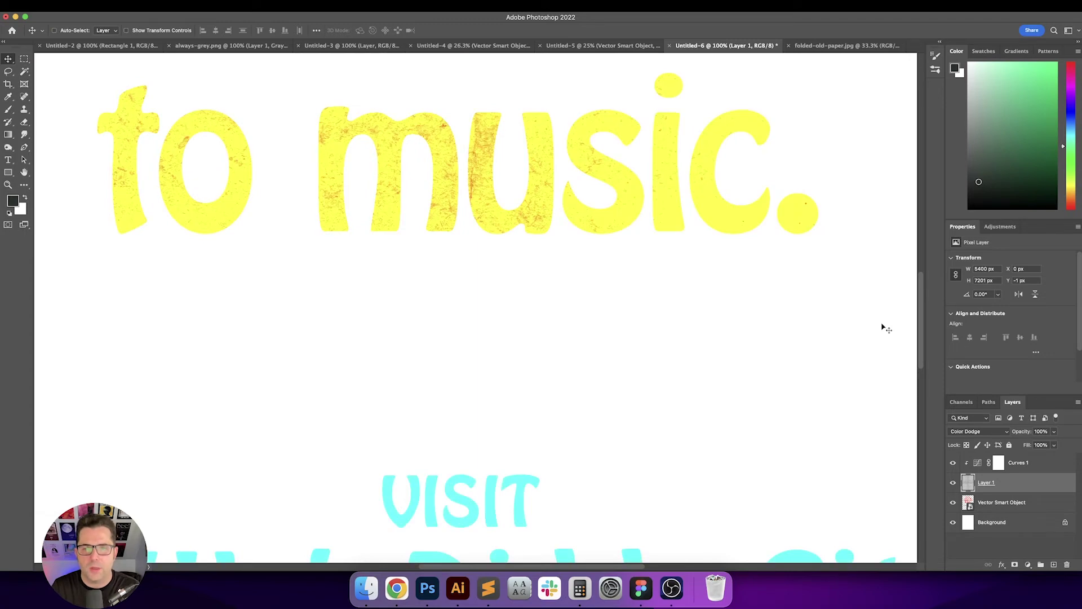
key("shift+plus")
key("shift+plus")
key("shift+plus")
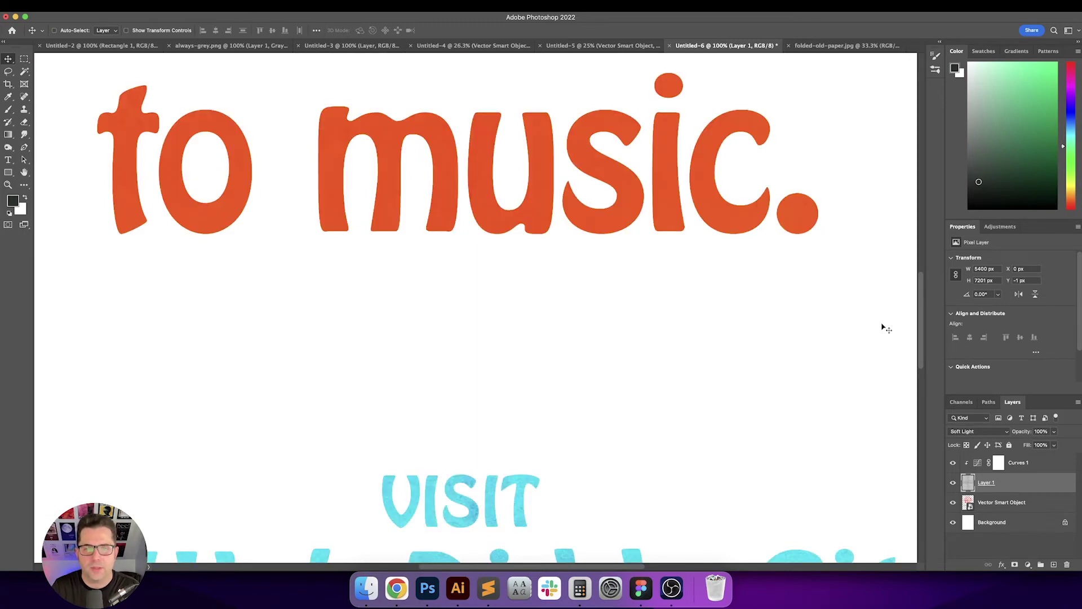
key("shift+plus")
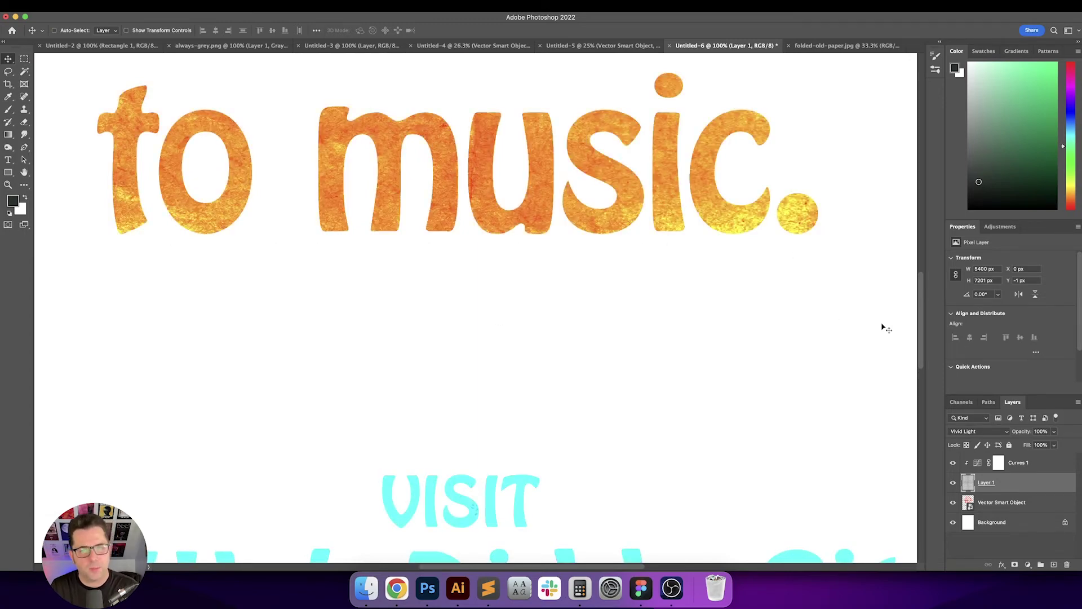
key("shift+plus")
key("shift+minus")
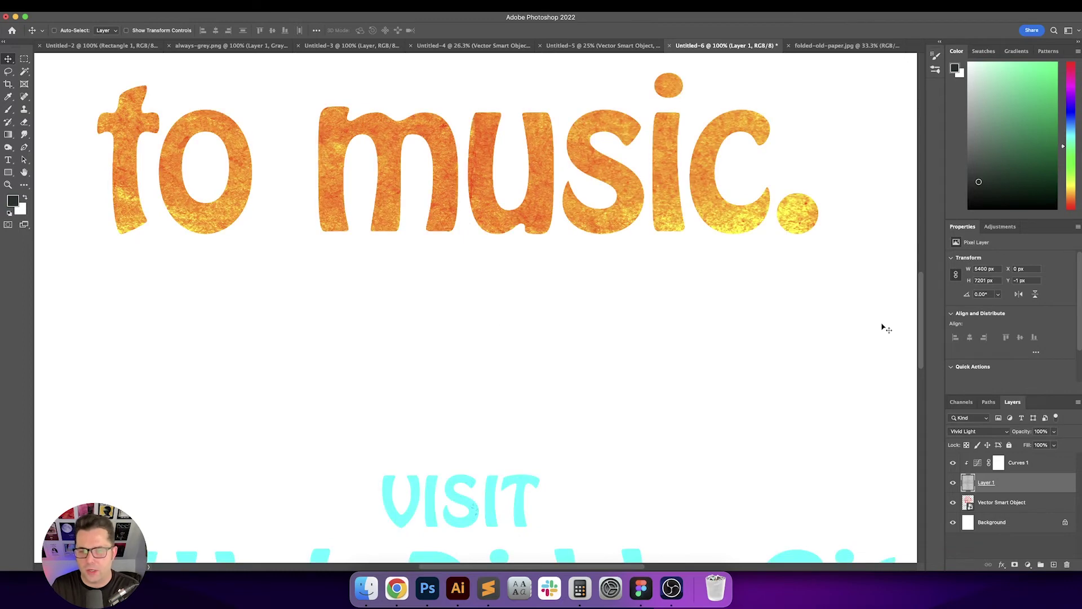
key("shift+plus")
key("shift+plus")
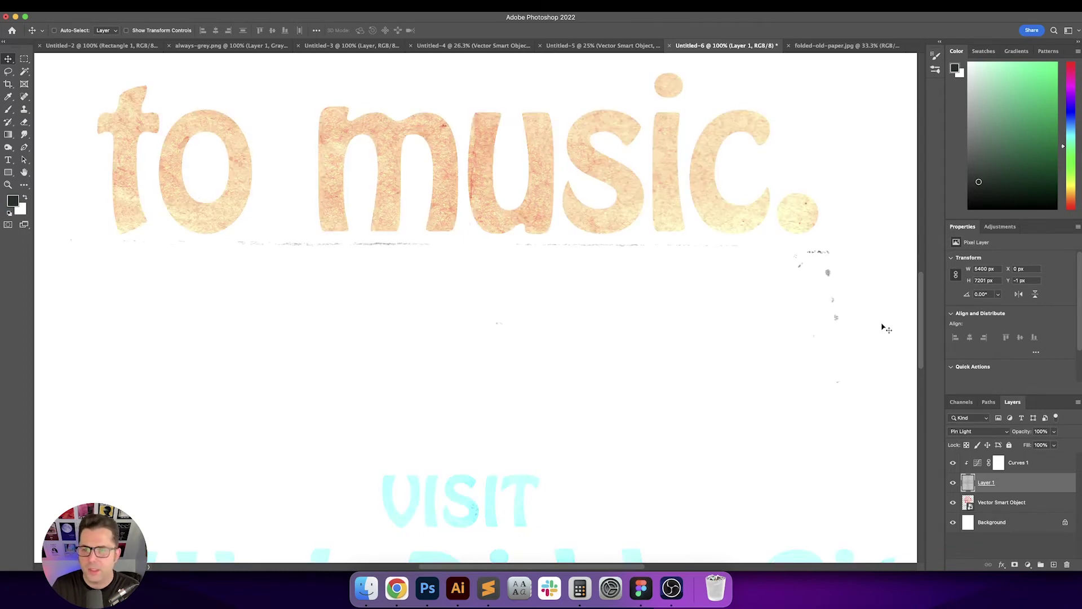
key("shift+plus")
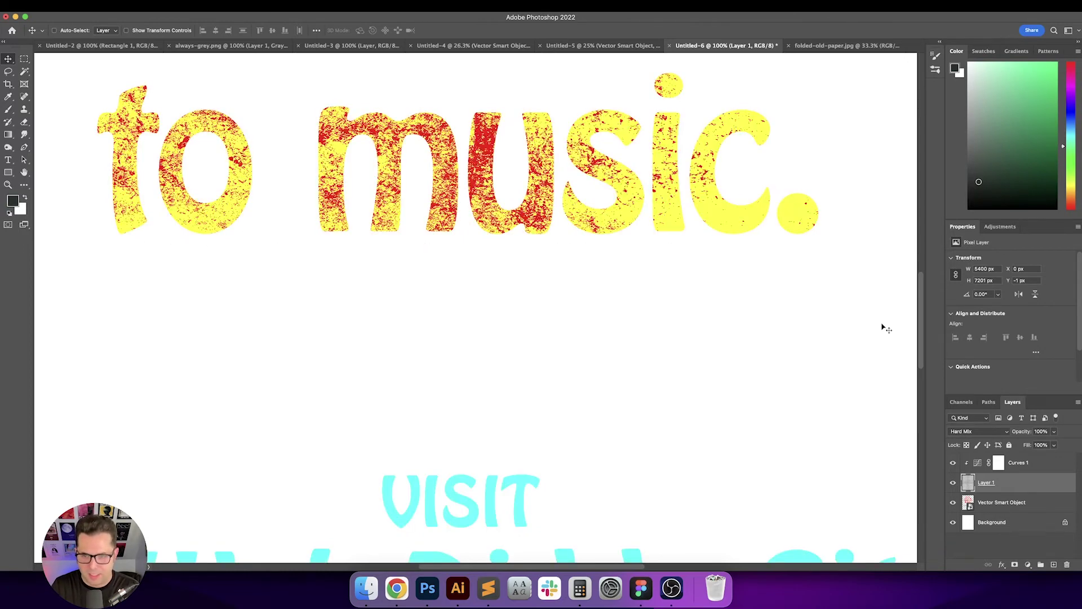
key("shift+plus")
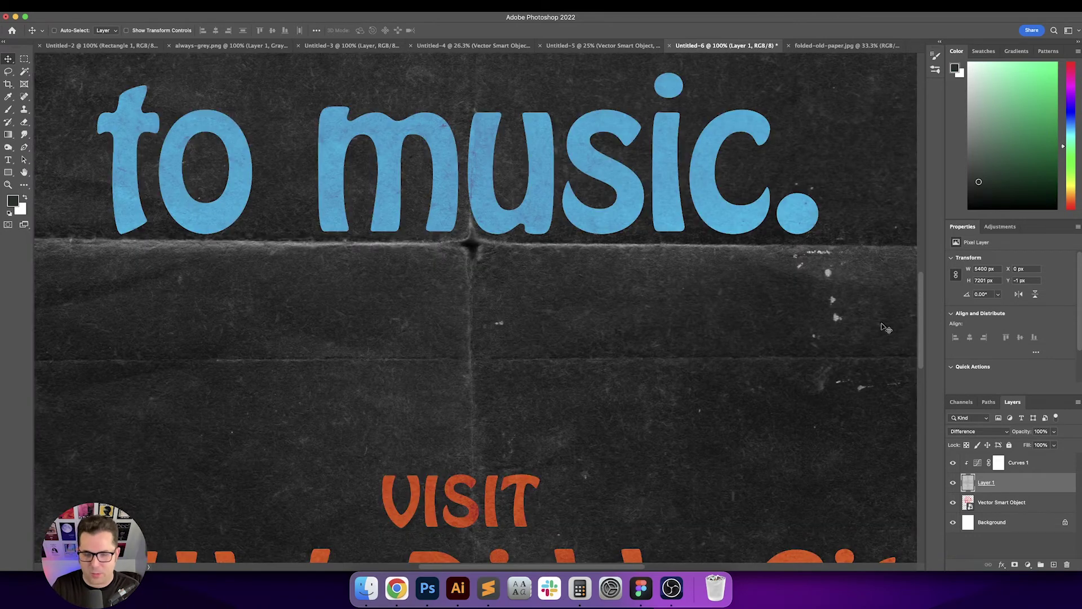
Try inverting the colors of both the text smart object and the paper layer under the Difference blend mode.
key("super+i")
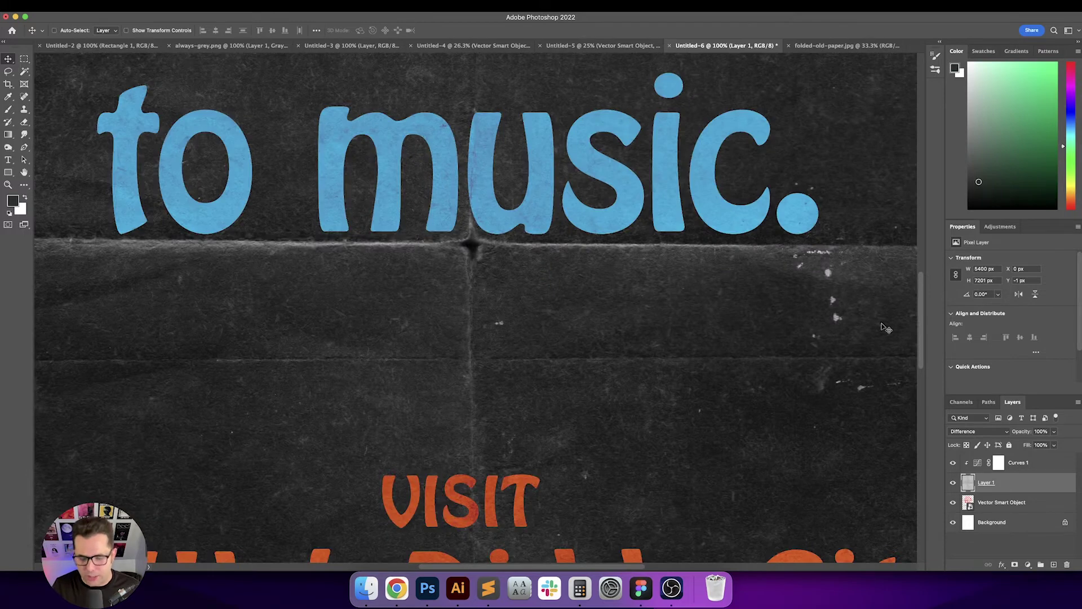
key("super+0")
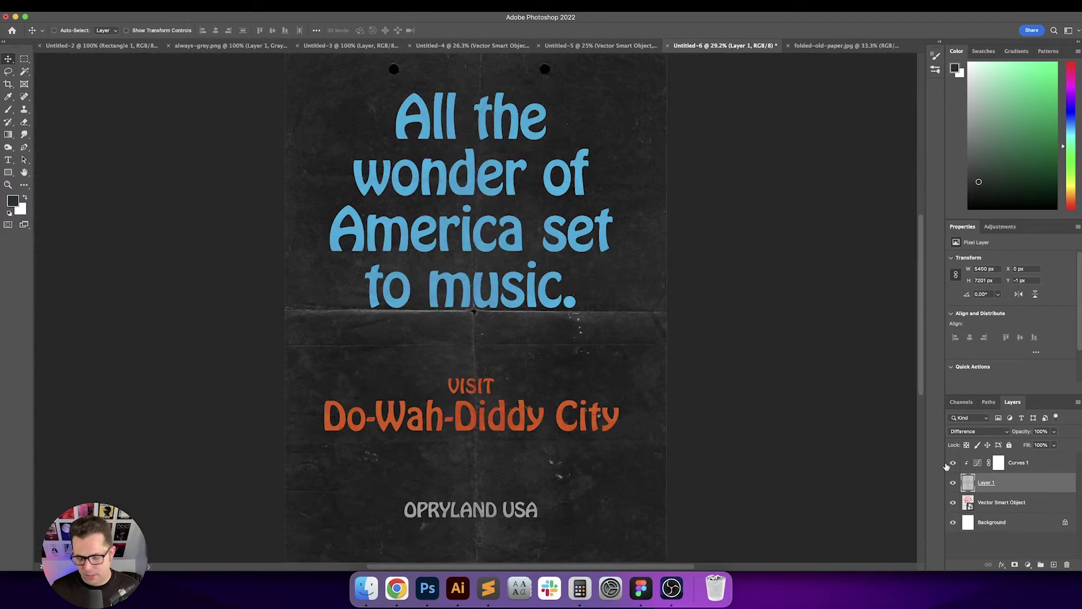
left_click(1049, 501)
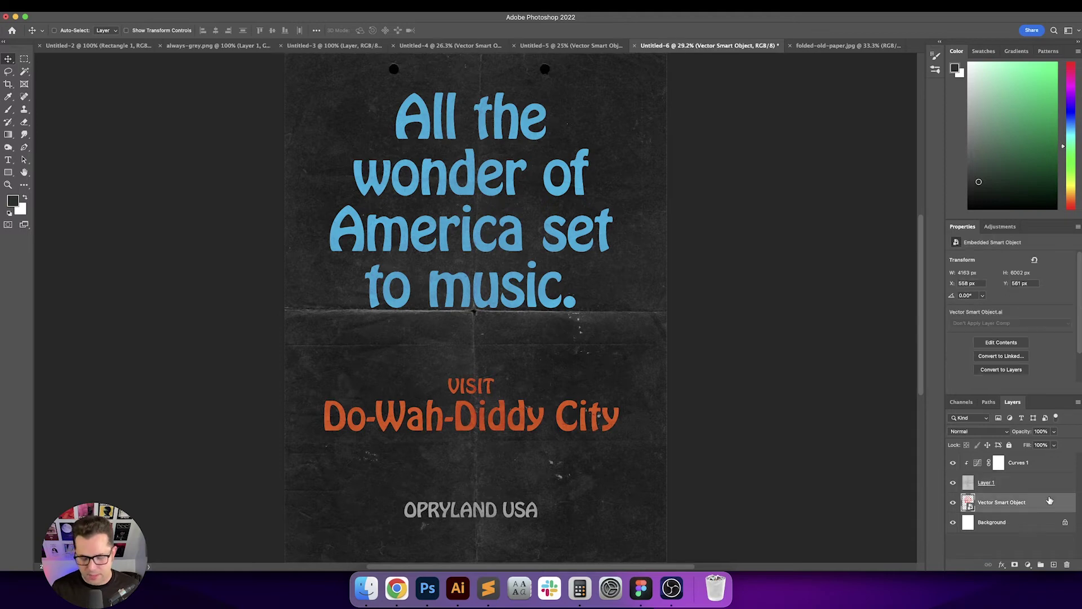
key("super+i")
left_click(1048, 487)
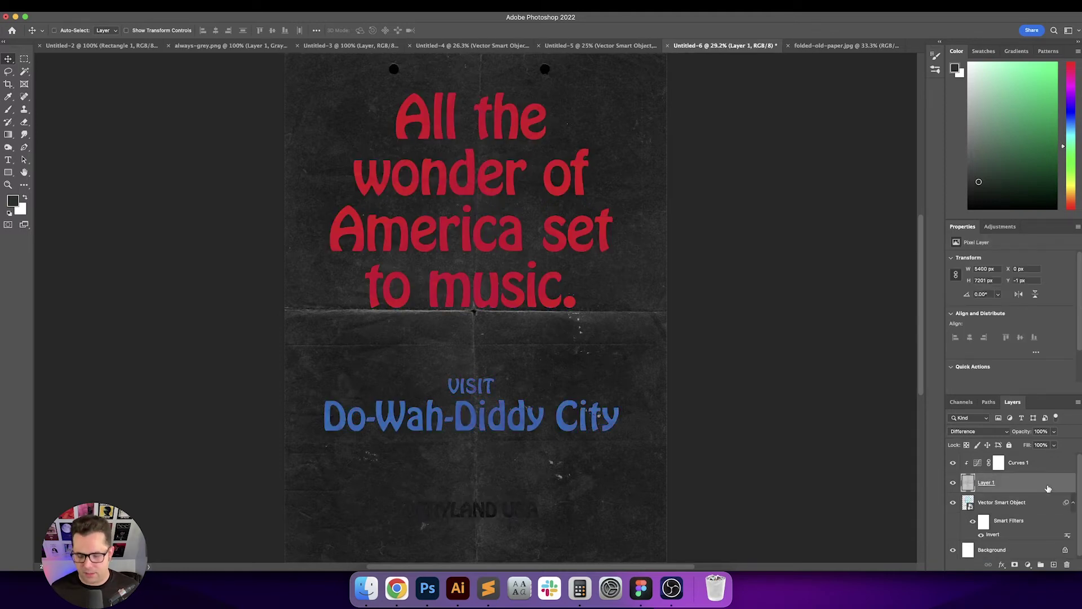
key("super+i")
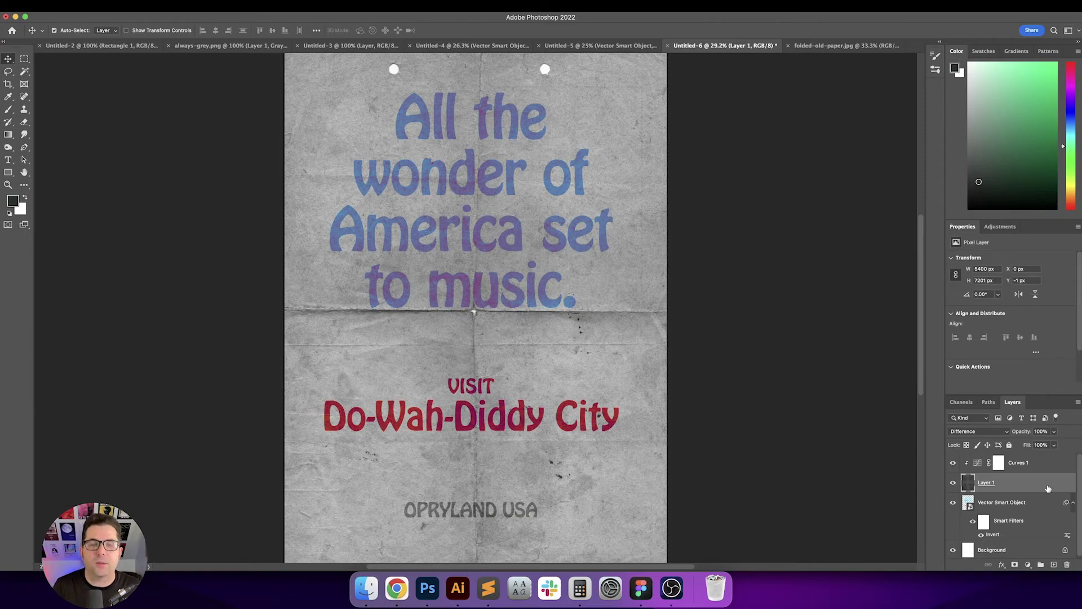
Check the inverted artwork close up around "VISIT" and undo the inversions of the text and paper layers.
key("super+equal")
key("super+equal")
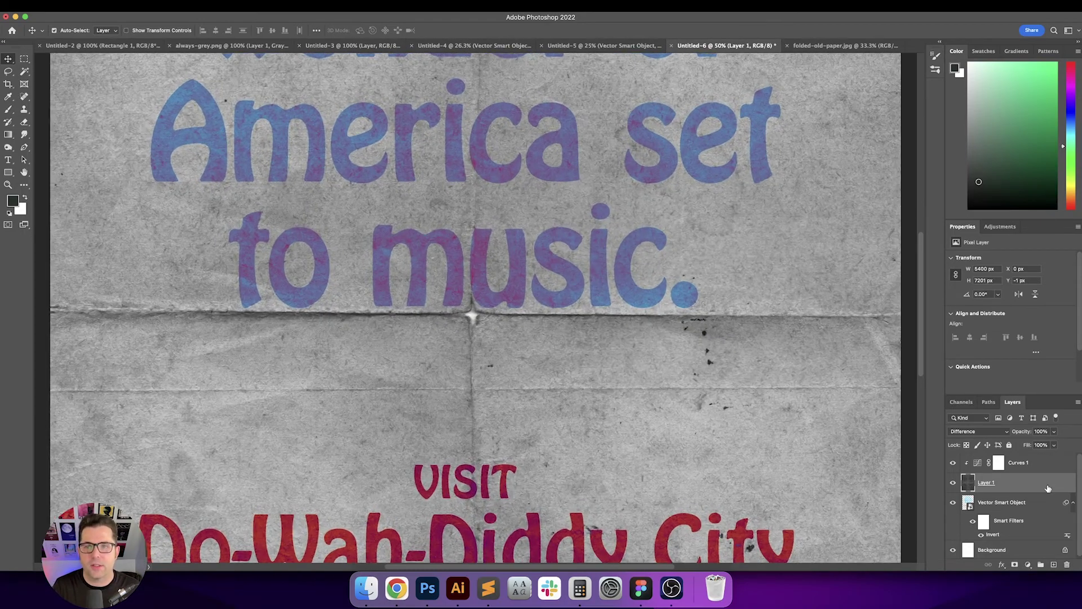
key("super+equal")
key("super+equal")
scroll(636, 274, "down", 5)
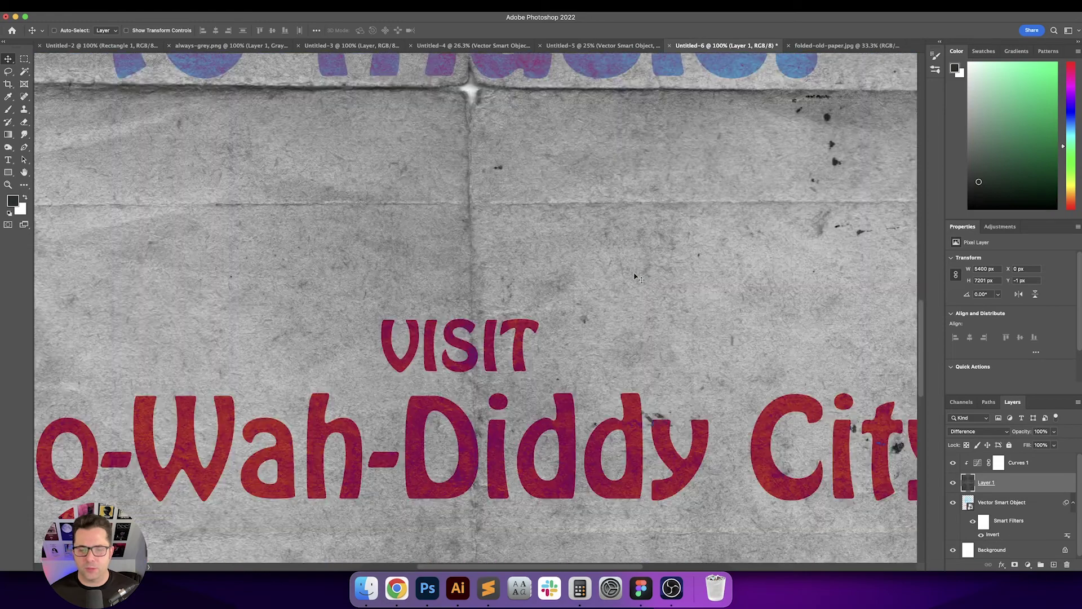
key("super+i")
key("super+z")
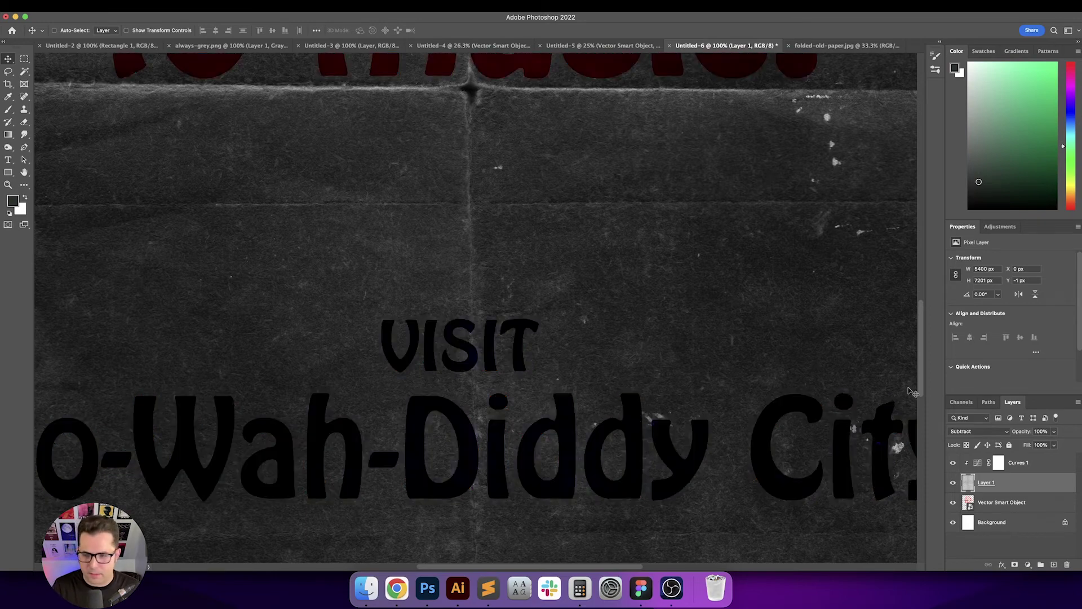
Return the paper layer's blend mode to Difference and invert the paper.
key("shift+minus")
key("shift+minus")
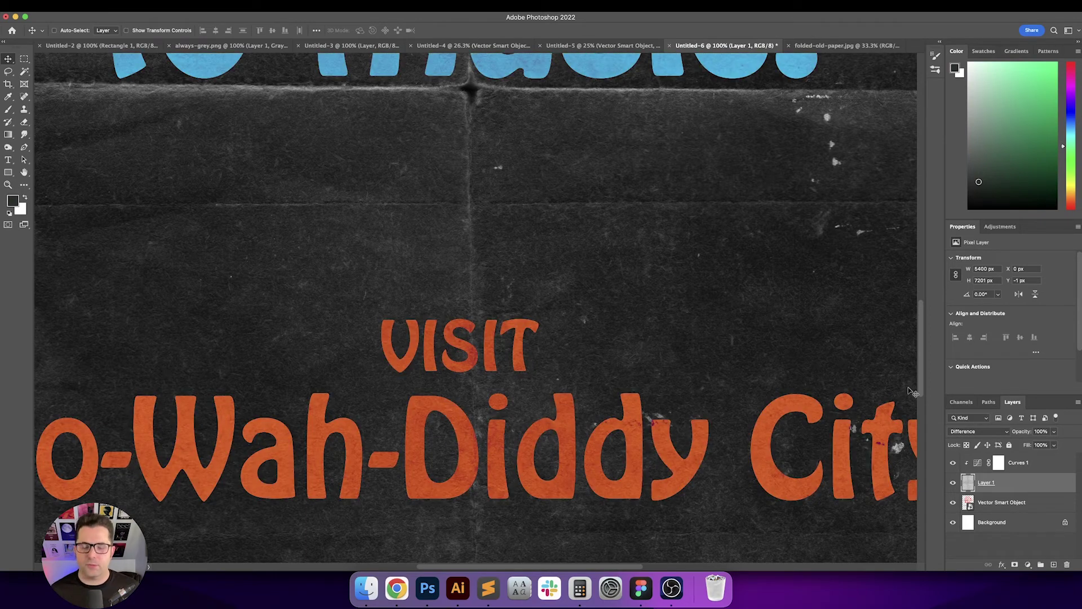
key("super+i")
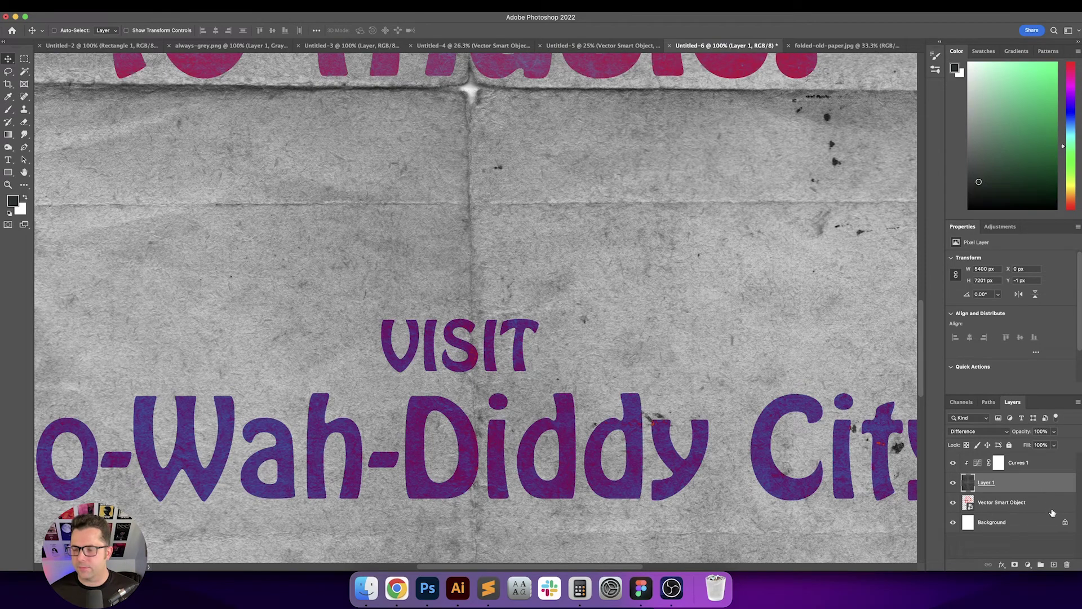
Move the text smart object above the Curves adjustment and try the Darken, Multiply and Linear Burn blend modes on it.
left_click_drag(1052, 504, 1045, 461)
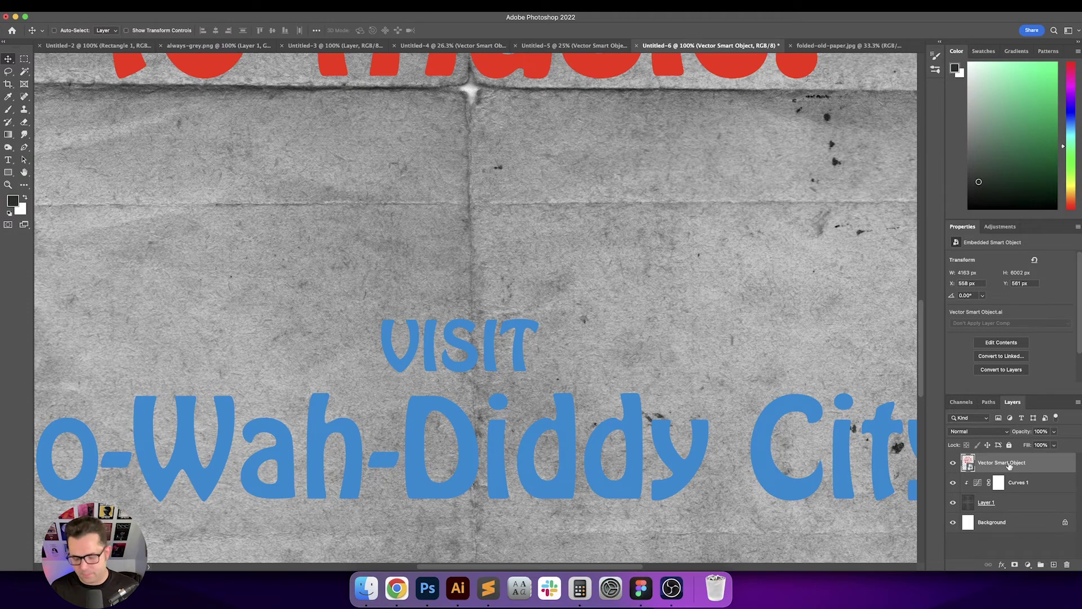
key("shift+plus")
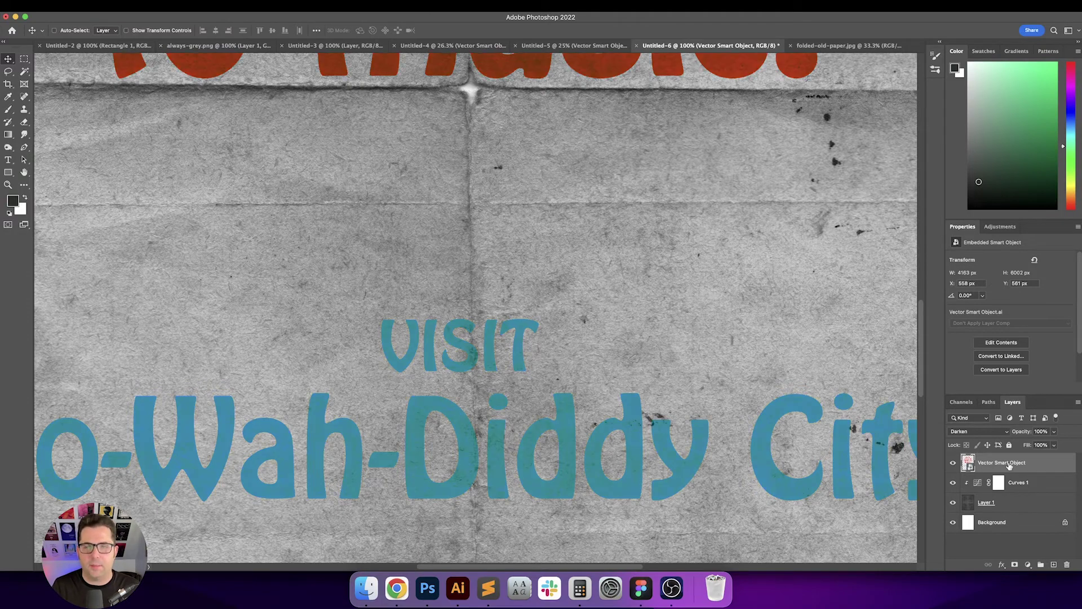
key("shift+plus")
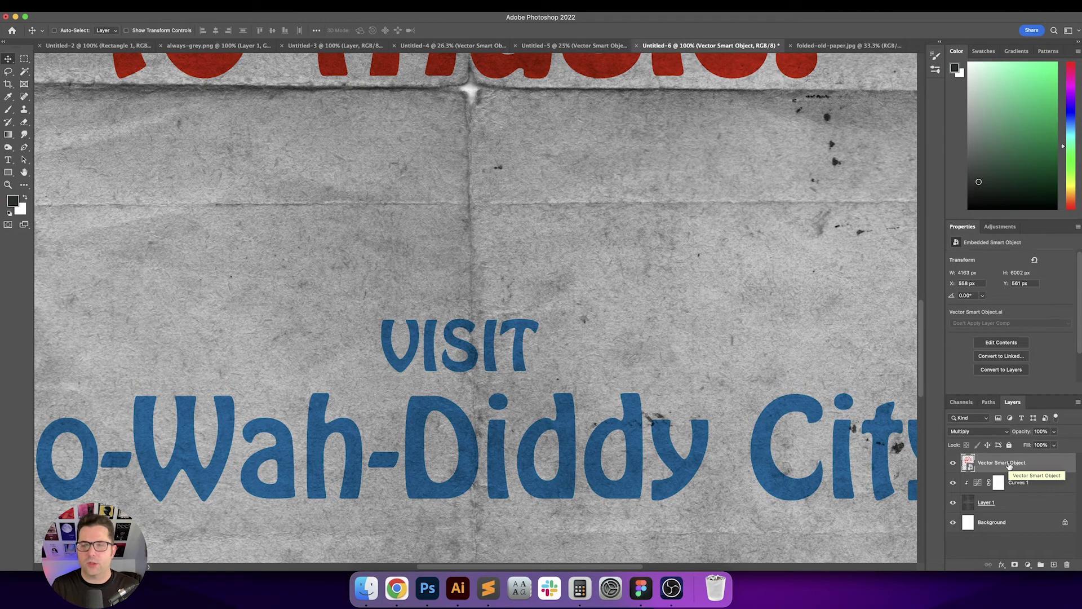
scroll(713, 309, "up", 3)
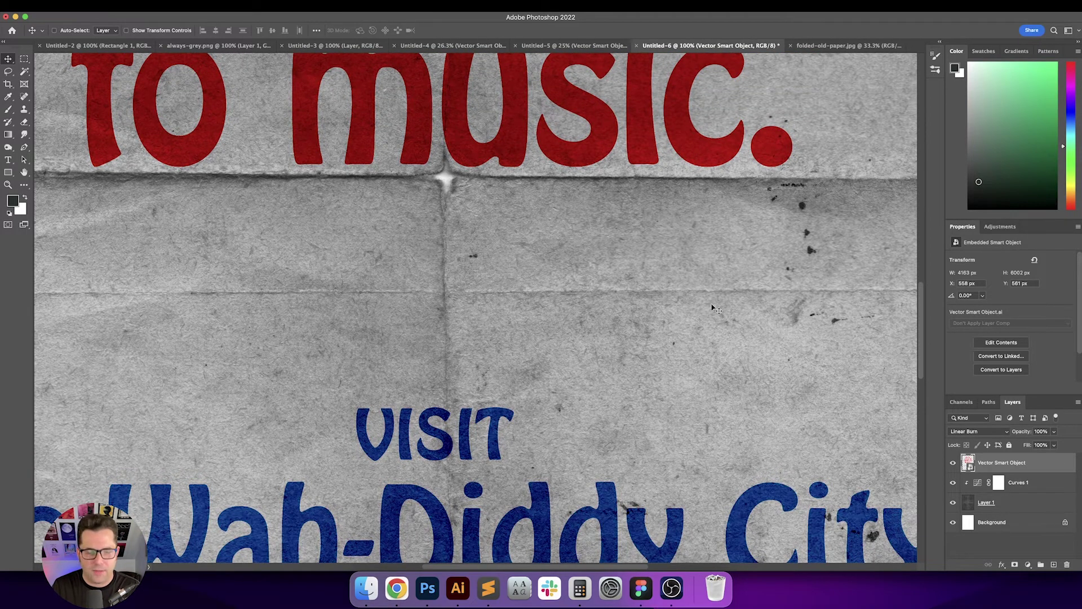
Cycle the text smart object's blend mode onward from Linear Burn through the lightening and contrast modes, settling on Subtract.
key("shift+plus")
key("shift+plus")
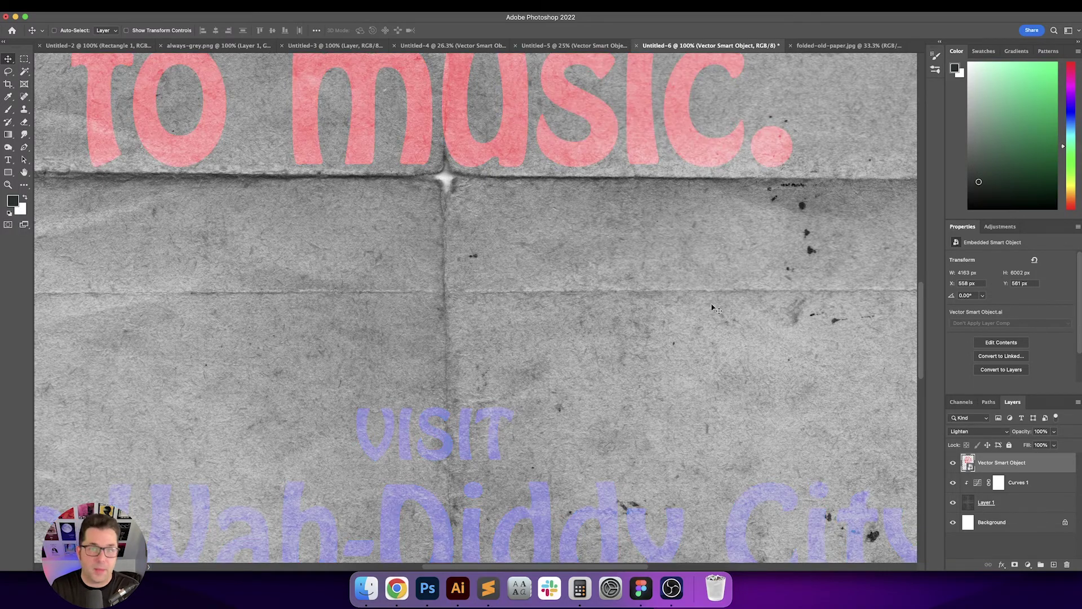
key("shift+plus")
key("shift+plus")
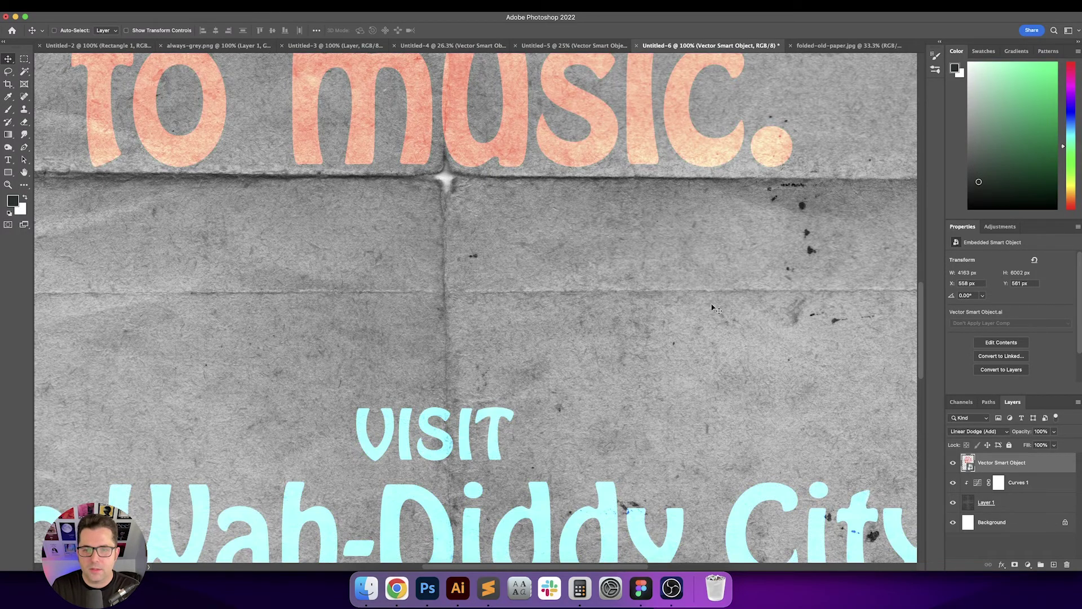
key("shift+plus")
key("shift+plus")
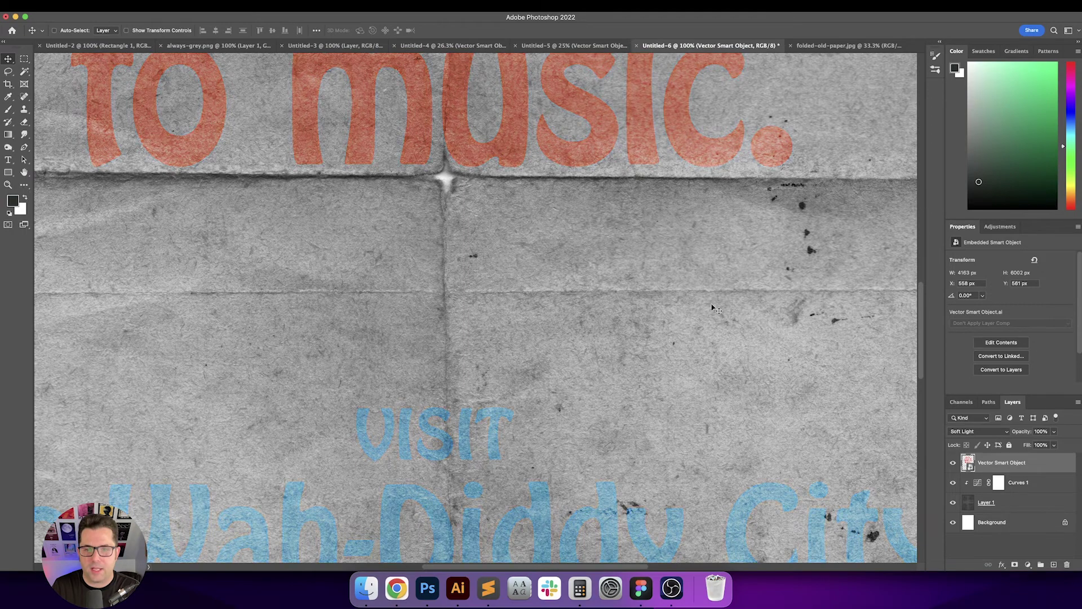
key("shift+plus")
key("shift+plus")
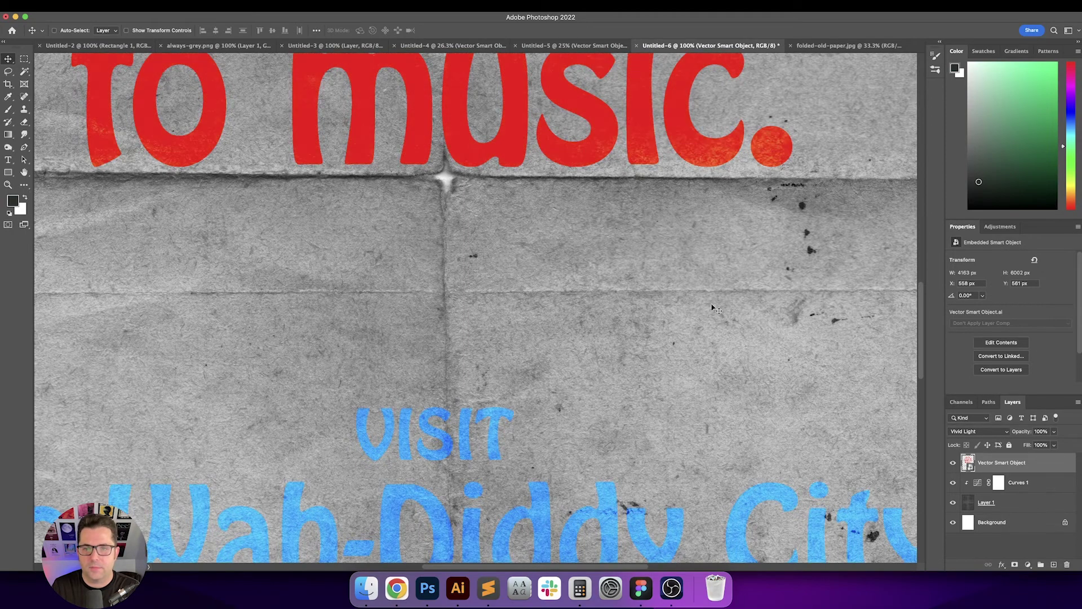
key("shift+plus")
key("shift+plus")
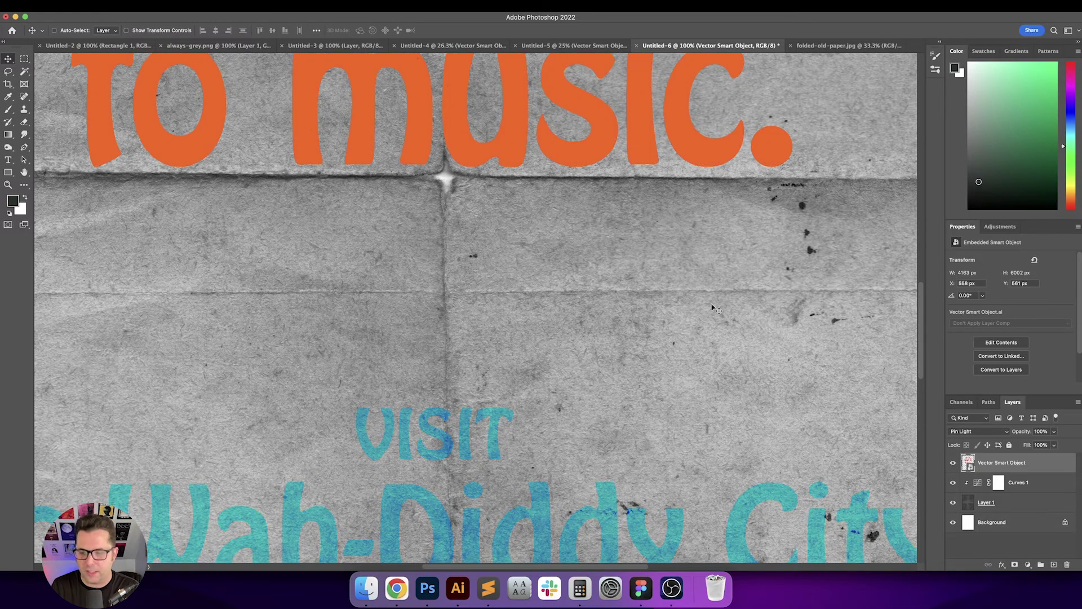
key("shift+plus")
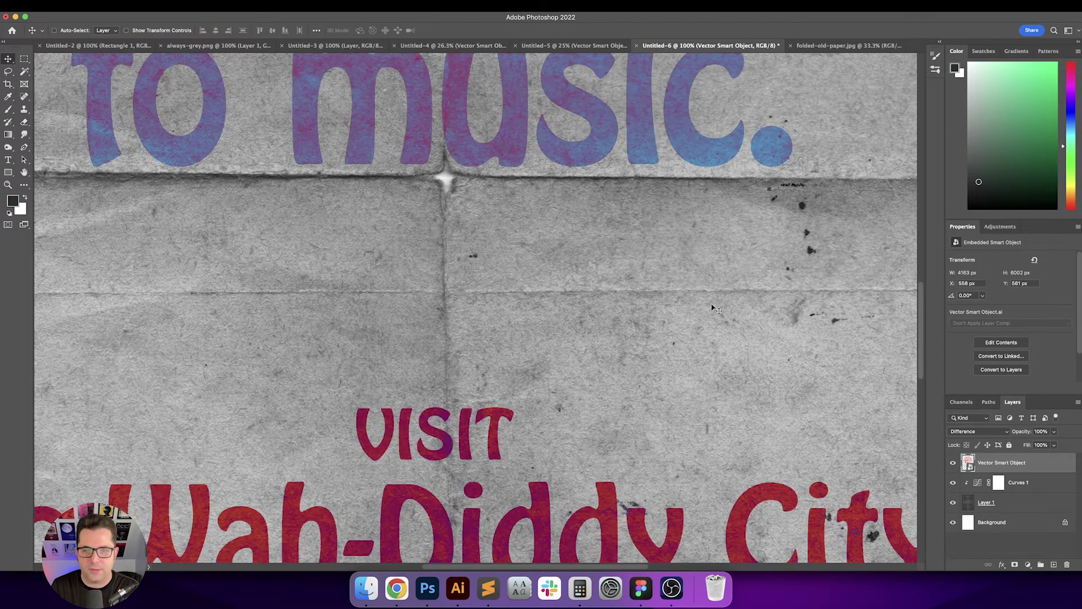
key("shift+plus")
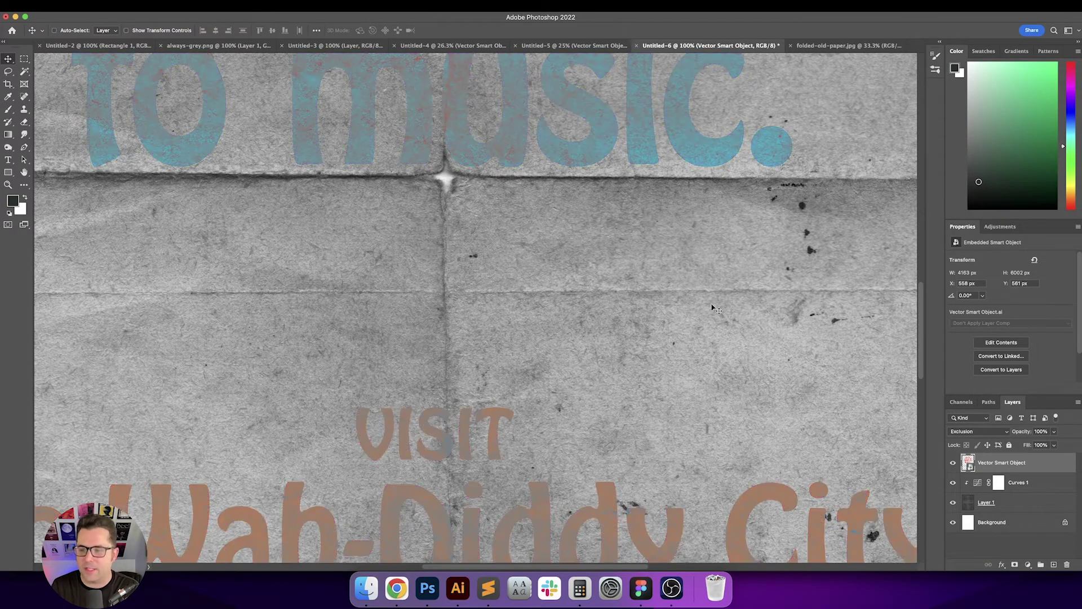
key("shift+plus")
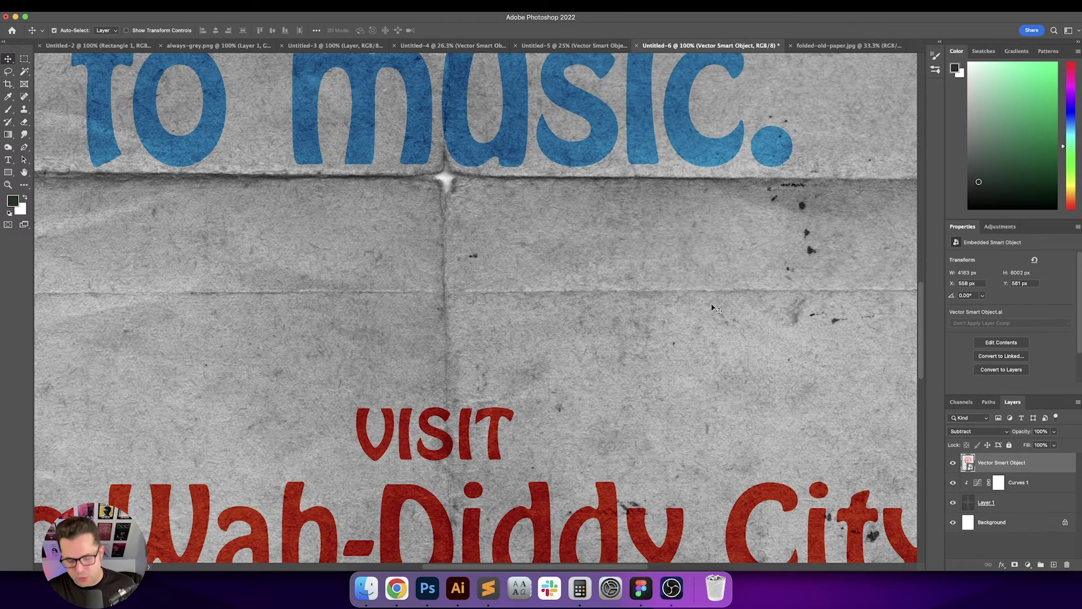
Reshape the clipped Curves adjustment, raising its upper point and lowering its lower point, to give the paper brighter tones and stronger contrast.
key("super+0")
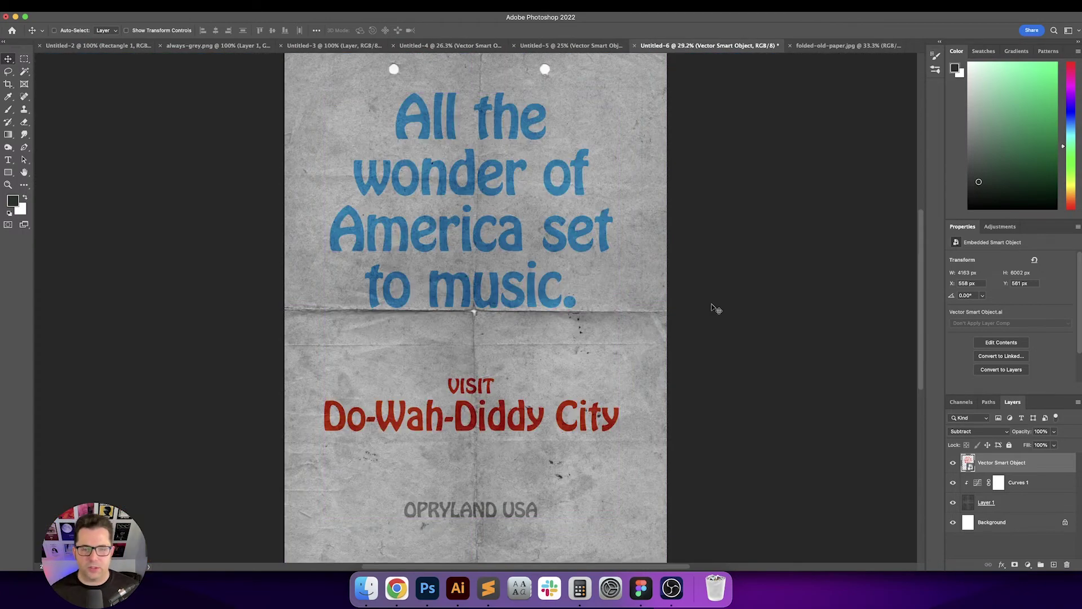
left_click(1057, 483)
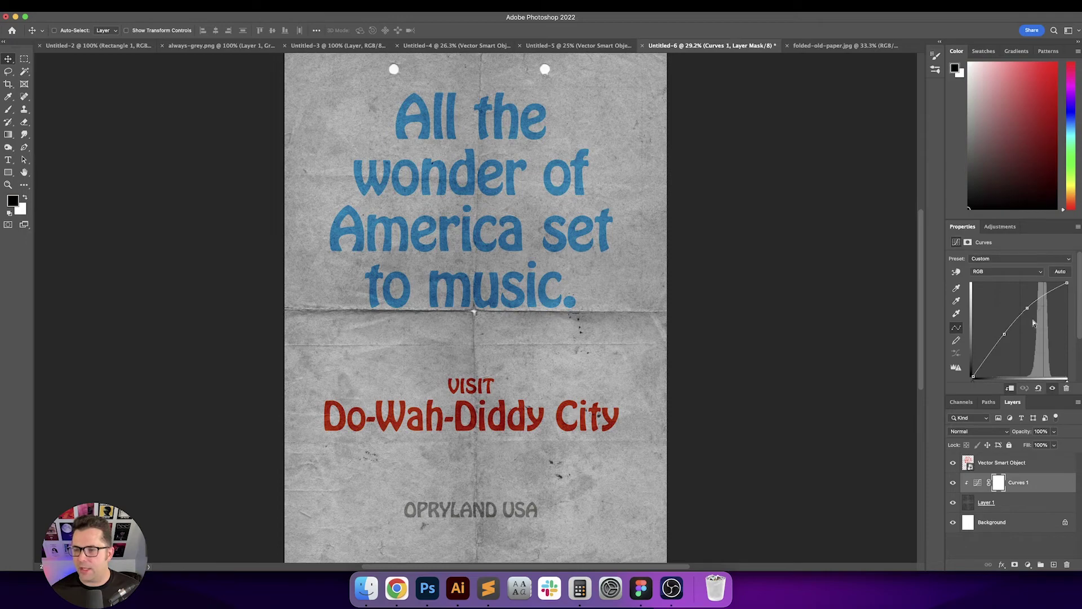
mouse_move(1027, 308)
left_mouse_down()
mouse_move(1025, 294)
mouse_move(1004, 333)
mouse_move(999, 319)
mouse_move(1010, 339)
mouse_move(1030, 292)
mouse_move(1049, 290)
mouse_move(1035, 294)
left_mouse_up()
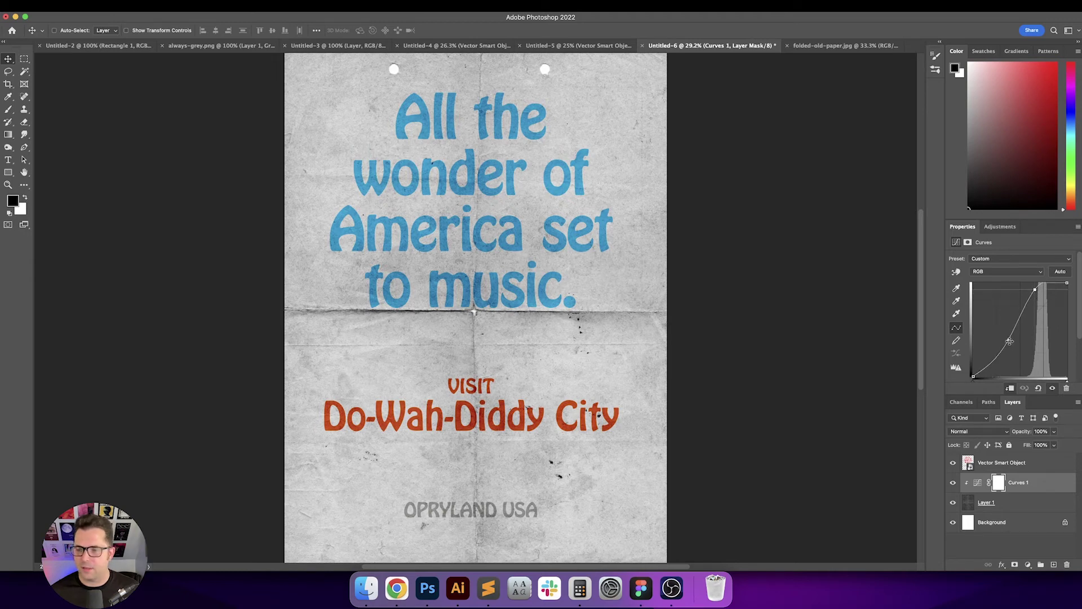
mouse_move(1009, 340)
left_mouse_down()
mouse_move(1004, 328)
mouse_move(1014, 348)
left_mouse_up()
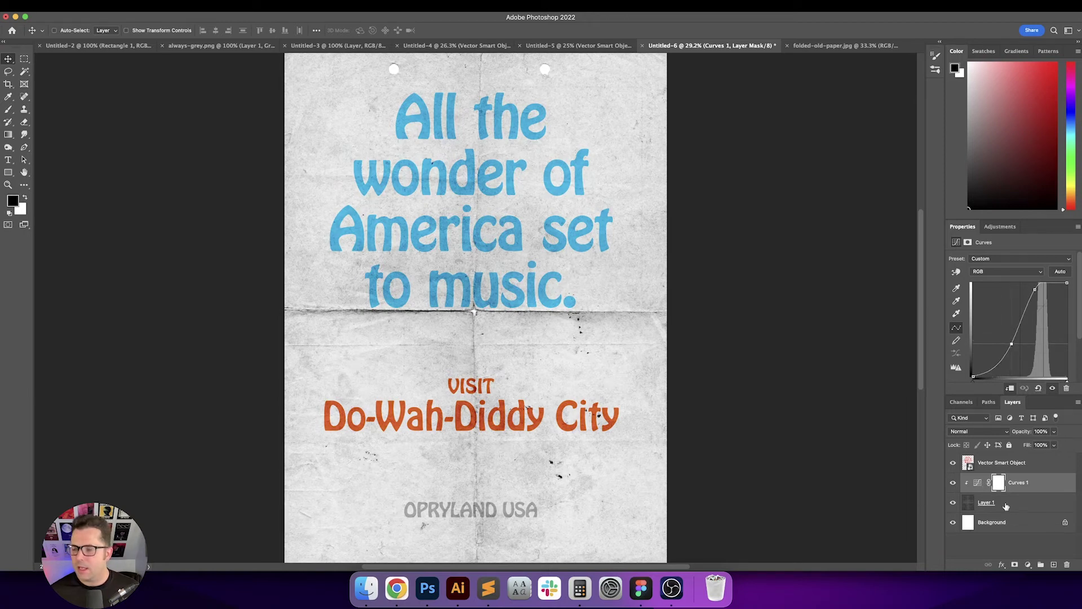
Open the text smart object's contents for editing in Illustrator.
left_click(1031, 508)
left_click(1031, 468)
double_click(970, 461)
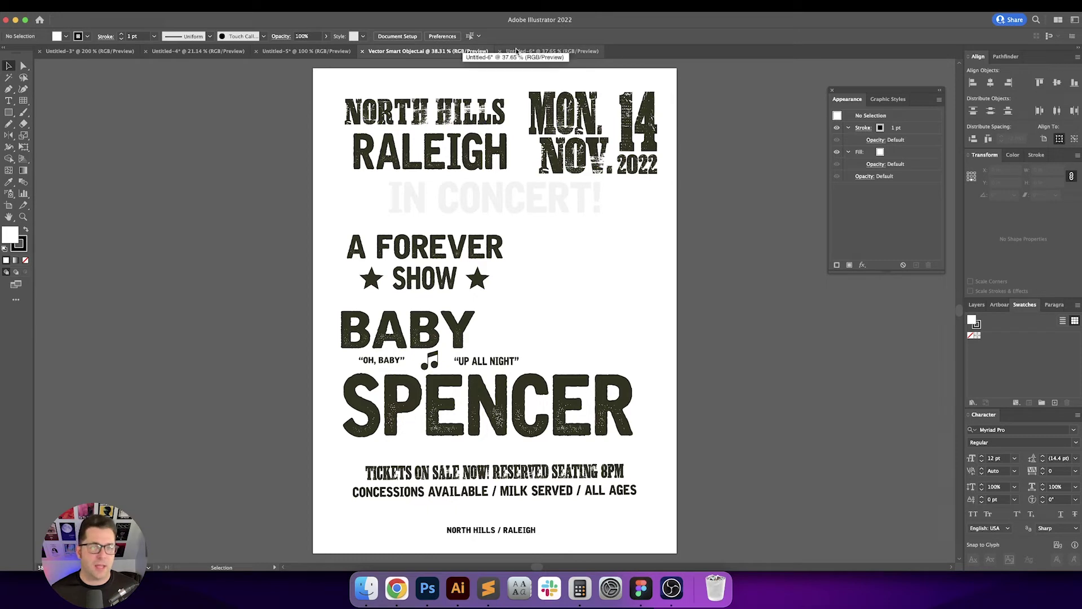
Close the old Vector Smart Object document and reopen the current poster text smart object from Photoshop in Illustrator.
left_click(361, 51)
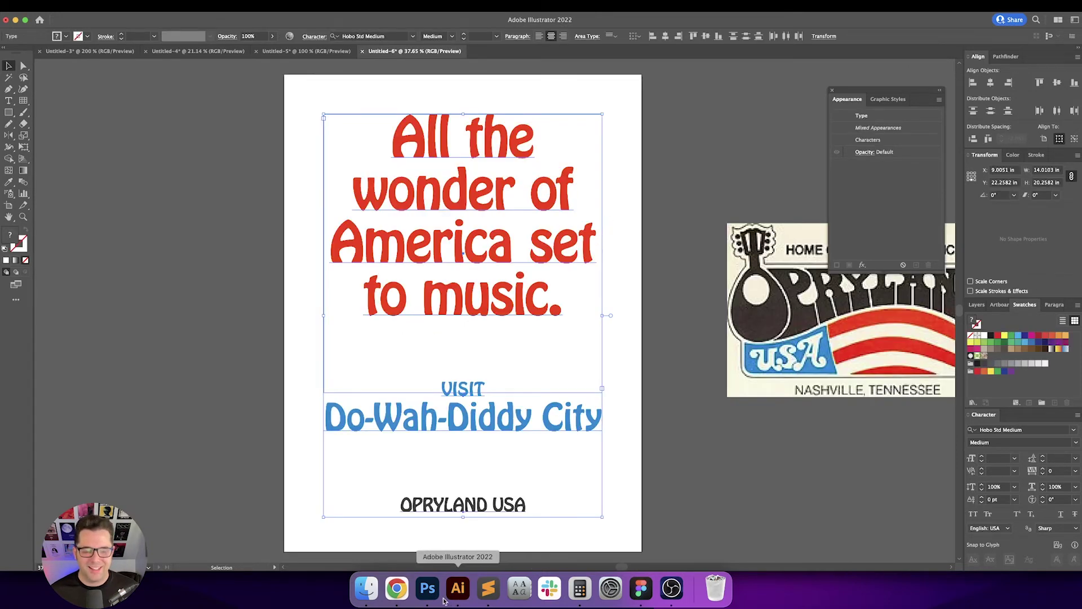
left_click(427, 590)
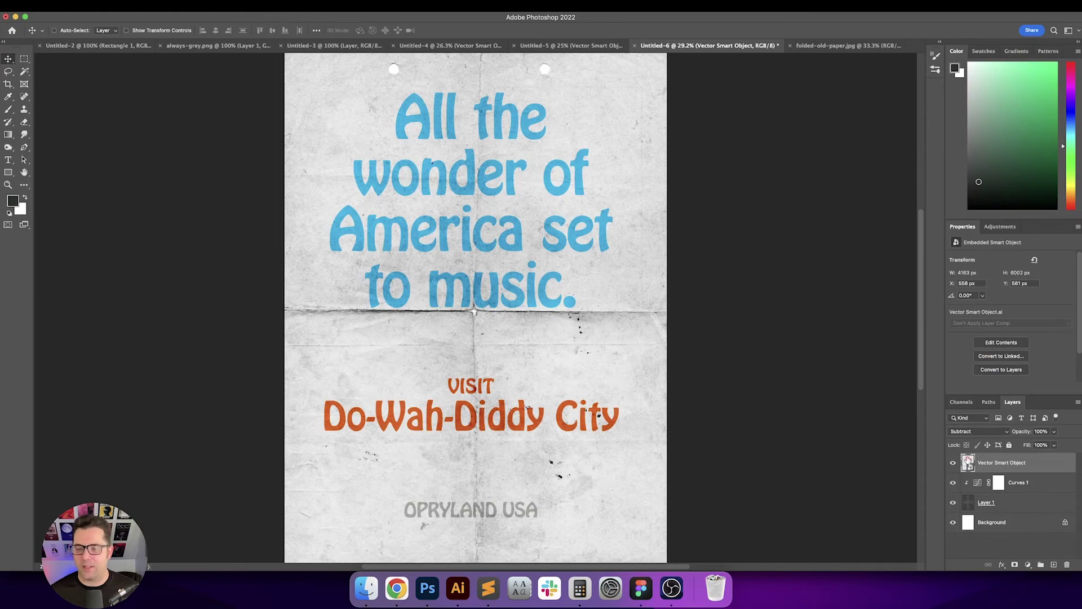
key("super+Tab")
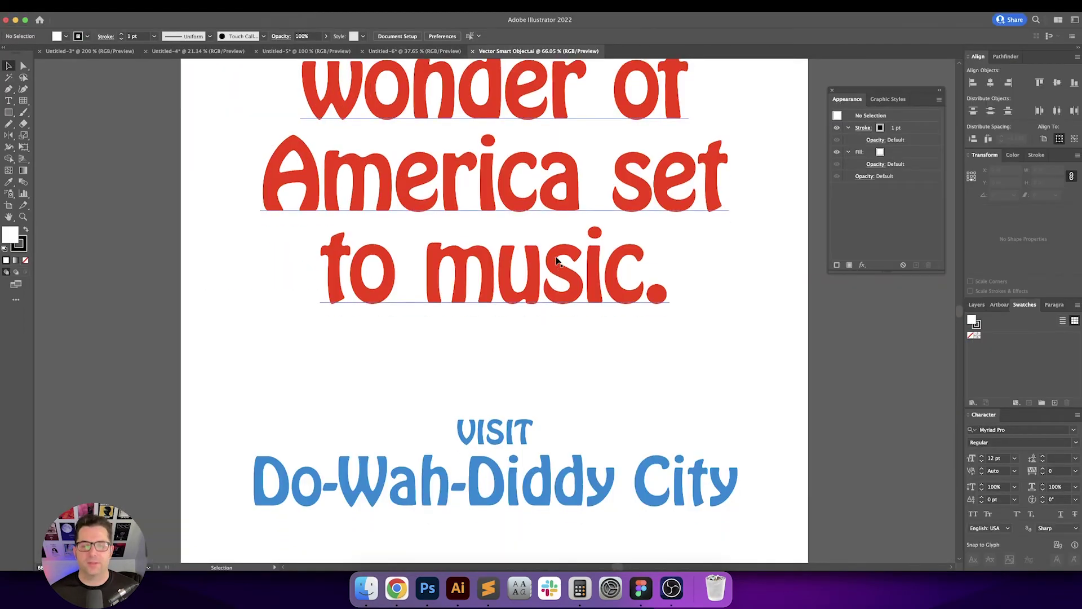
Fill the OPRYLAND USA text with near-black, save the smart object, and check the blended poster in Photoshop.
left_click_drag(611, 434, 619, 244)
left_click(468, 409)
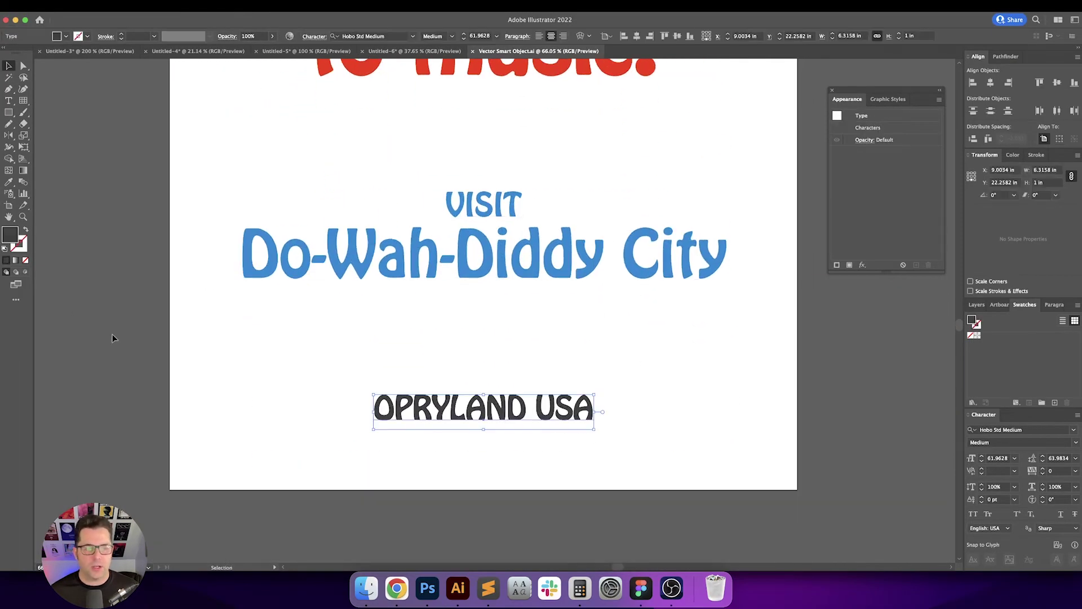
double_click(16, 238)
mouse_move(296, 405)
left_mouse_down()
mouse_move(281, 401)
mouse_move(268, 419)
left_mouse_up()
key("Return")
key("super+s")
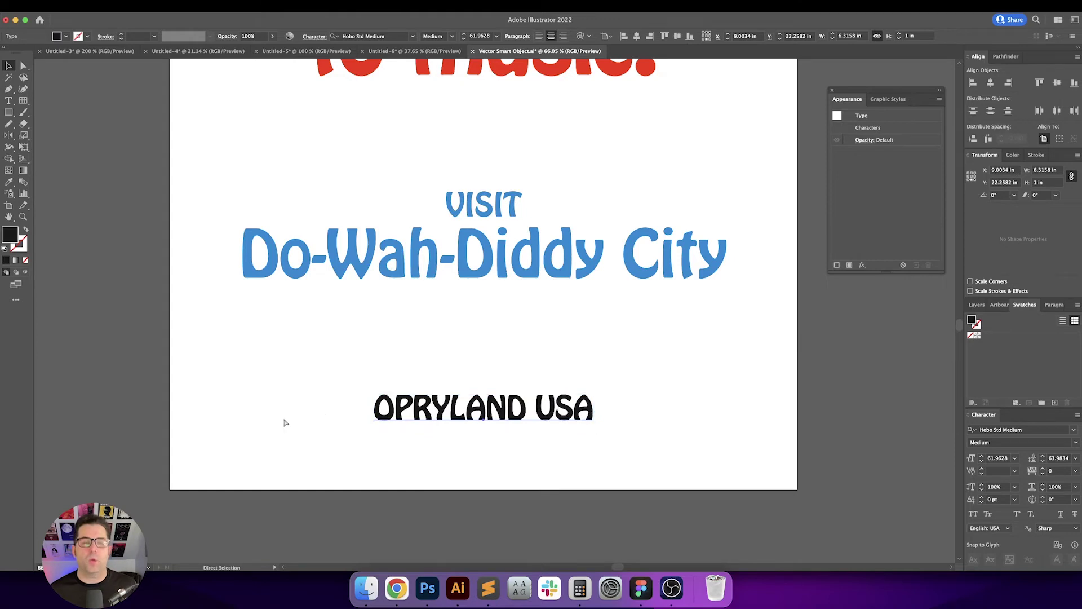
left_click(427, 588)
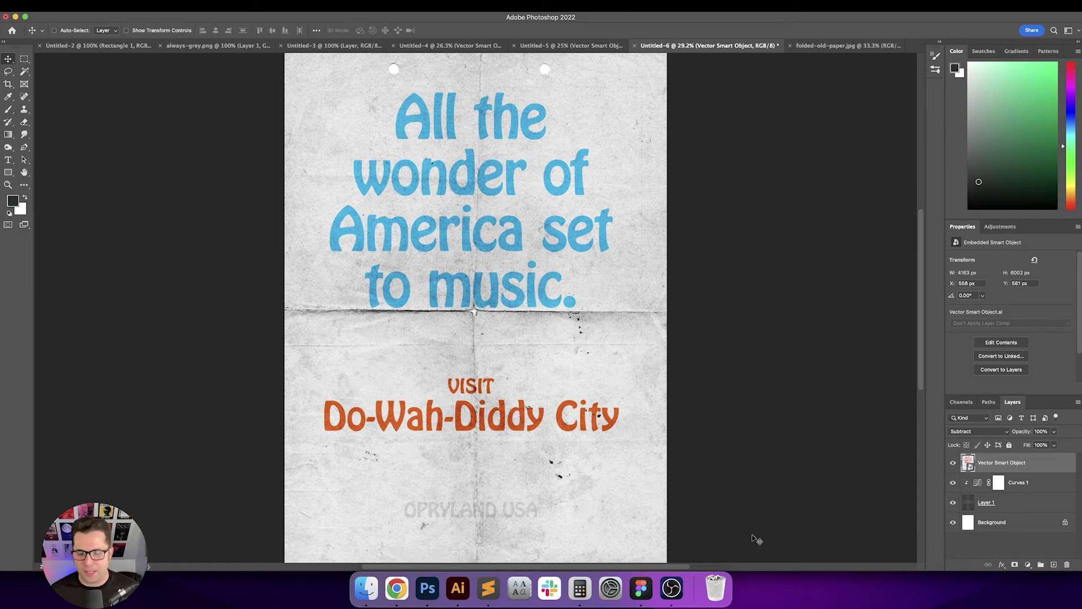
Return to Illustrator, try fill colour 7F7F7F on the OPRYLAND USA text, and check the result in Photoshop.
left_click(466, 600)
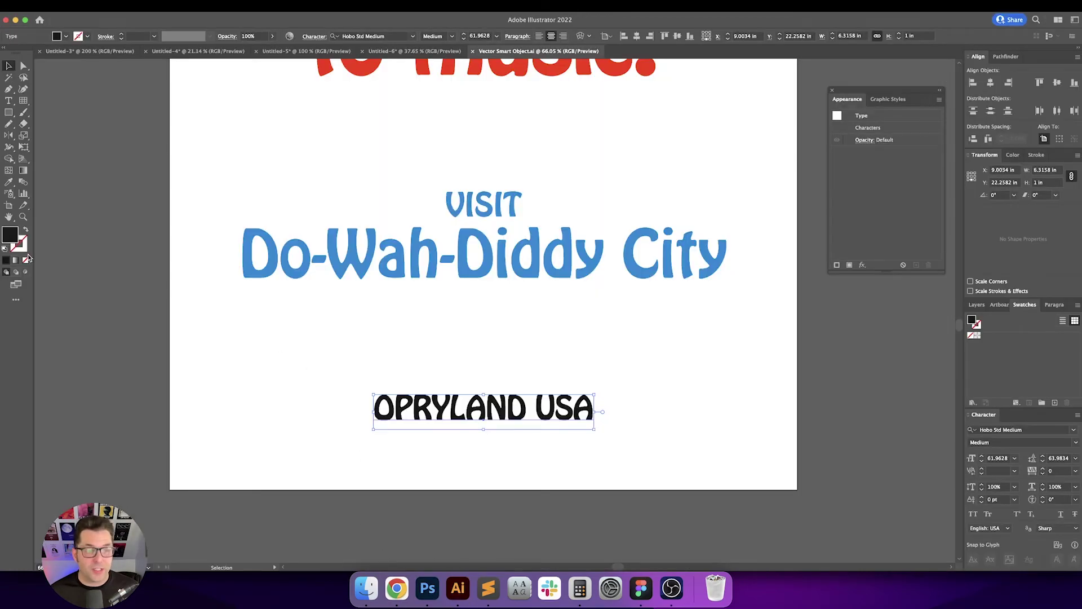
double_click(15, 239)
type("7C7C7C")
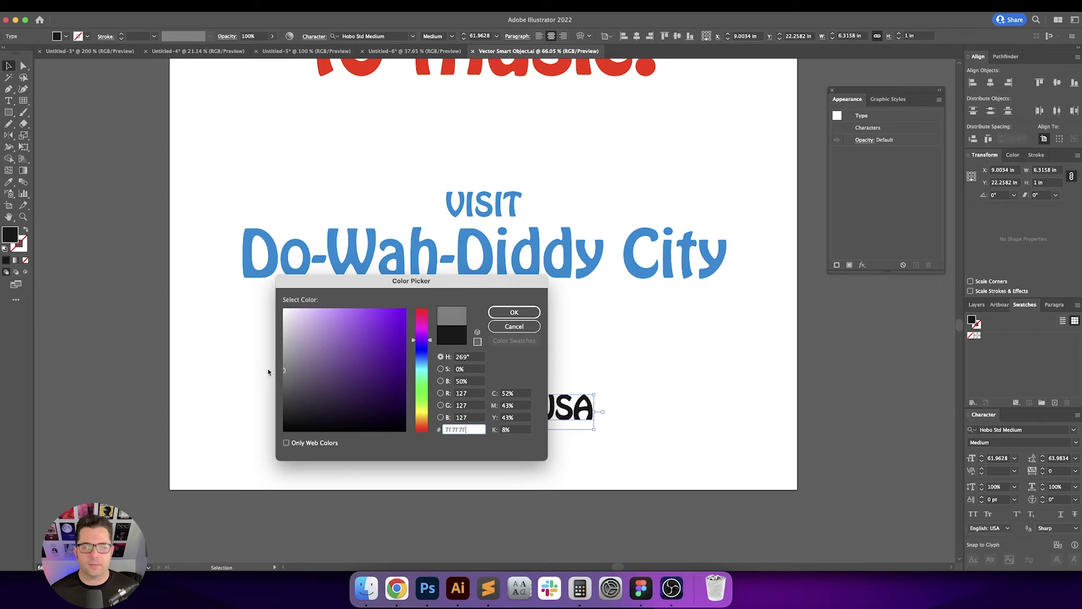
key("Return")
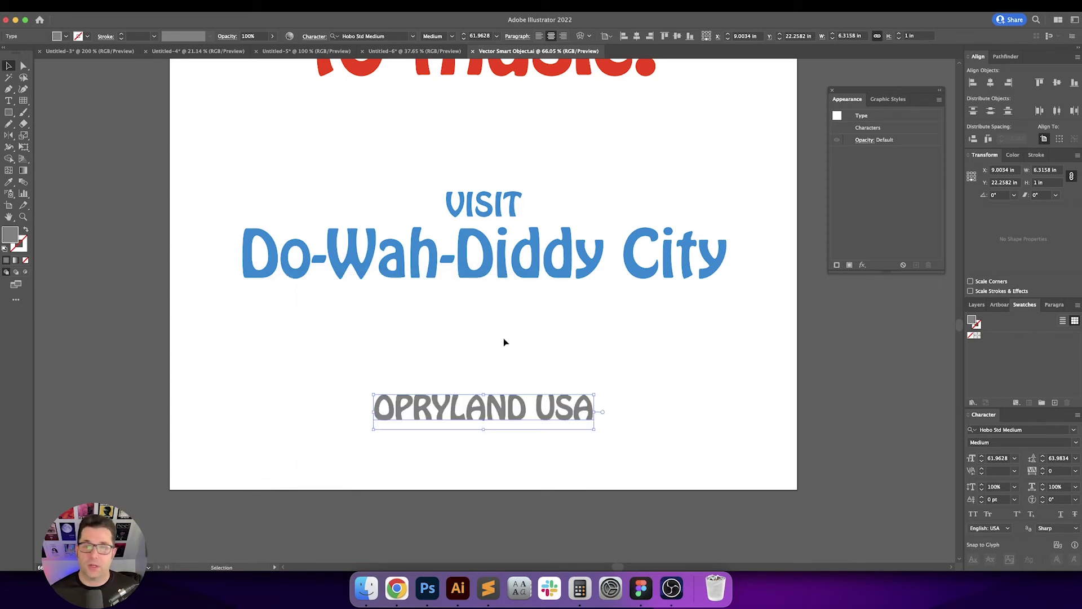
left_click(427, 588)
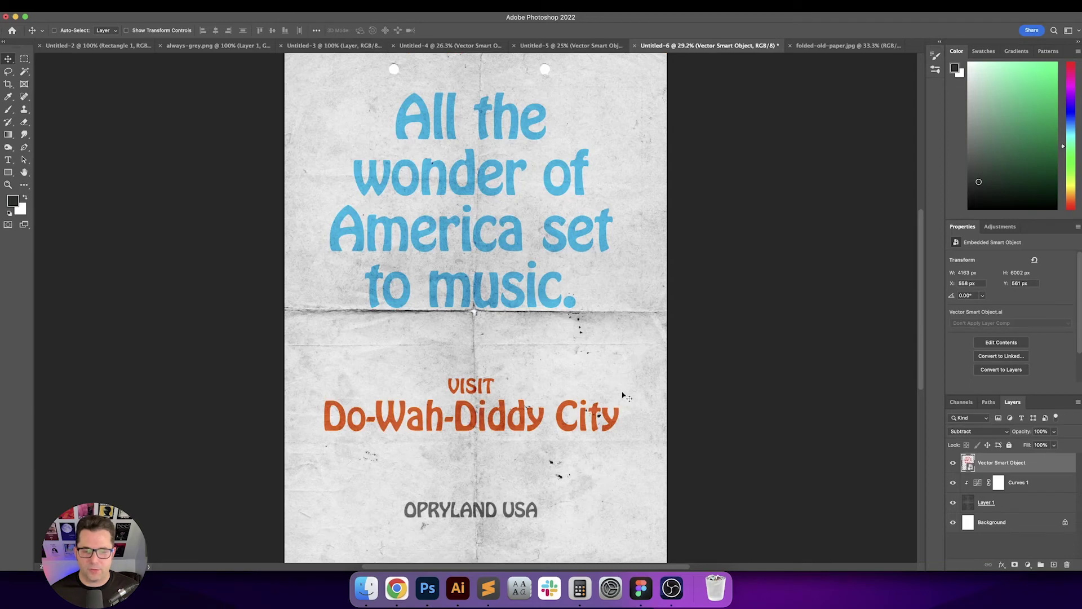
Set the OPRYLAND USA text's fill to BFBFBF in Illustrator, update the smart object, and return to Photoshop.
left_click(458, 588)
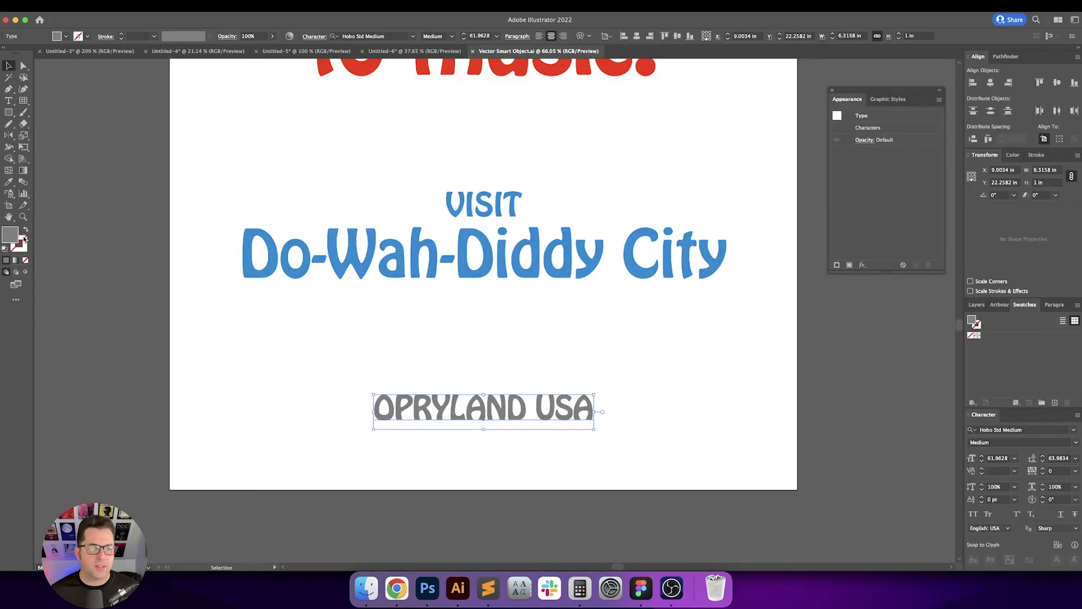
double_click(15, 236)
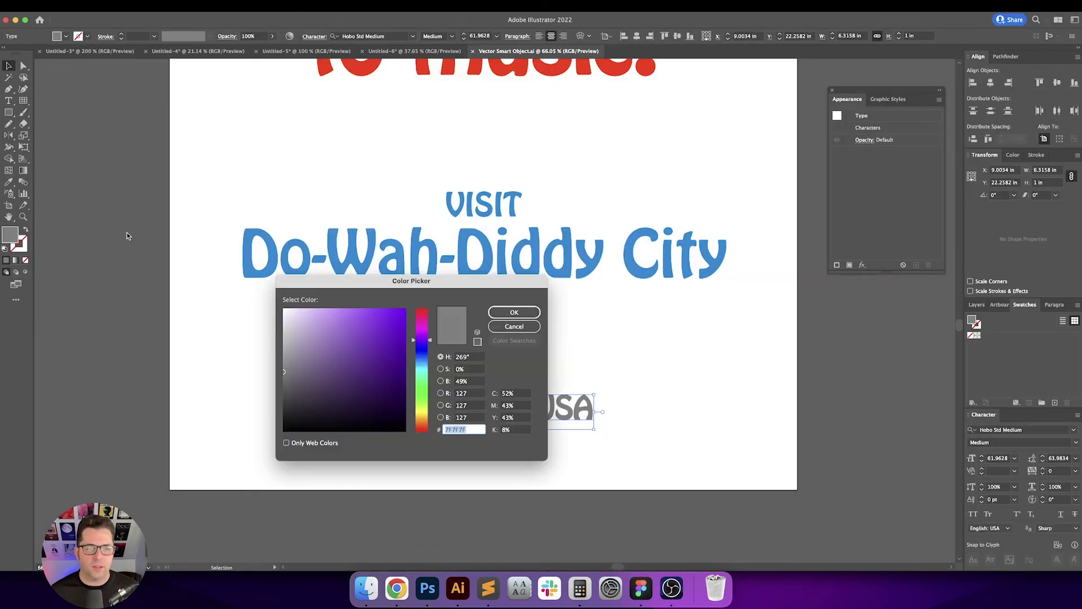
type("BABABA")
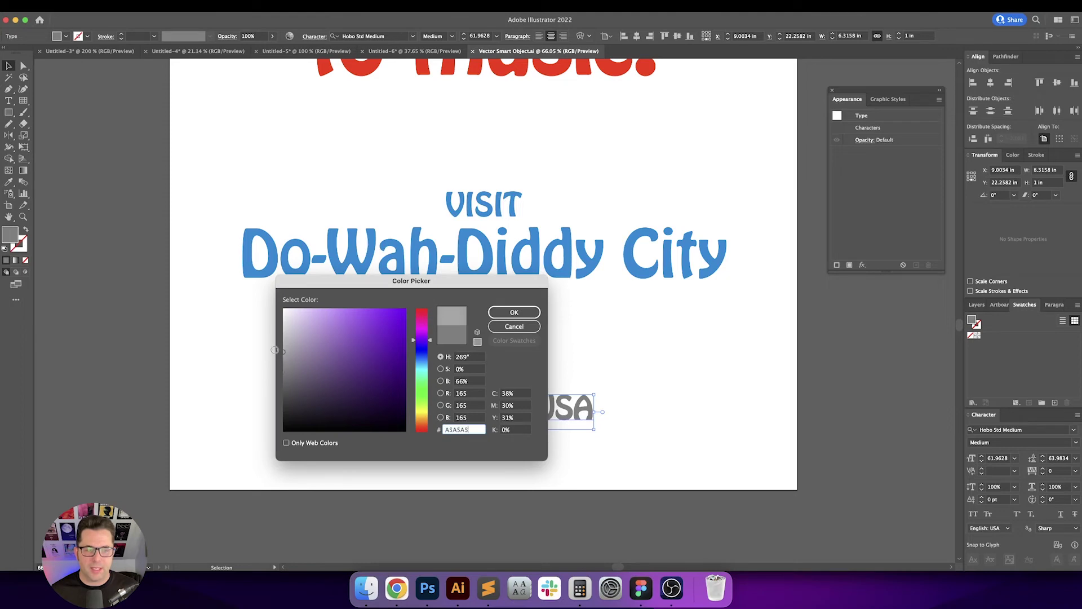
key("super+a")
type("BFBFBF")
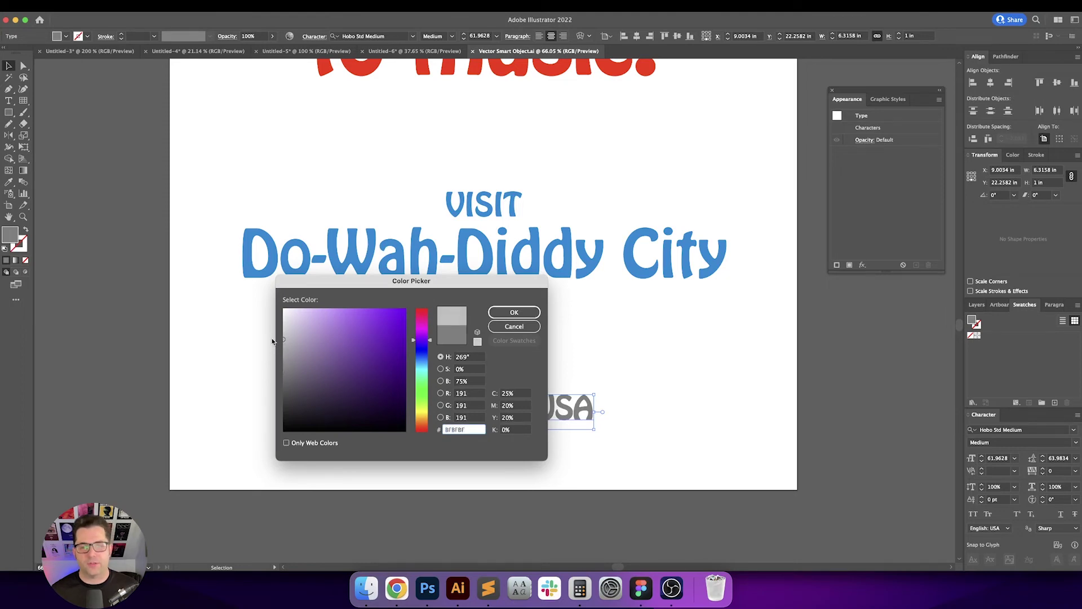
key("Return")
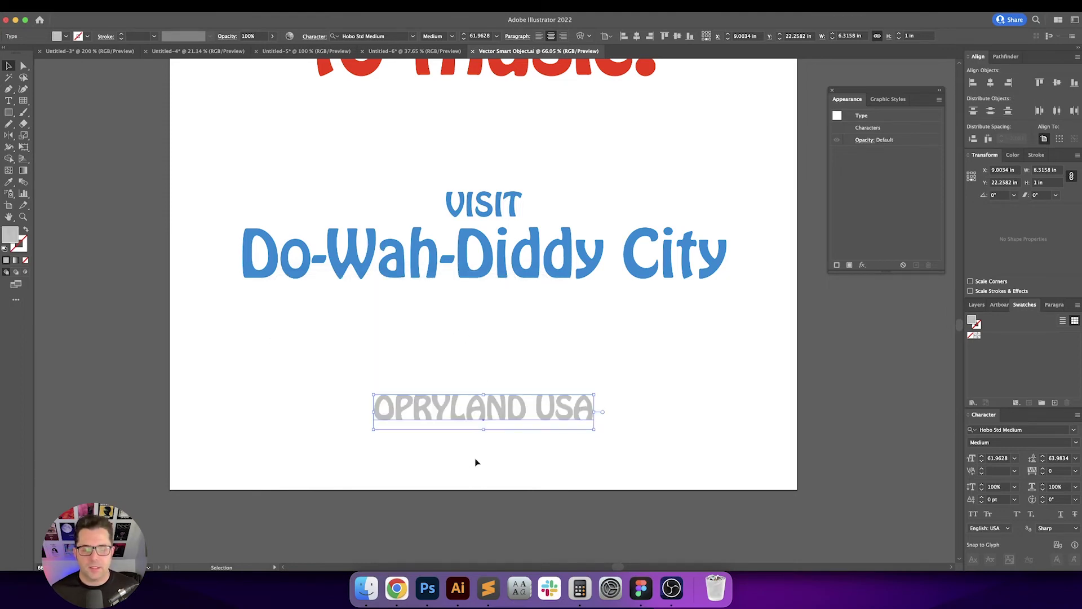
left_click(427, 588)
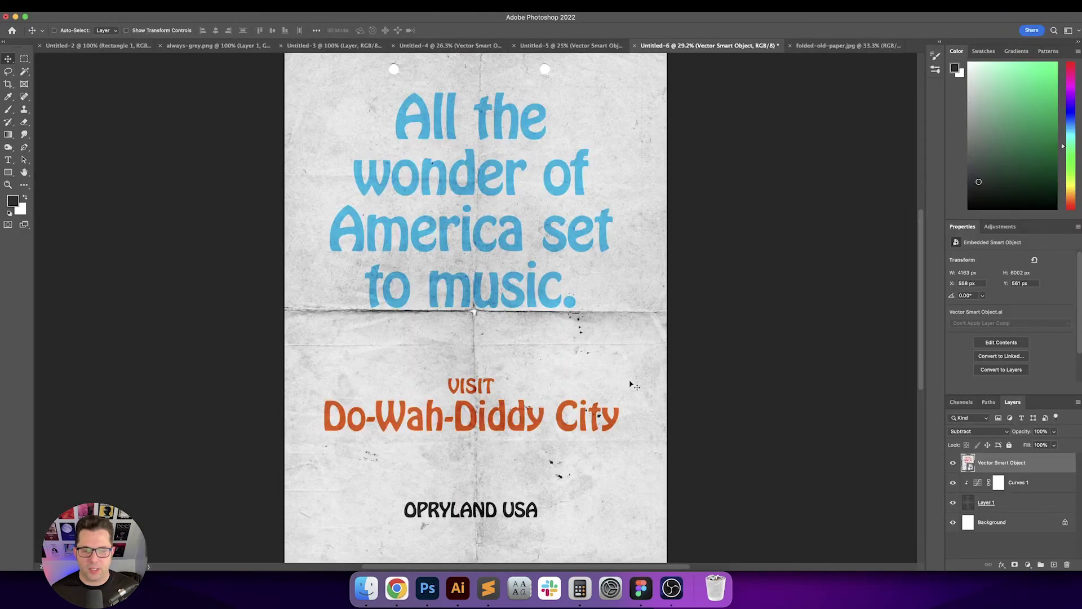
Examine at 100% how the blue, orange and OPRYLAND USA lettering blends with the folded-paper texture.
key("super+equal")
key("super+equal")
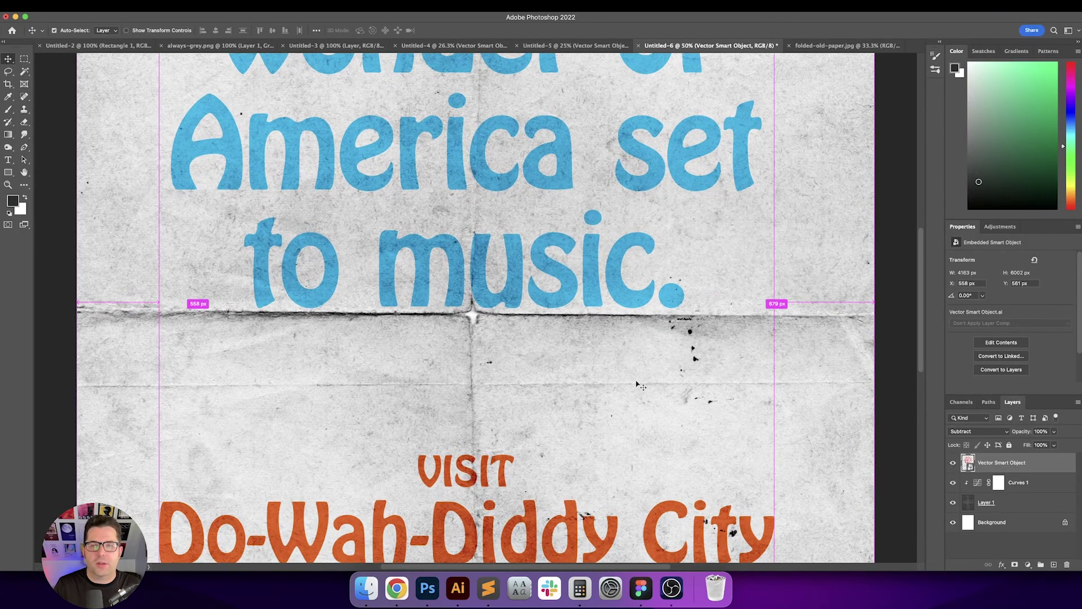
key("super+equal")
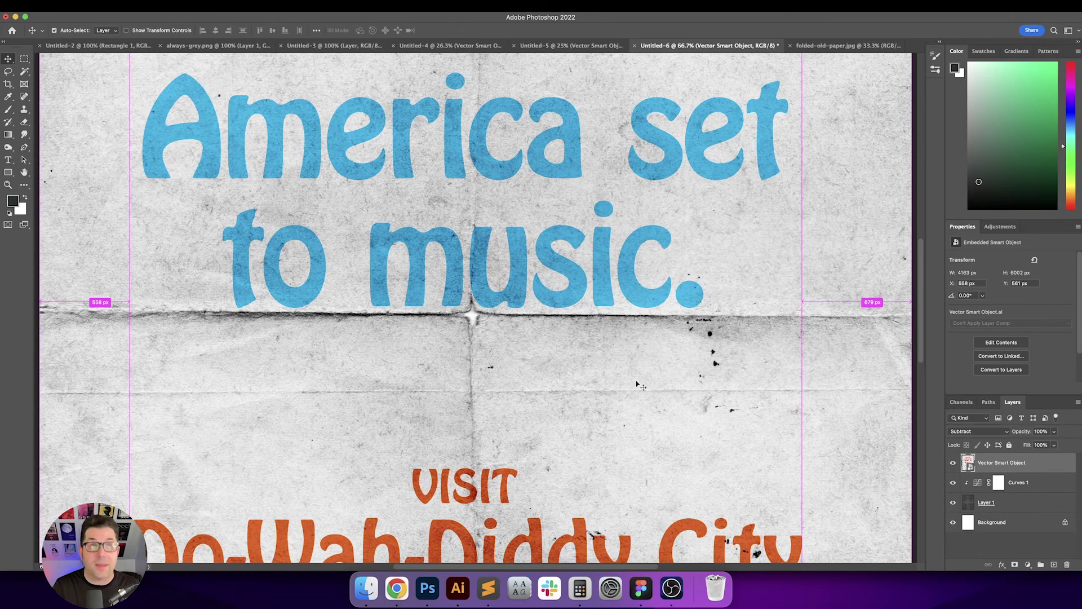
key("super+equal")
scroll(642, 387, "down", 15)
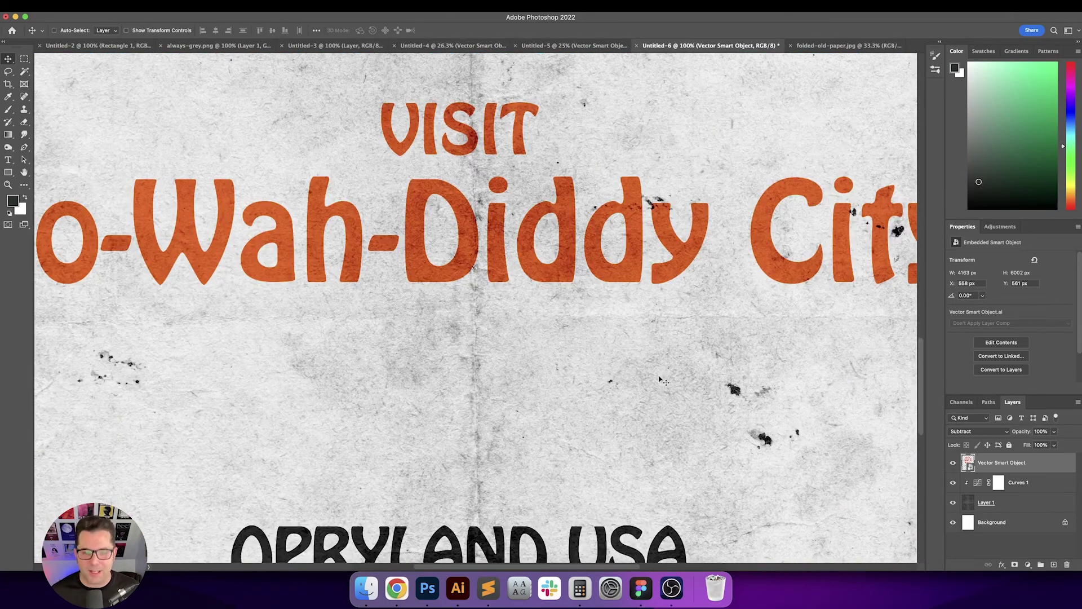
scroll(661, 347, "down", 3)
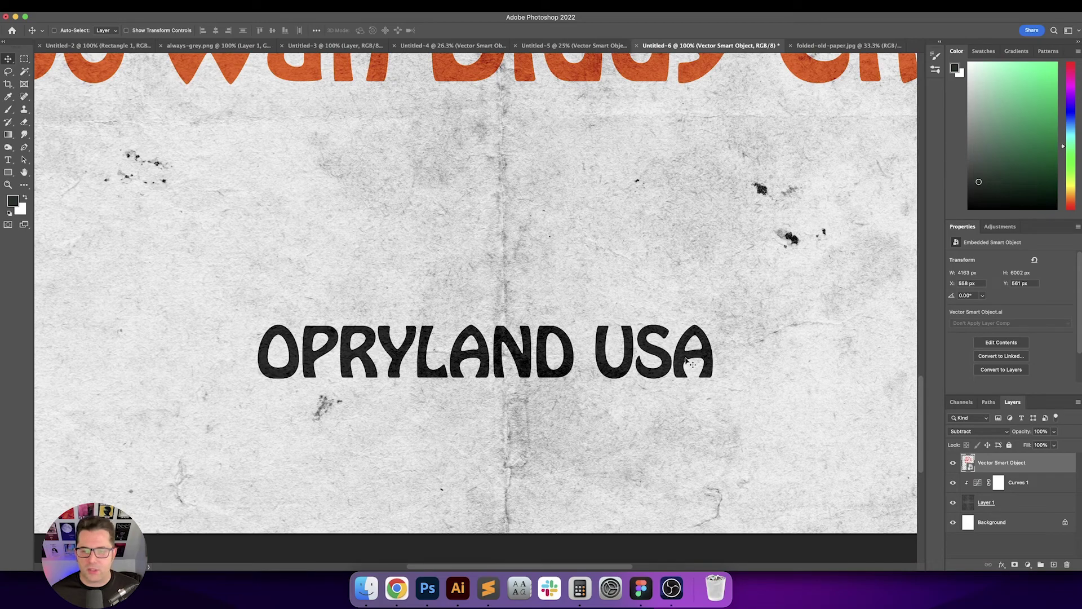
scroll(695, 210, "up", 20)
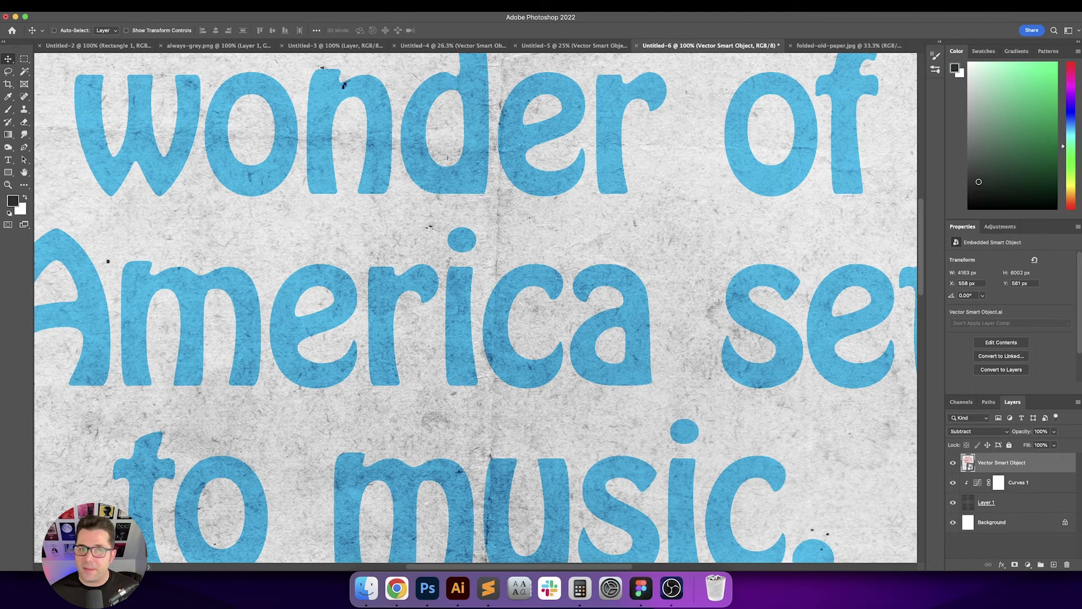
Apply a Gaussian Blur smart filter with a 3.0-pixel radius to the text smart object.
left_click(221, 5)
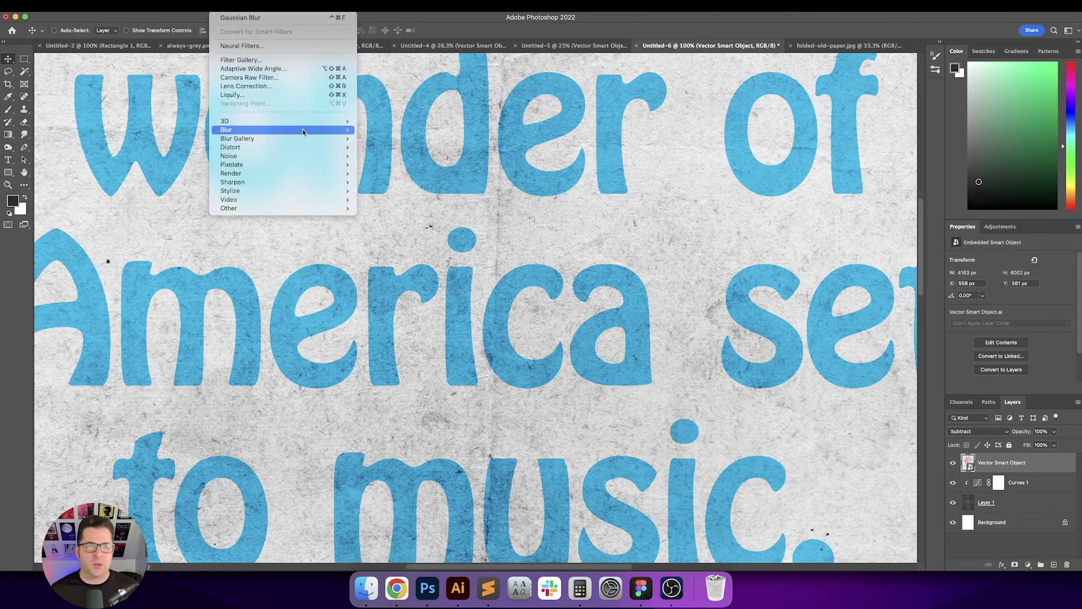
mouse_move(265, 130)
left_click(383, 164)
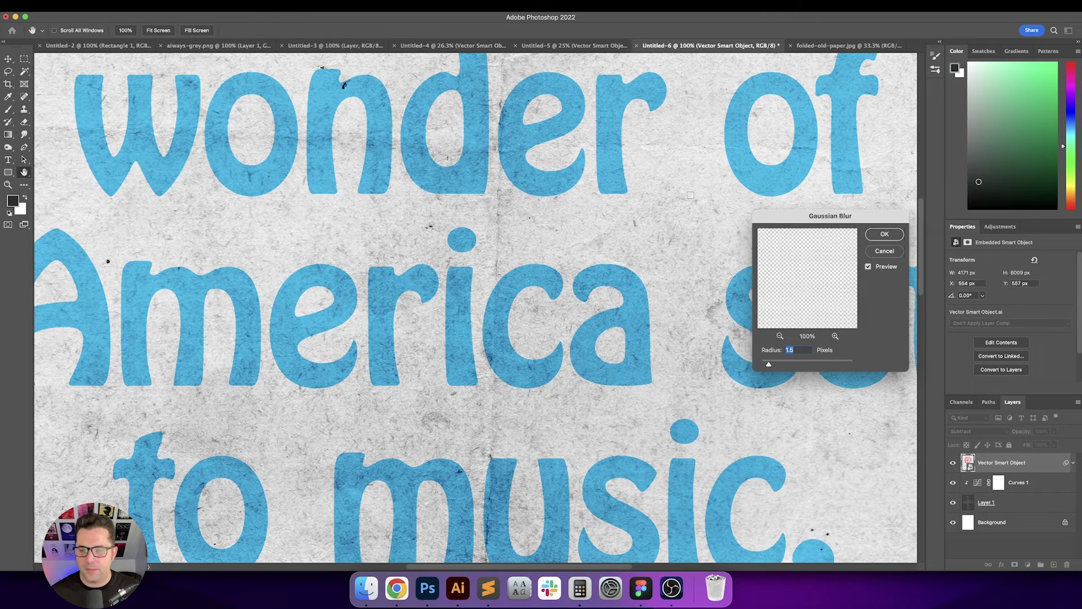
key("shift+Up")
key("shift+Up")
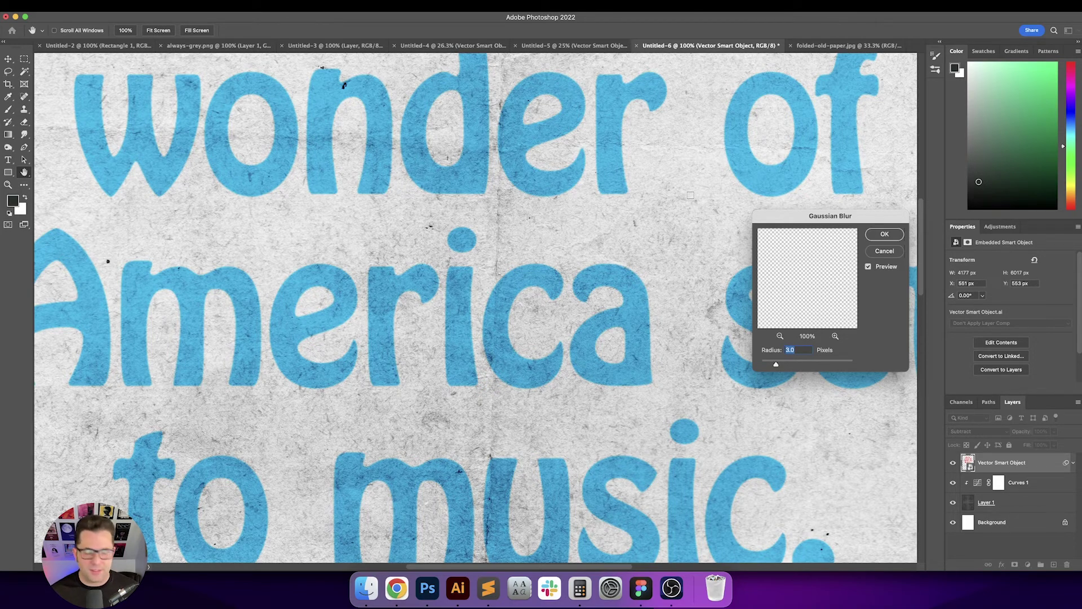
key("Return")
key("v")
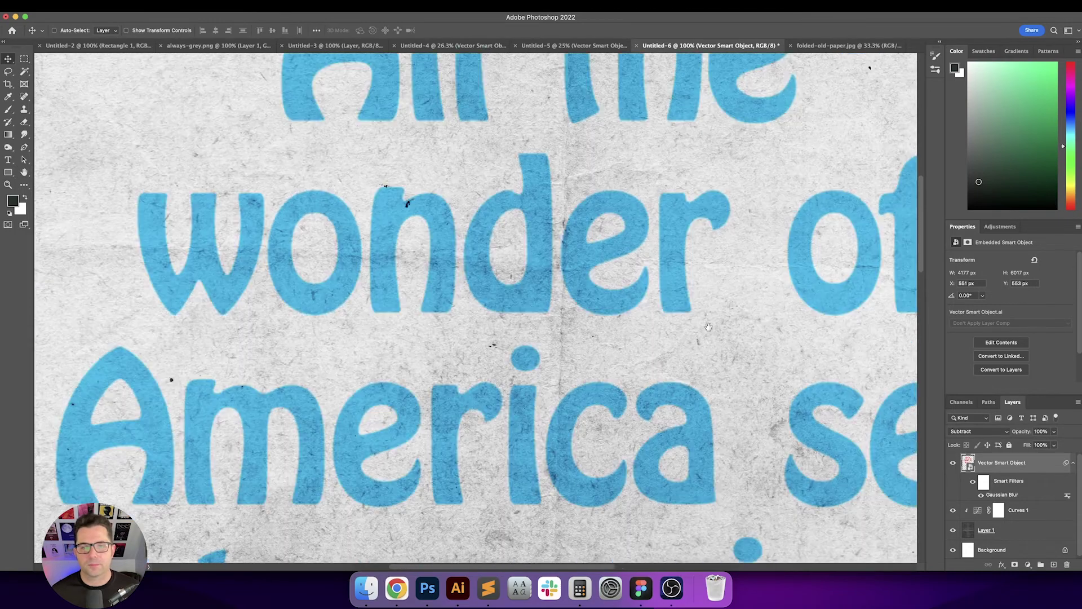
Inspect the blurred lettering and compare it with the unblurred version by undoing and redoing the Gaussian Blur.
left_click_drag(635, 193, 647, 391)
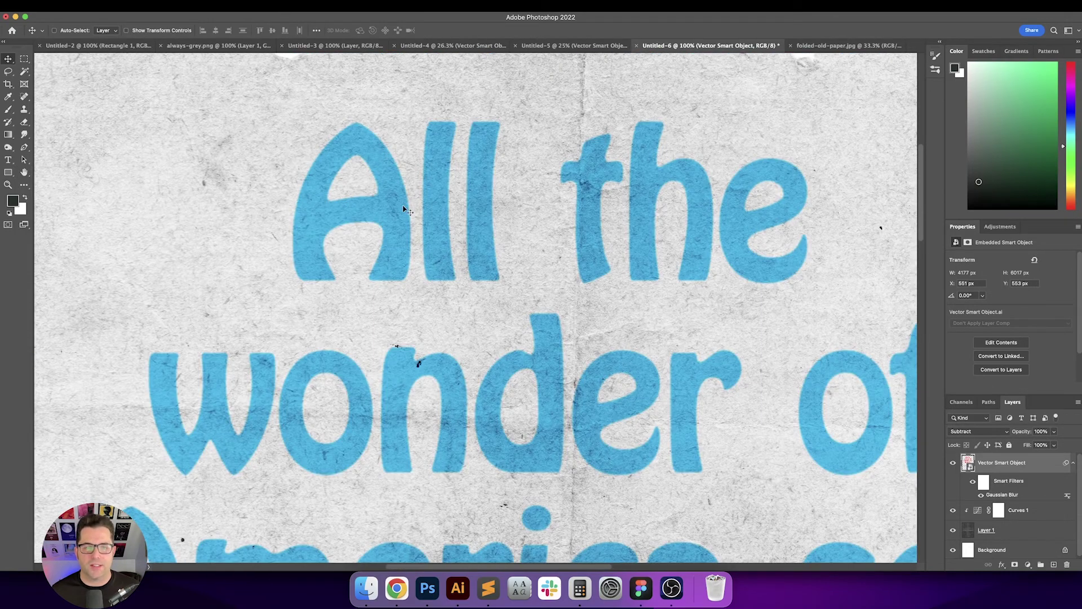
scroll(599, 308, "down", 12)
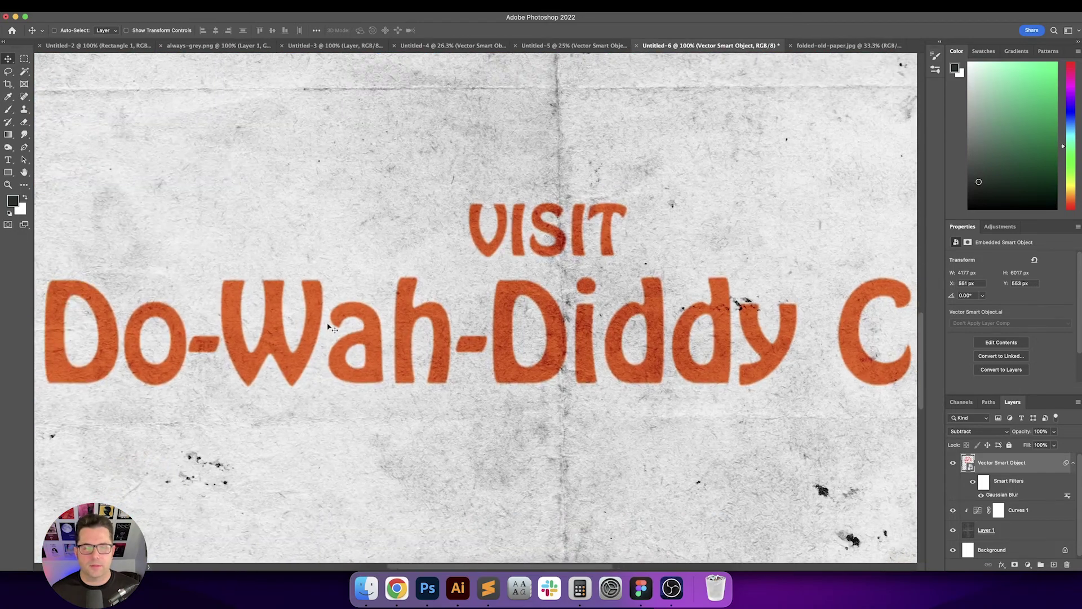
scroll(597, 272, "left", 3)
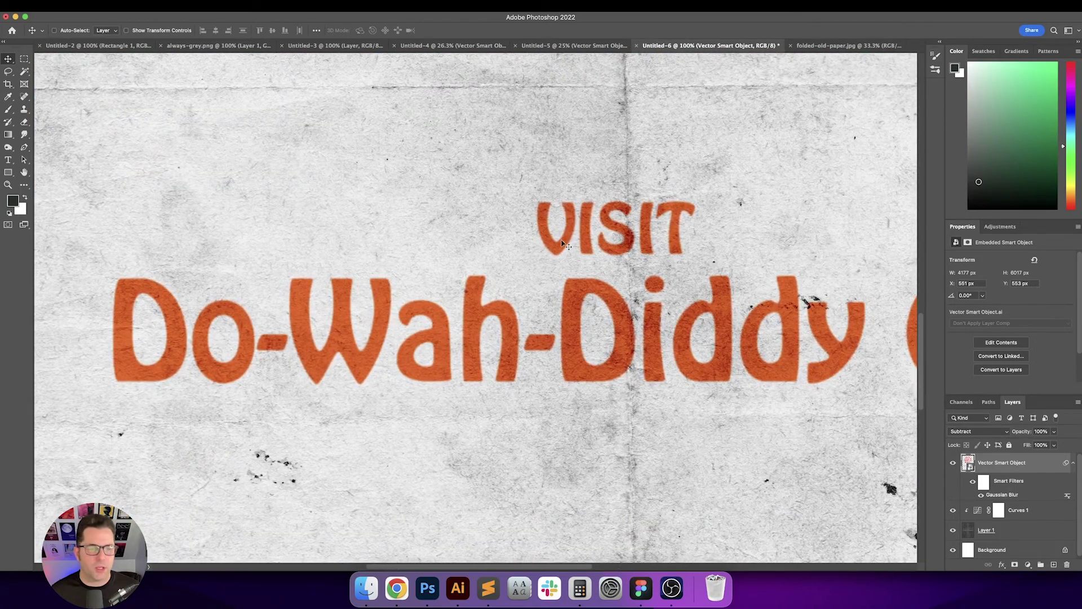
scroll(403, 312, "left", 2)
key("super+z")
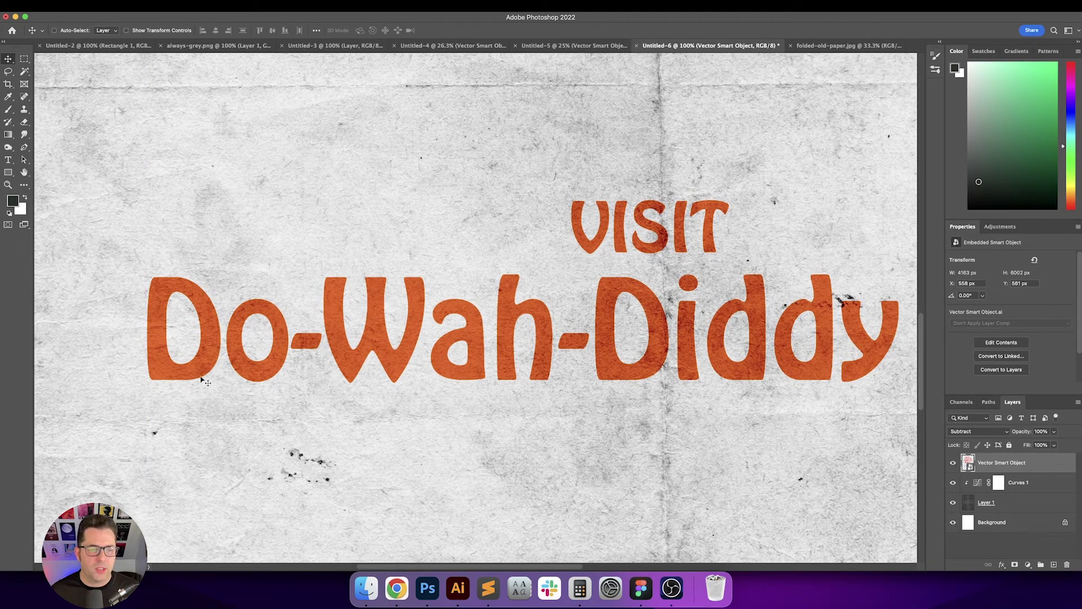
left_click(99, 6)
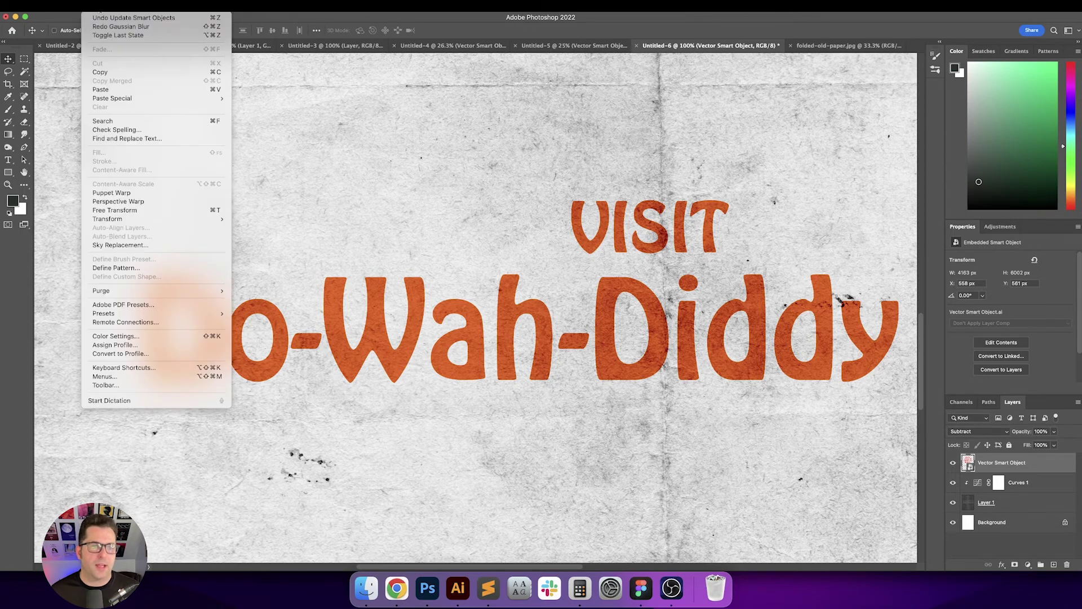
left_click(113, 27)
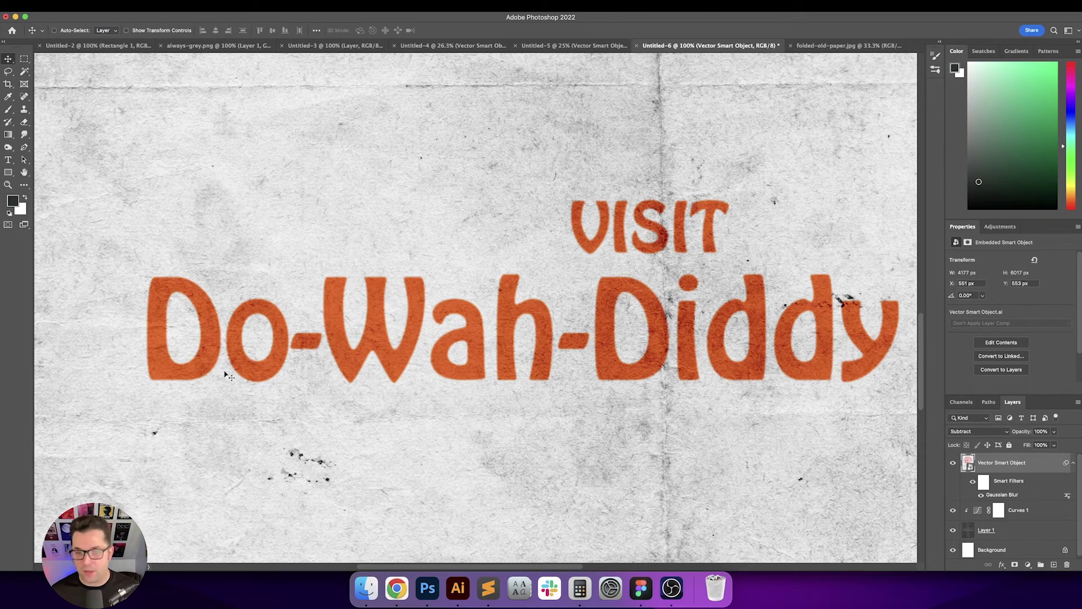
Examine the softened edges of the VISIT Do-Wah-Diddy City lettering against the paper texture.
scroll(688, 248, "right", 2)
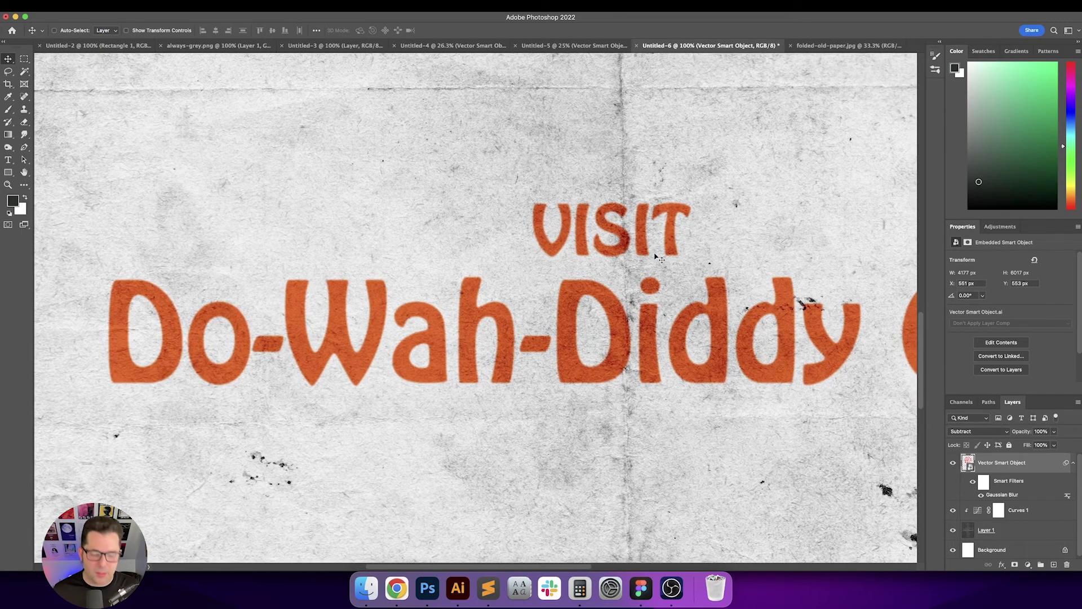
left_click_drag(748, 274, 612, 277)
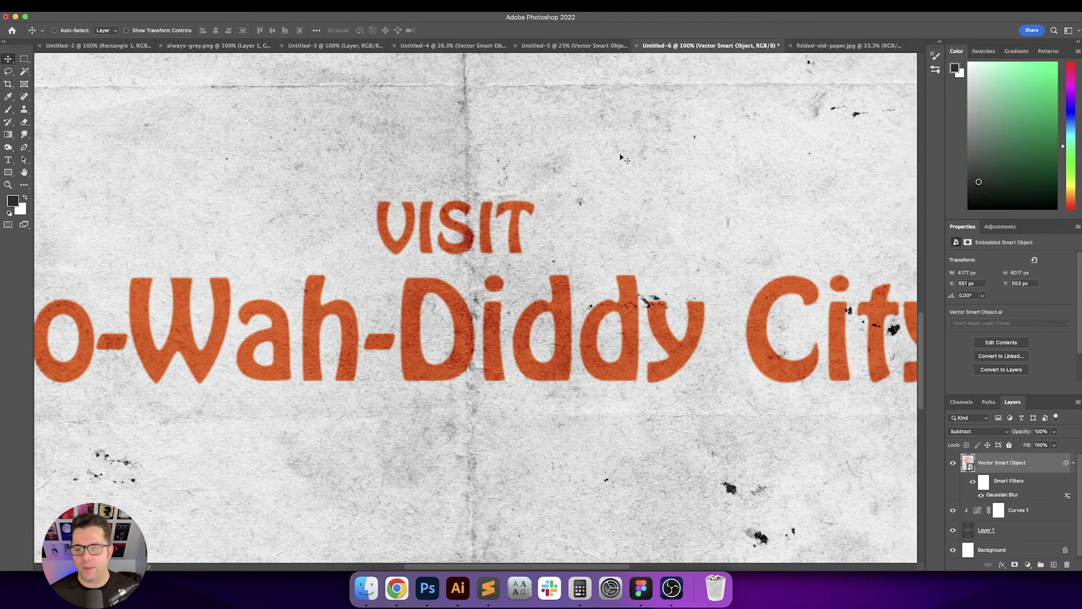
scroll(620, 158, "right", 6)
scroll(621, 157, "left", 8)
scroll(620, 157, "right", 2)
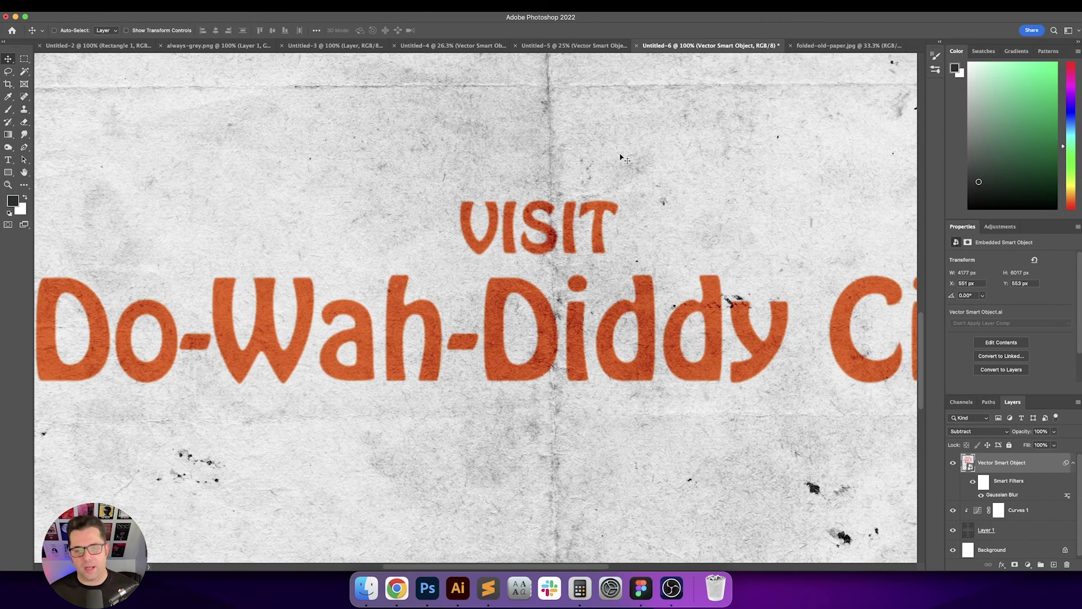
scroll(654, 170, "up", 3)
scroll(653, 169, "right", 1)
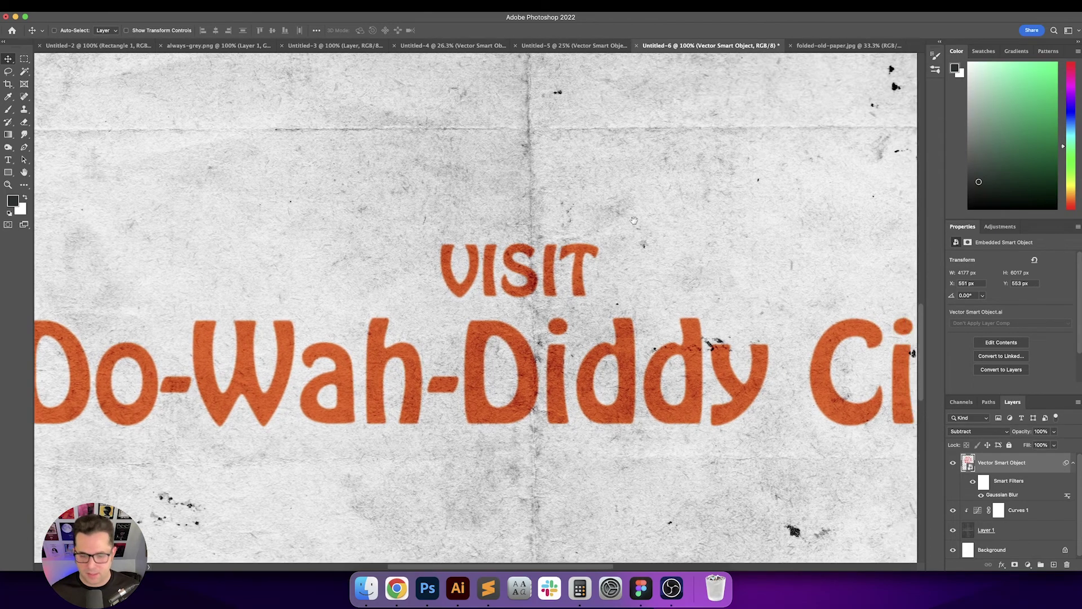
Add a new layer named Grain above the text smart object.
key("super+shift+n")
type("Grau")
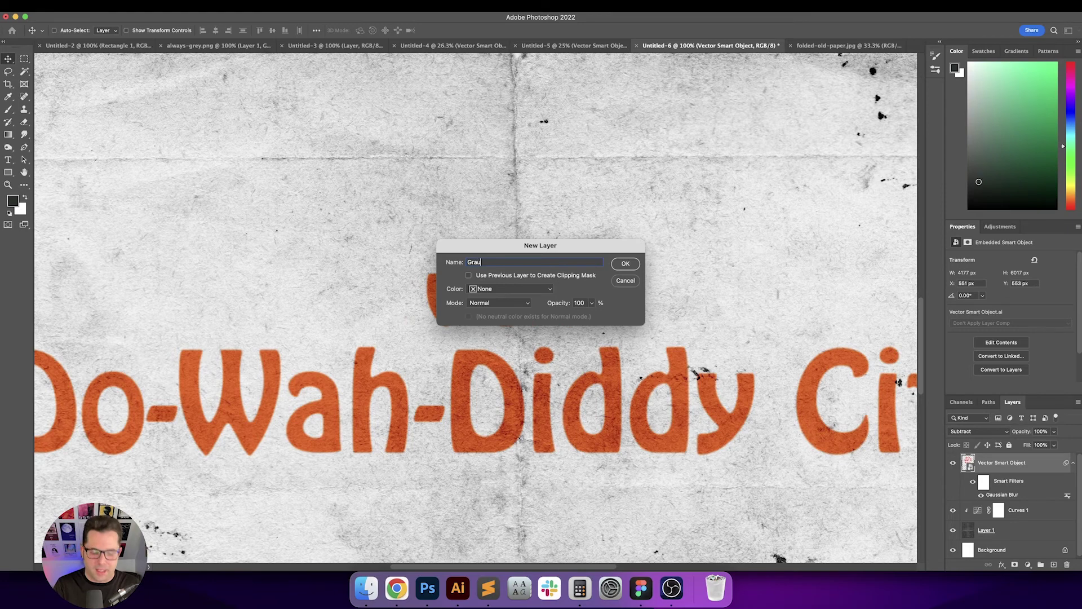
key("BackSpace")
type("in")
key("Return")
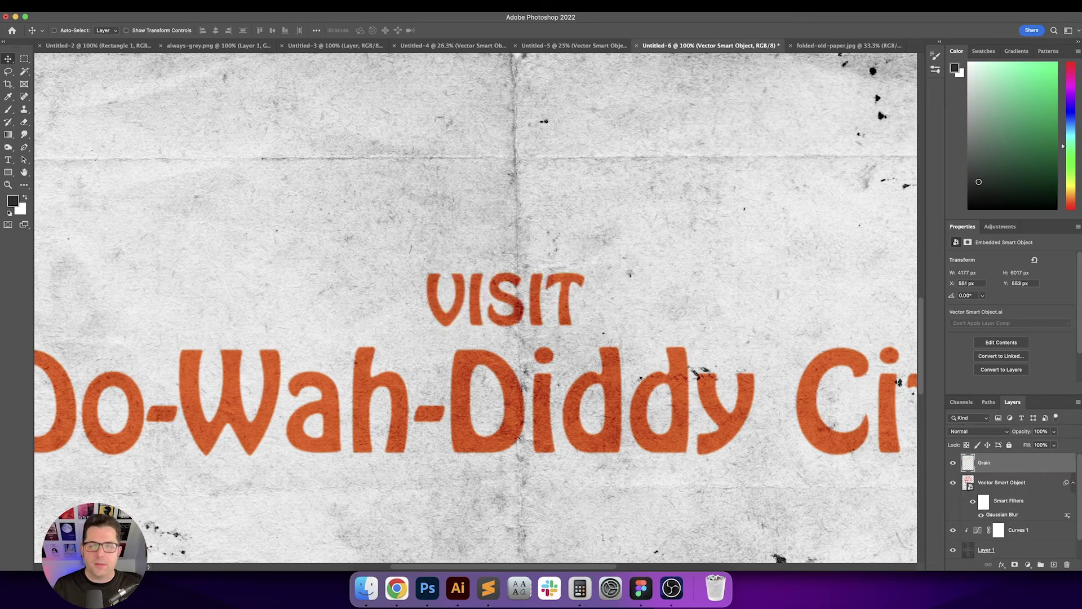
Fill the Grain layer with 50% Gray in Normal mode at 100% opacity.
key("i")
key("shift+BackSpace")
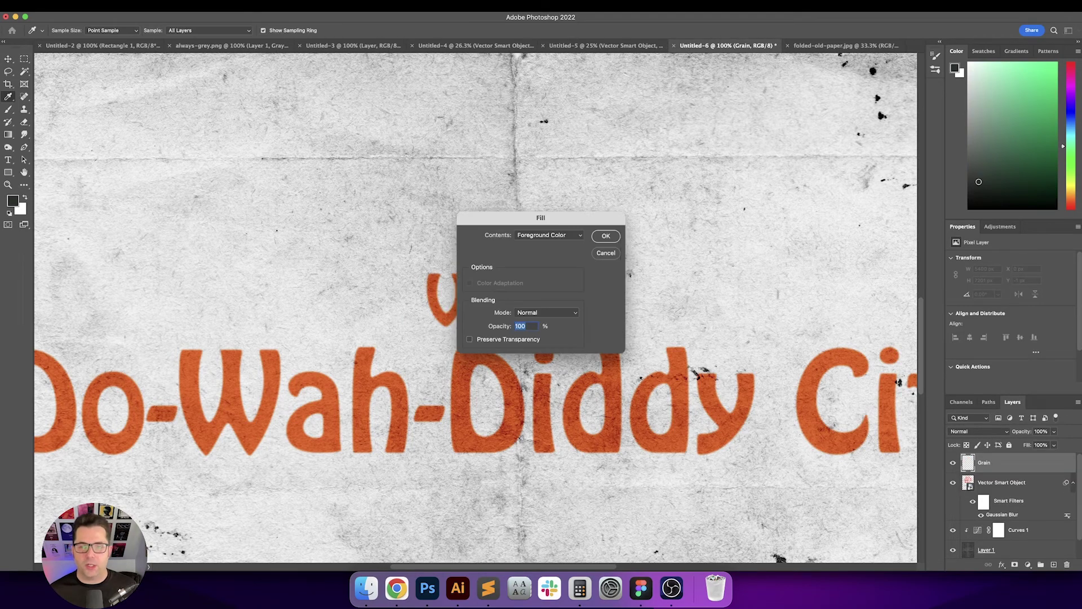
left_click(545, 236)
left_click(534, 317)
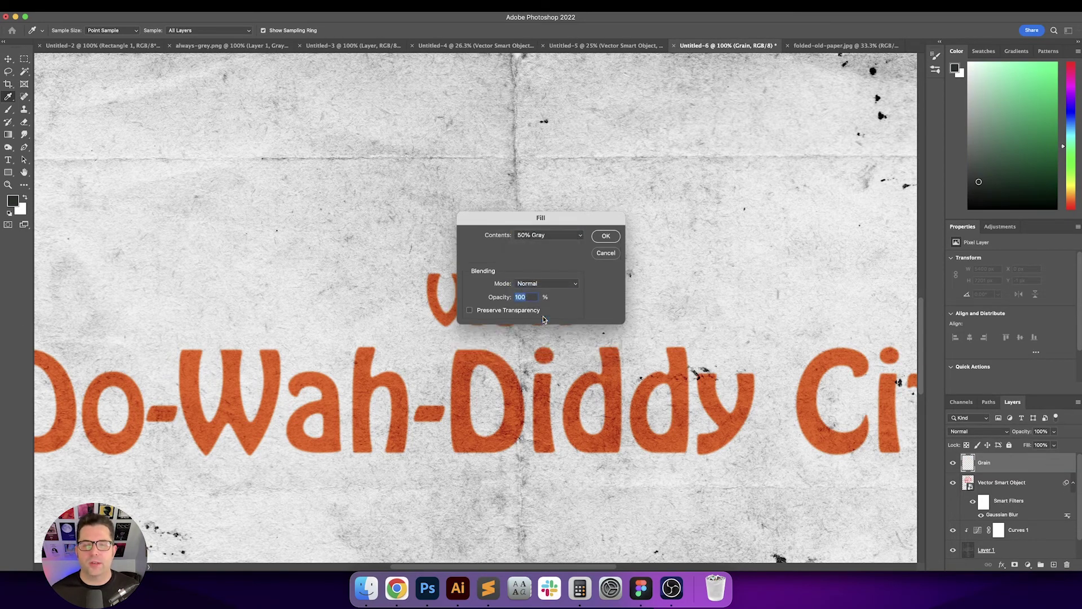
key("Return")
key("v")
Open the Camera Raw Filter for the gray Grain layer and set the Grain effect amount to 50.
left_click(220, 5)
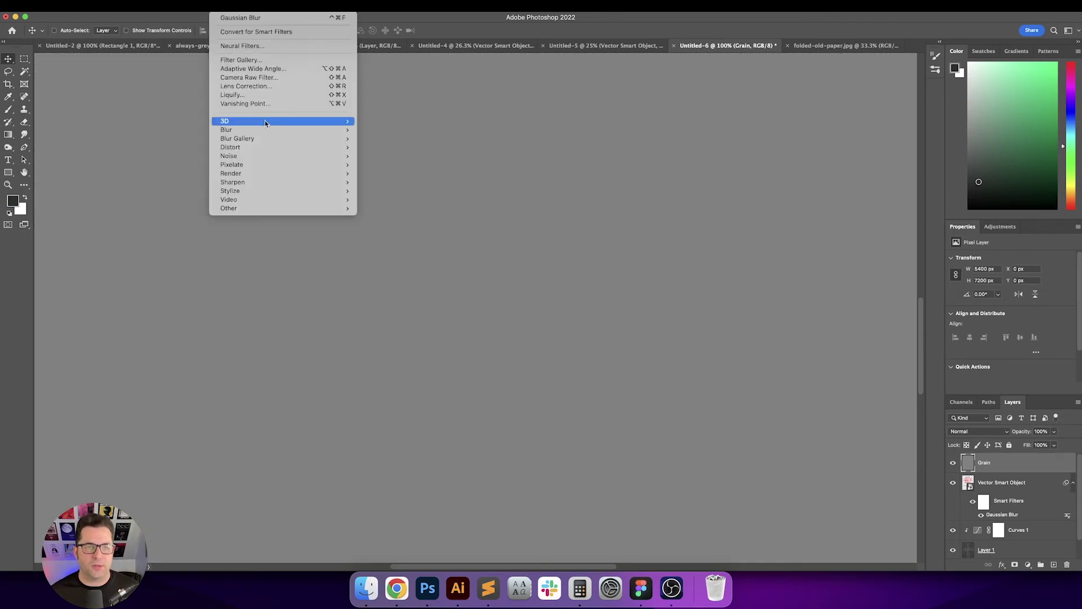
left_click(248, 79)
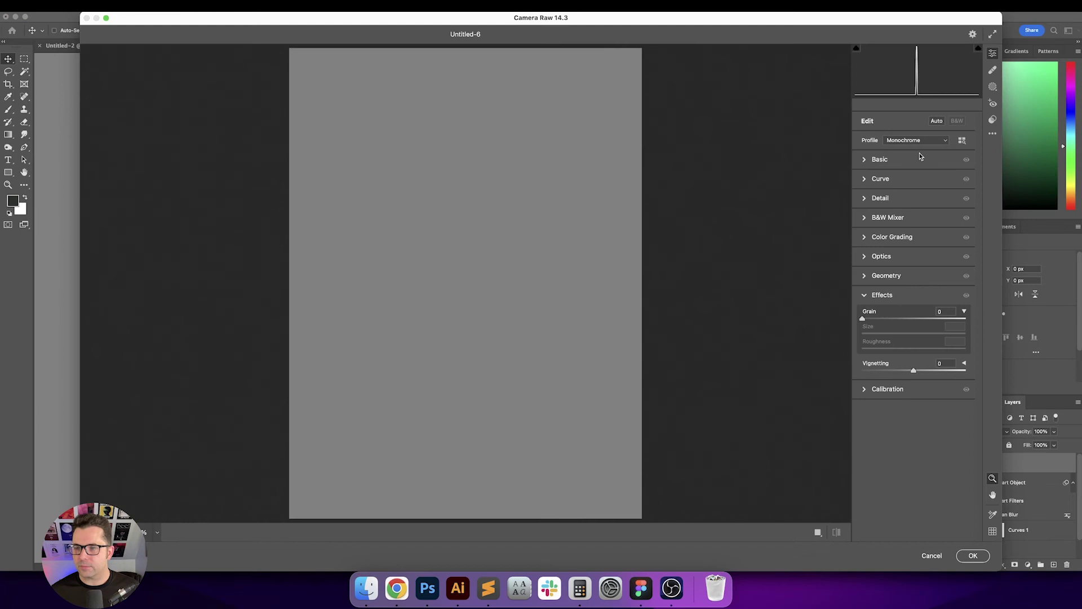
left_click(949, 311)
type("50")
key("Tab")
key("Tab")
key("Tab")
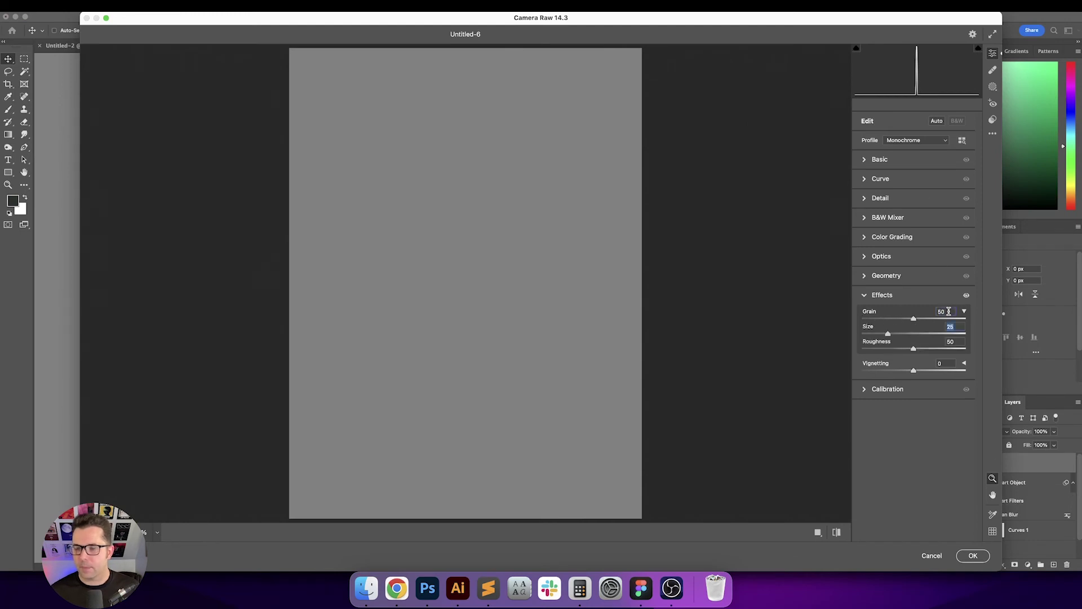
Set the grain's roughness to 60 and apply the Camera Raw Filter to the layer.
key("shift+Tab")
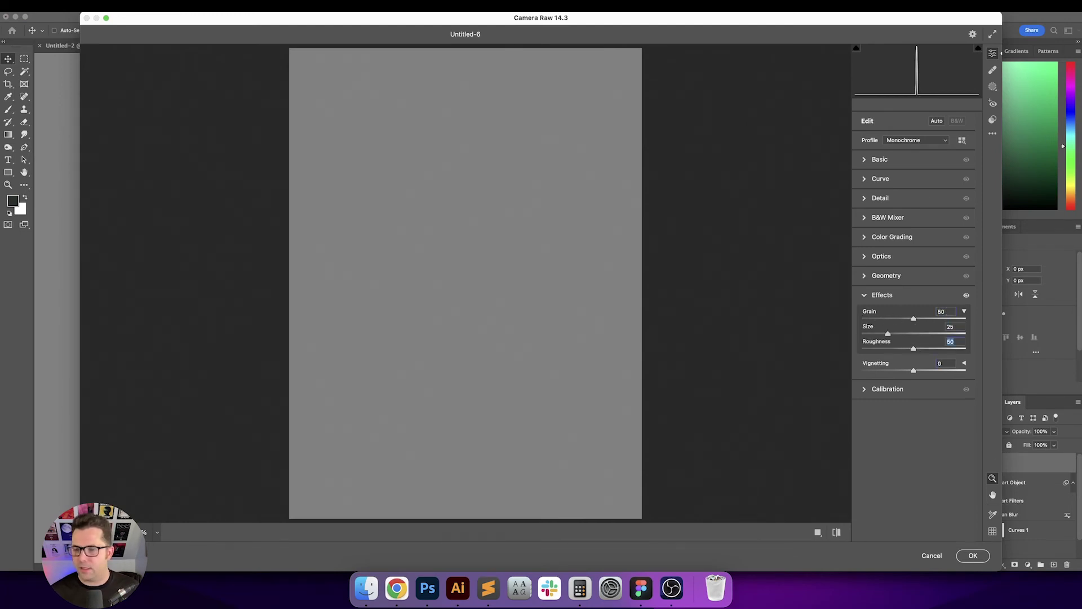
key("shift+Tab")
key("shift+Tab")
key("Tab")
key("Tab")
key("shift+Up")
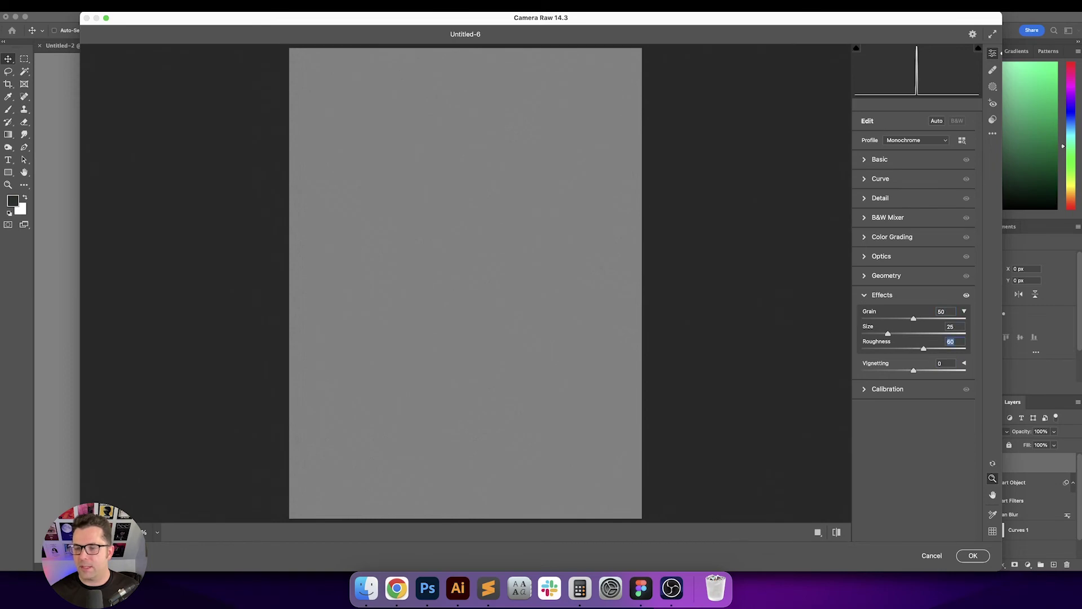
key("Return")
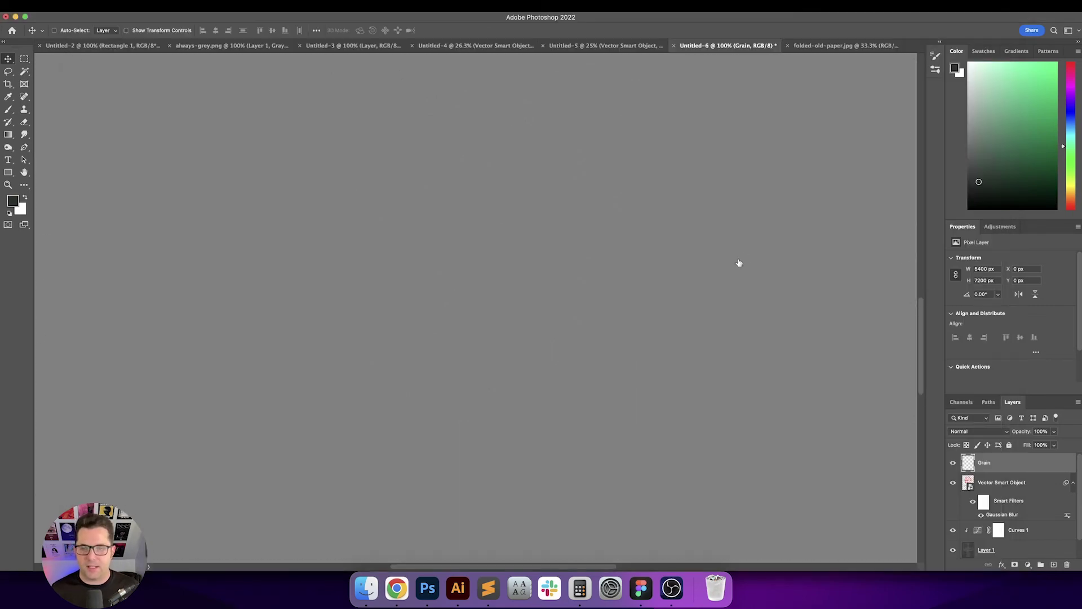
Change the Grain layer's blend mode to Vivid Light.
left_click(995, 433)
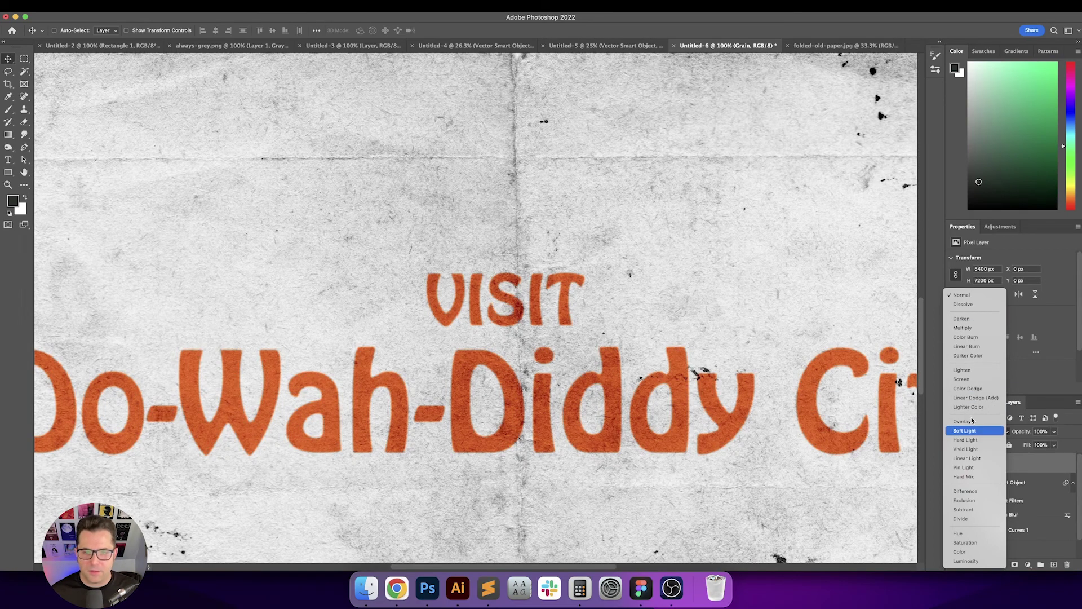
key("Down")
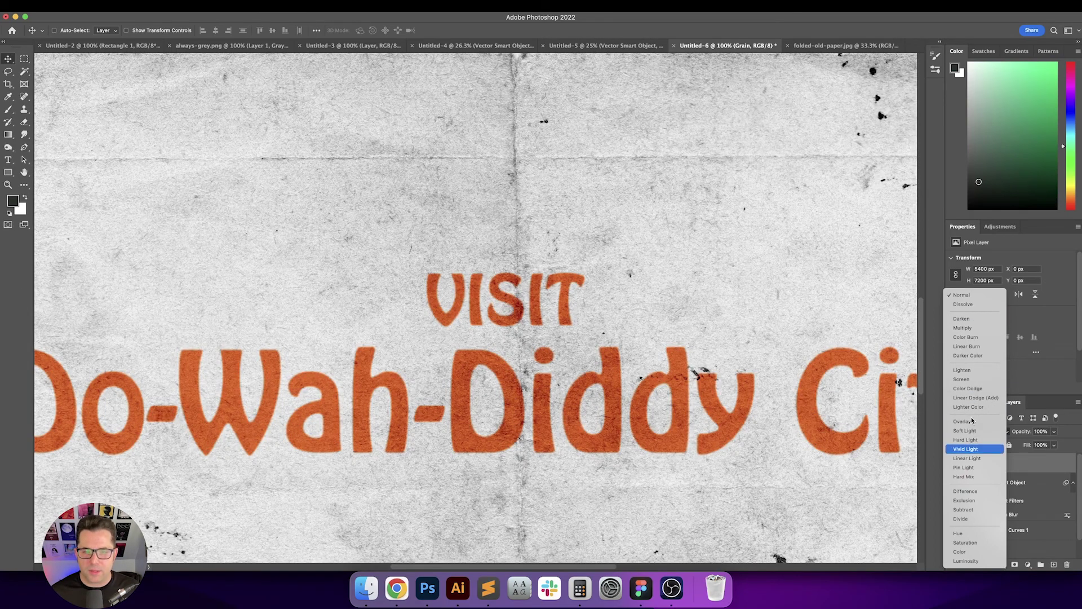
key("Return")
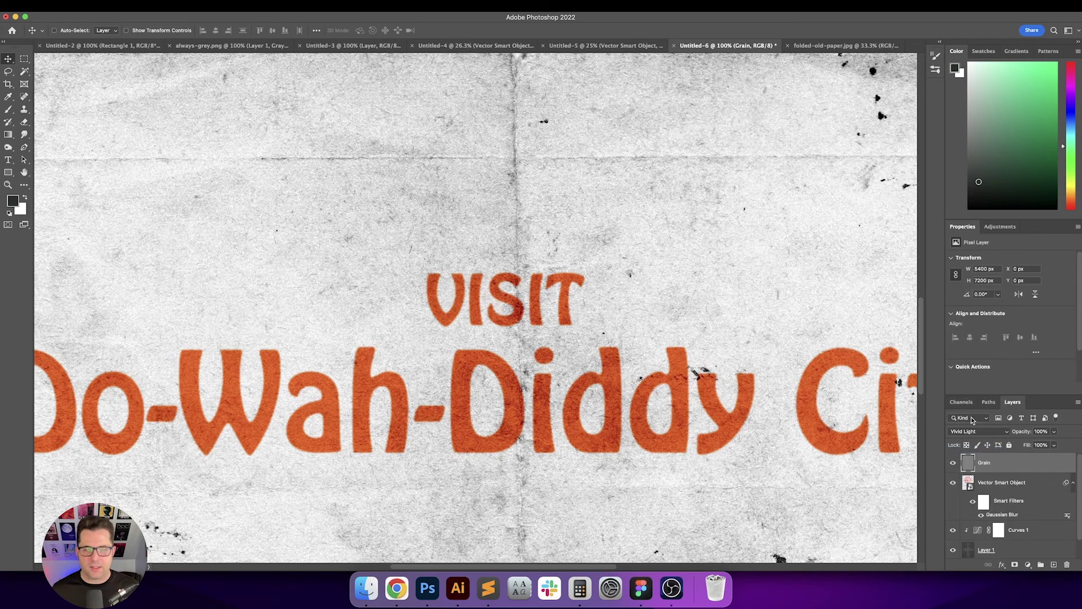
Preview the entire poster in full-screen mode, fitted to the screen, to judge the grain over the lettering and paper.
scroll(659, 334, "up", 3)
key("super+minus")
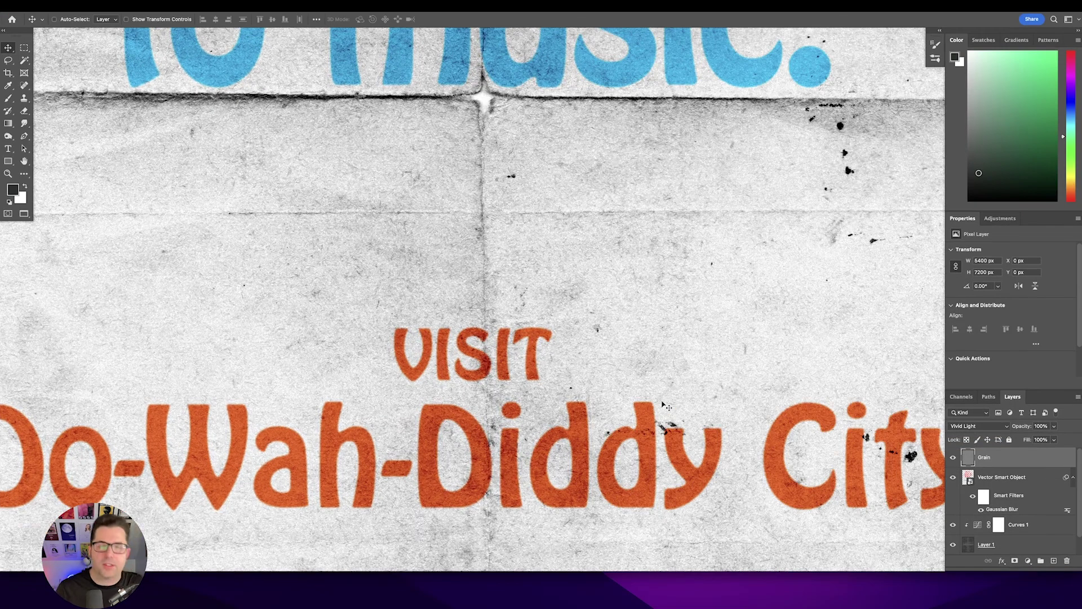
key("f")
key("f")
key("super+0")
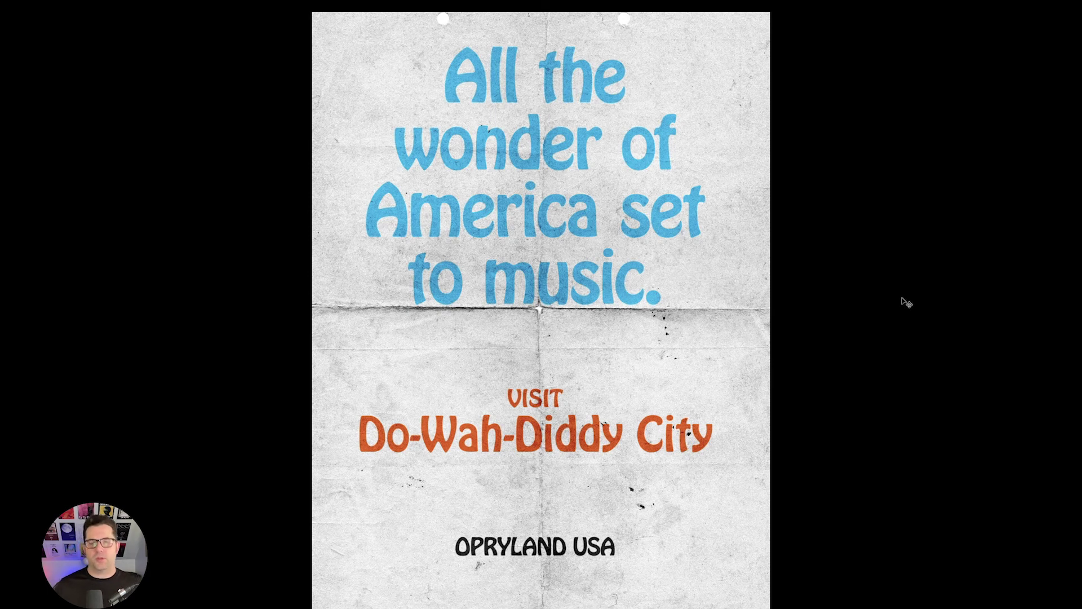